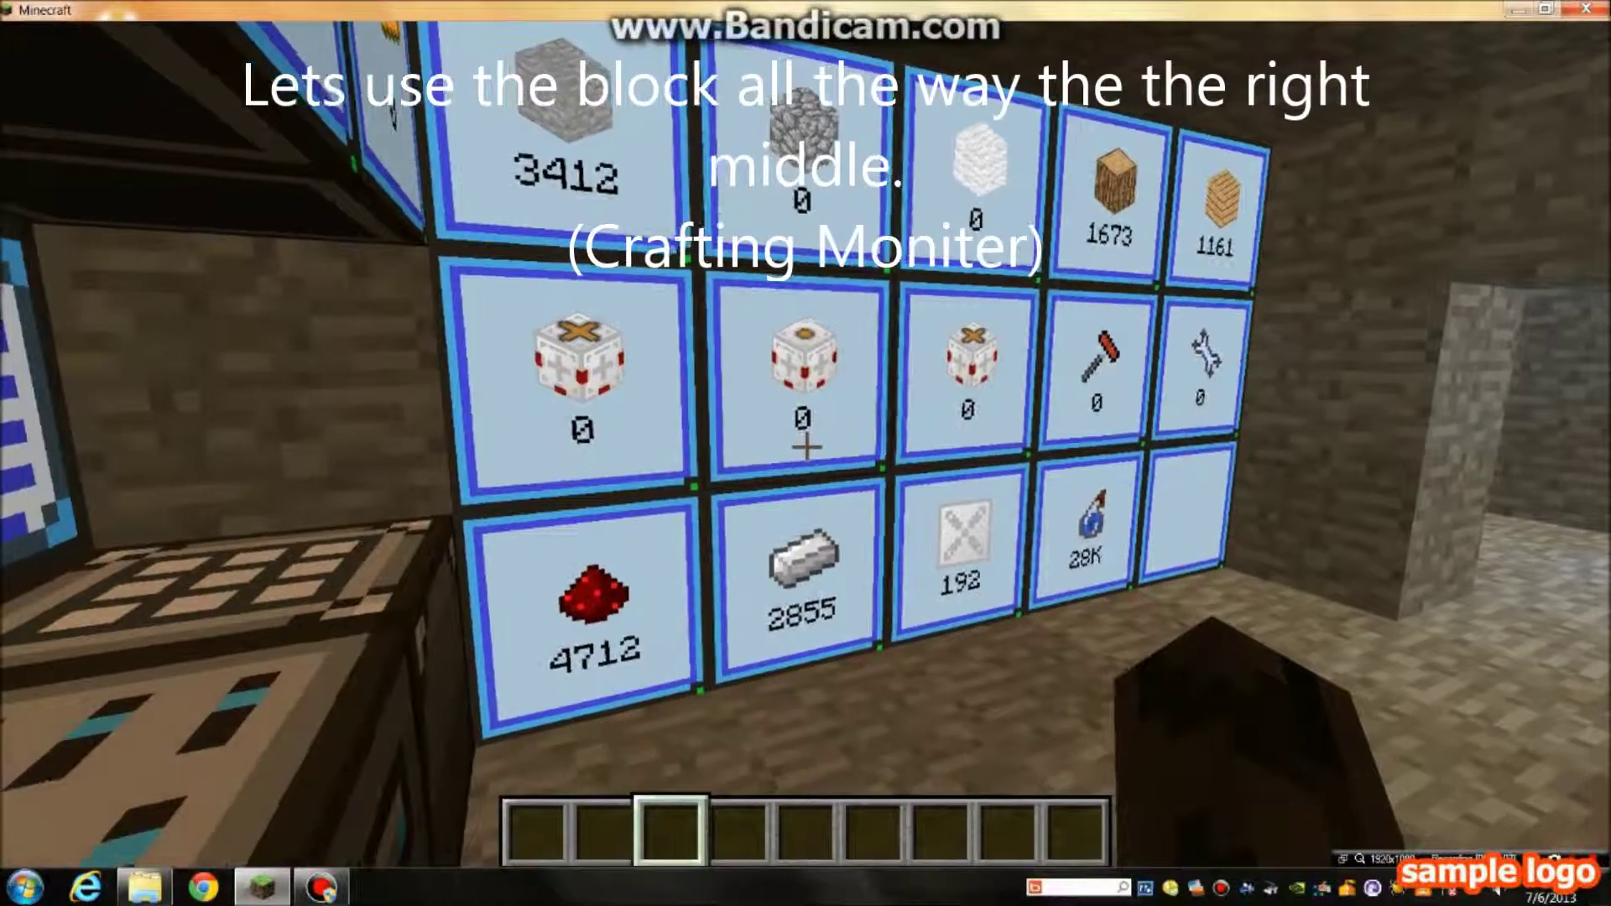
Step: Withdraw ten stacks of 64 stone from the stone storage monitor on the wall
{"action": "key", "text": "w"}
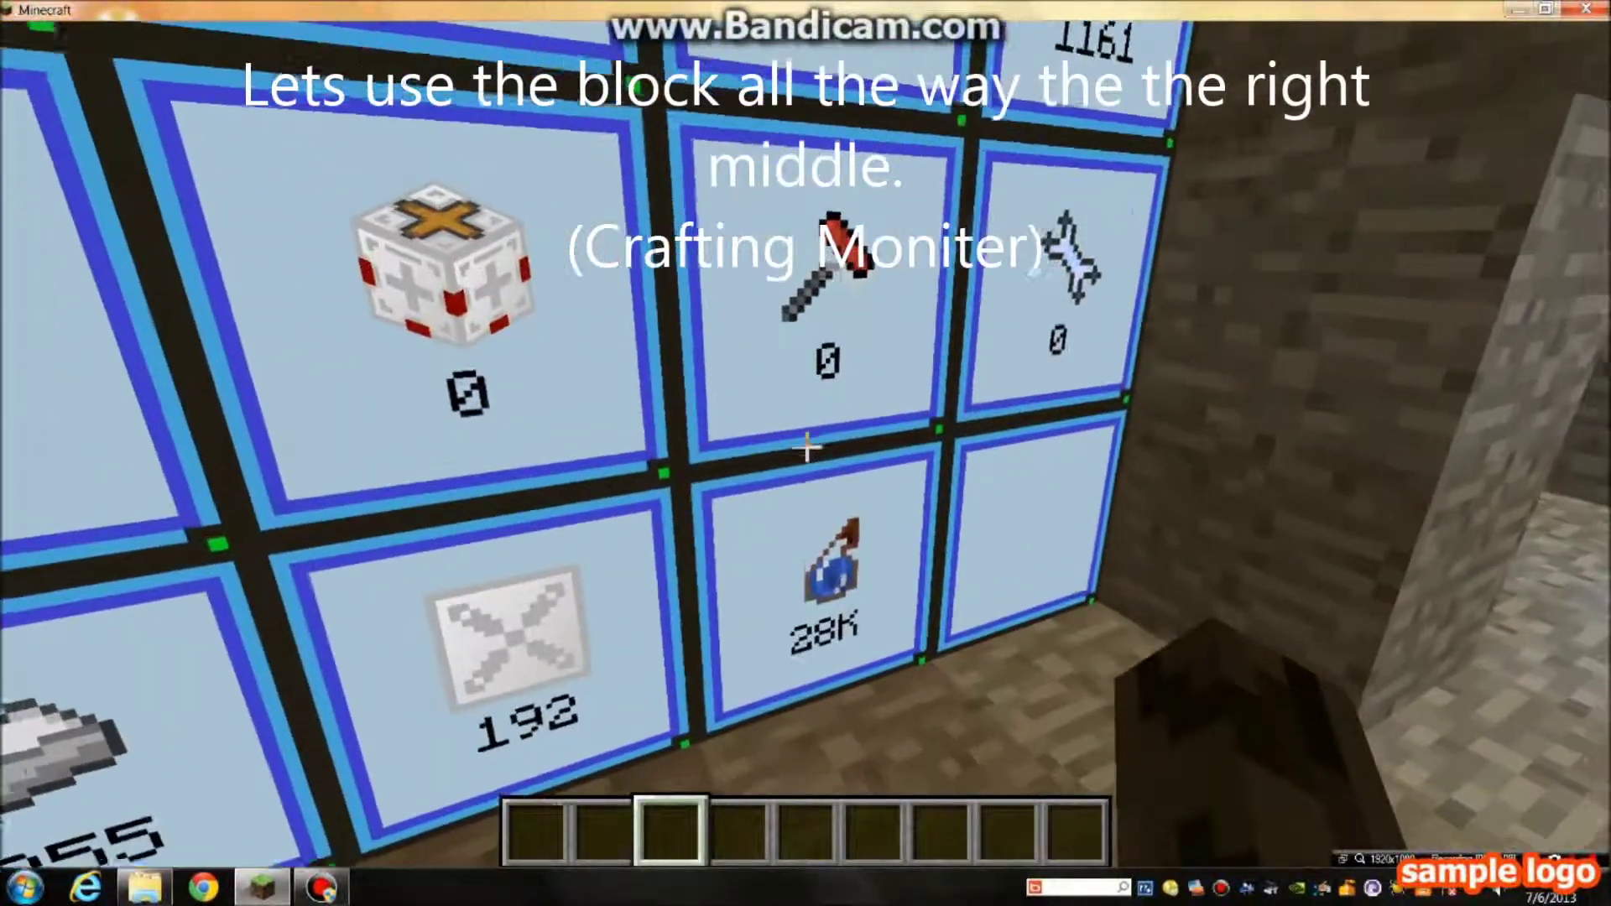
{"action": "key", "text": "s"}
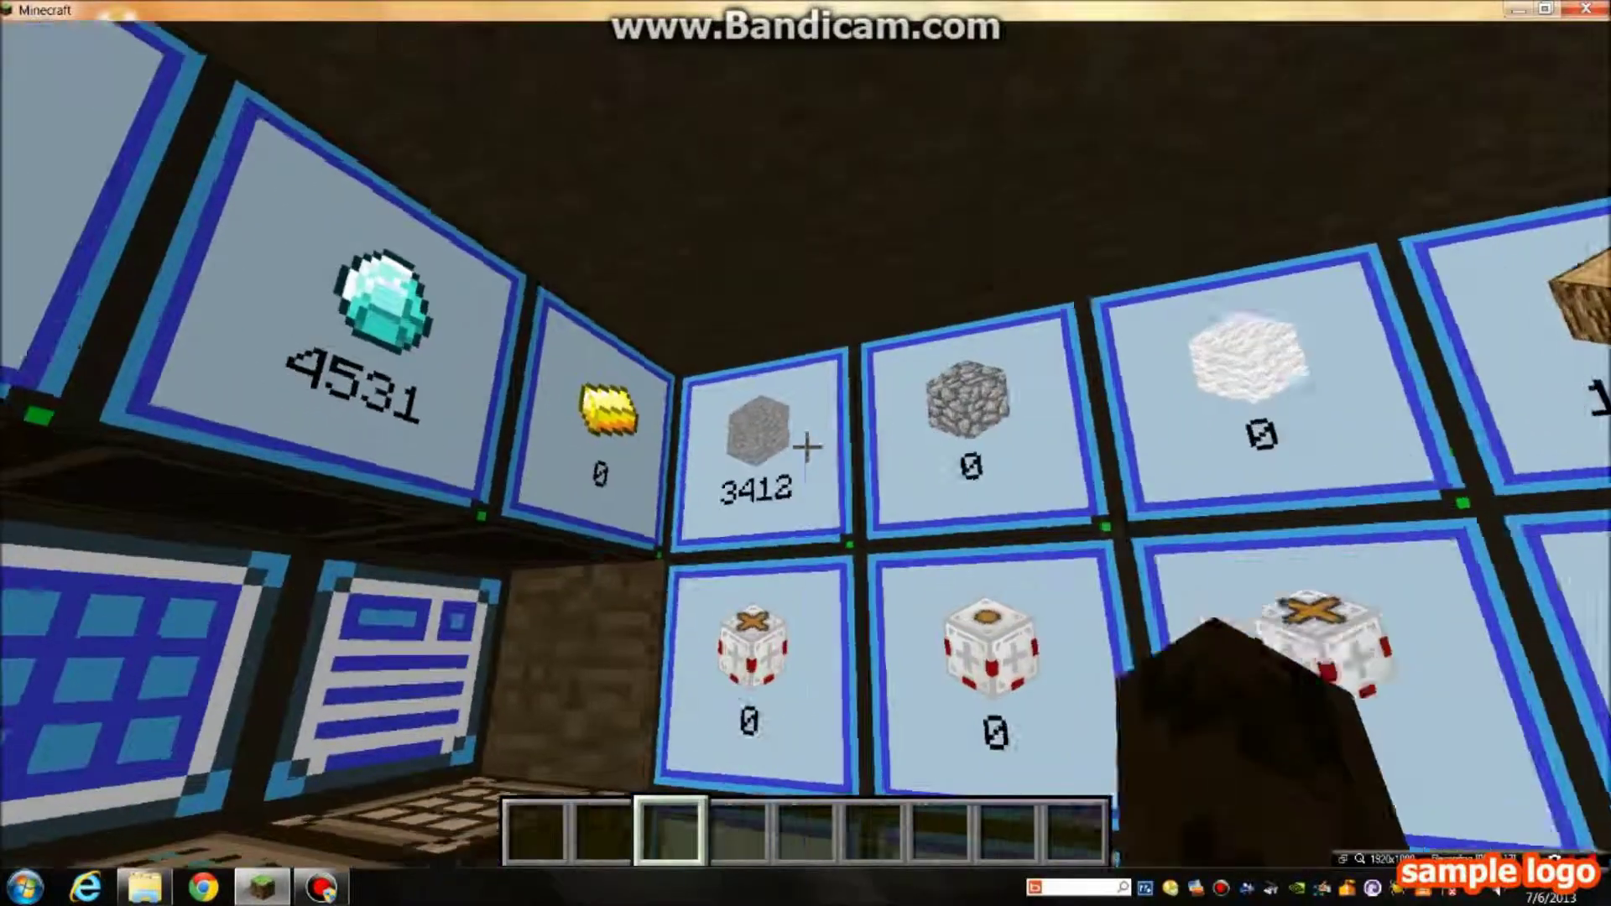
{"action": "key", "text": "w"}
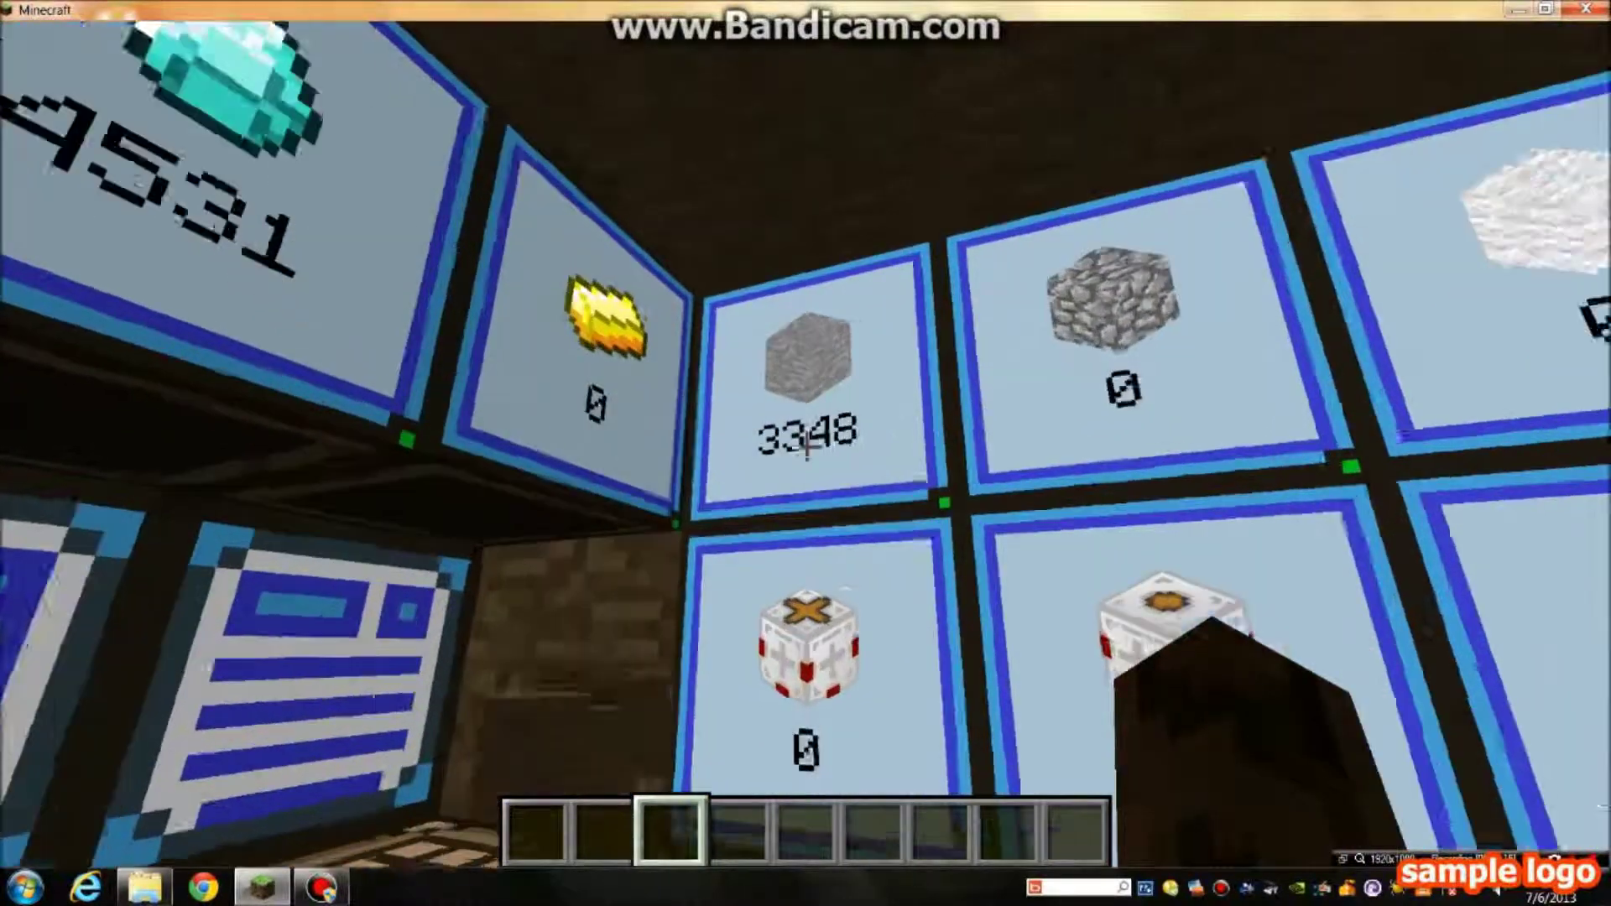
{"action": "right_click", "coordinate": [806, 449]}
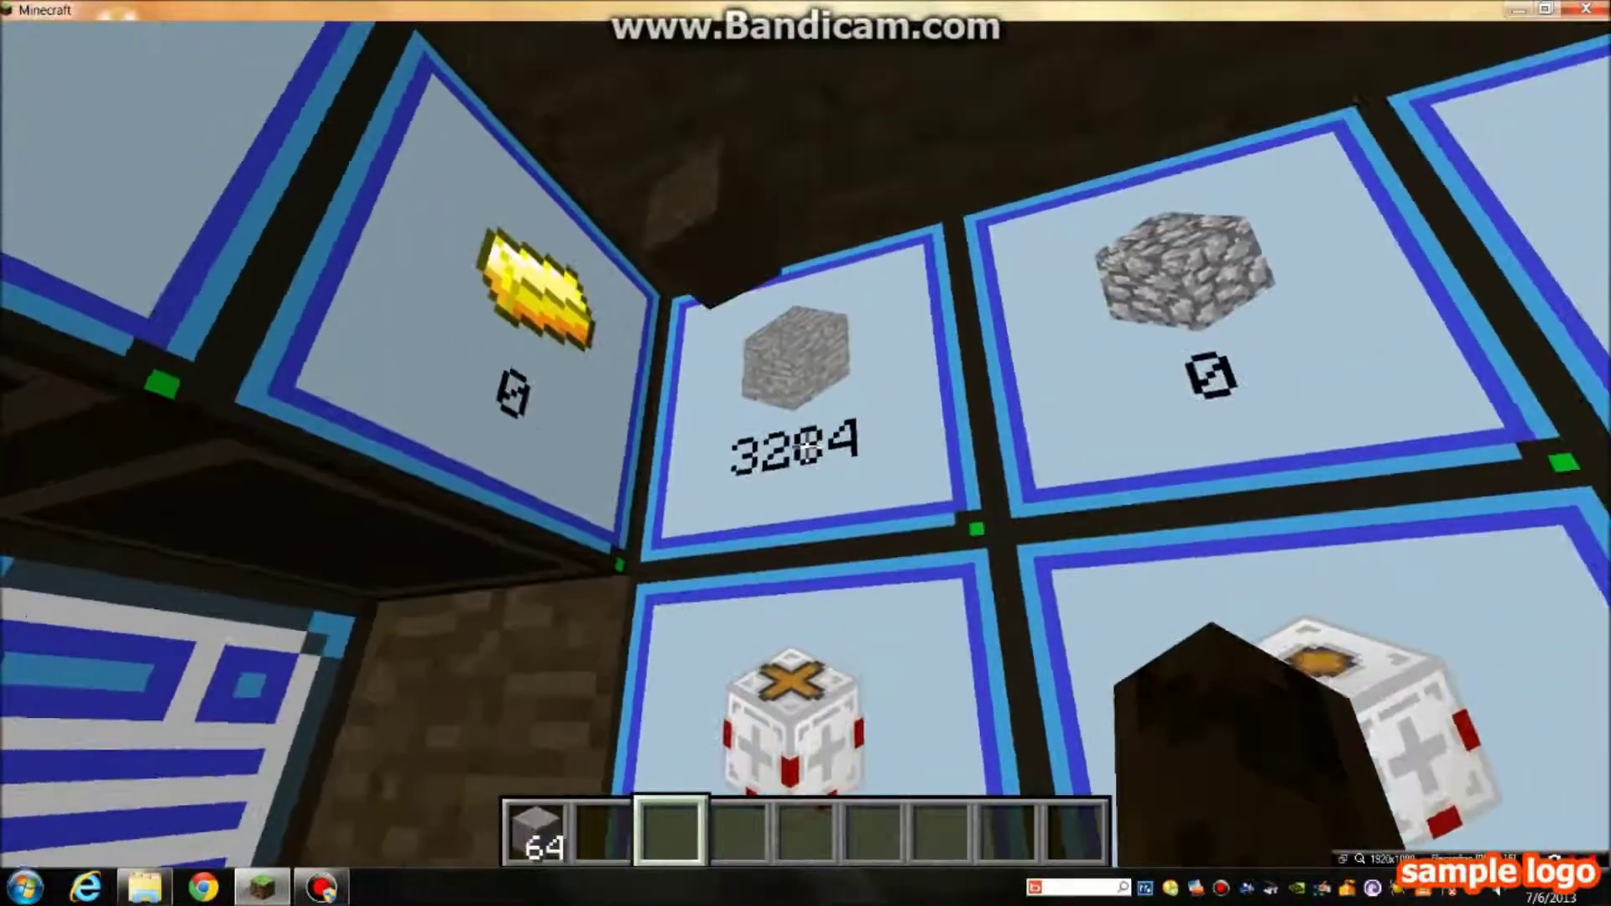
{"action": "right_click", "coordinate": [806, 449]}
{"action": "right_click", "coordinate": [805, 449]}
{"action": "right_click", "coordinate": [806, 449]}
{"action": "right_click", "coordinate": [805, 449]}
{"action": "right_click", "coordinate": [805, 449]}
{"action": "right_click", "coordinate": [805, 448]}
{"action": "right_click", "coordinate": [806, 449]}
{"action": "right_click", "coordinate": [805, 449]}
{"action": "right_click", "coordinate": [805, 449]}
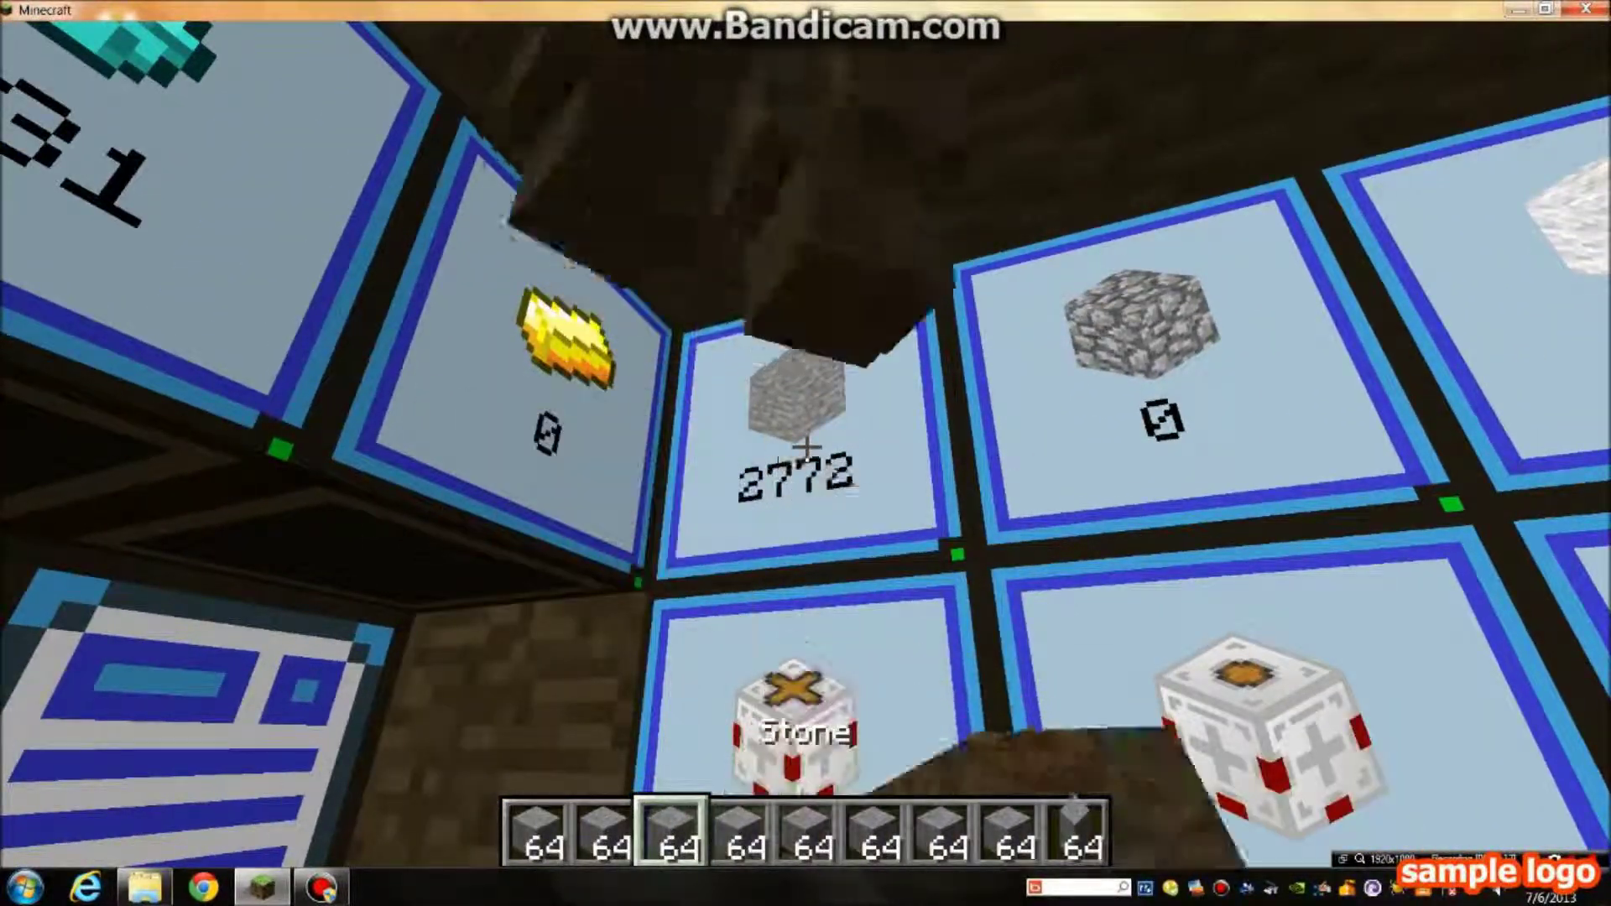
{"action": "right_click", "coordinate": [806, 449]}
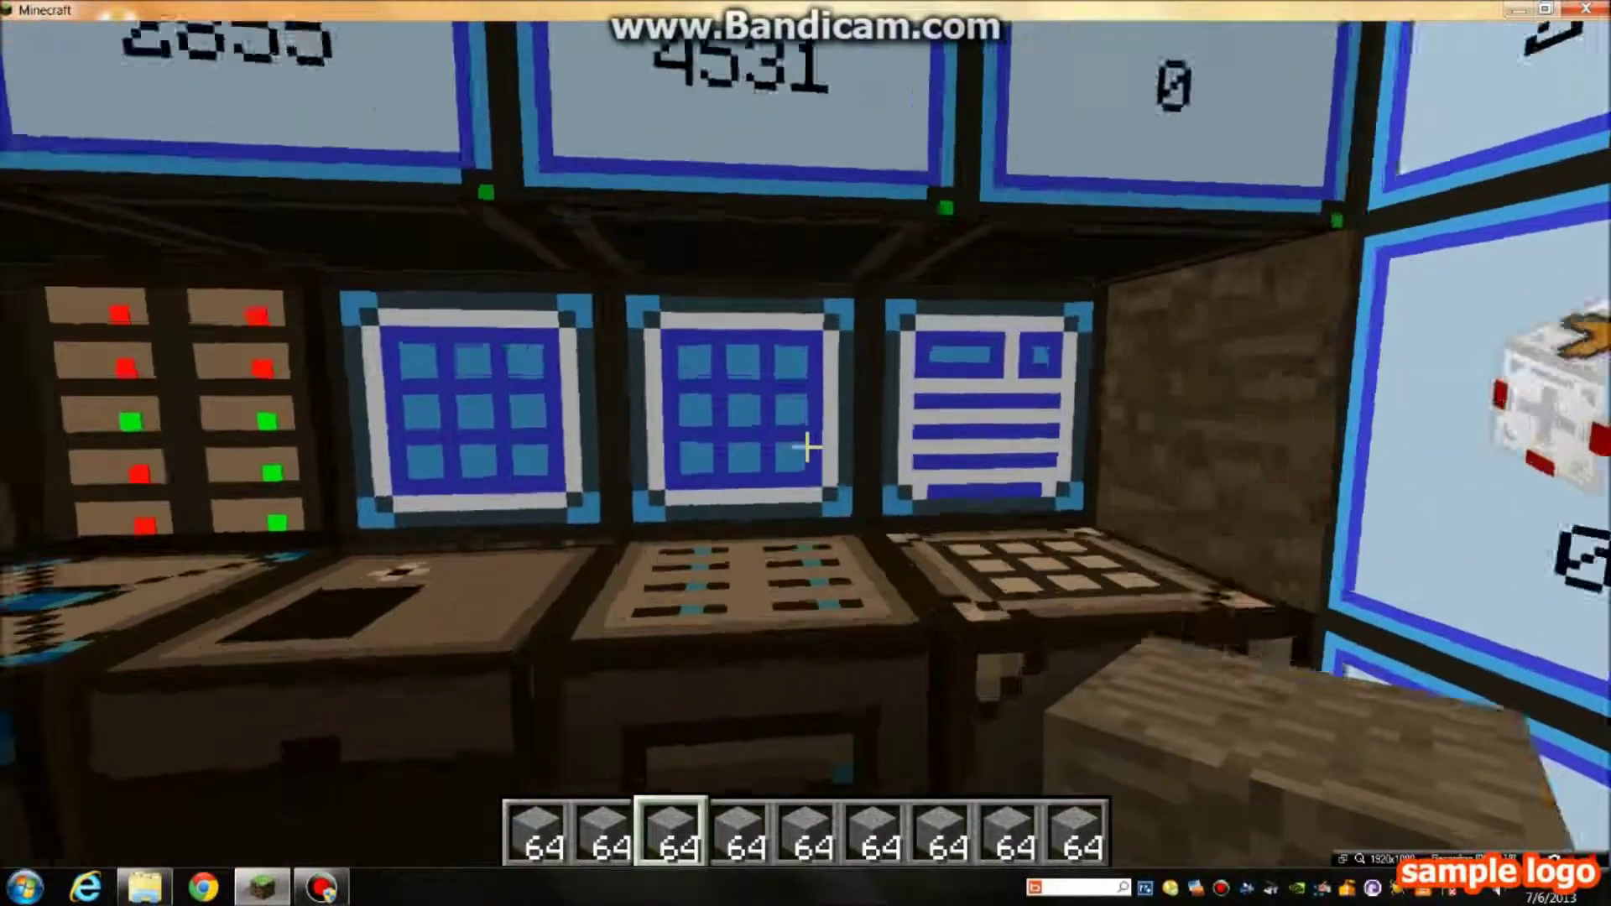
Step: Deposit all the stone from the inventory back into storage at the ME crafting terminal
{"action": "right_click", "coordinate": [805, 448]}
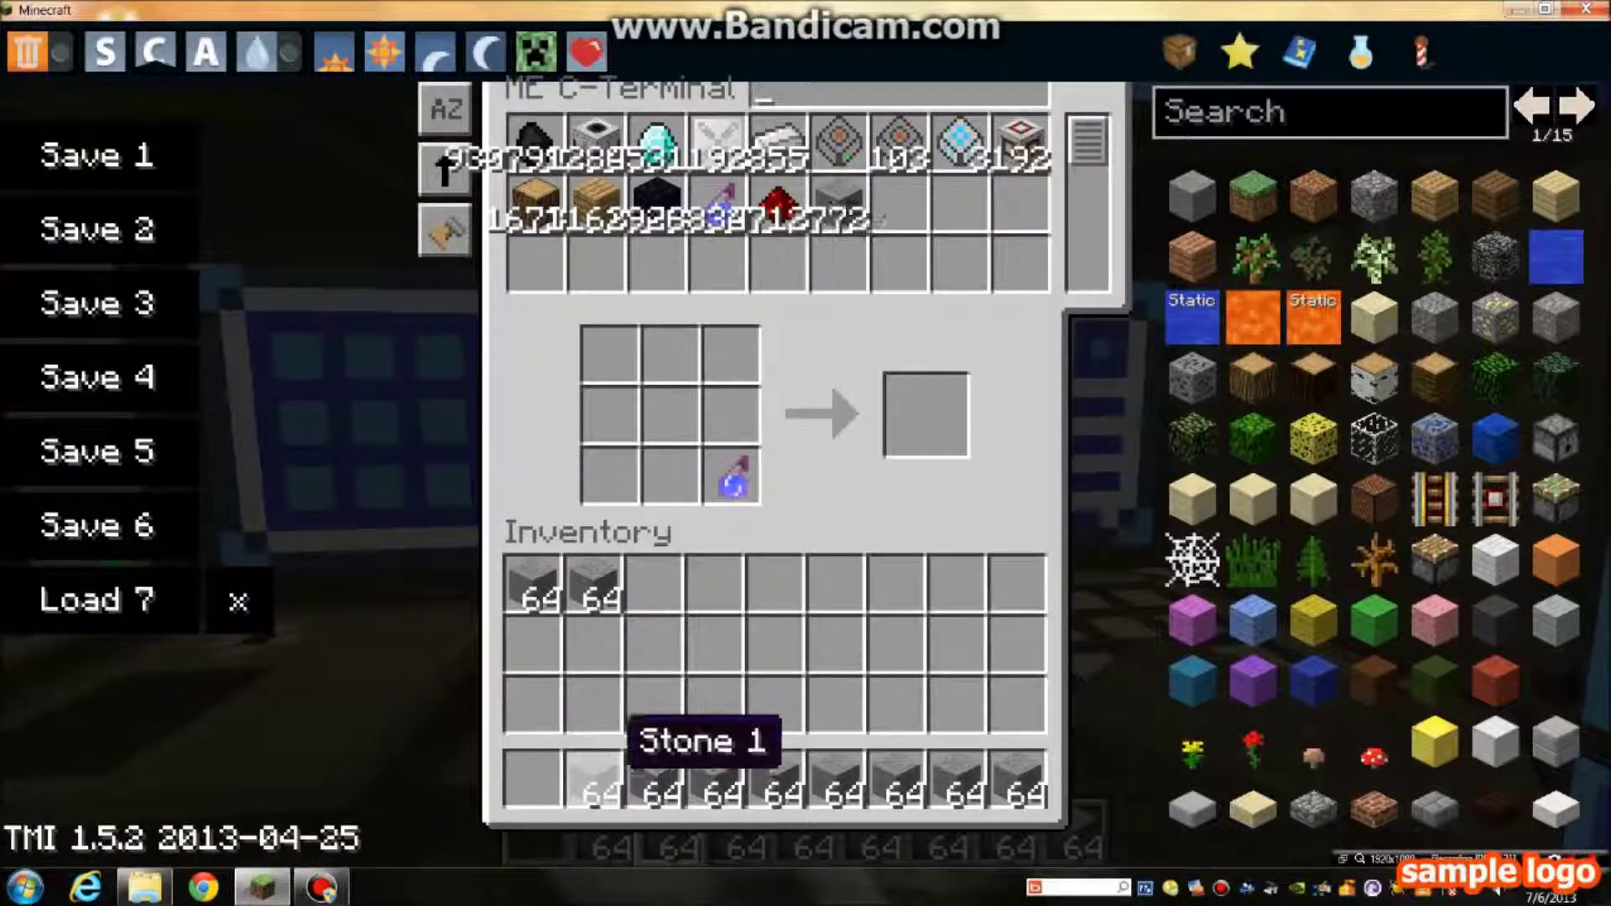
{"action": "left_click", "coordinate": [896, 778], "text": "shift"}
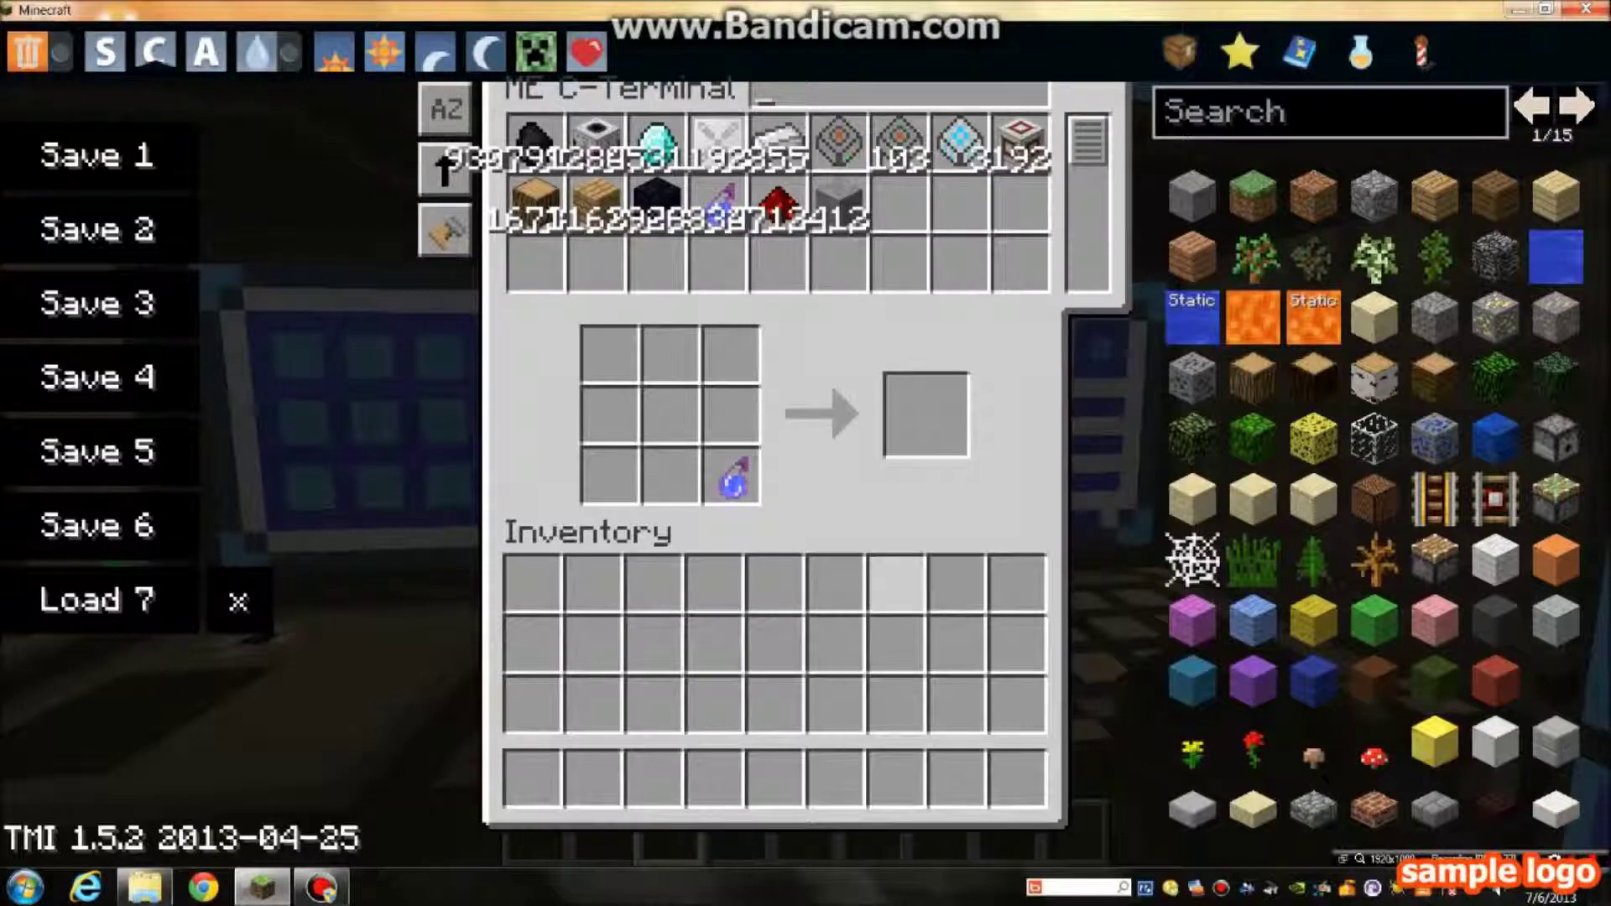
{"action": "key", "text": "Escape"}
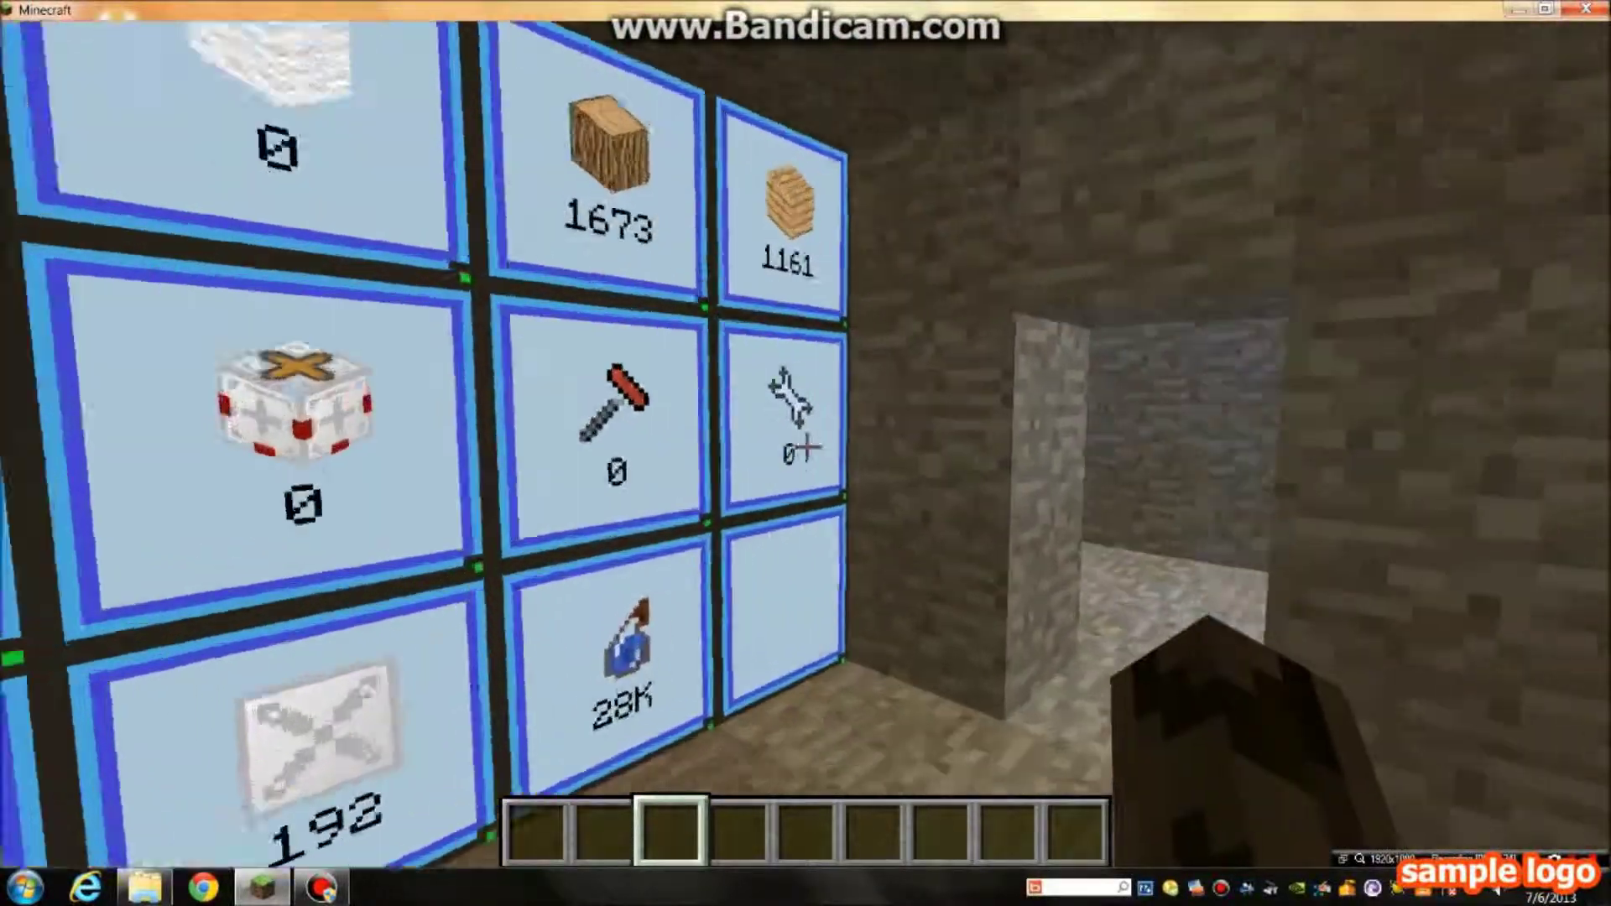
Step: Leave the storage room down the corridor, using the lever by its white door, and back away from the building outside
{"action": "key", "text": "w"}
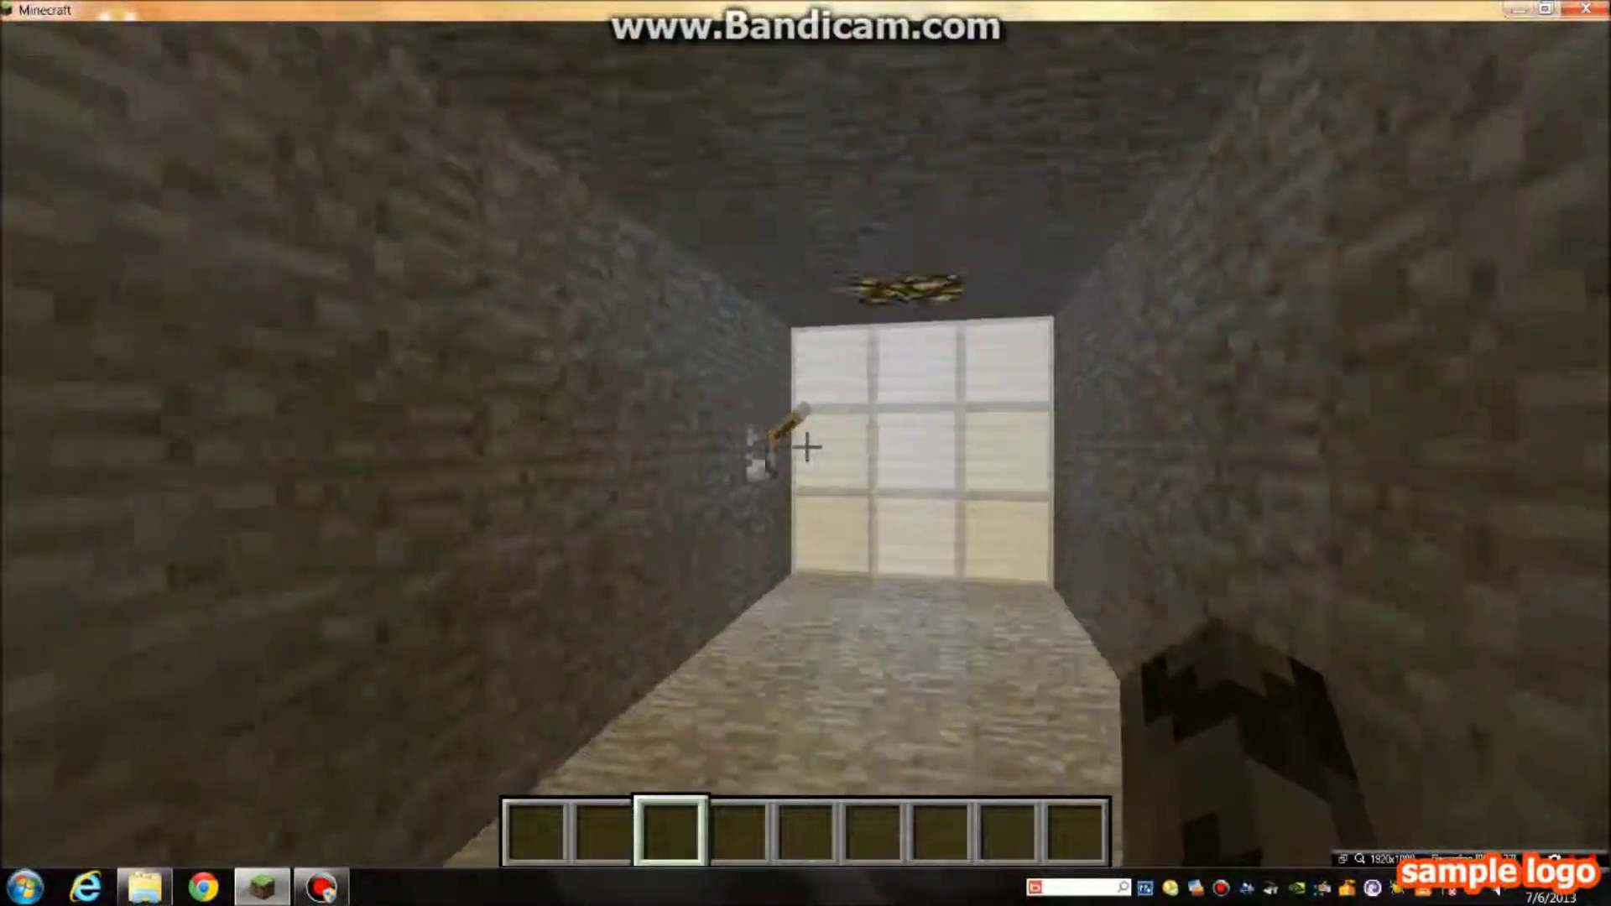
{"action": "right_click", "coordinate": [805, 447]}
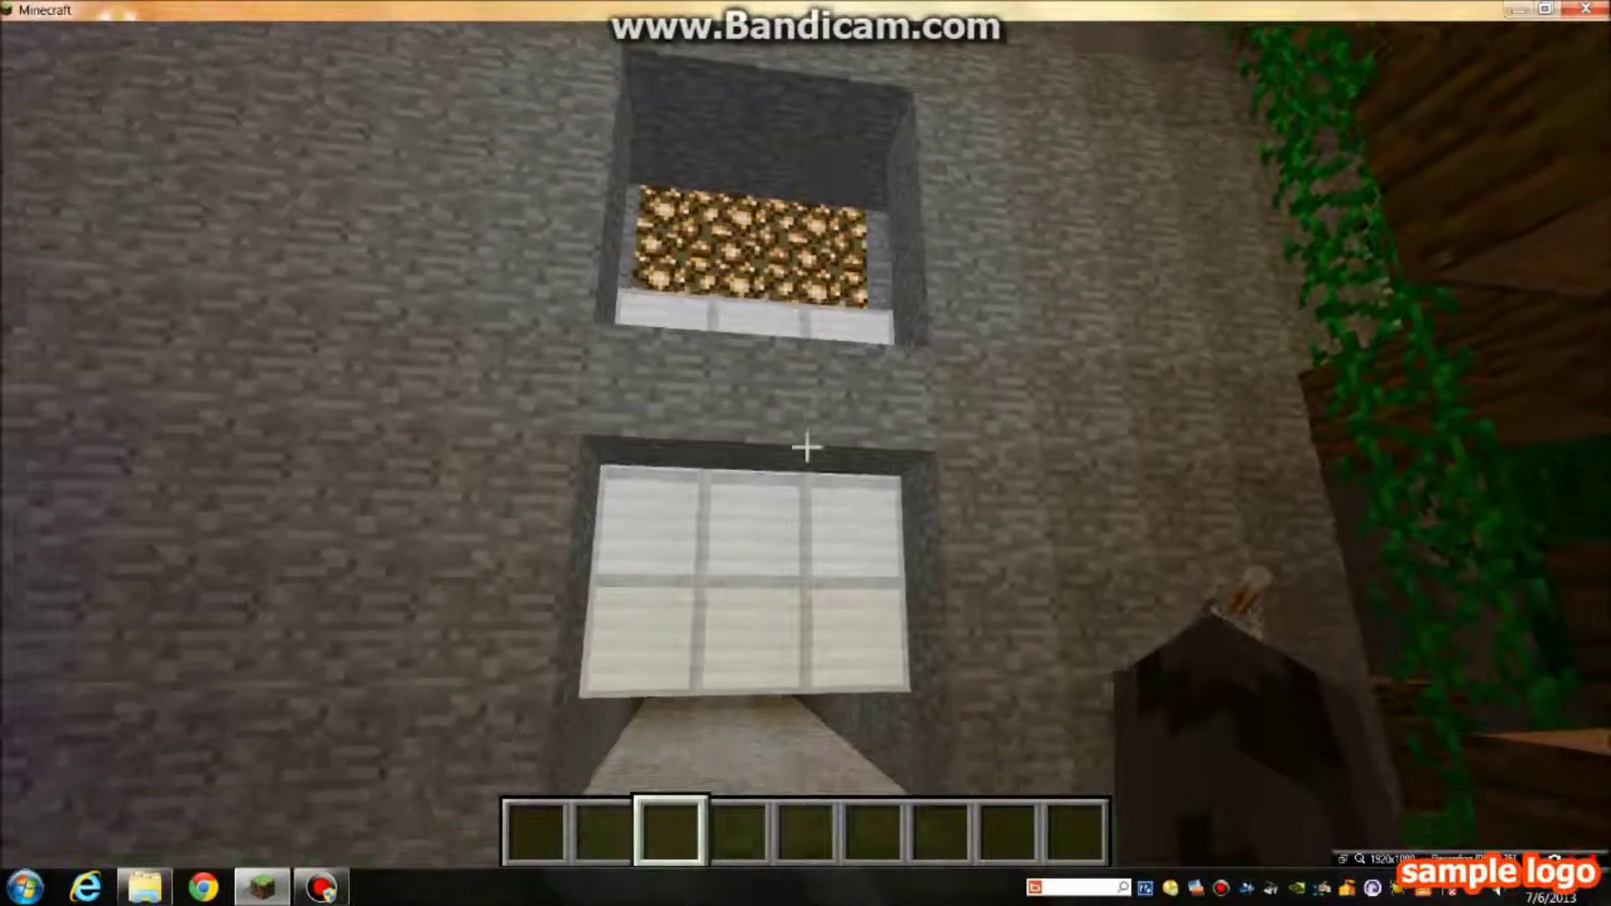
{"action": "key", "text": "s"}
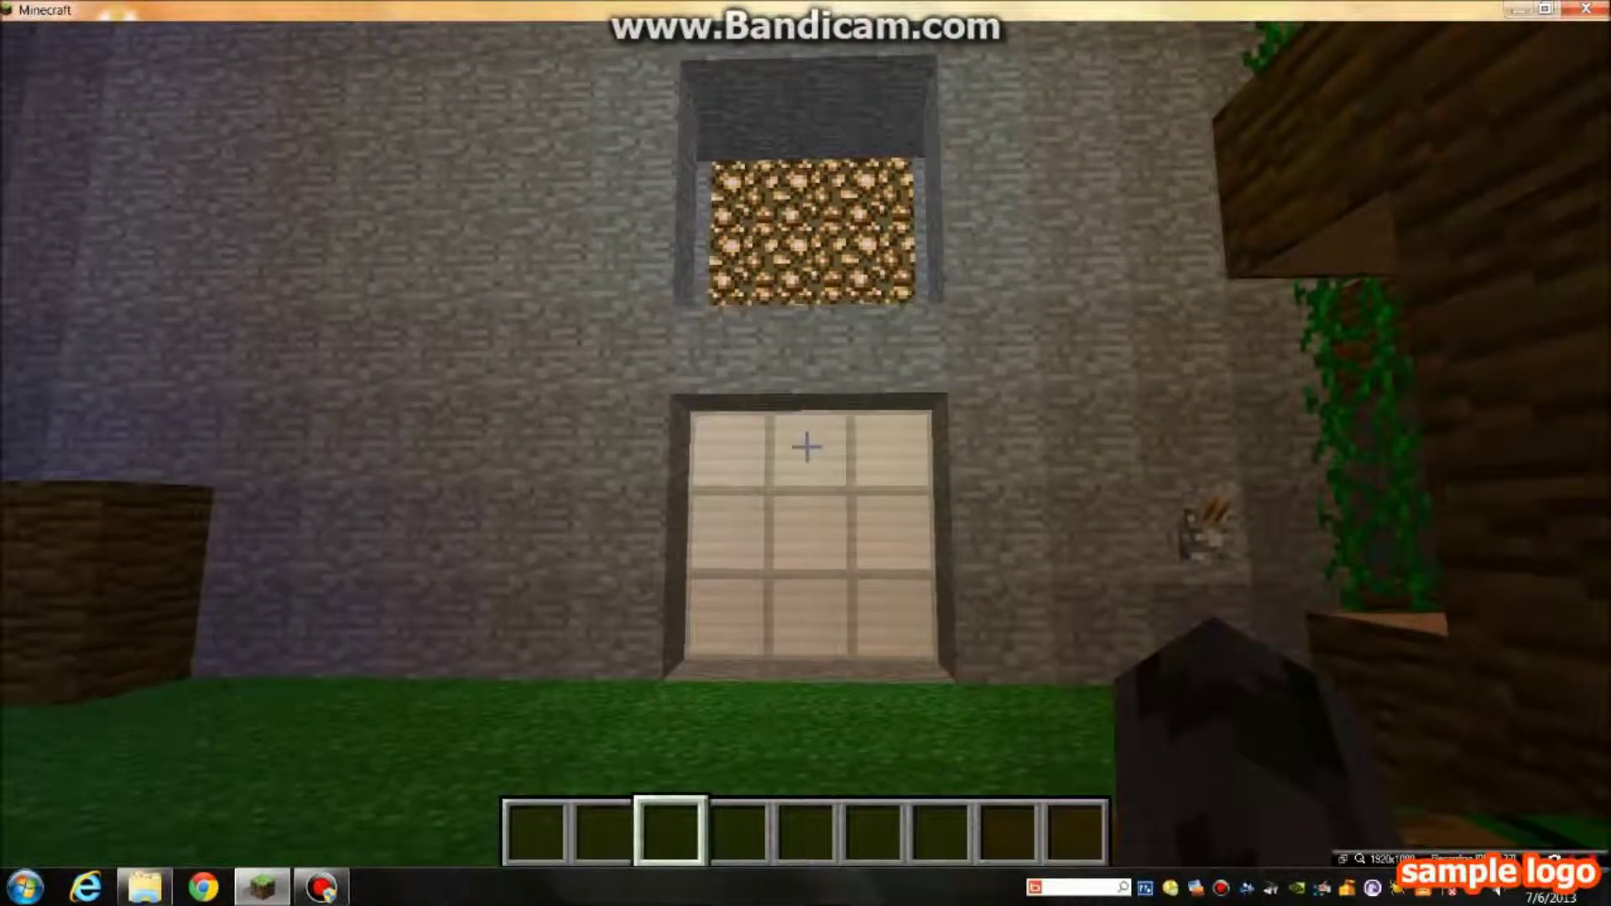
{"action": "key", "text": "e"}
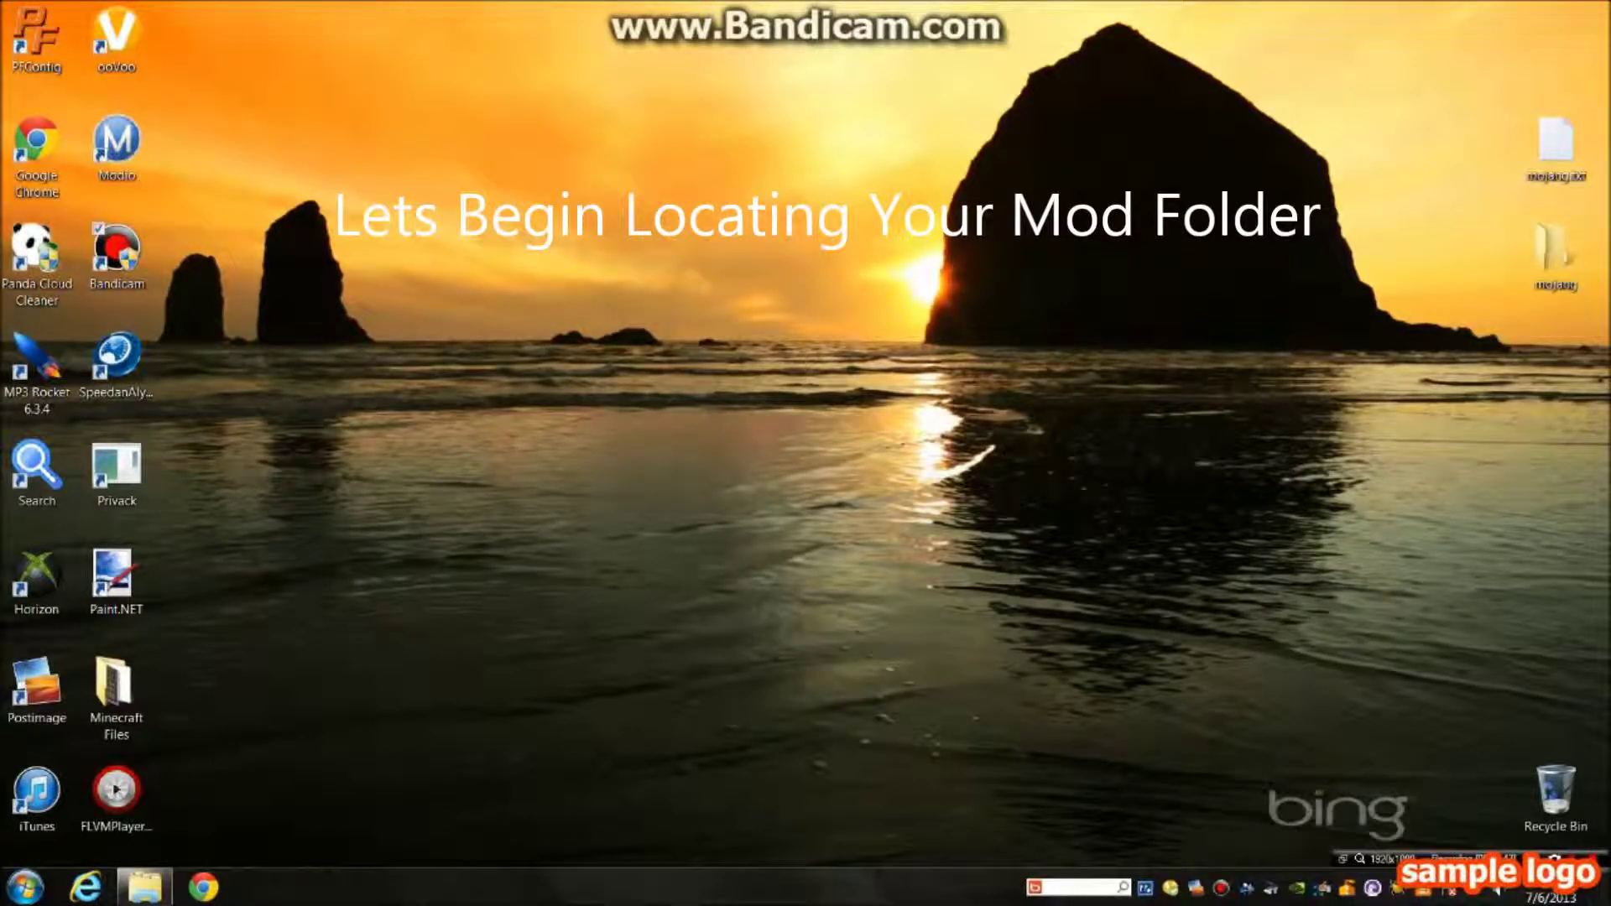
Step: Search the home folder for %appdata% and close the folder window
{"action": "left_click", "coordinate": [24, 887]}
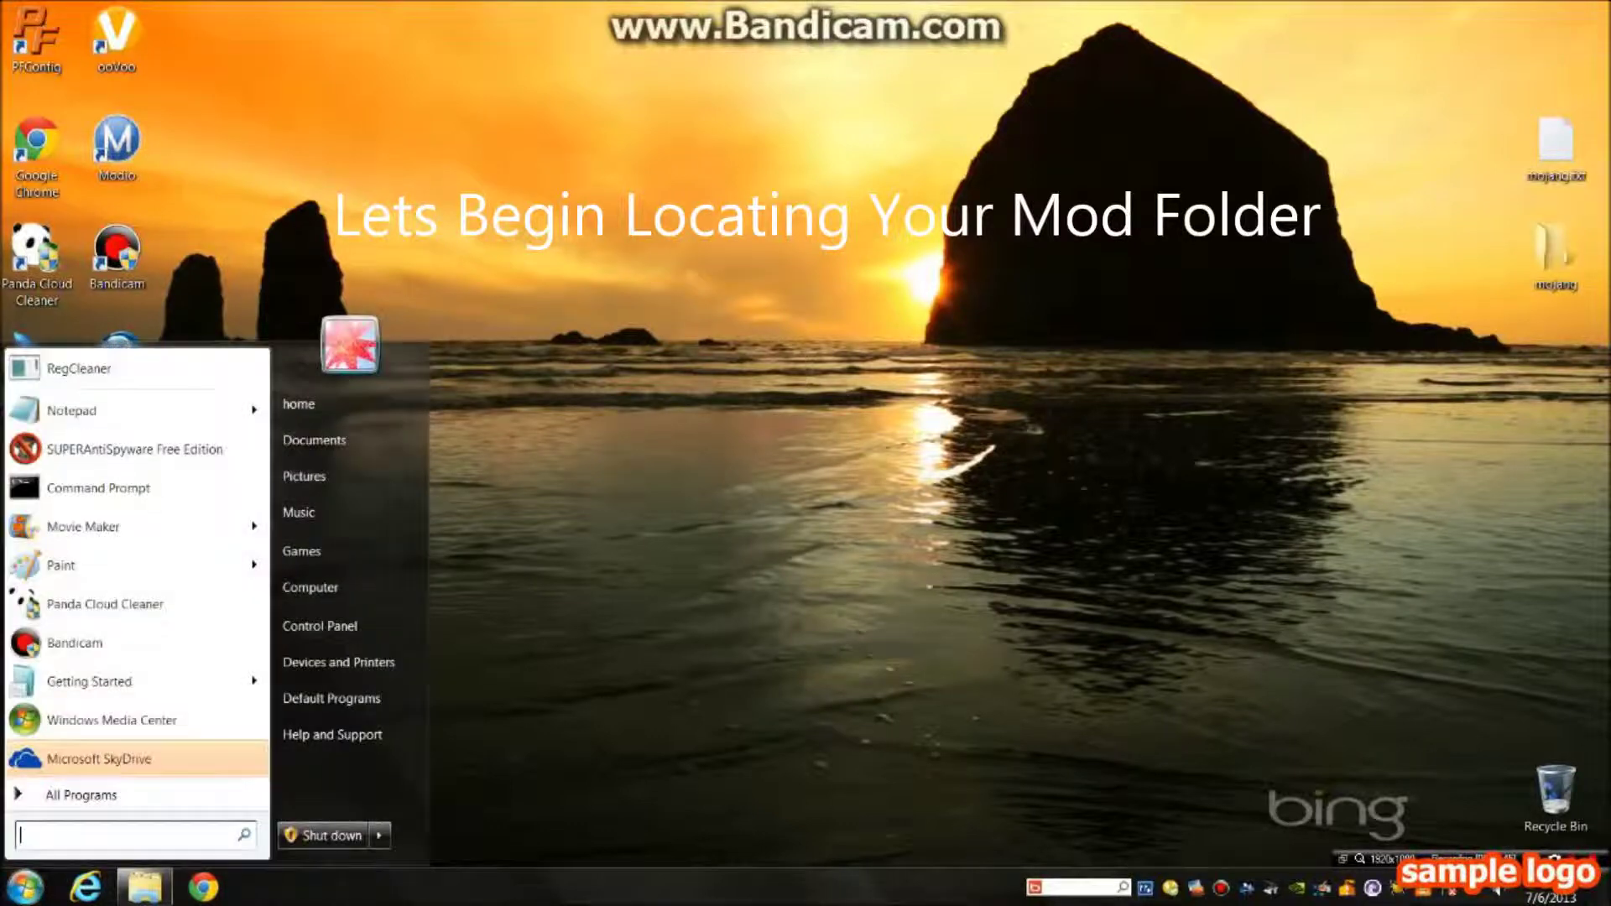
{"action": "left_click", "coordinate": [80, 794]}
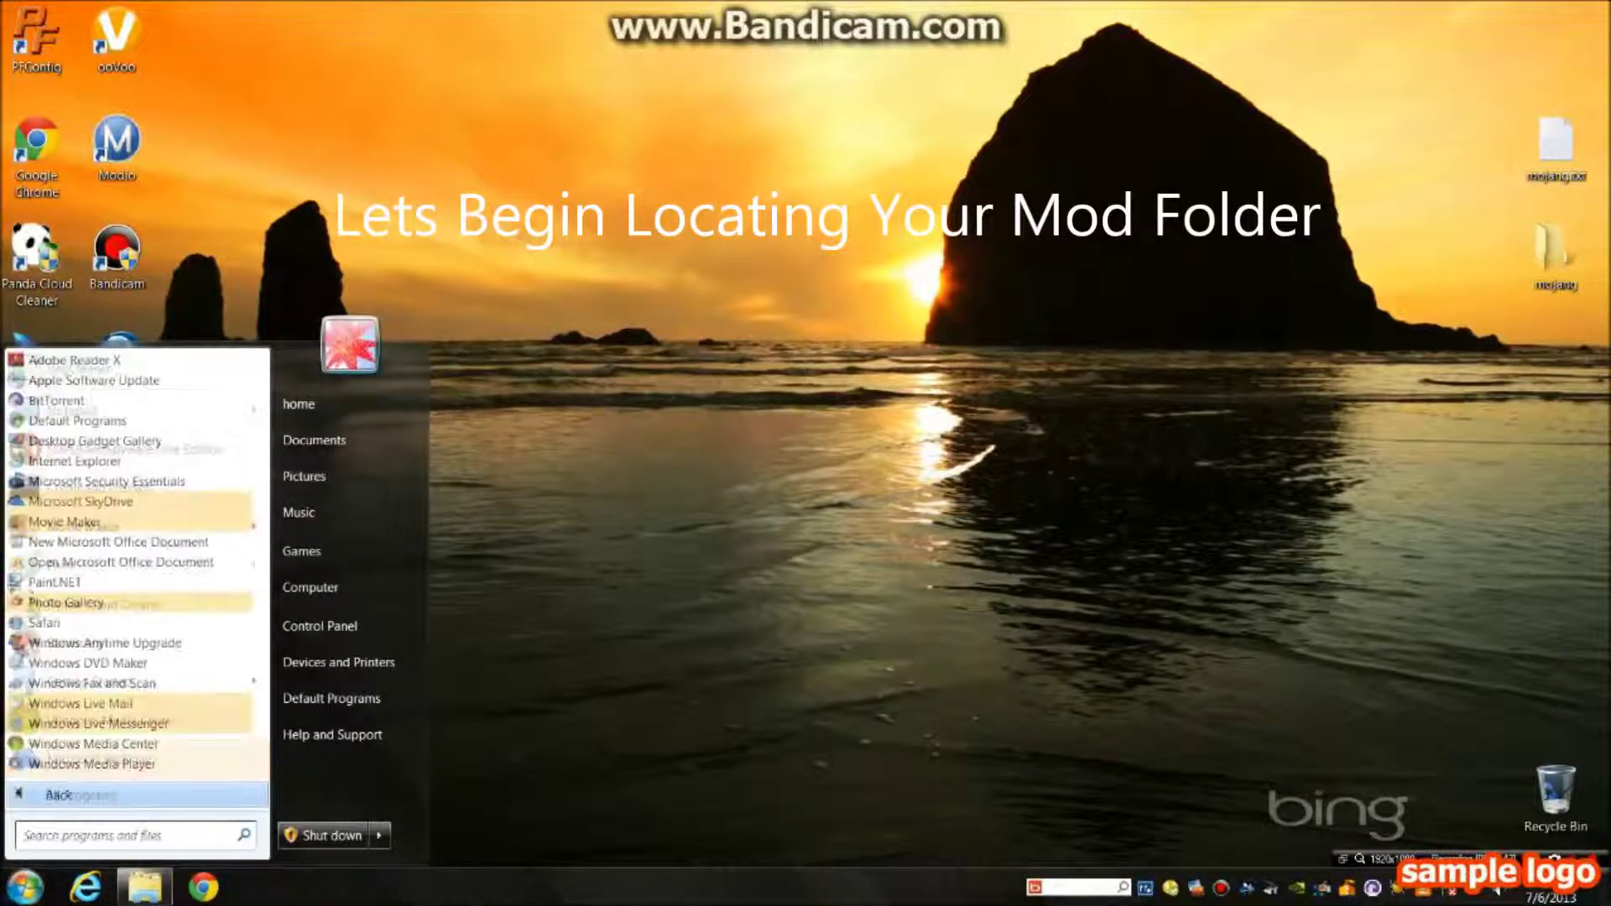
{"action": "left_click", "coordinate": [299, 403]}
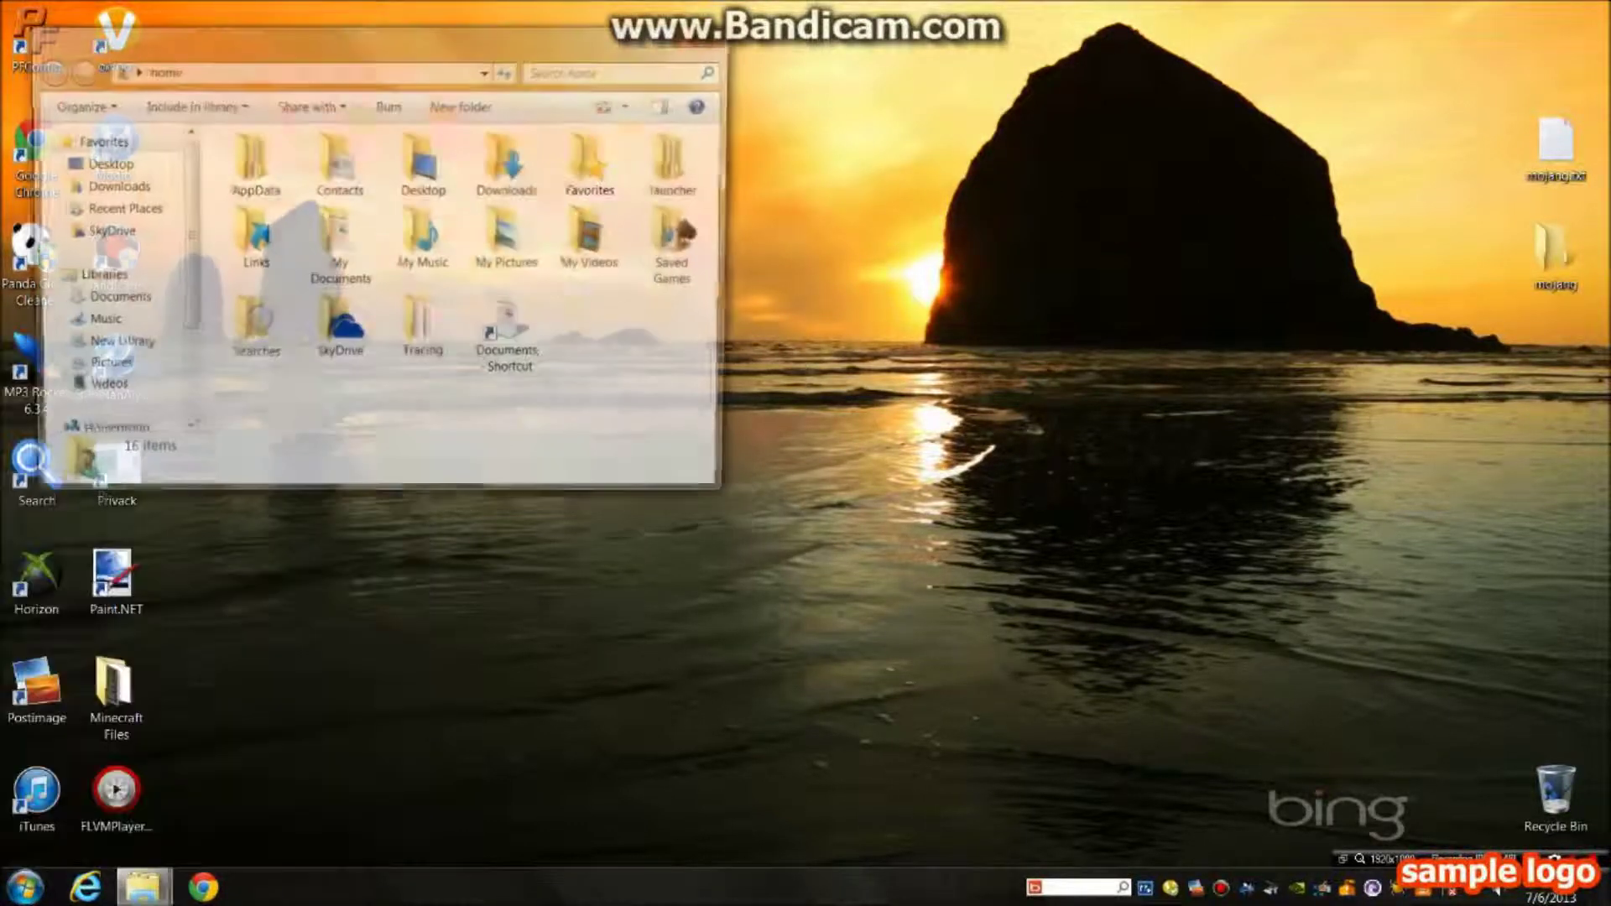
{"action": "left_click", "coordinate": [623, 72]}
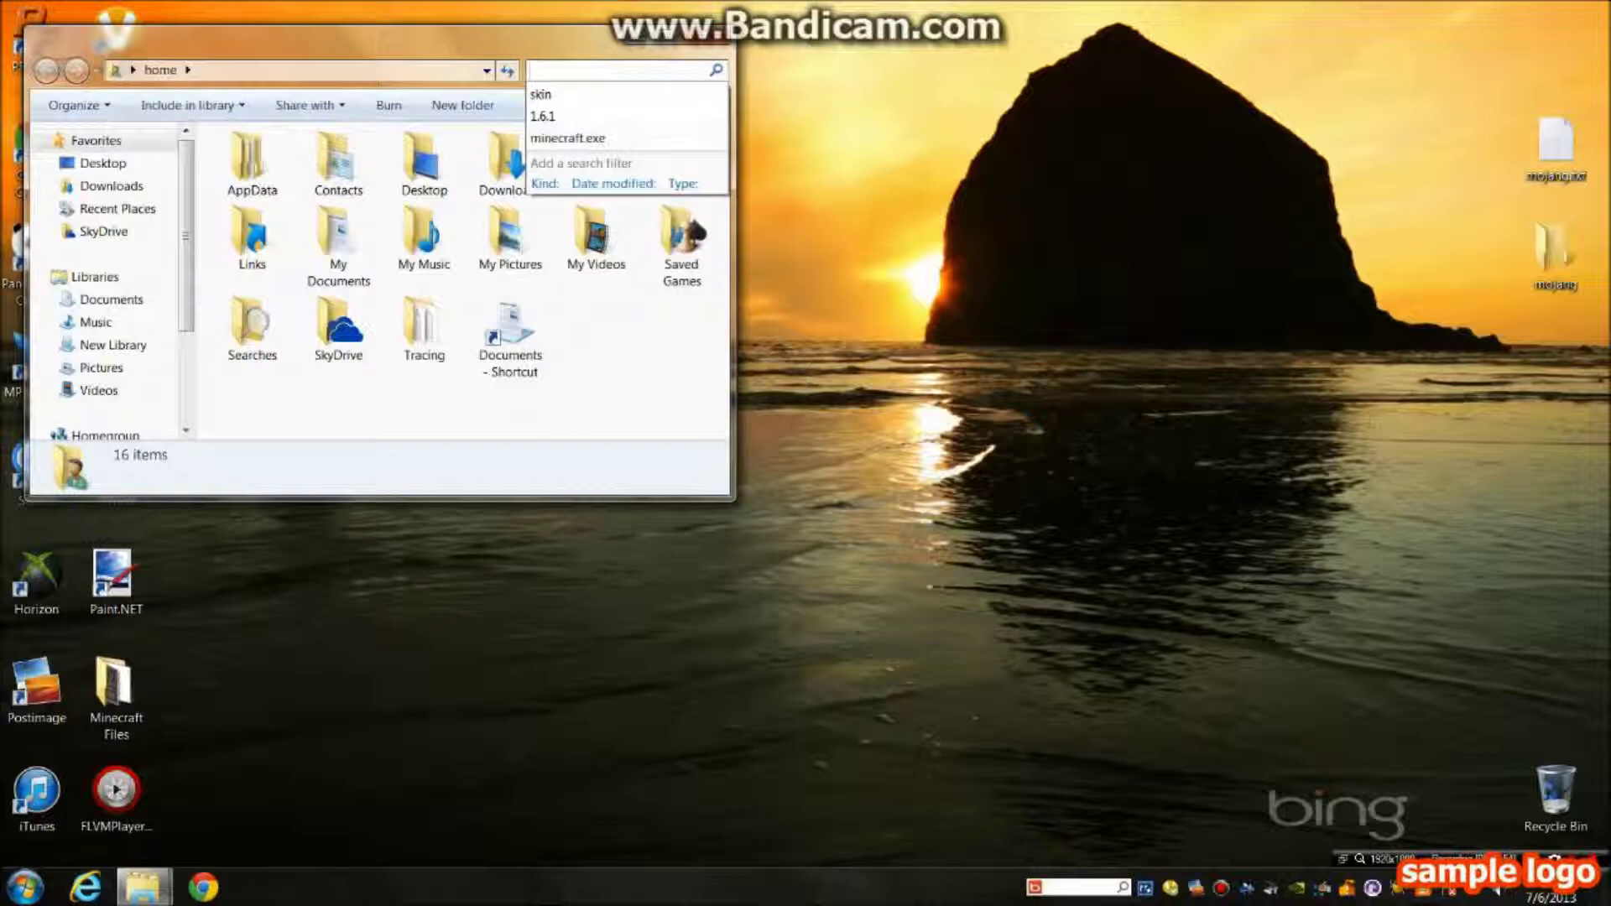
{"action": "type", "text": "%a"}
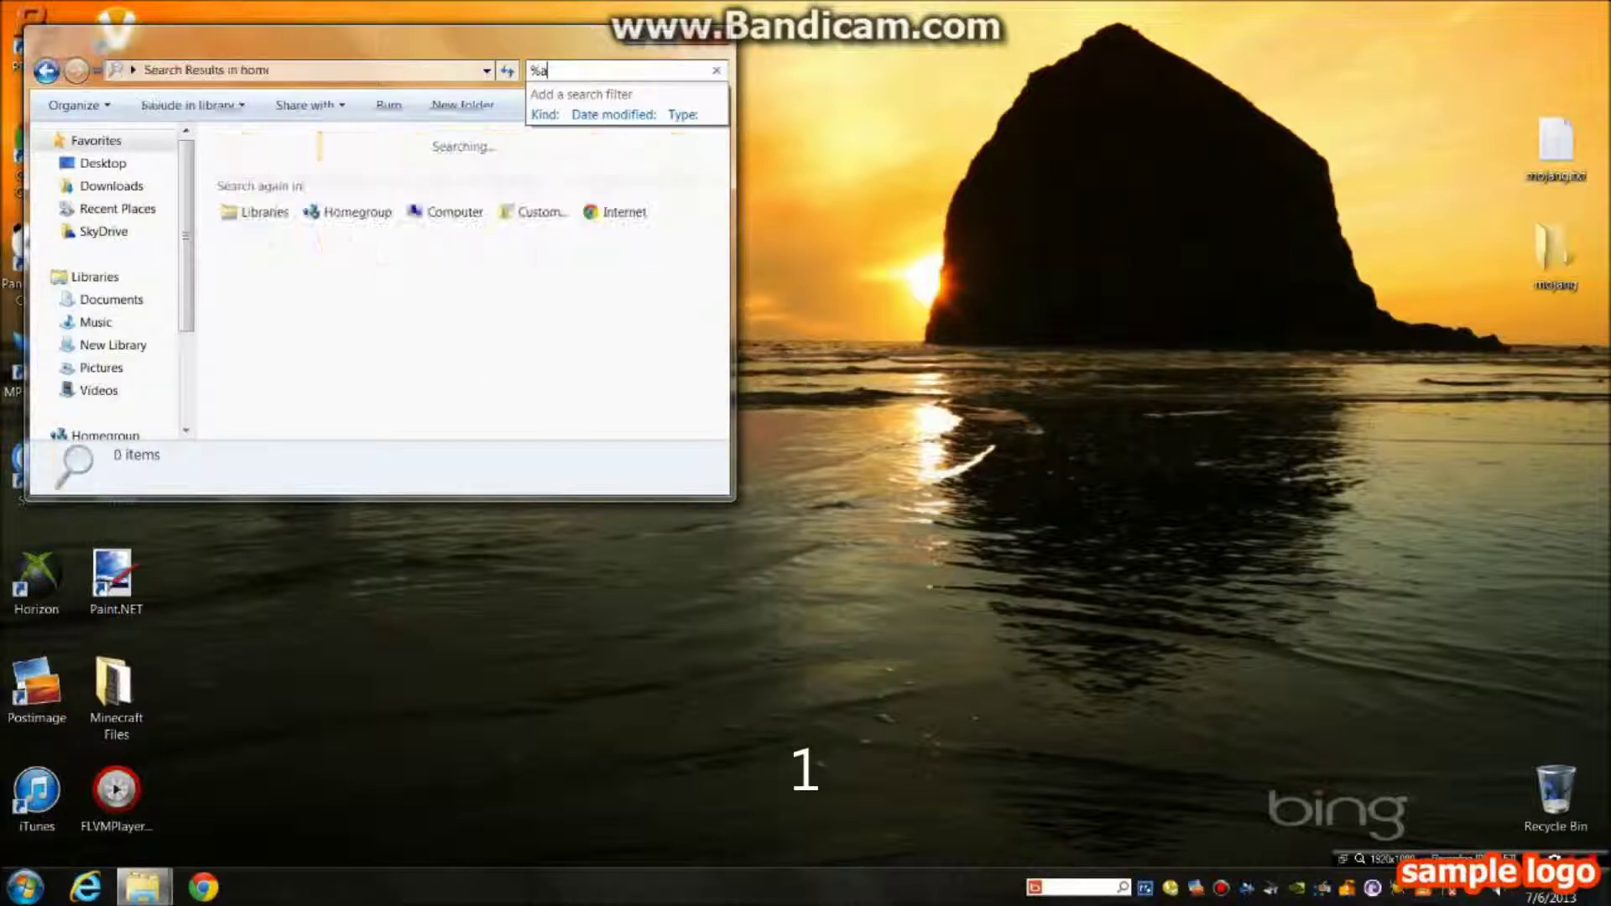
{"action": "type", "text": "ppdata%"}
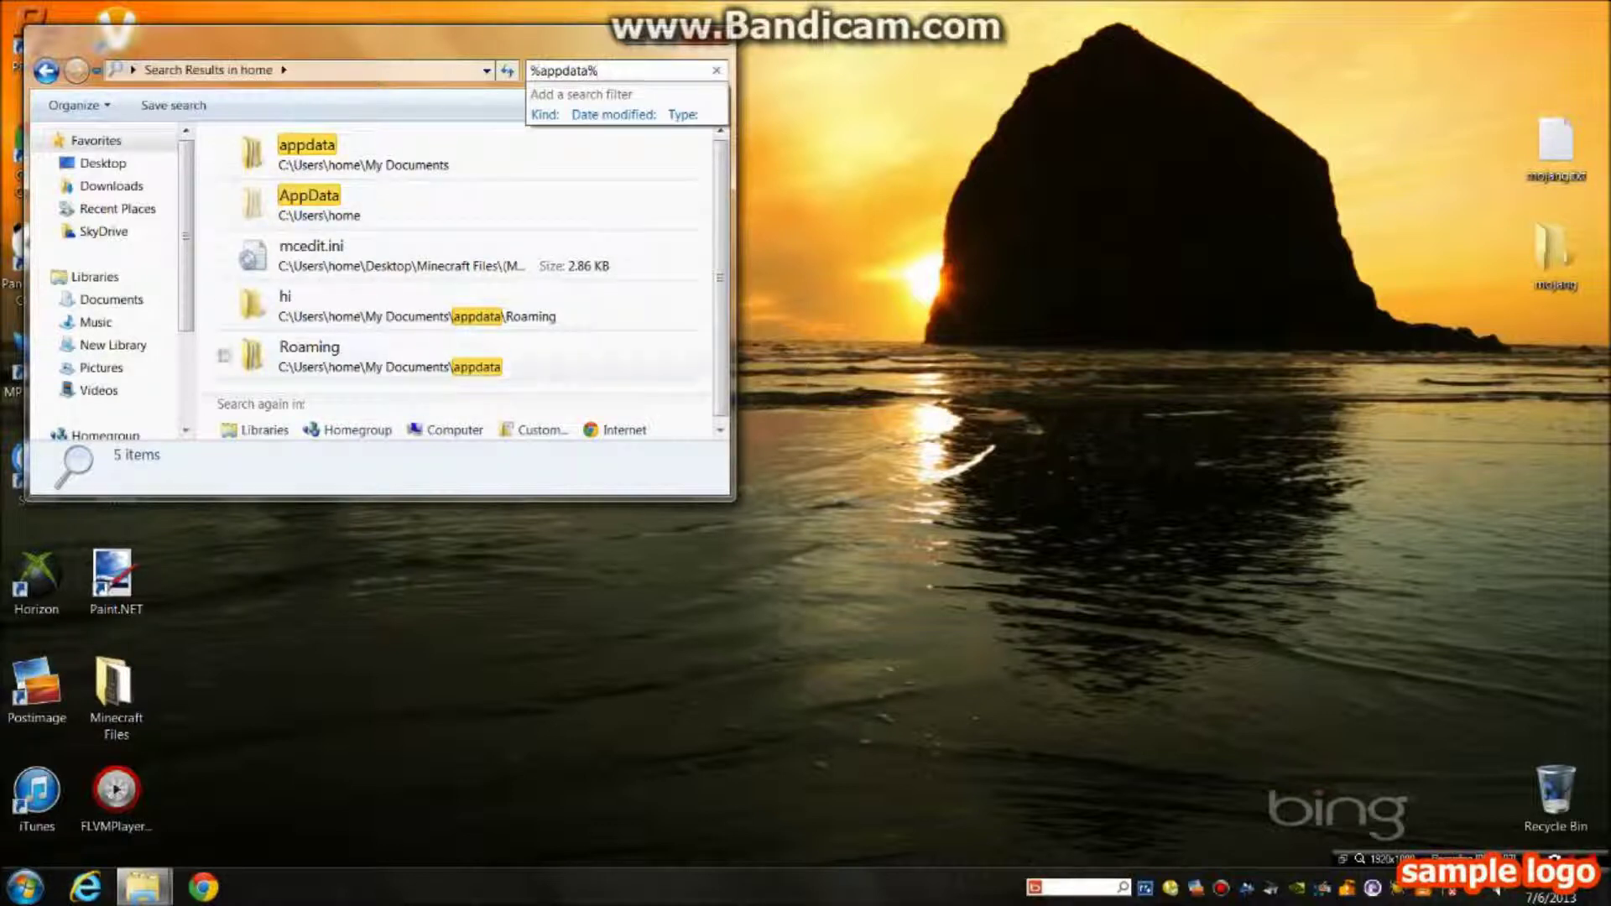
{"action": "left_click", "coordinate": [709, 35]}
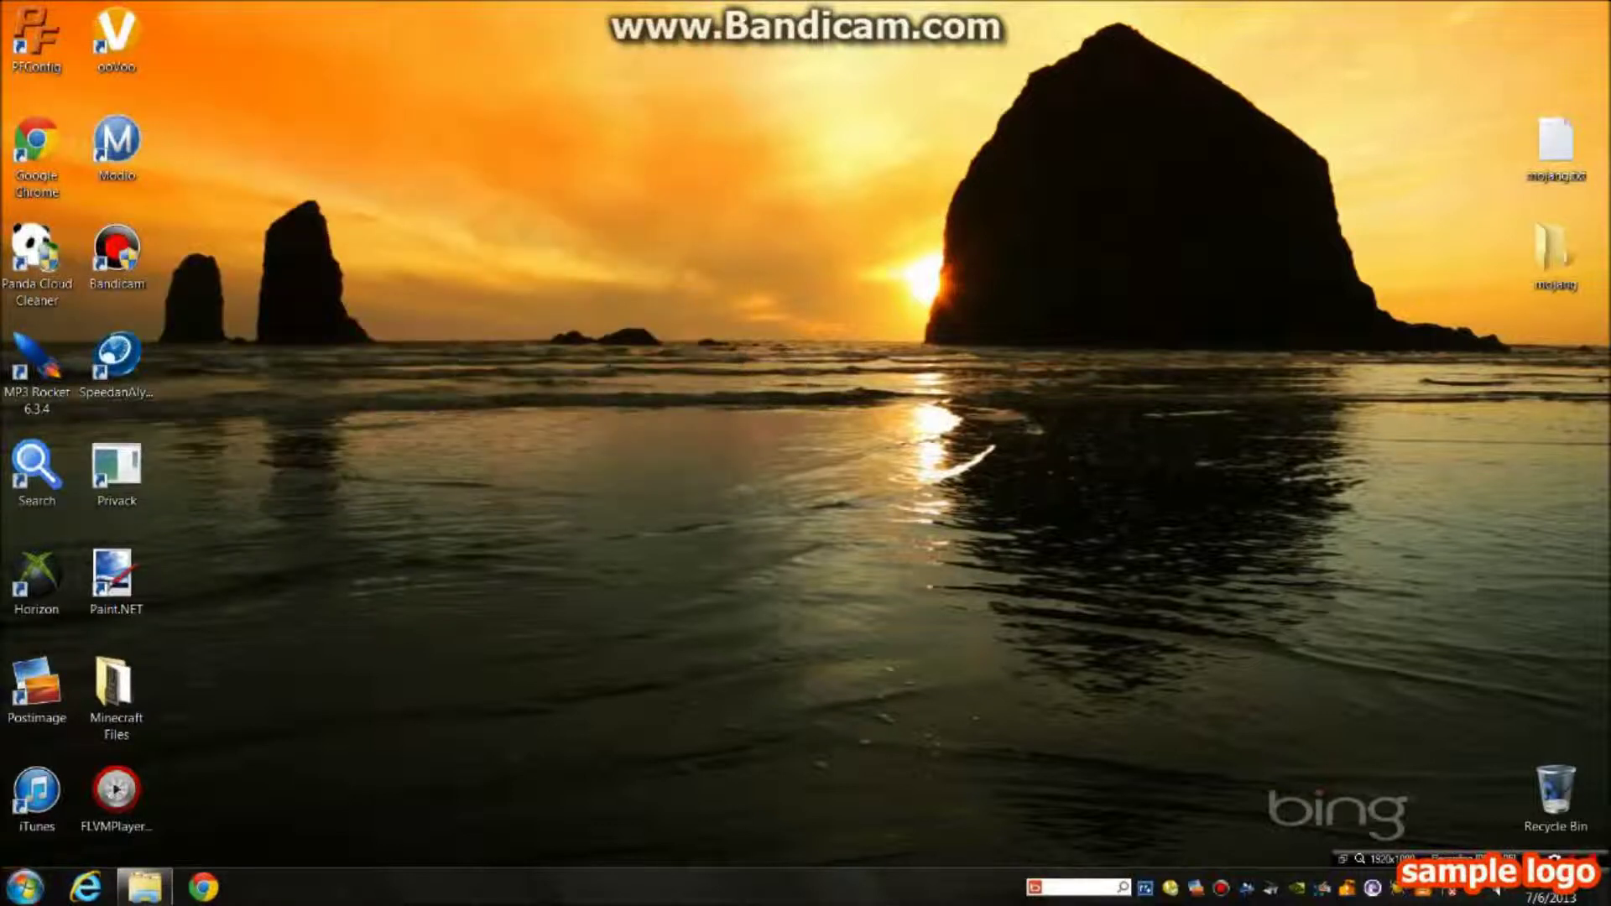
Step: Search programs and files for %appdata% and clear the search text
{"action": "left_click", "coordinate": [24, 888]}
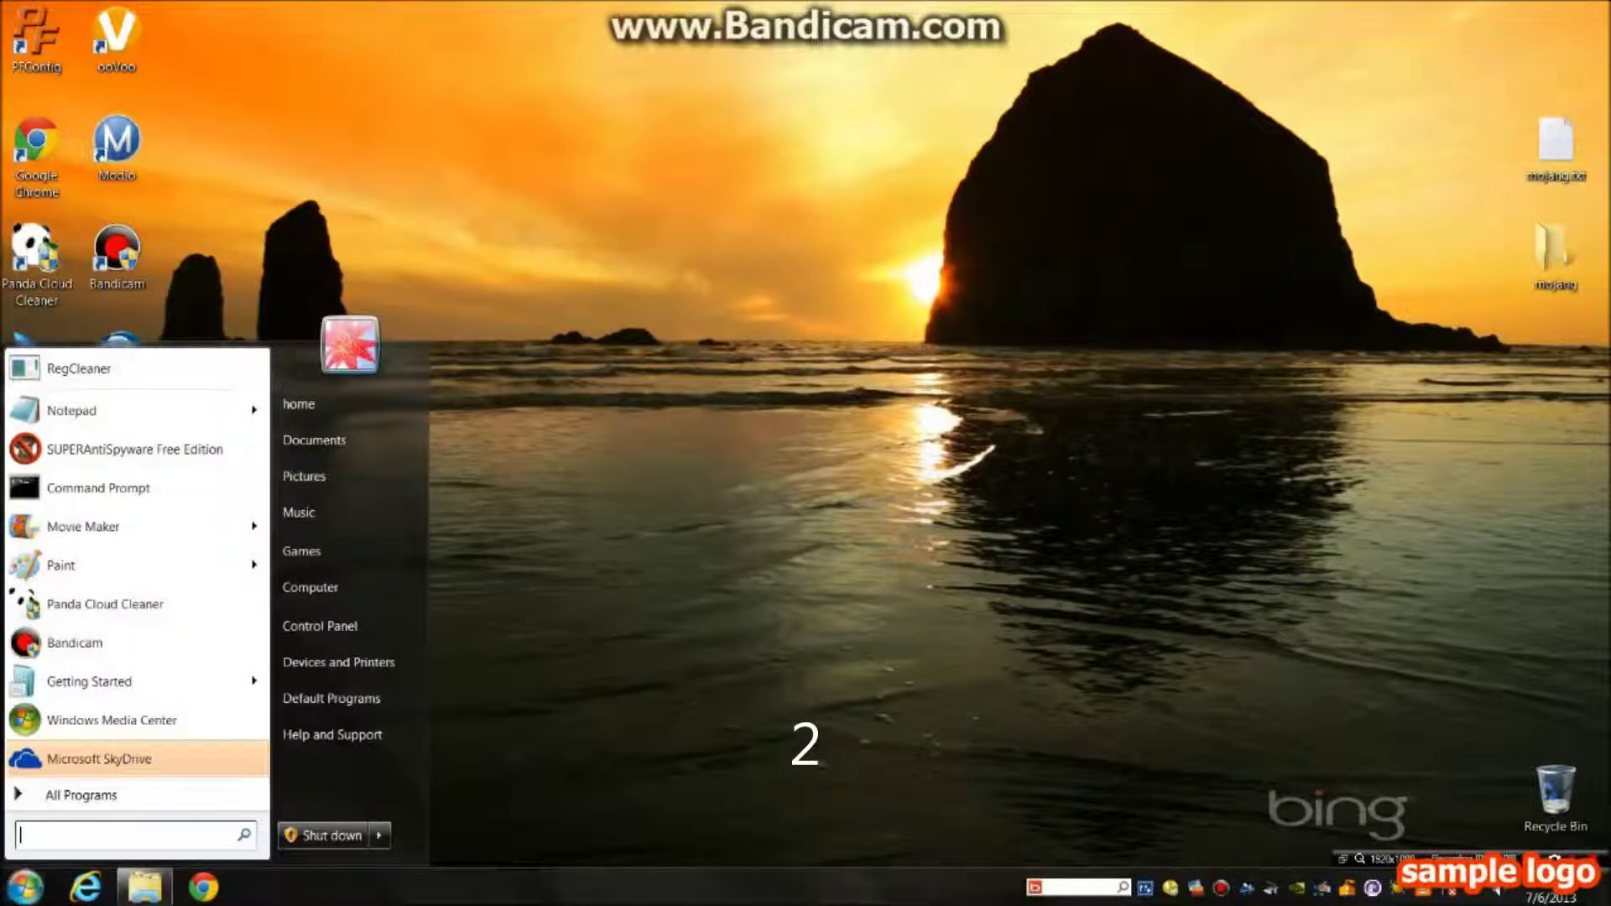
{"action": "type", "text": "%appdat"}
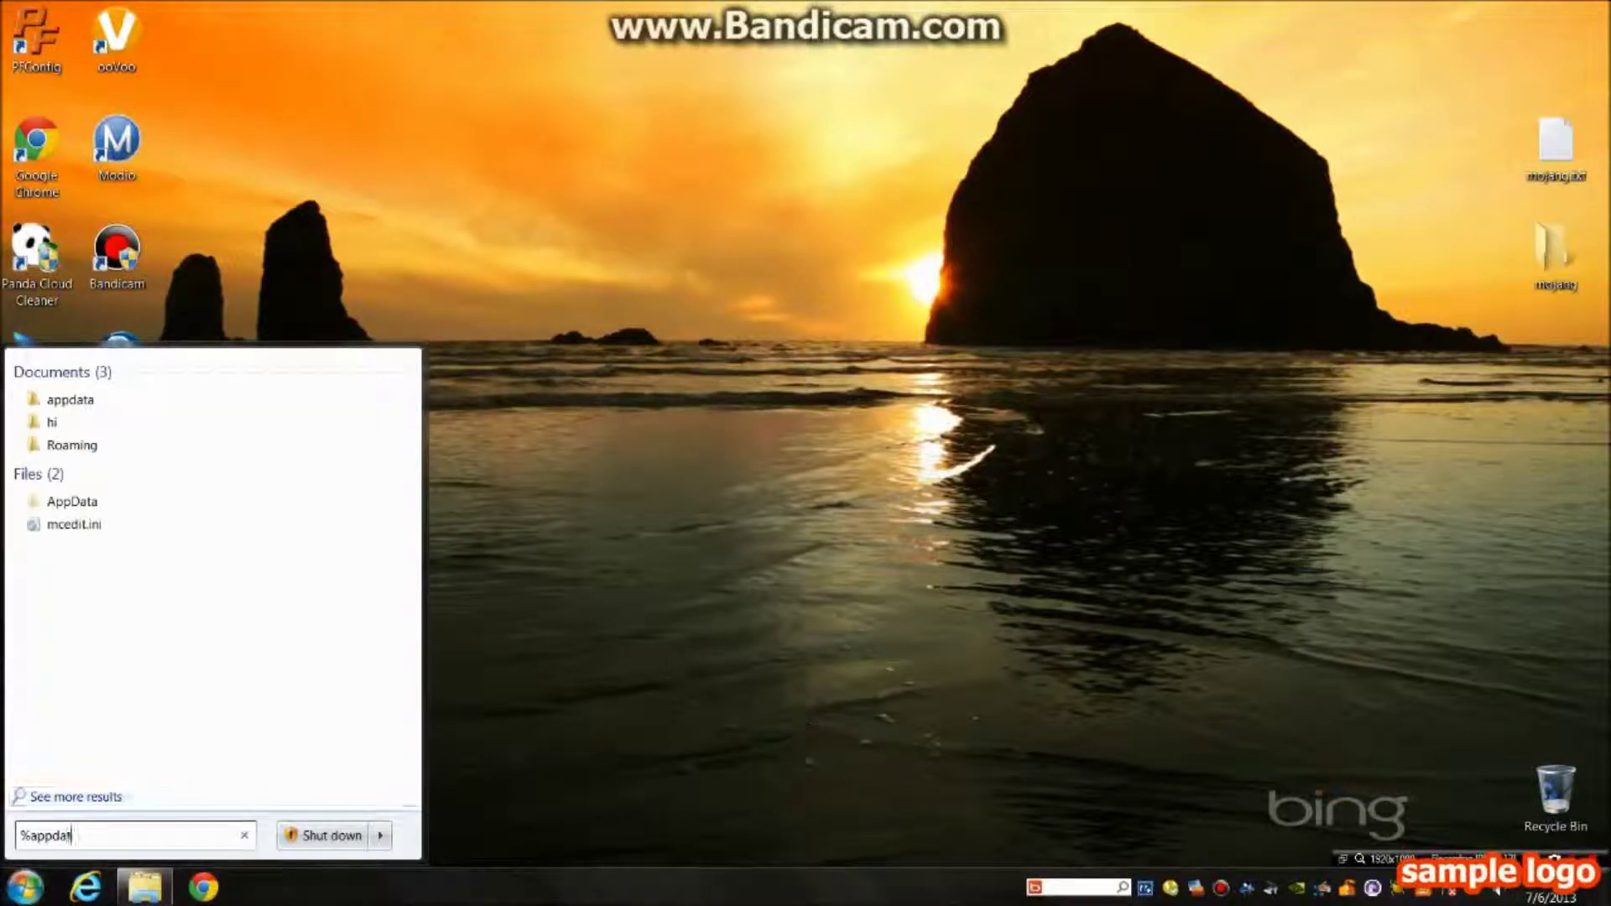
{"action": "type", "text": "a%"}
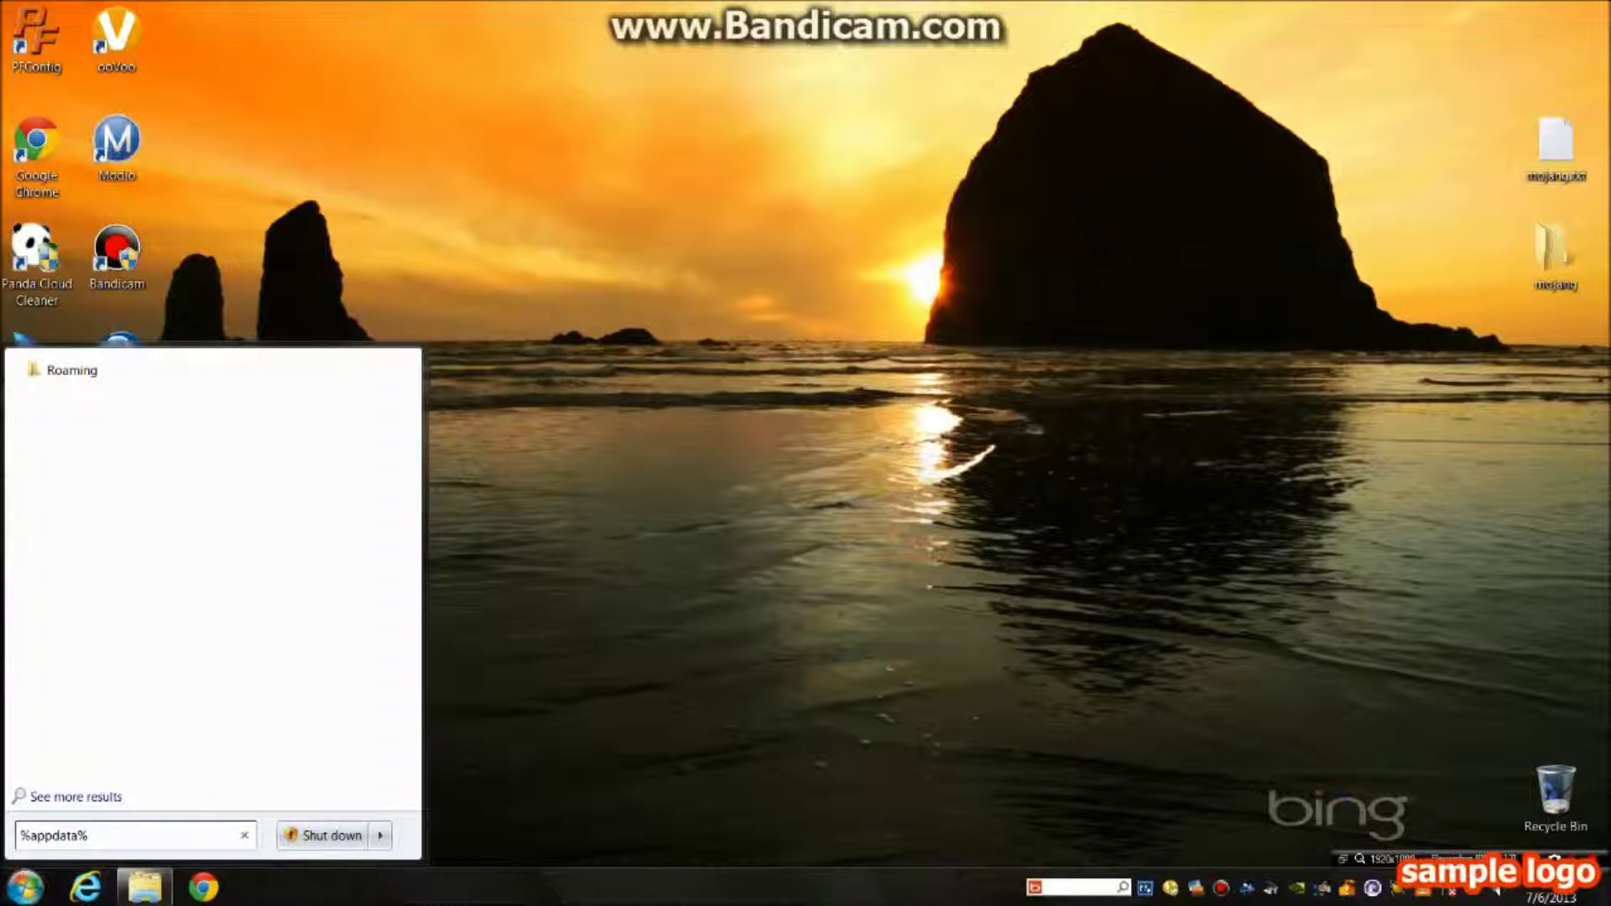
{"action": "key", "text": "BackSpace"}
{"action": "key", "text": "BackSpace"}
{"action": "key", "text": "BackSpace"}
{"action": "key", "text": "BackSpace"}
{"action": "key", "text": "BackSpace"}
{"action": "key", "text": "BackSpace"}
{"action": "key", "text": "BackSpace"}
{"action": "key", "text": "BackSpace"}
{"action": "key", "text": "BackSpace"}
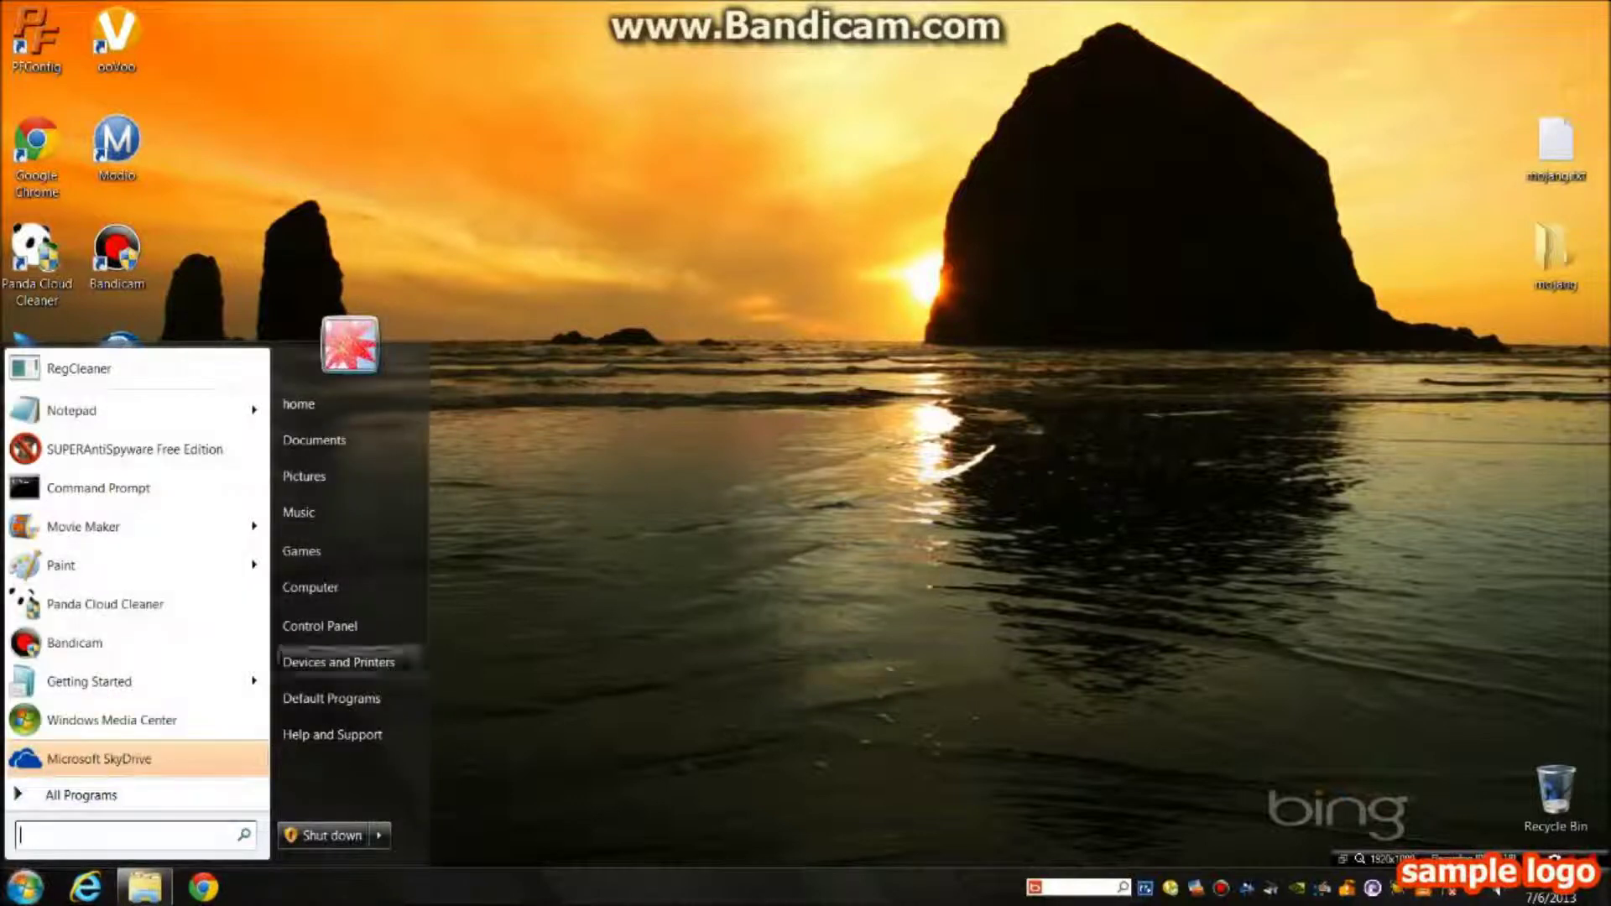
Step: Open the archive appeng-rv10-n.zip from the AppData\Roaming\.minecraft\mods folder inside the home folder
{"action": "left_click", "coordinate": [299, 403]}
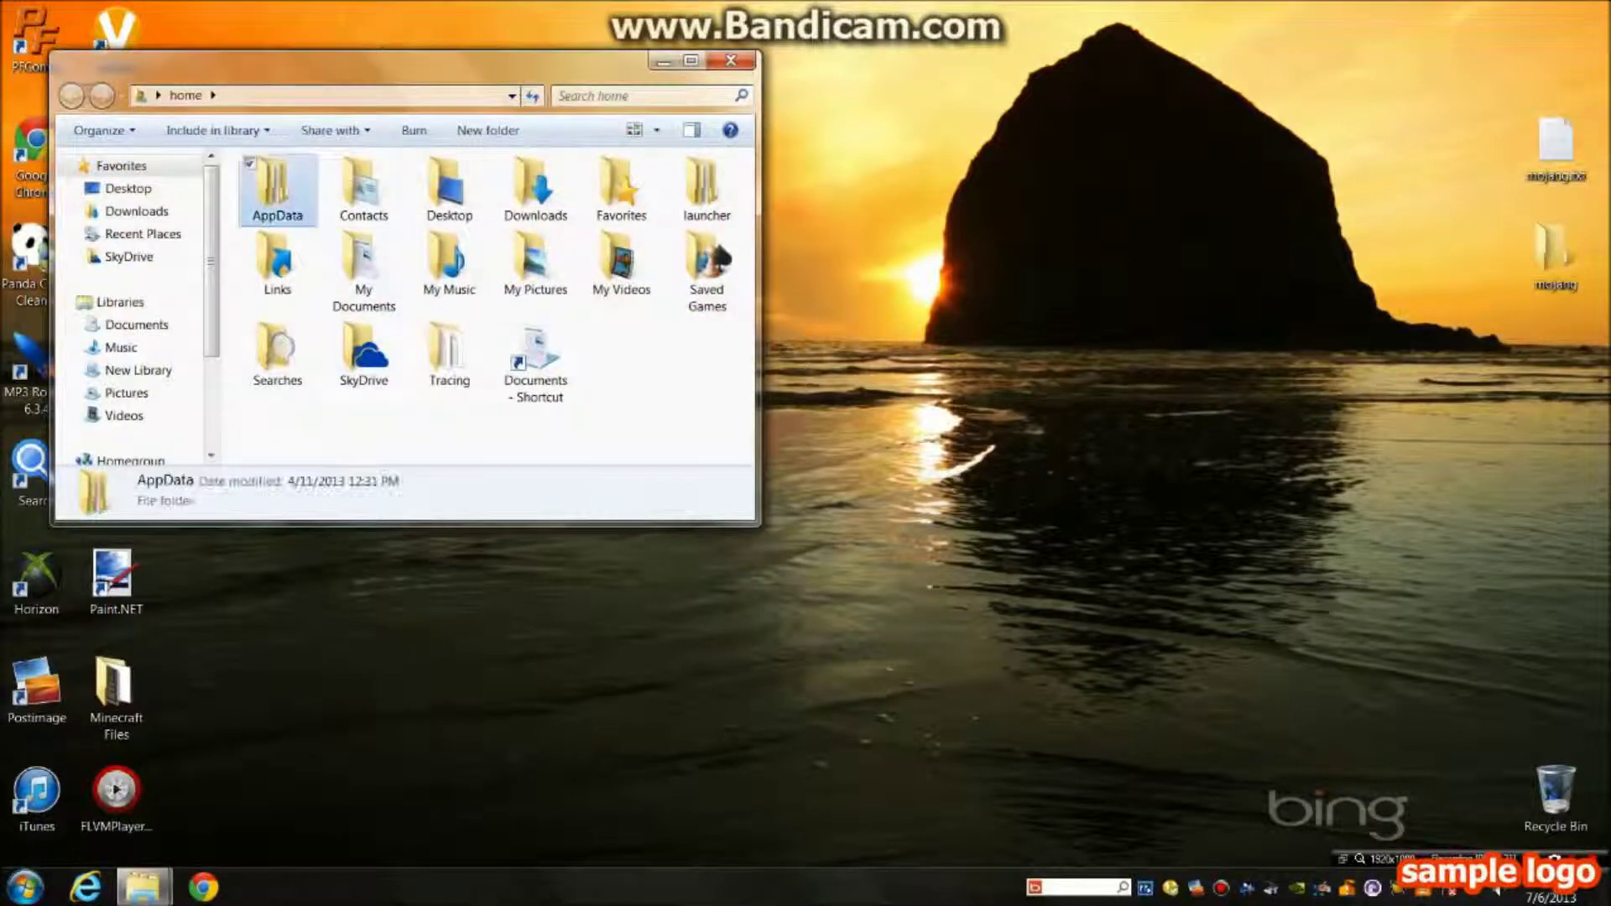
{"action": "double_click", "coordinate": [277, 192]}
{"action": "double_click", "coordinate": [305, 238]}
{"action": "double_click", "coordinate": [308, 192]}
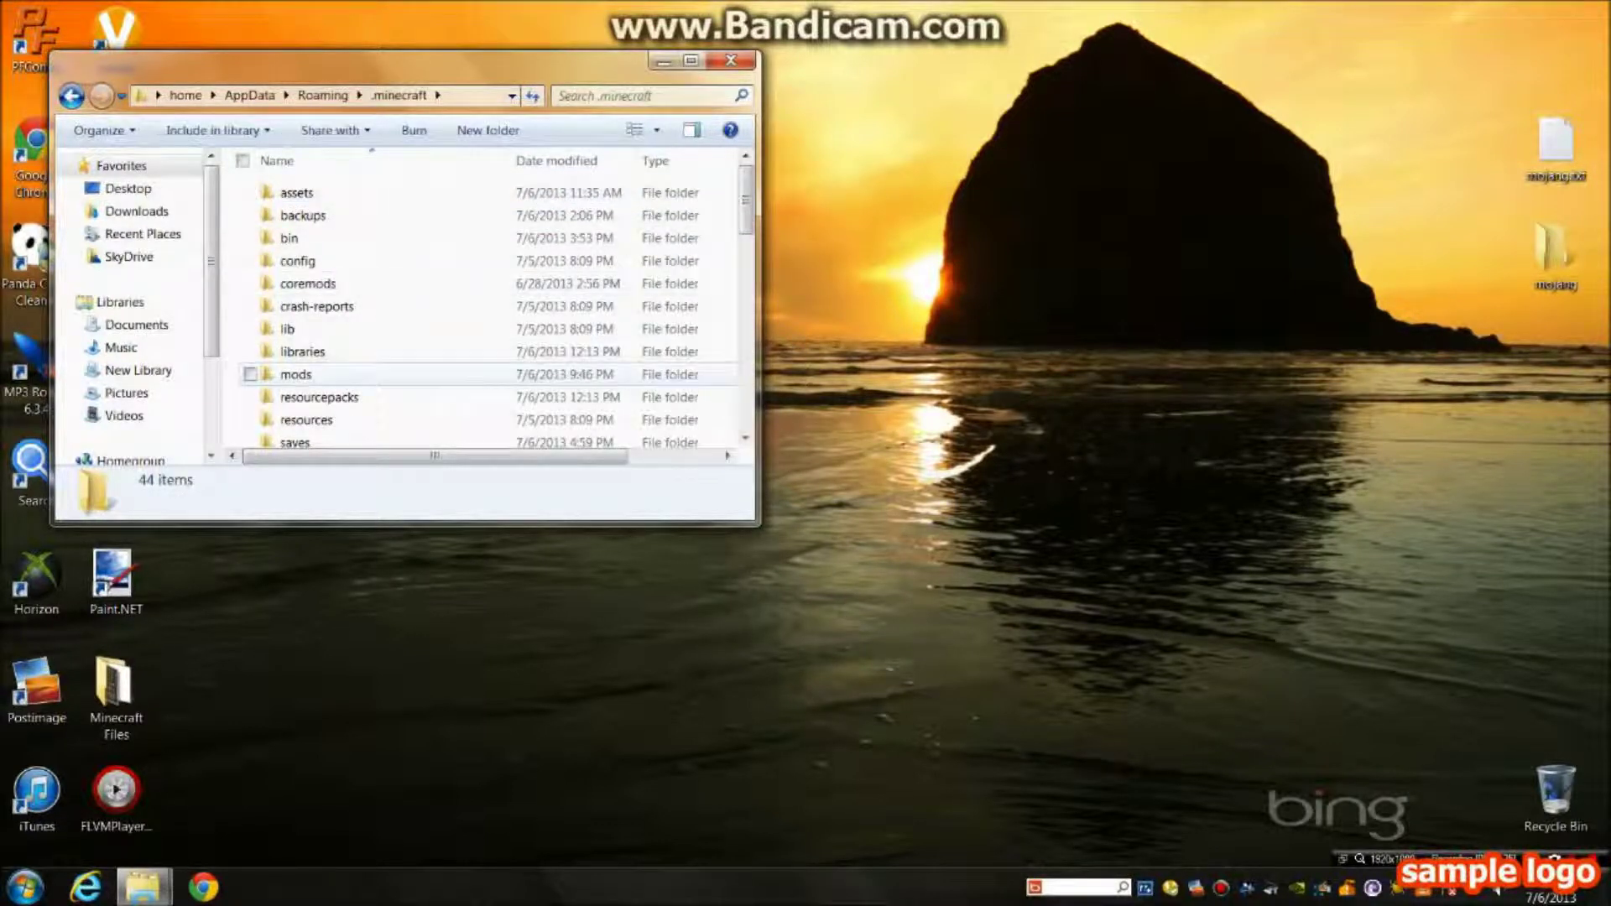
{"action": "double_click", "coordinate": [295, 374]}
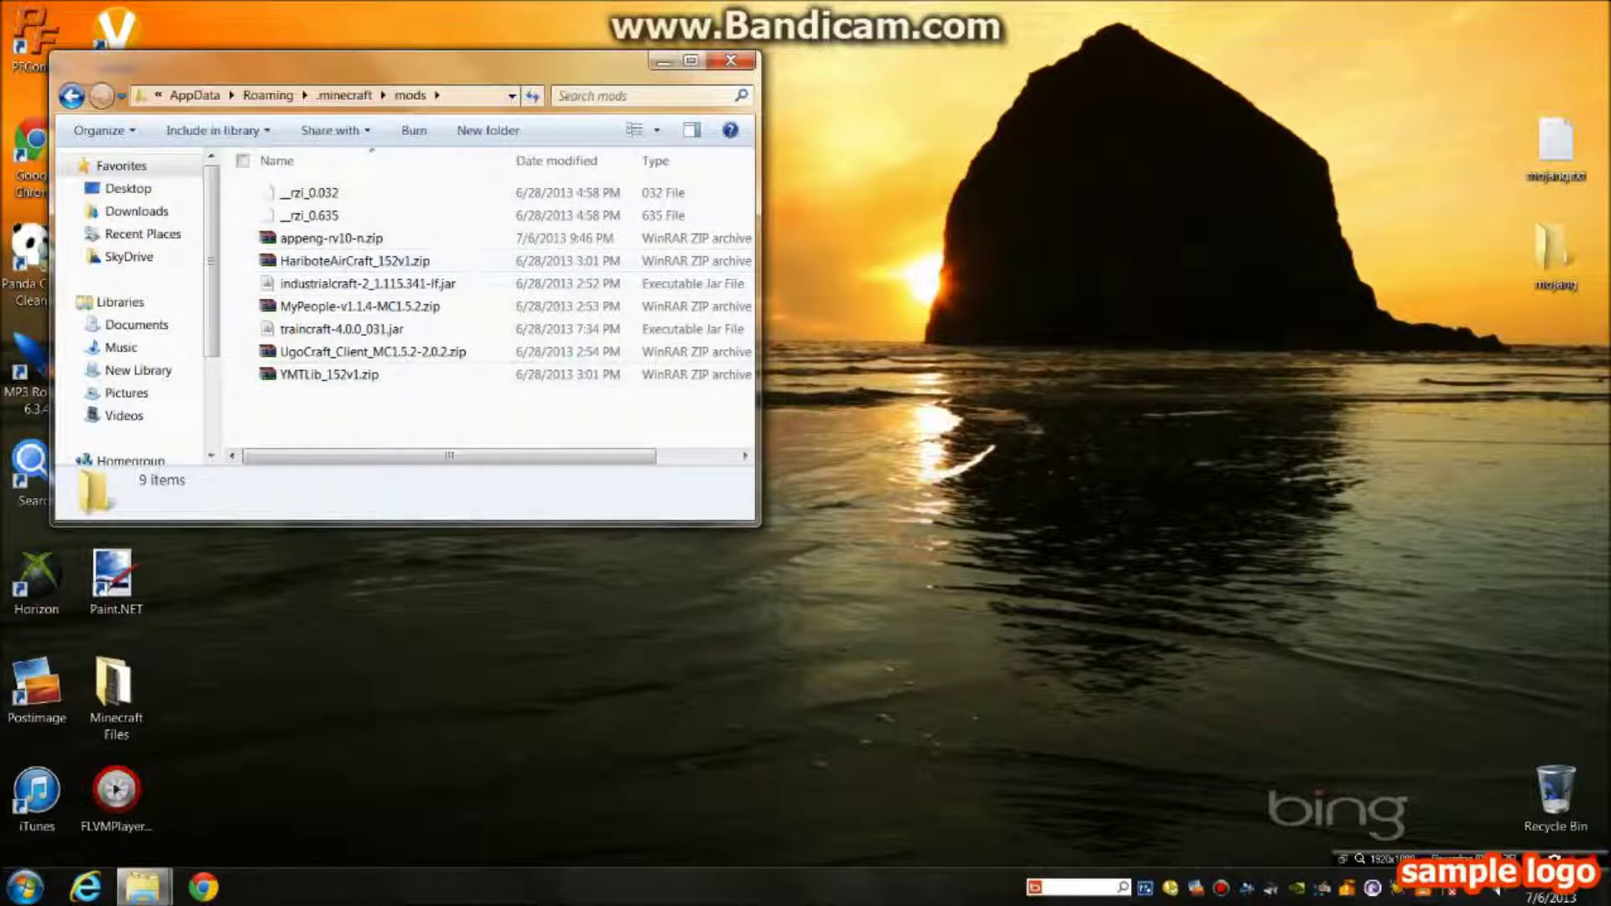
{"action": "left_click", "coordinate": [332, 238]}
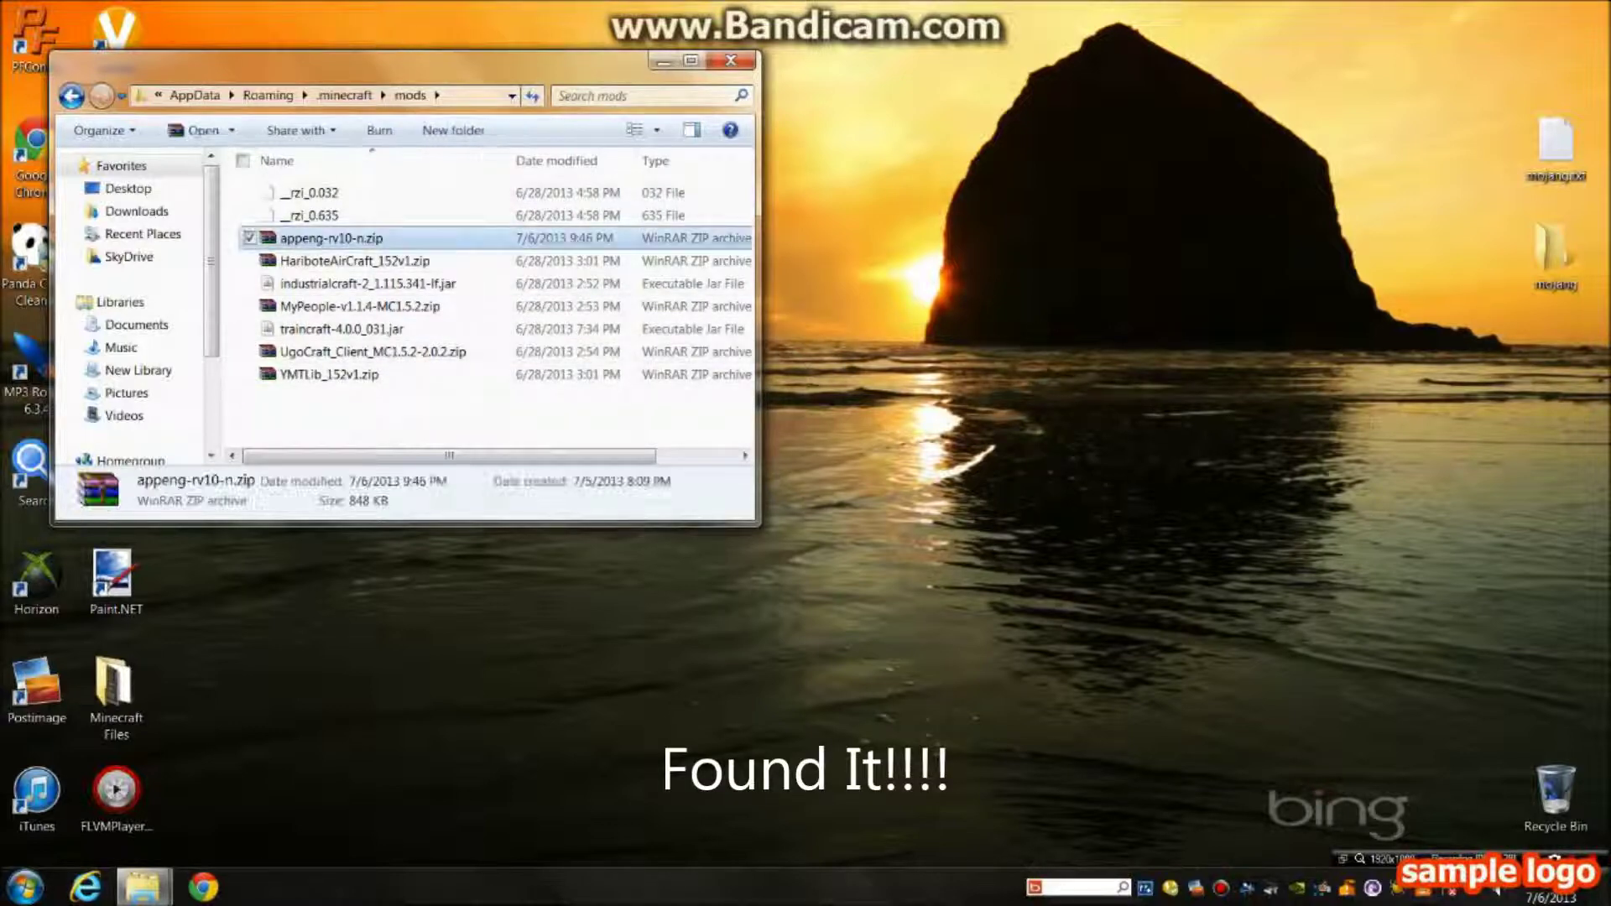
{"action": "double_click", "coordinate": [332, 238]}
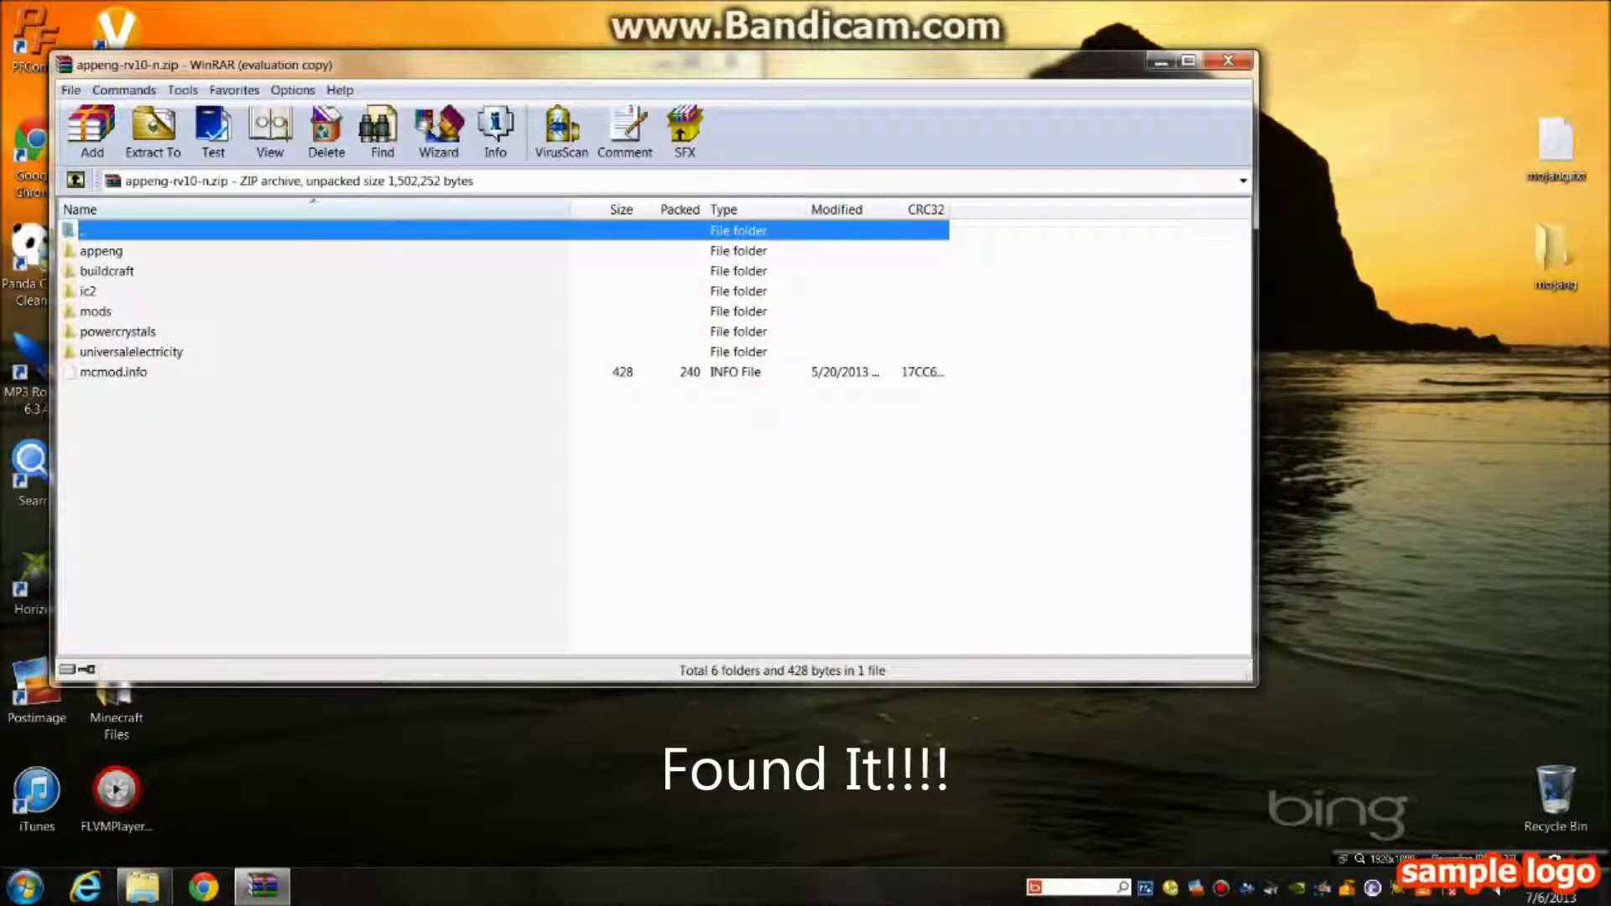
{"action": "double_click", "coordinate": [100, 251]}
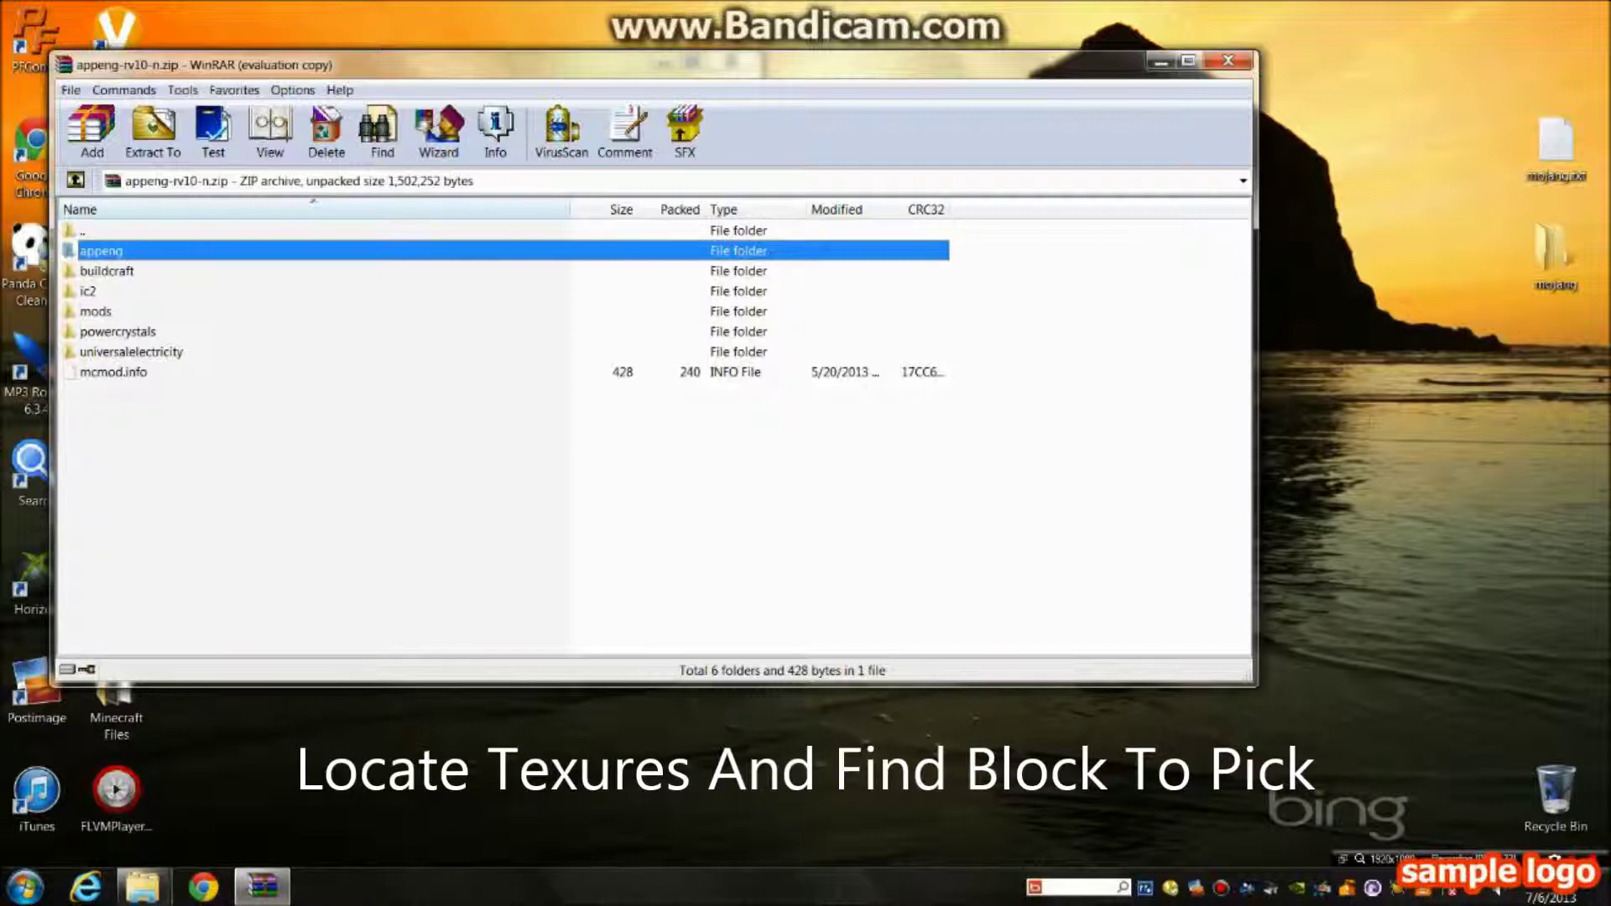
{"action": "double_click", "coordinate": [107, 311]}
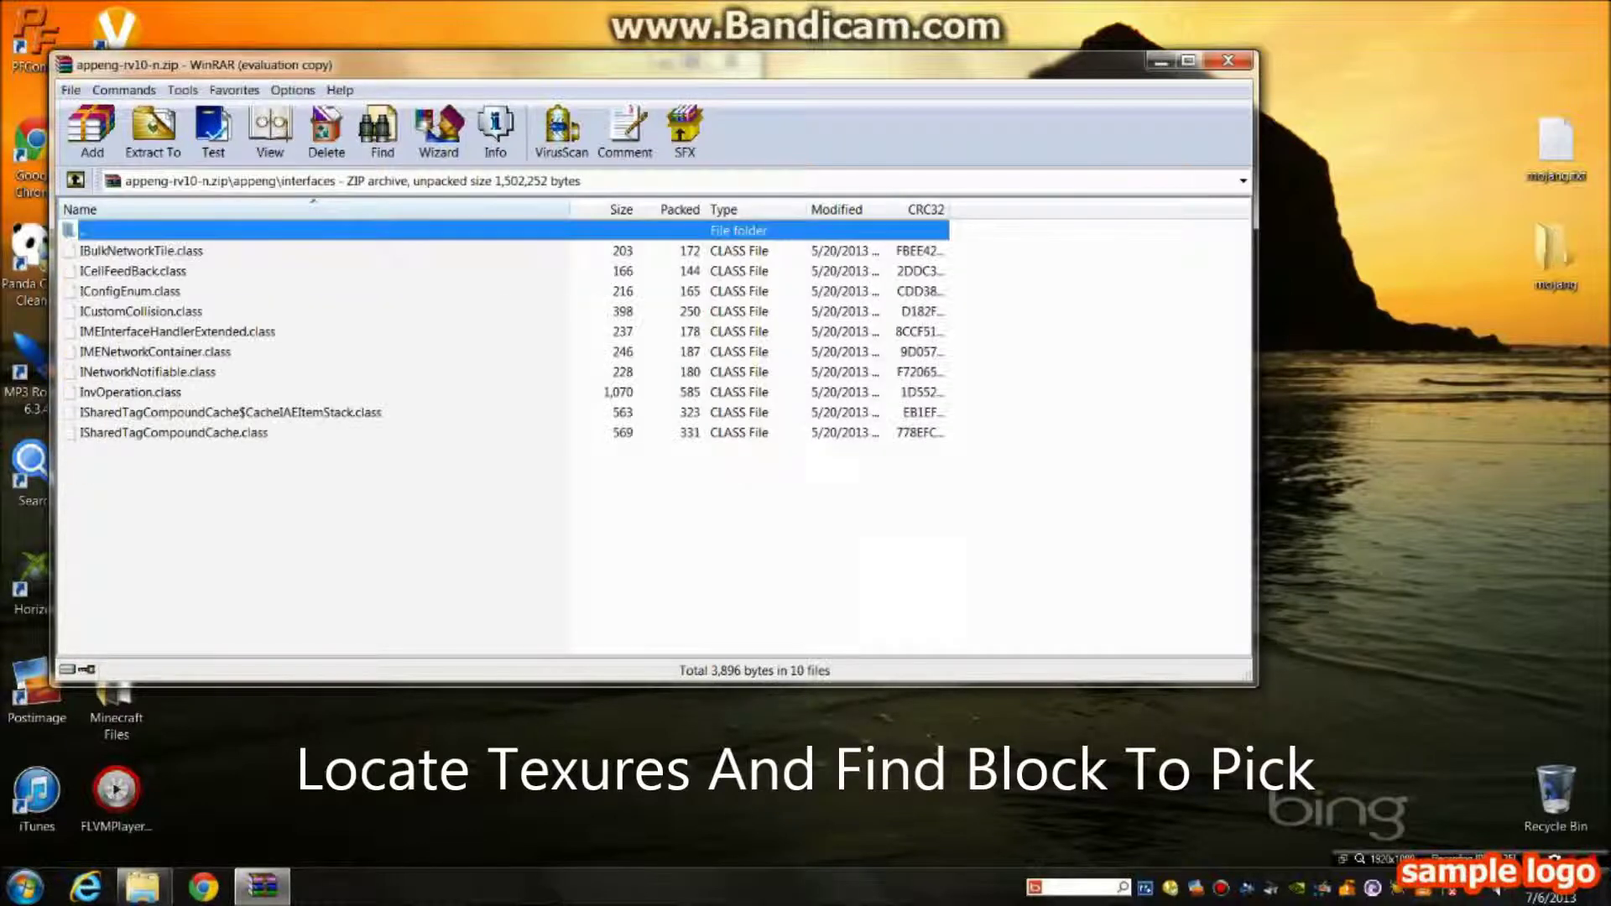
{"action": "left_click", "coordinate": [75, 180]}
{"action": "left_click", "coordinate": [76, 180]}
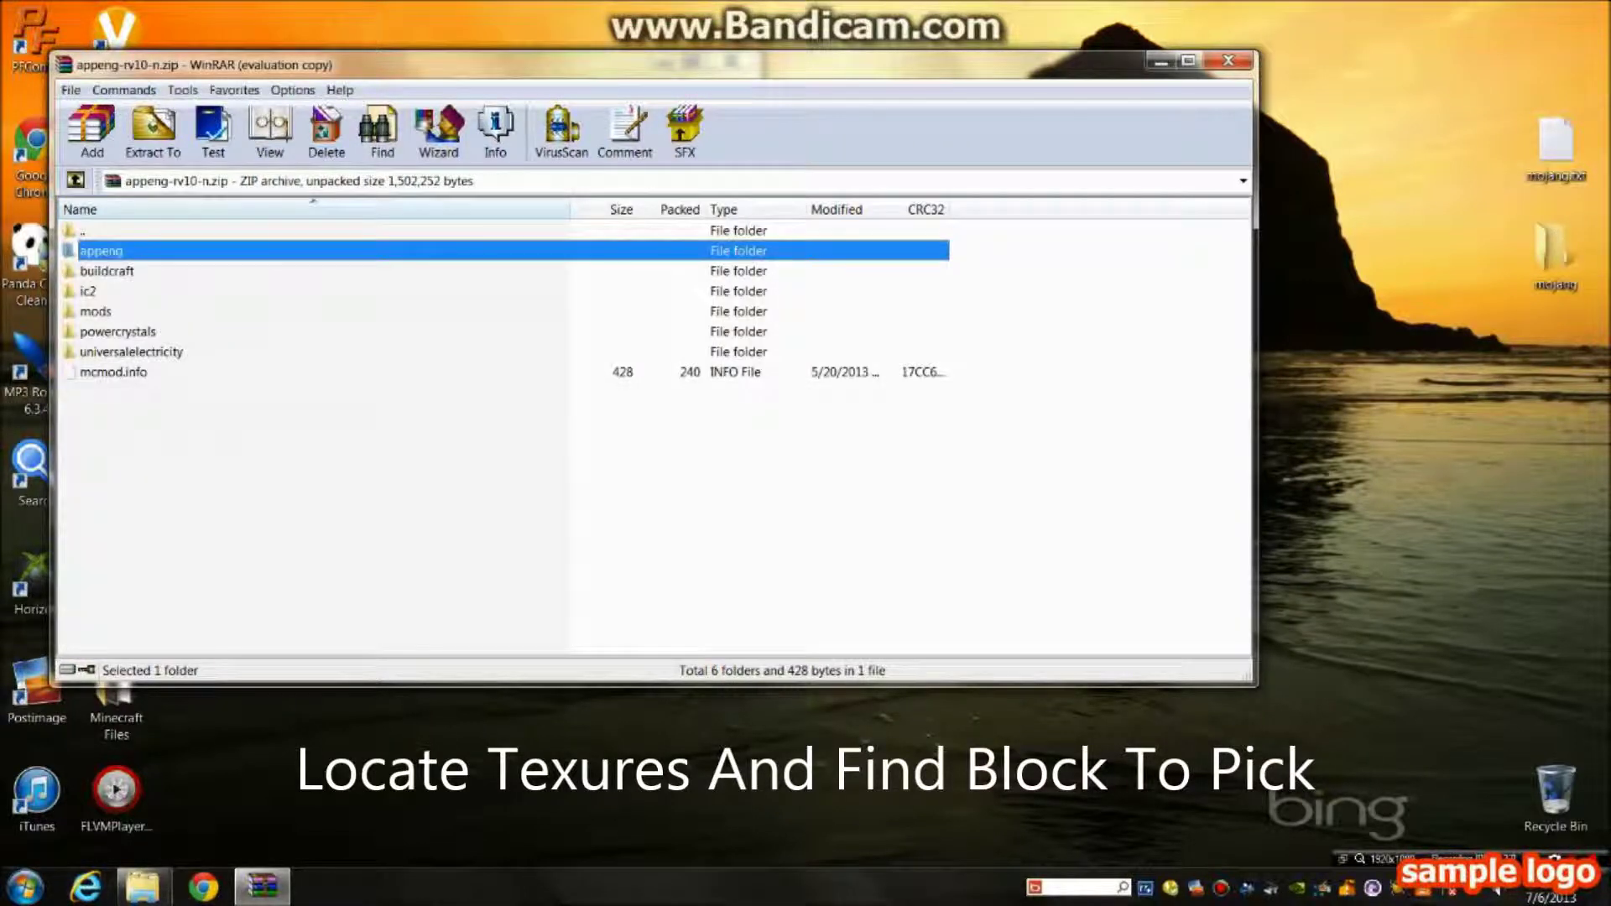
Step: Open the mods\appeng\textures\blocks folder inside the archive and locate the MECraftingMon texture images
{"action": "key", "text": "Down"}
{"action": "key", "text": "Down"}
{"action": "key", "text": "Down"}
{"action": "key", "text": "Return"}
{"action": "key", "text": "Down"}
{"action": "key", "text": "Return"}
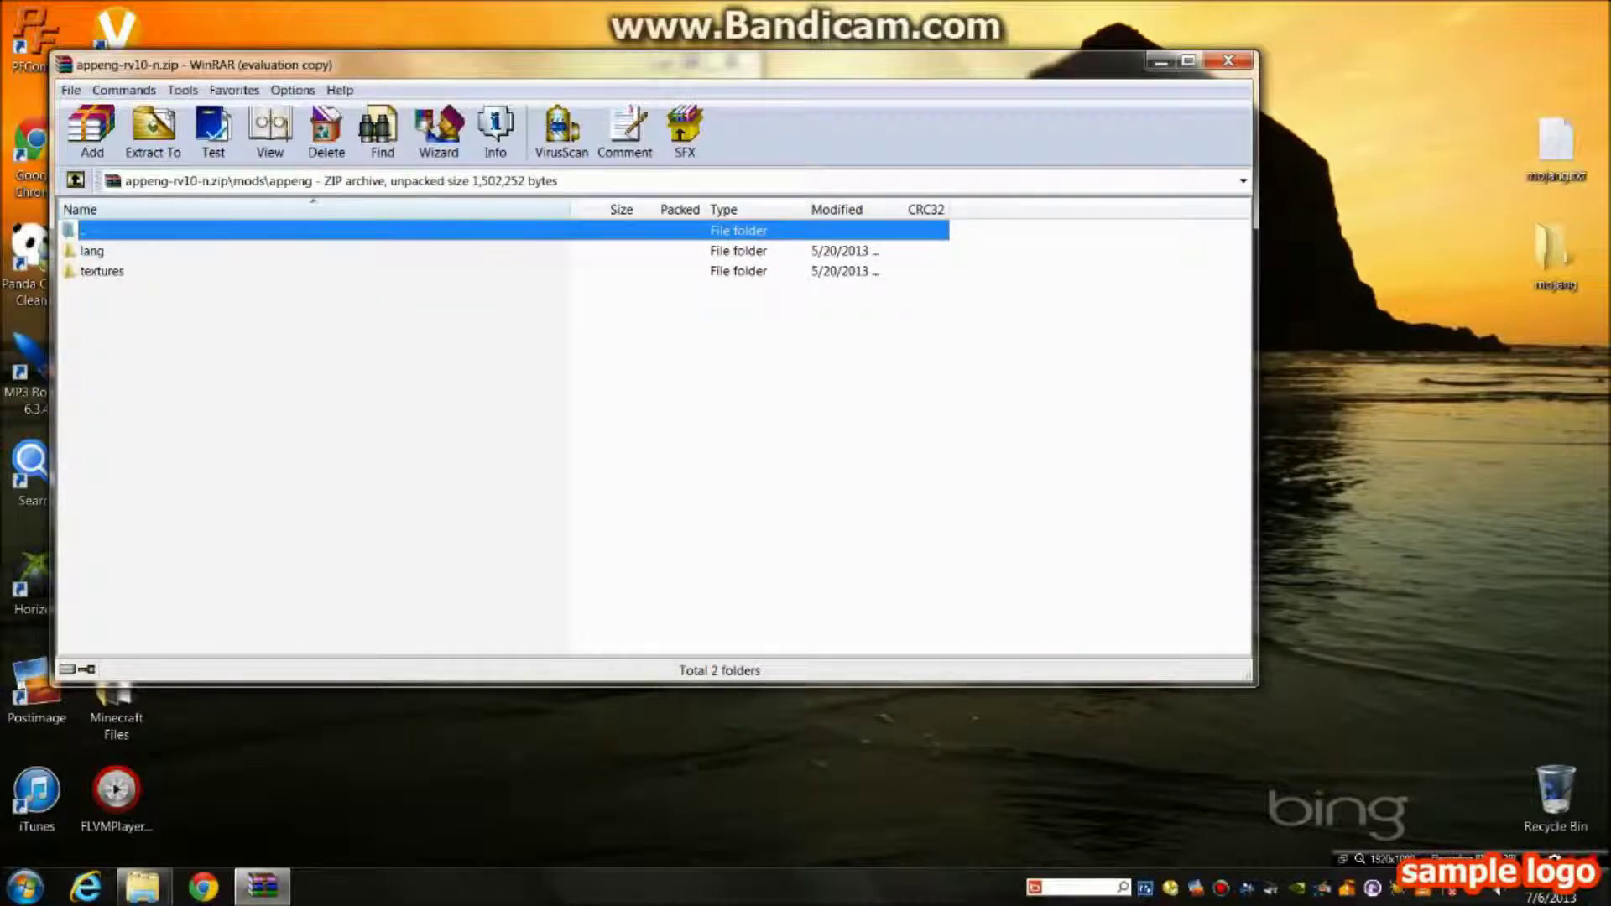
{"action": "key", "text": "Down"}
{"action": "key", "text": "Down"}
{"action": "key", "text": "Return"}
{"action": "key", "text": "Down"}
{"action": "key", "text": "Return"}
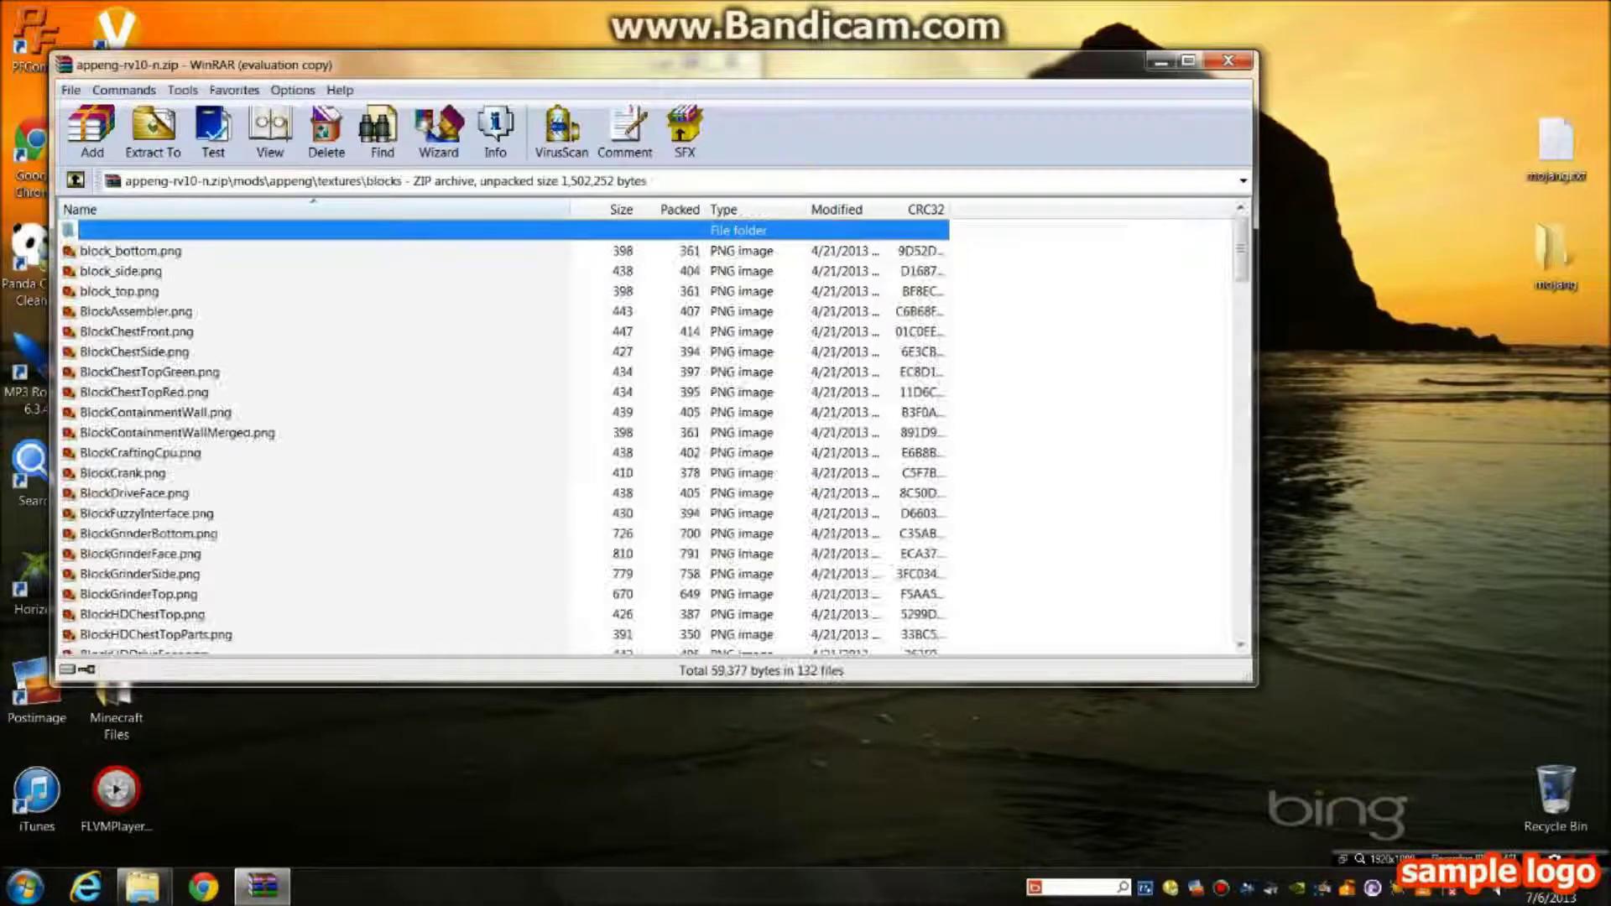
{"action": "scroll", "coordinate": [655, 436], "scroll_direction": "down", "scroll_amount": 1}
{"action": "scroll", "coordinate": [646, 437], "scroll_direction": "down", "scroll_amount": 18}
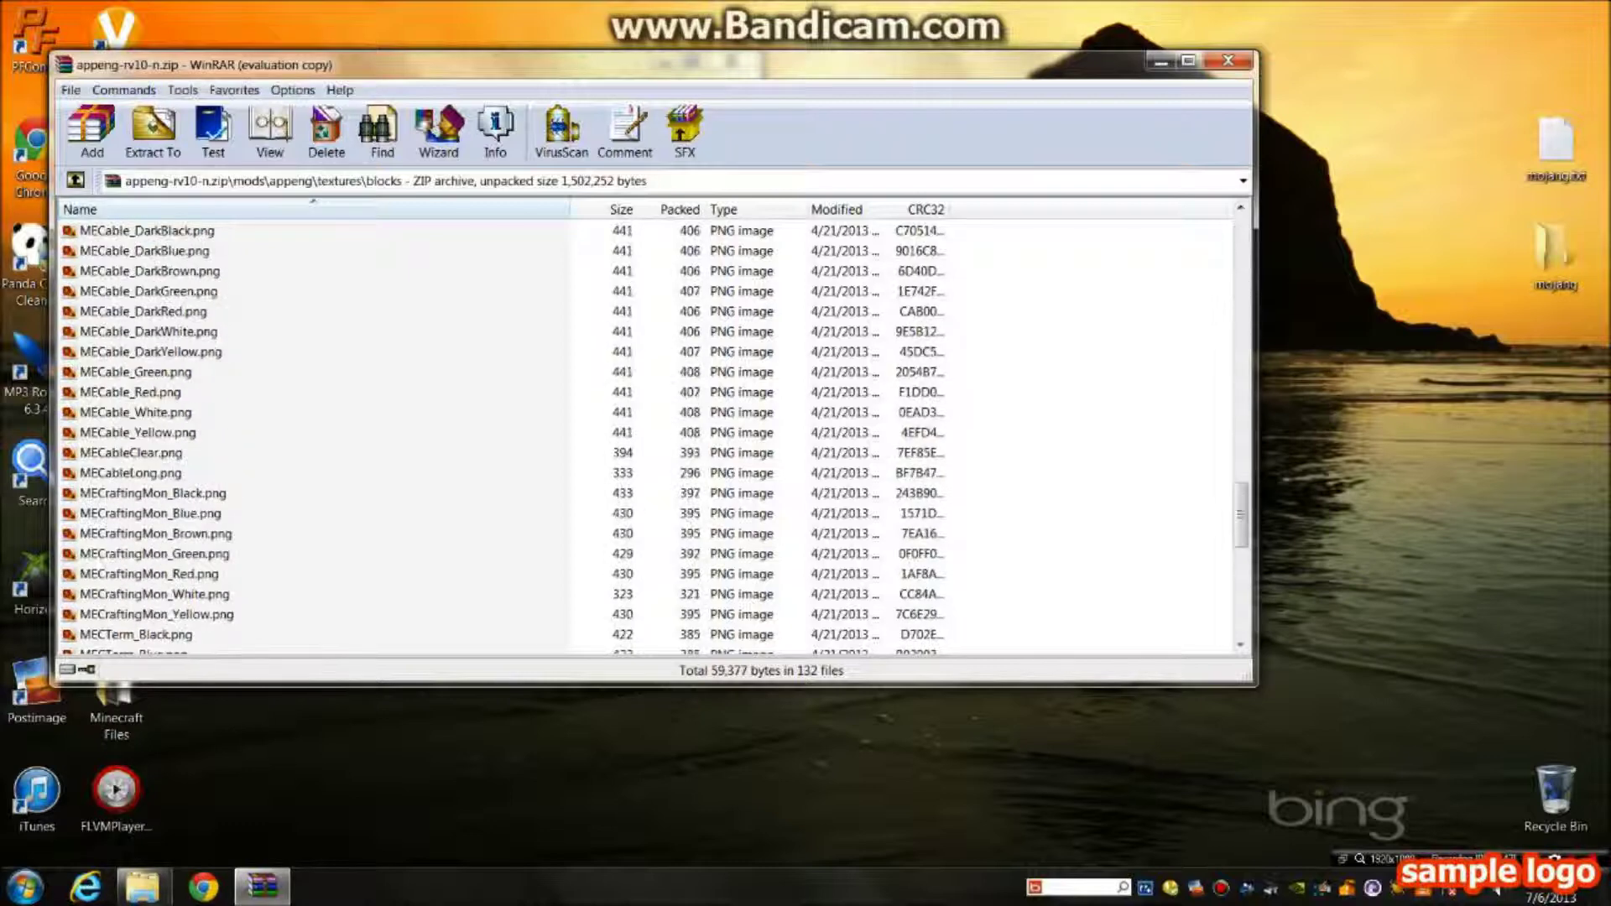
Step: View the MECraftingMon_Black.png texture from the archive and close it
{"action": "scroll", "coordinate": [646, 436], "scroll_direction": "down", "scroll_amount": 3}
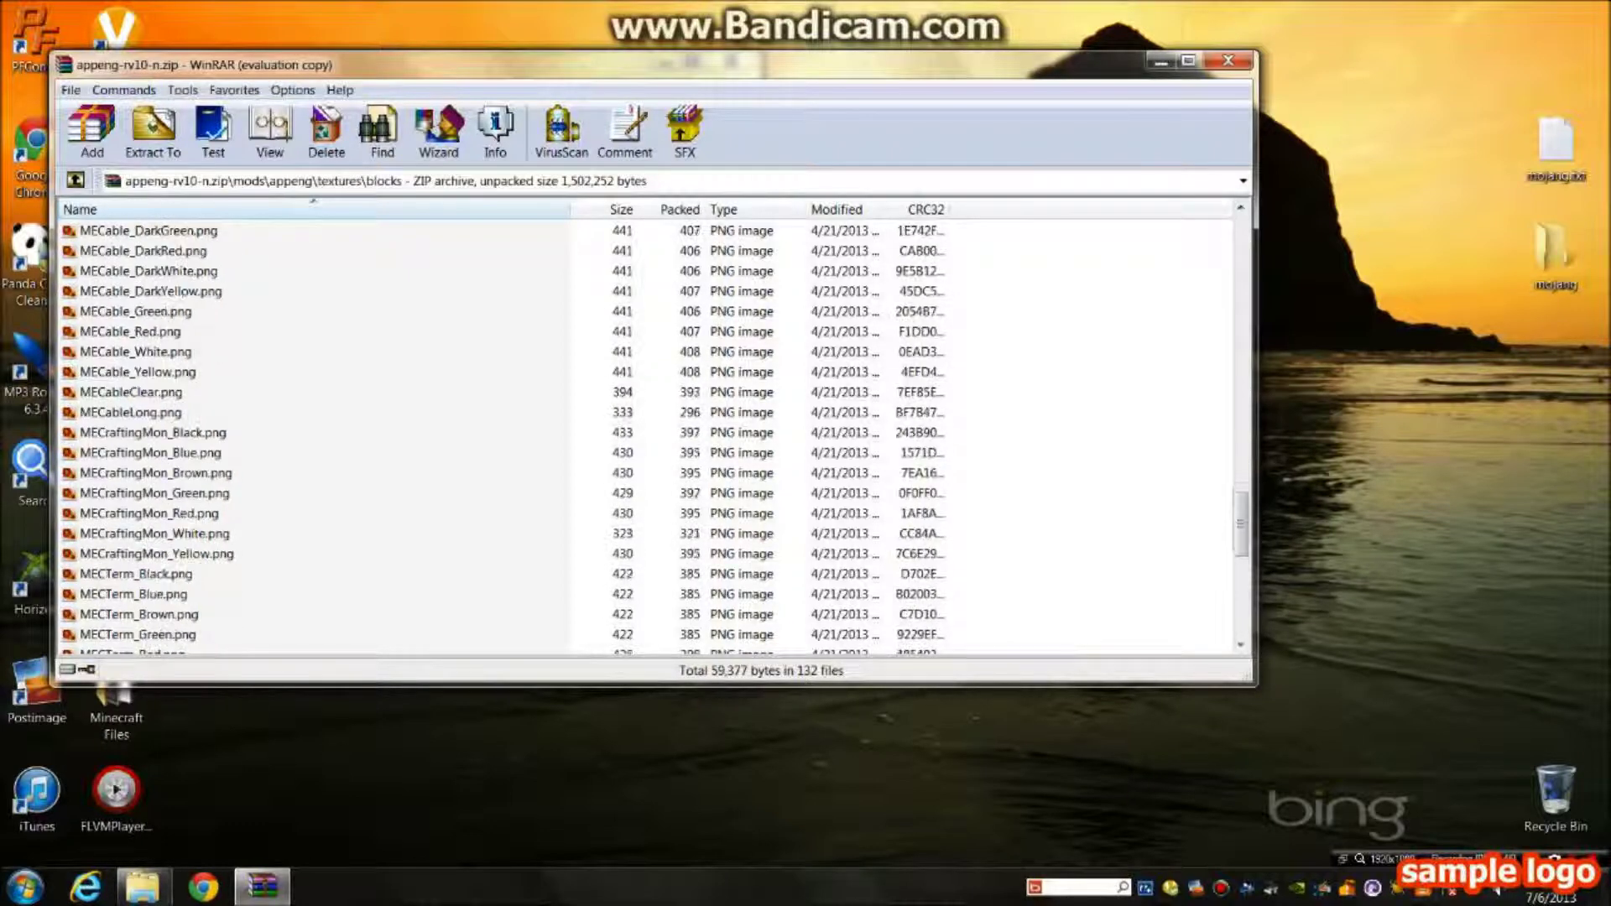
{"action": "scroll", "coordinate": [655, 437], "scroll_direction": "down", "scroll_amount": 1}
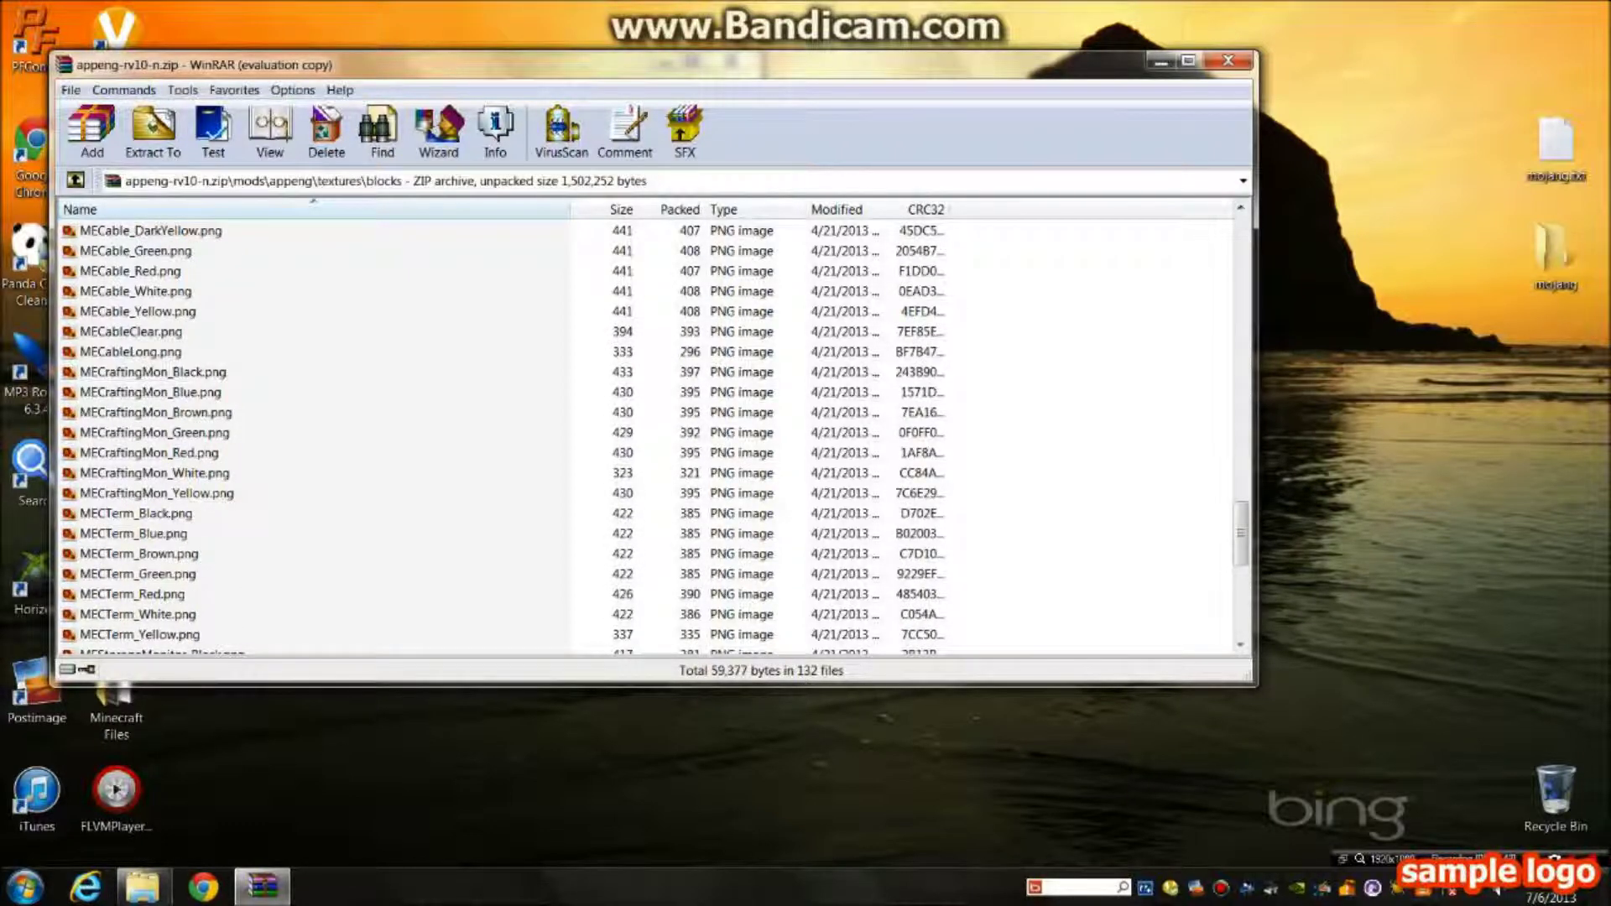
{"action": "double_click", "coordinate": [243, 372]}
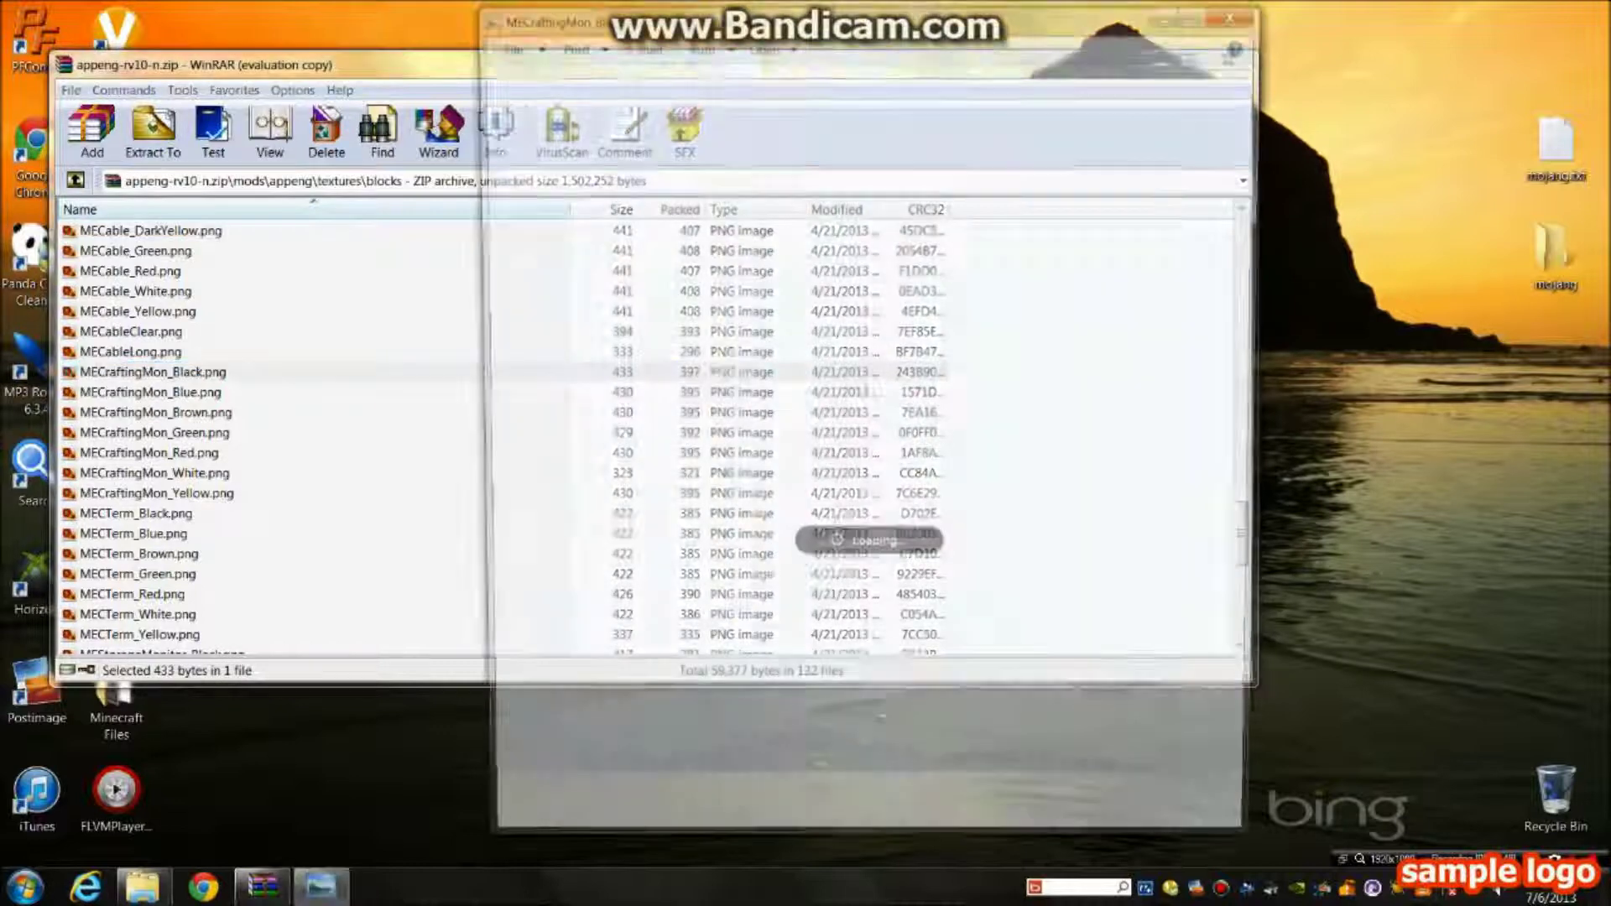
{"action": "scroll", "coordinate": [870, 428], "scroll_direction": "up", "scroll_amount": 5}
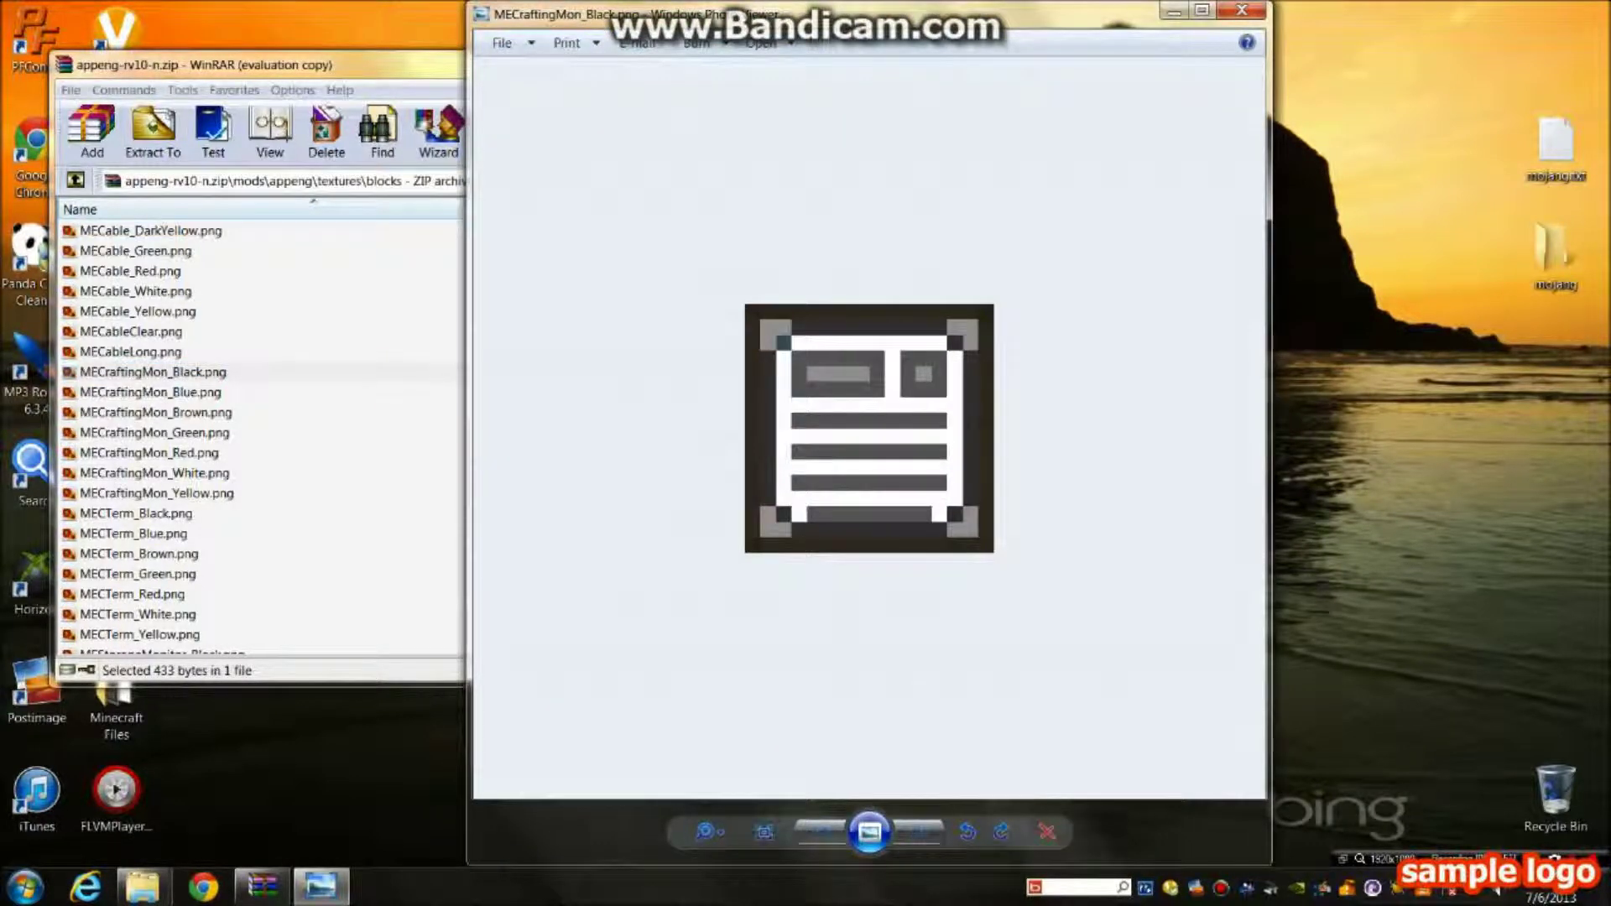
{"action": "left_click", "coordinate": [1243, 11]}
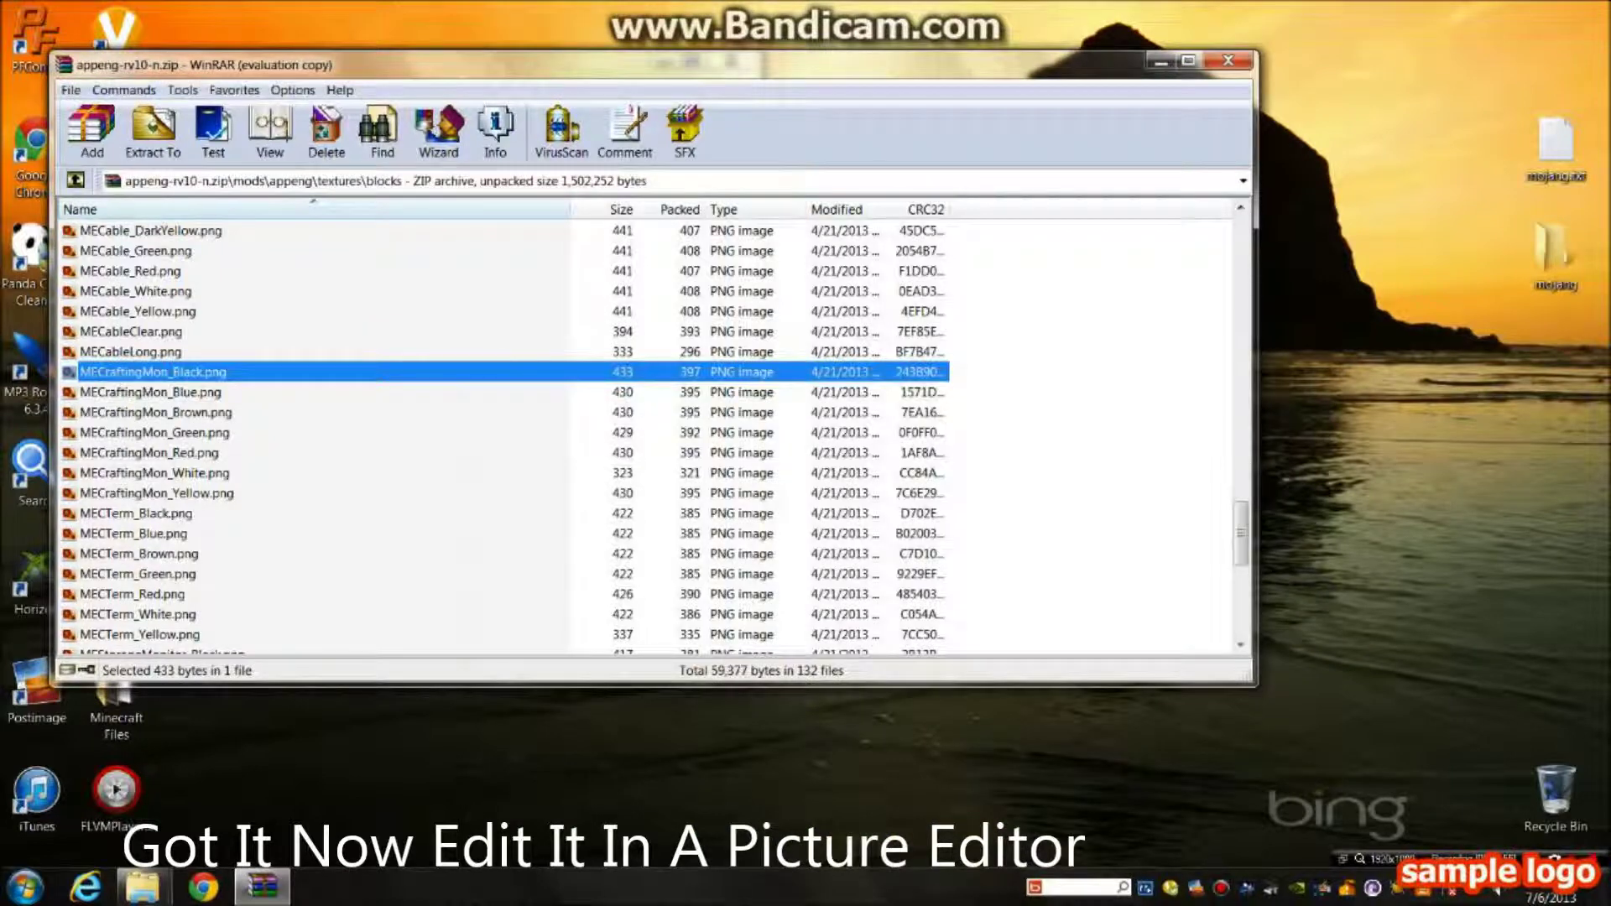
Step: Open the MECraftingMon_Blue.png texture from the archive
{"action": "key", "text": "Down"}
{"action": "key", "text": "Return"}
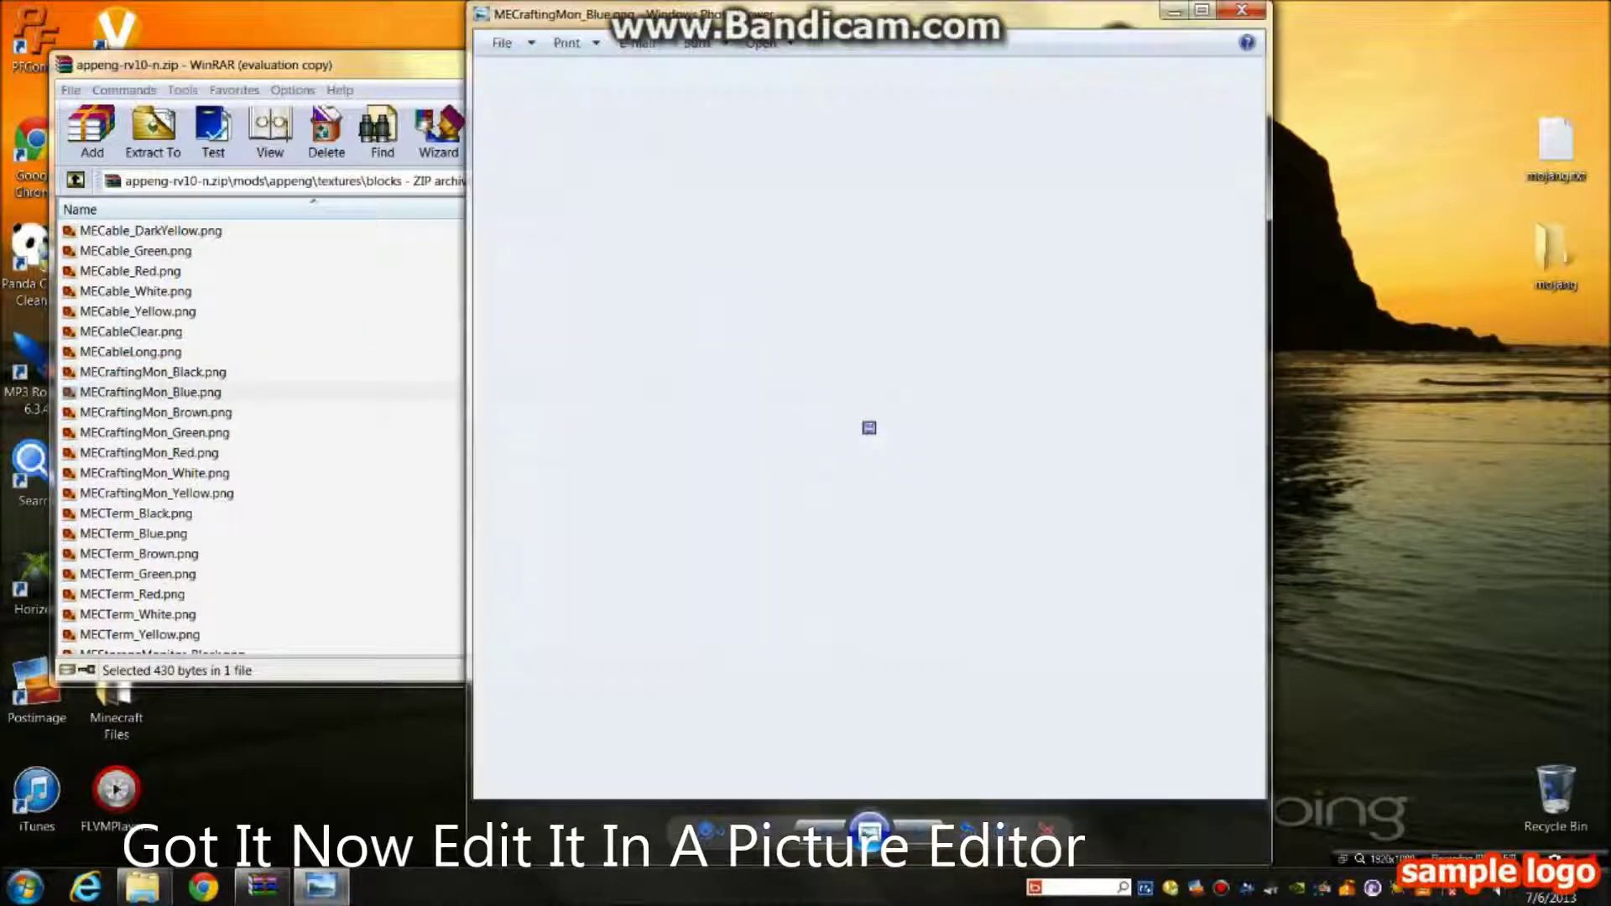
{"action": "scroll", "coordinate": [869, 428], "scroll_direction": "up", "scroll_amount": 4}
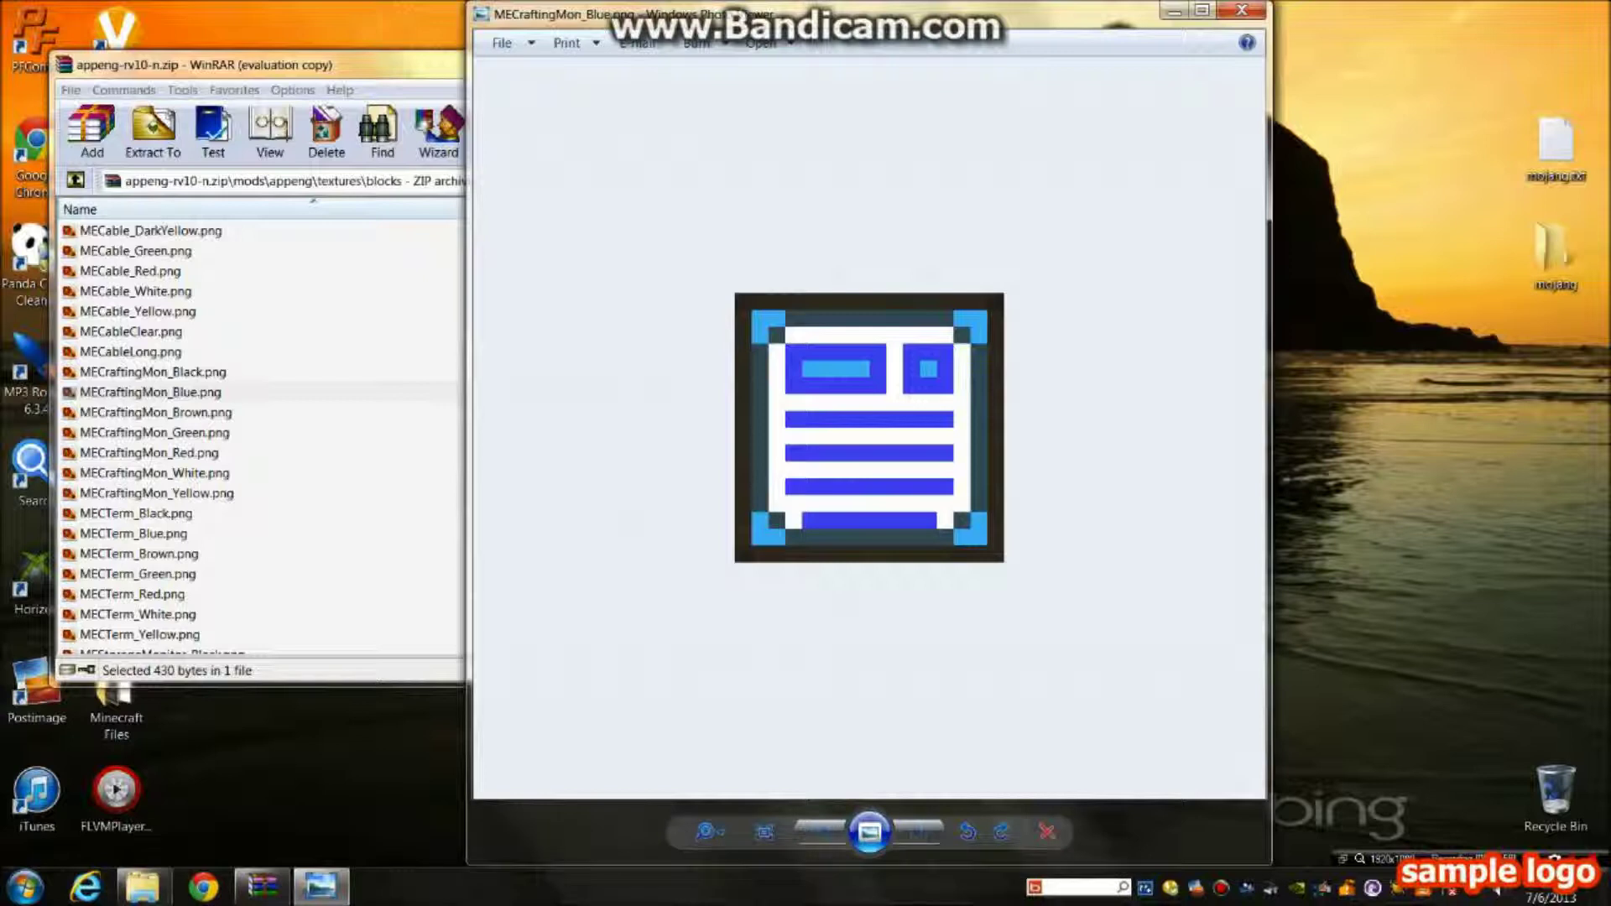
{"action": "left_click", "coordinate": [508, 43]}
{"action": "left_click", "coordinate": [621, 168]}
{"action": "left_click", "coordinate": [502, 42]}
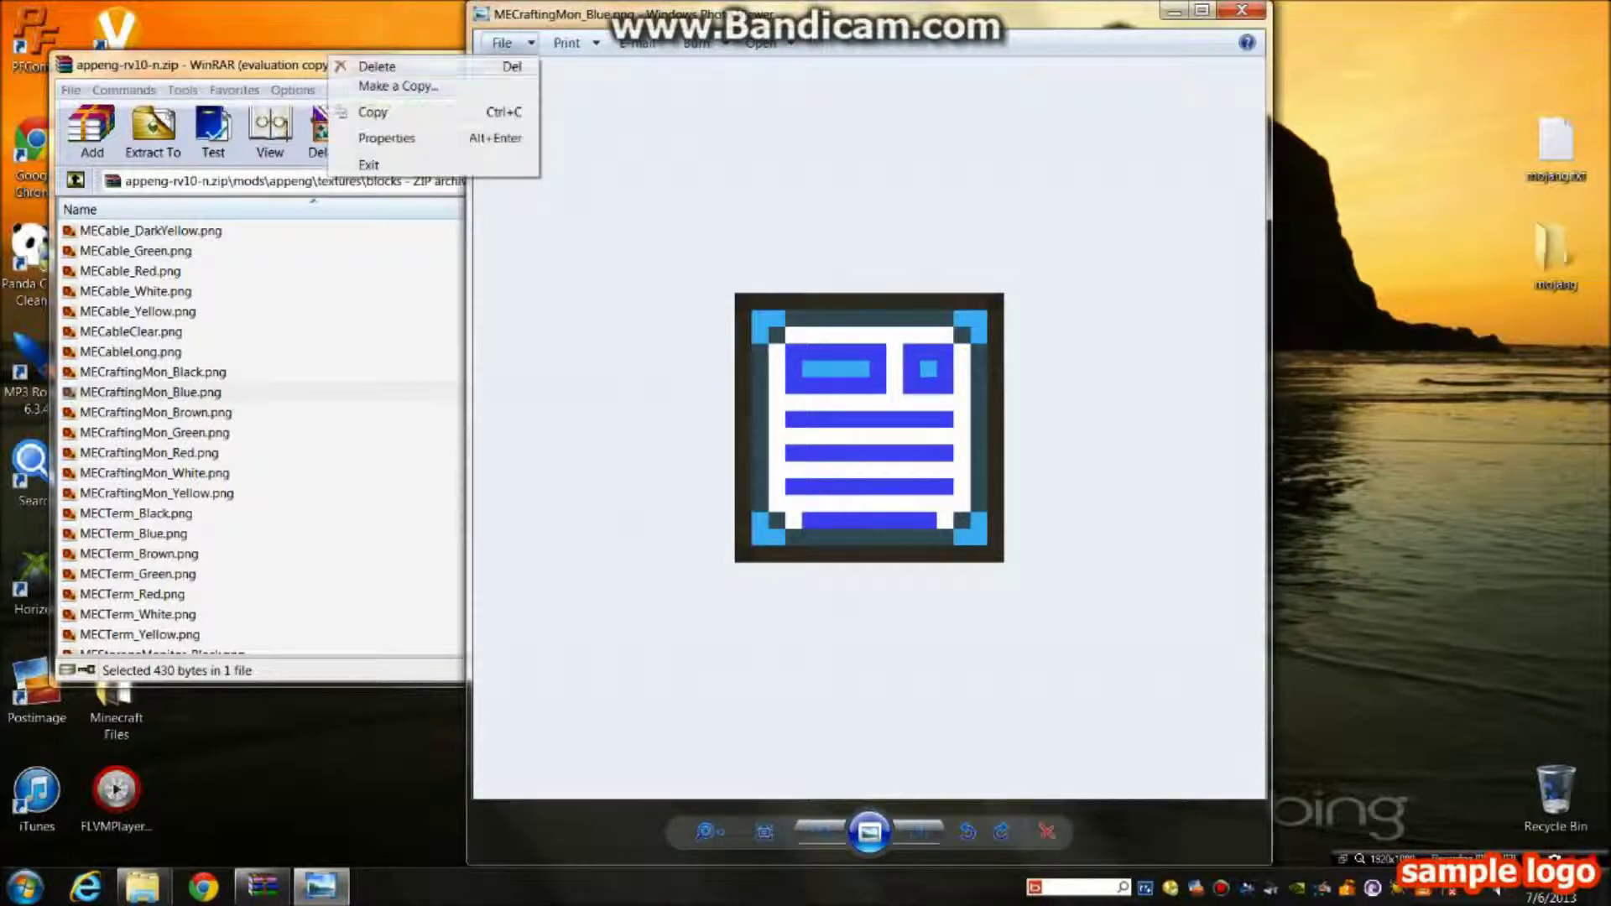
{"action": "key", "text": "Escape"}
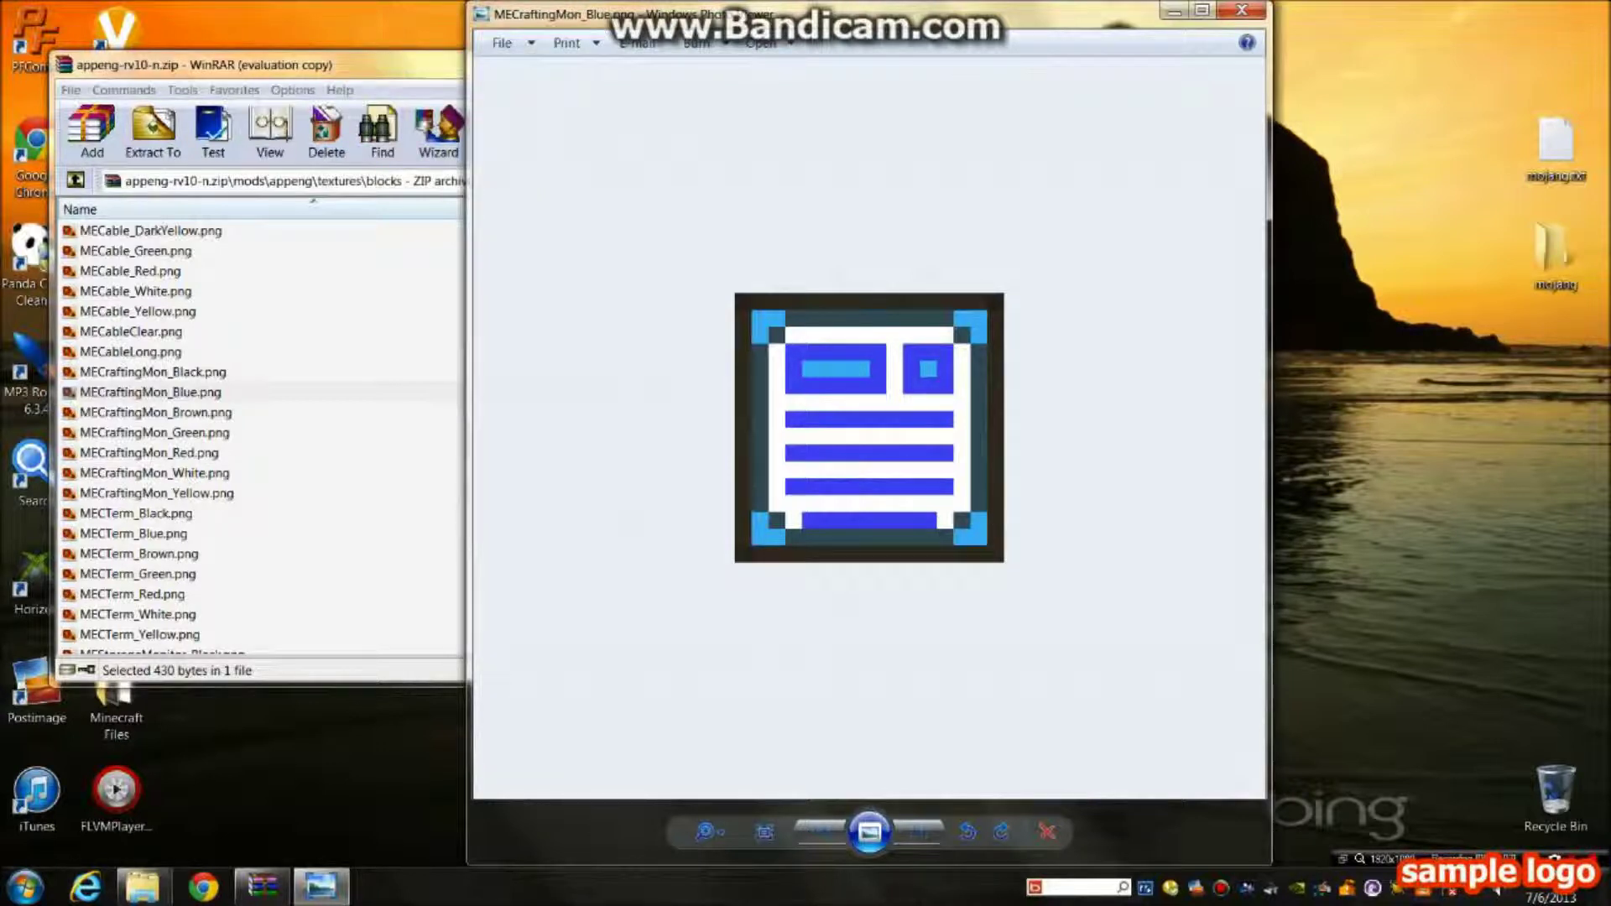
{"action": "left_click", "coordinate": [504, 43]}
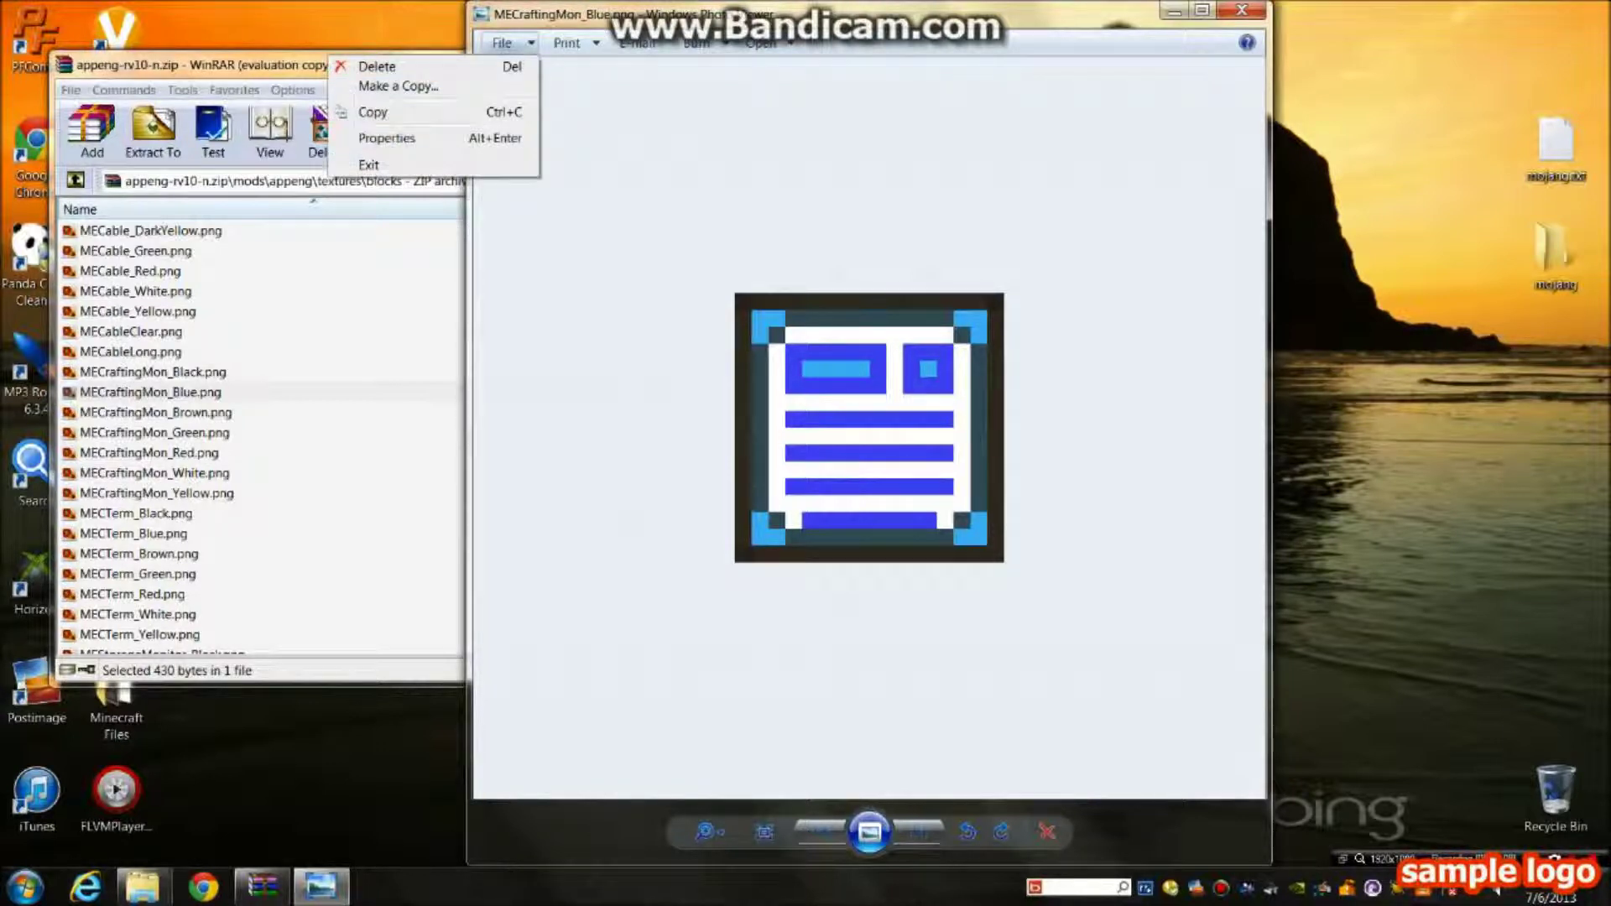
{"action": "key", "text": "Escape"}
Step: Save a copy of the opened texture as MECraftingMon_Blue.png in the Desktop folder
{"action": "left_click", "coordinate": [504, 43]}
{"action": "left_click", "coordinate": [399, 87]}
{"action": "key", "text": "alt+f"}
{"action": "key", "text": "m"}
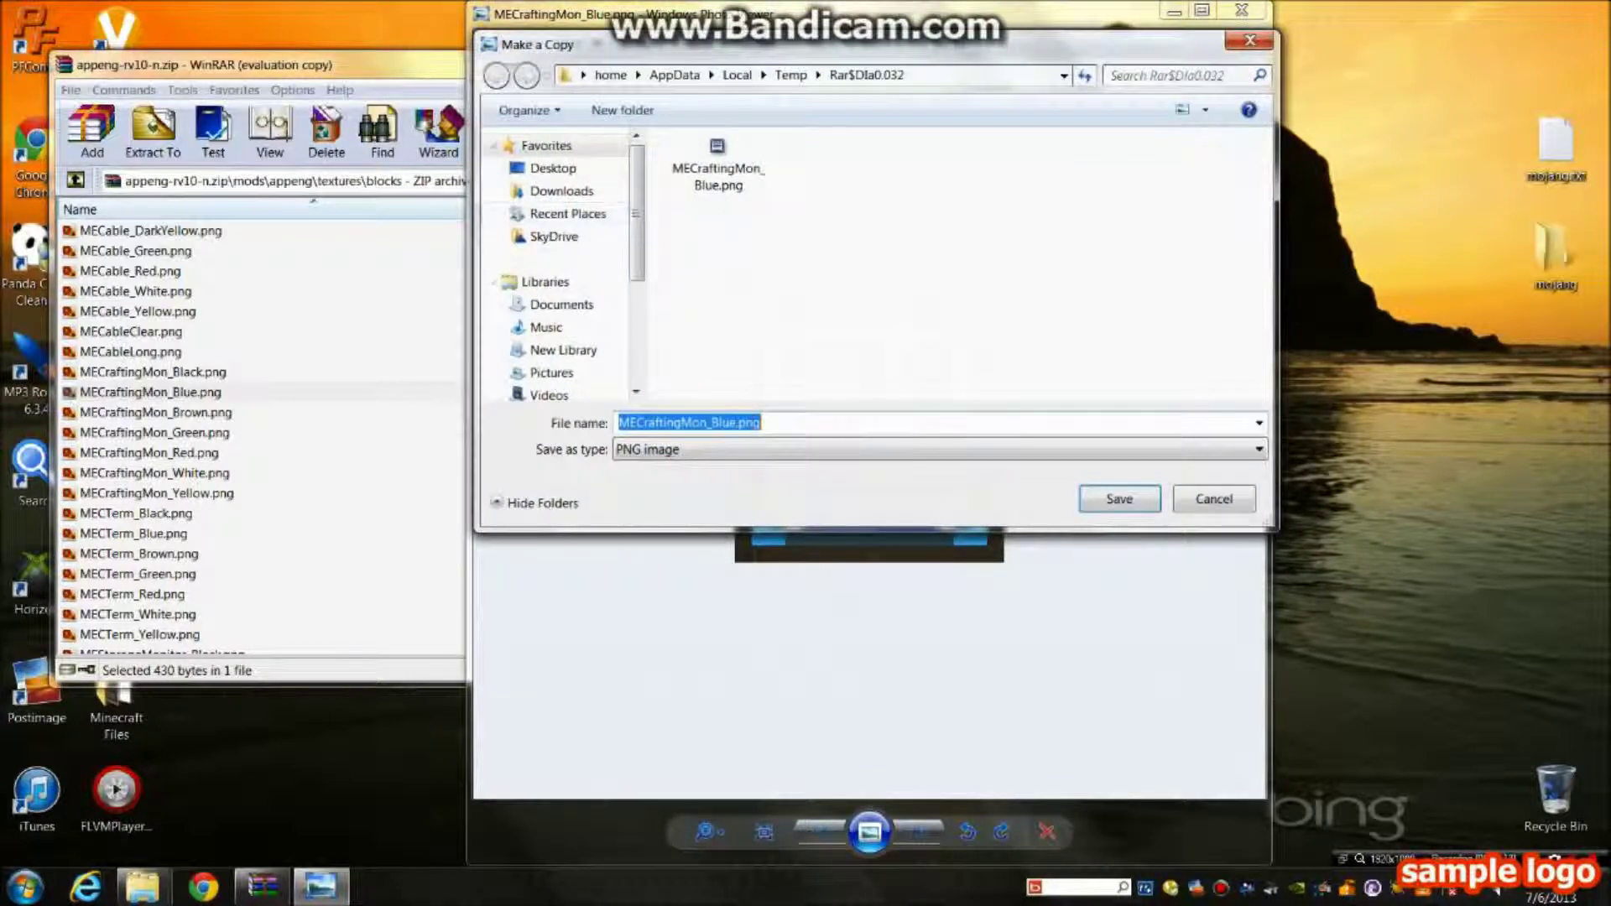
{"action": "left_click", "coordinate": [553, 169]}
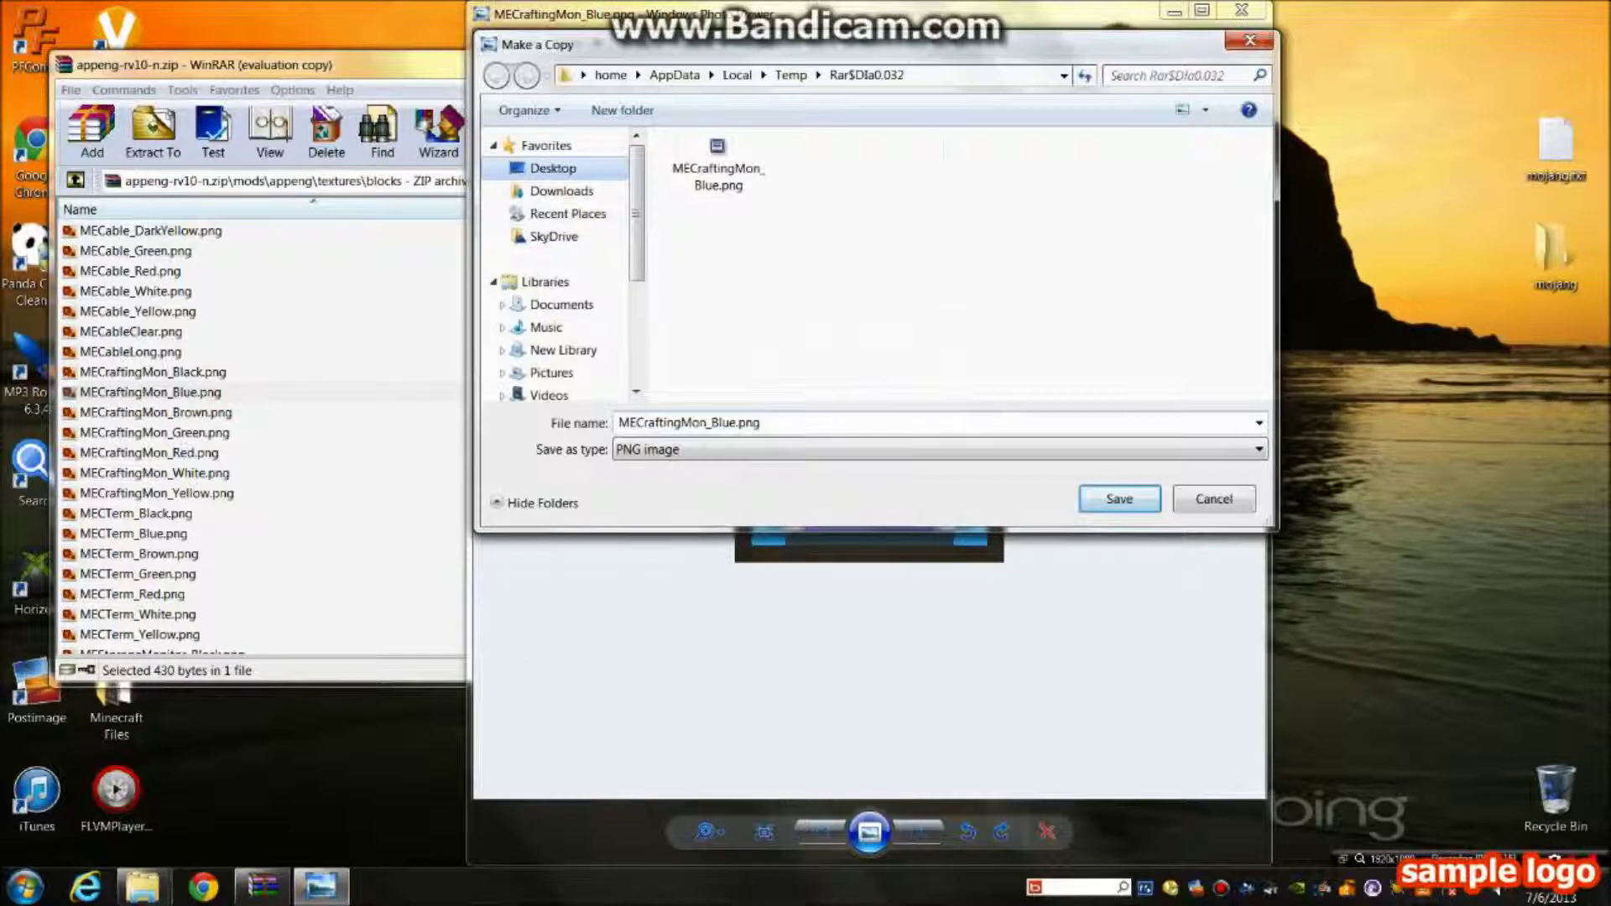
{"action": "left_click", "coordinate": [1119, 500]}
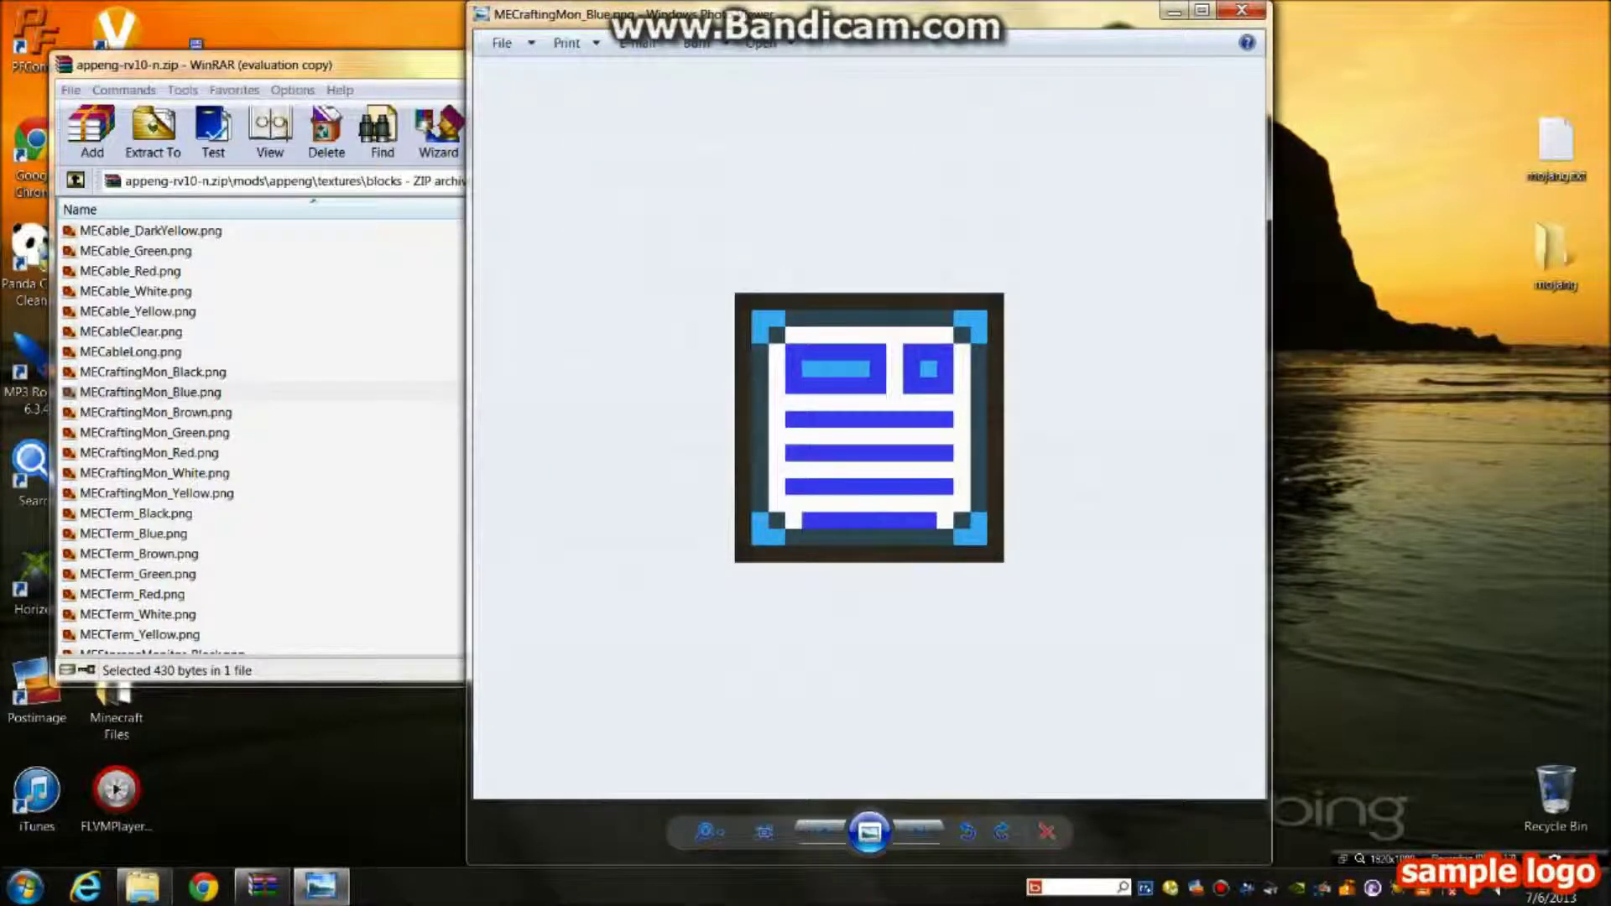
Step: Open the MECraftingMon_Blue.png image in Paint.NET for editing
{"action": "right_click", "coordinate": [917, 456]}
{"action": "mouse_move", "coordinate": [974, 467]}
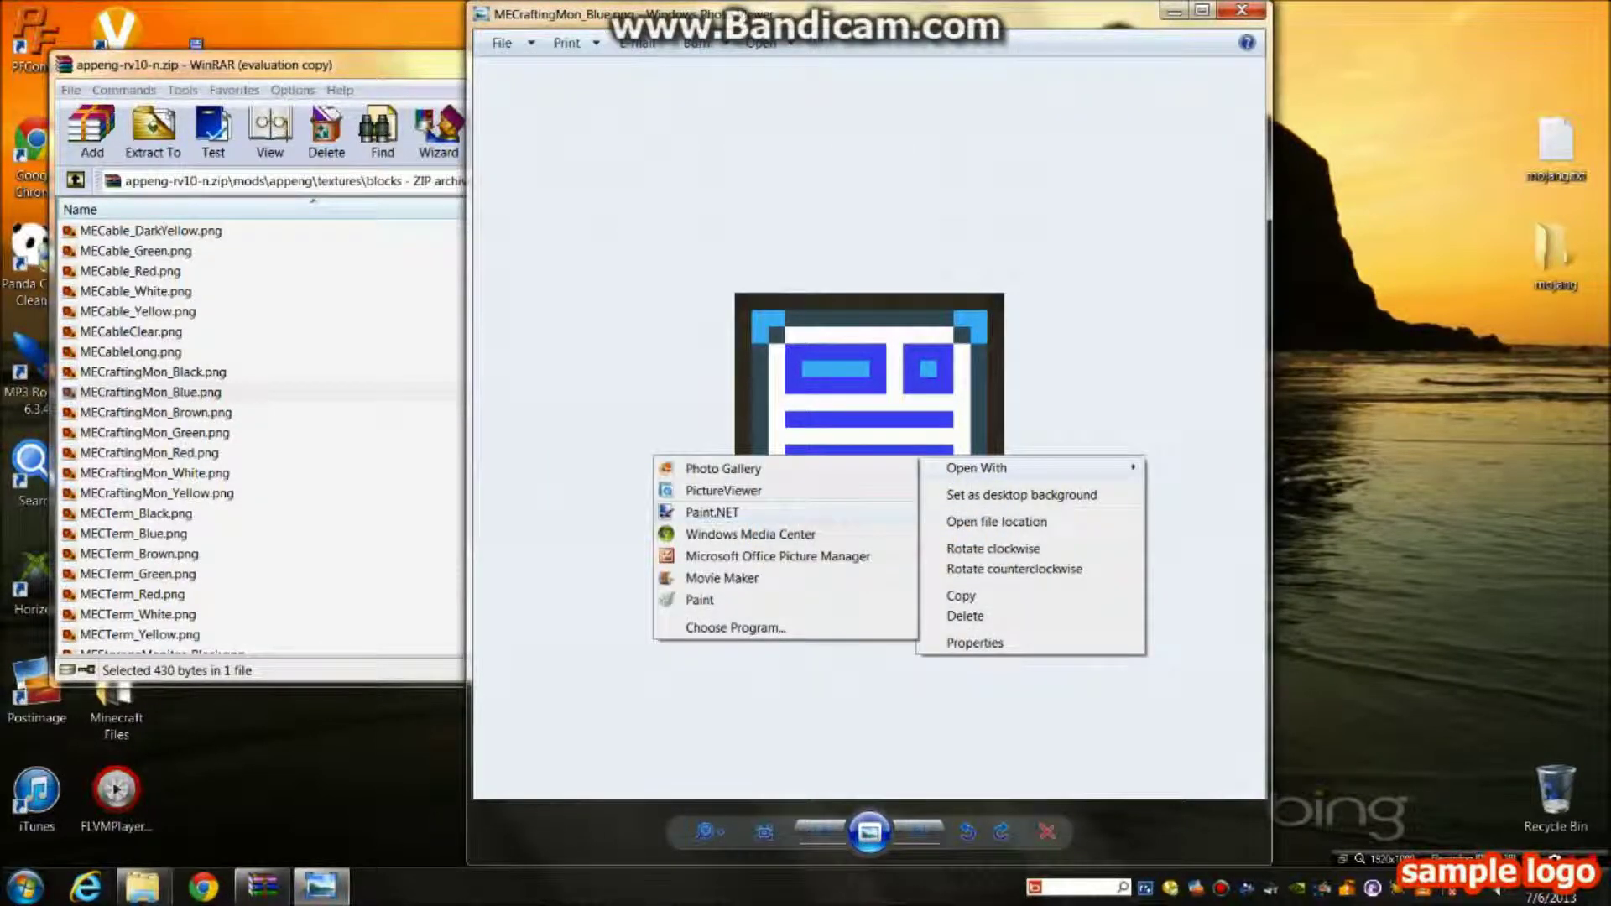
{"action": "left_click", "coordinate": [712, 513]}
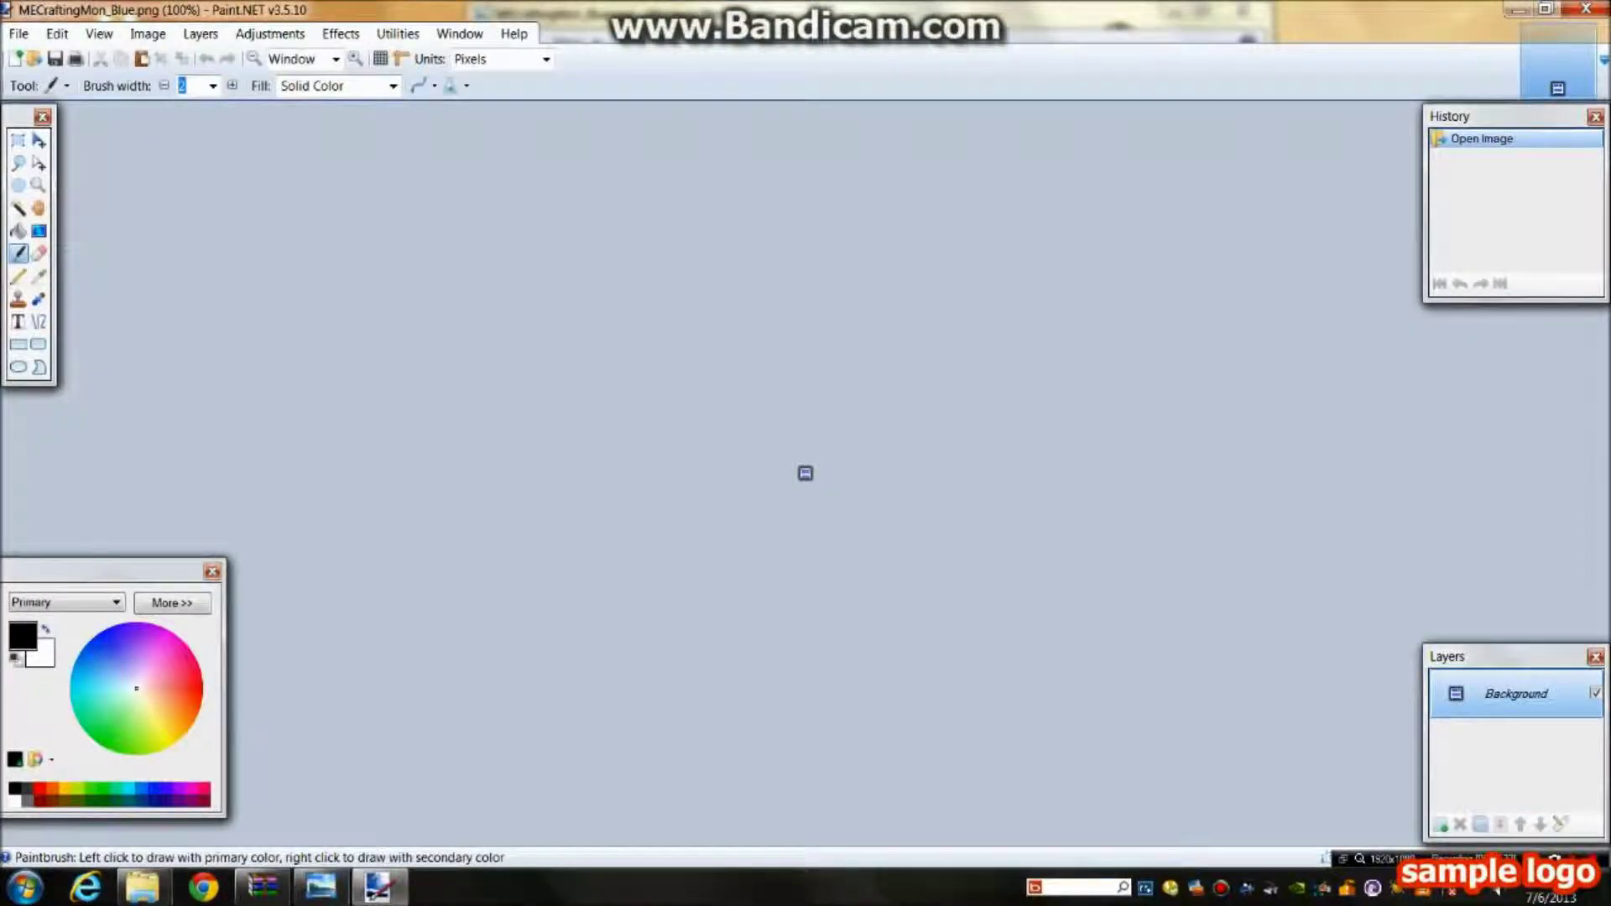
{"action": "left_click", "coordinate": [39, 186]}
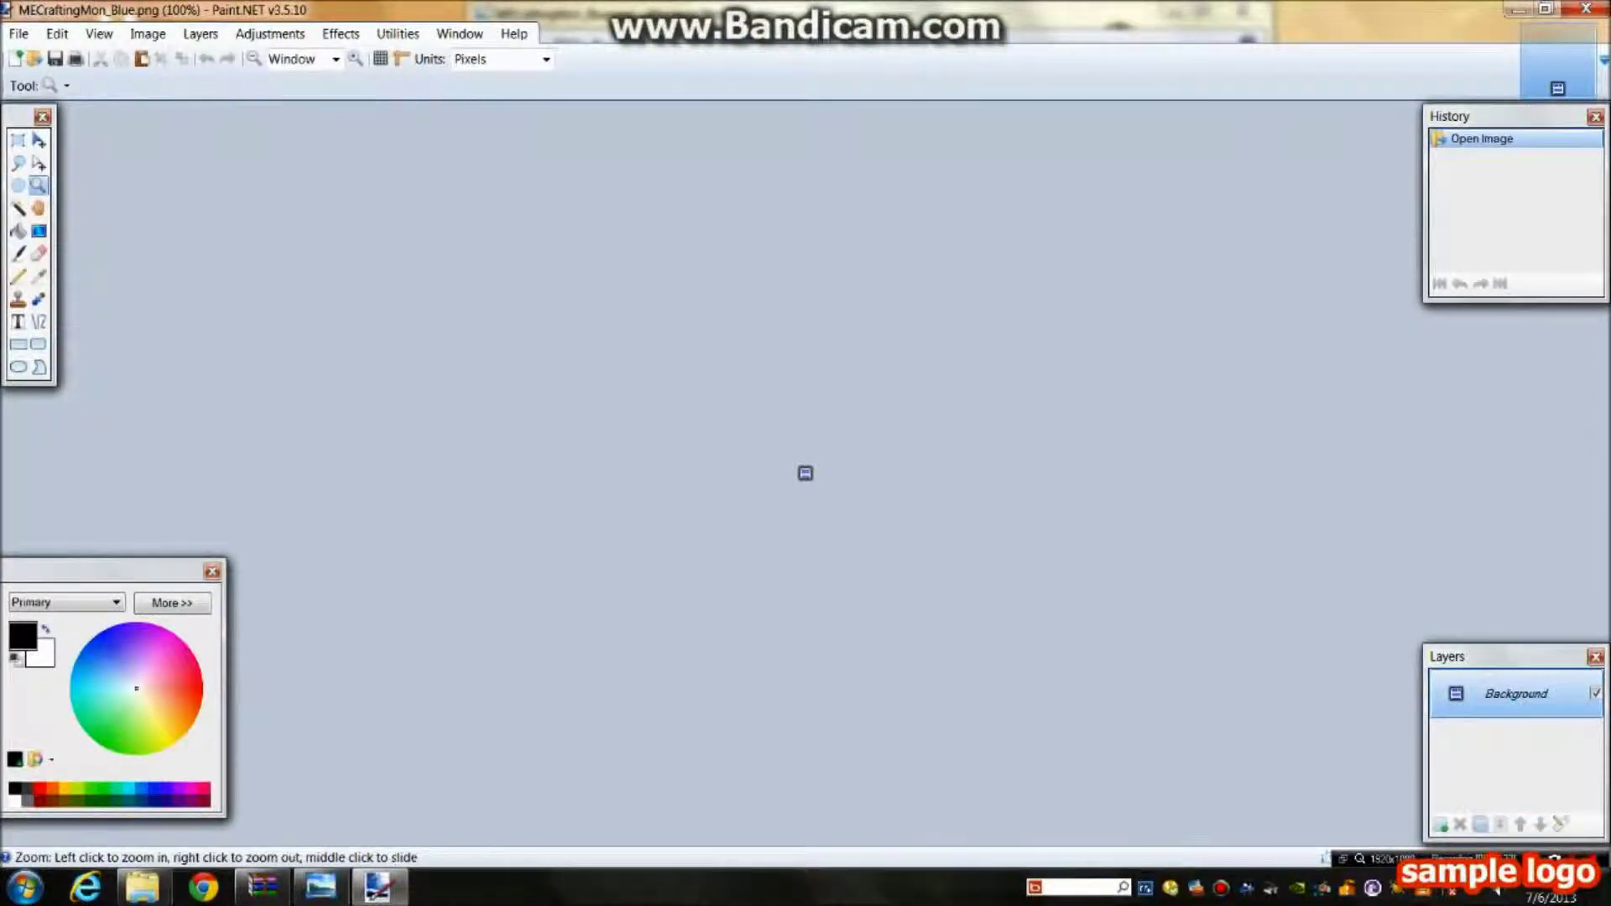
{"action": "left_click", "coordinate": [805, 473]}
{"action": "left_click", "coordinate": [805, 474]}
{"action": "left_click", "coordinate": [805, 474]}
{"action": "left_click", "coordinate": [805, 473]}
{"action": "left_click", "coordinate": [805, 473]}
{"action": "left_click", "coordinate": [805, 473]}
{"action": "left_click", "coordinate": [805, 473]}
{"action": "left_click", "coordinate": [806, 473]}
{"action": "left_click", "coordinate": [806, 474]}
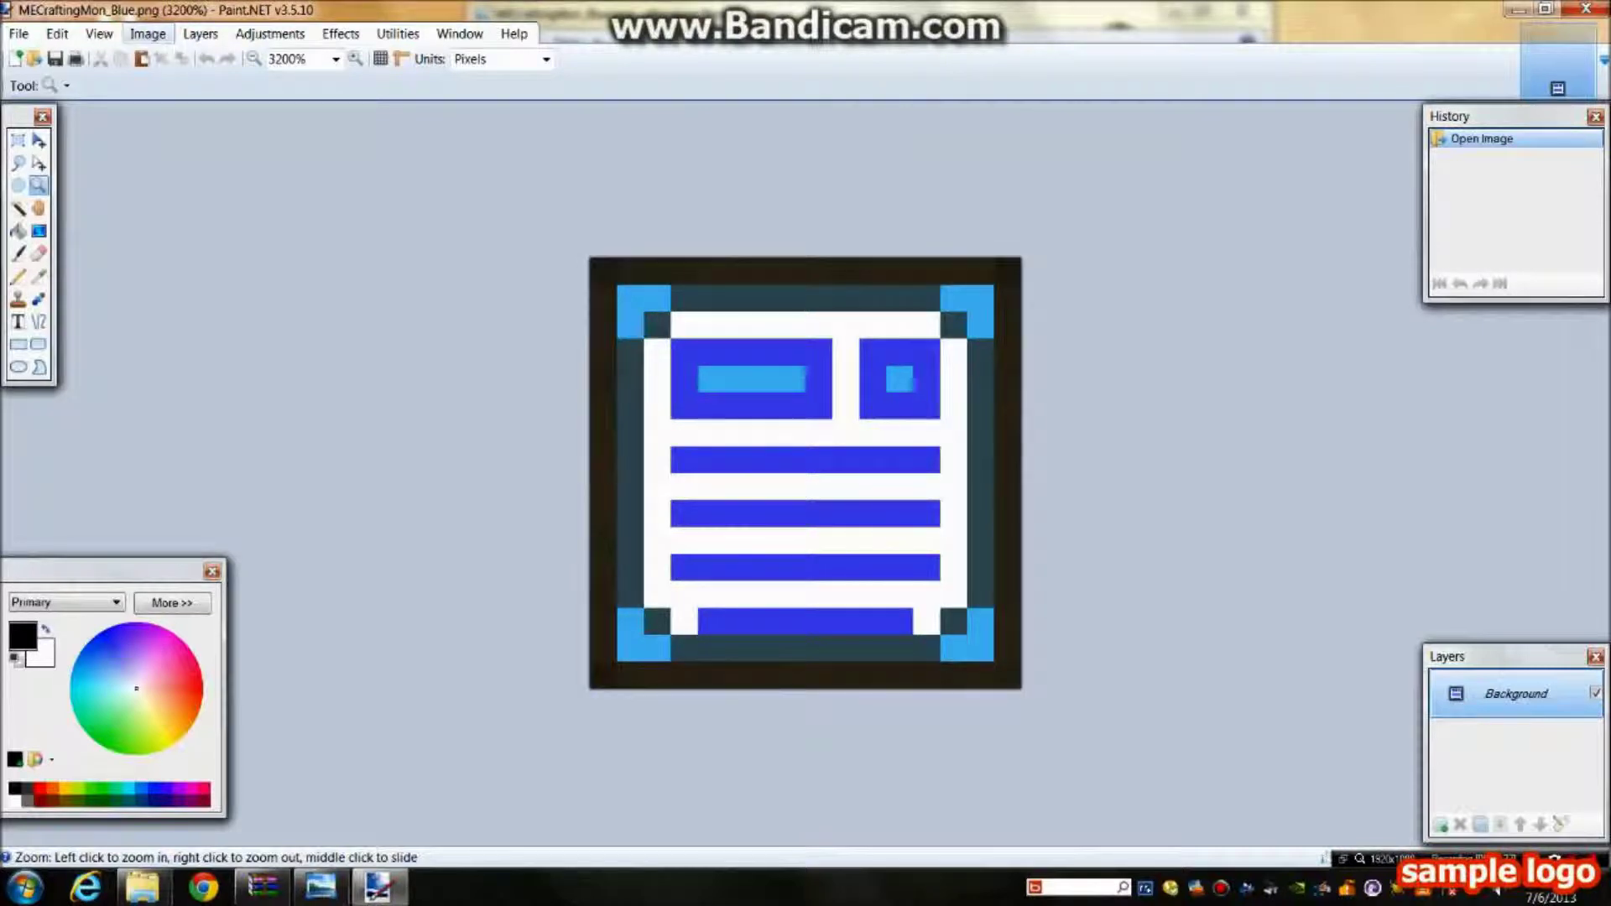
{"action": "left_click", "coordinate": [148, 35]}
{"action": "key", "text": "Down"}
{"action": "key", "text": "Down"}
{"action": "key", "text": "Return"}
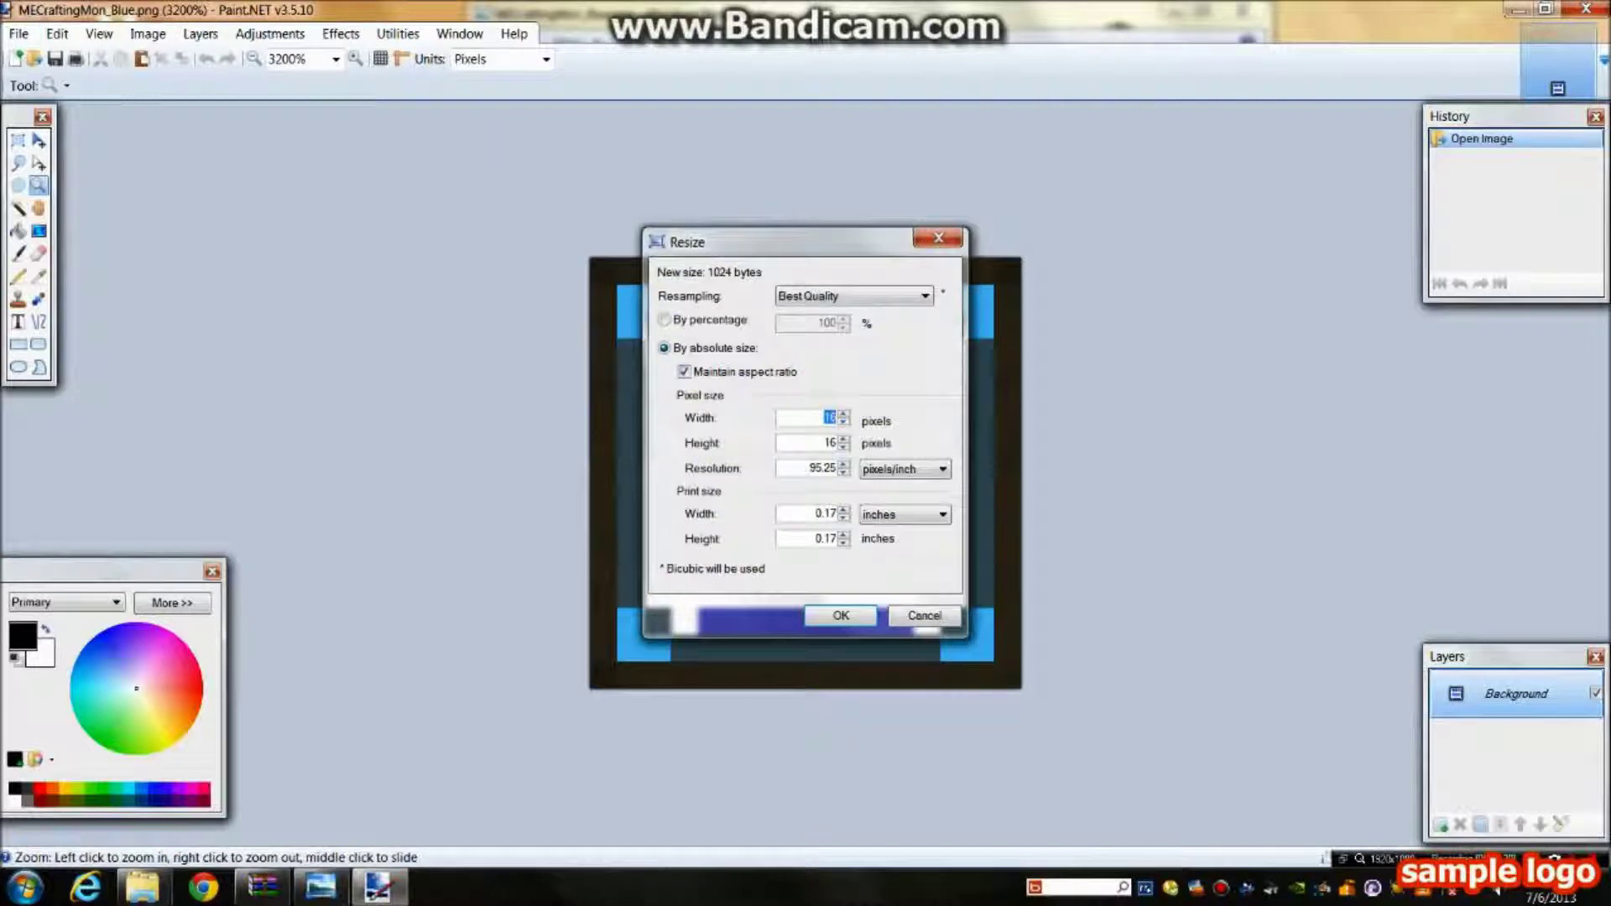
{"action": "key", "text": "Escape"}
Step: Enlarge the canvas to 32 × 32 pixels with the existing texture anchored in the middle
{"action": "key", "text": "alt+i"}
{"action": "key", "text": "Down"}
{"action": "key", "text": "Down"}
{"action": "key", "text": "Down"}
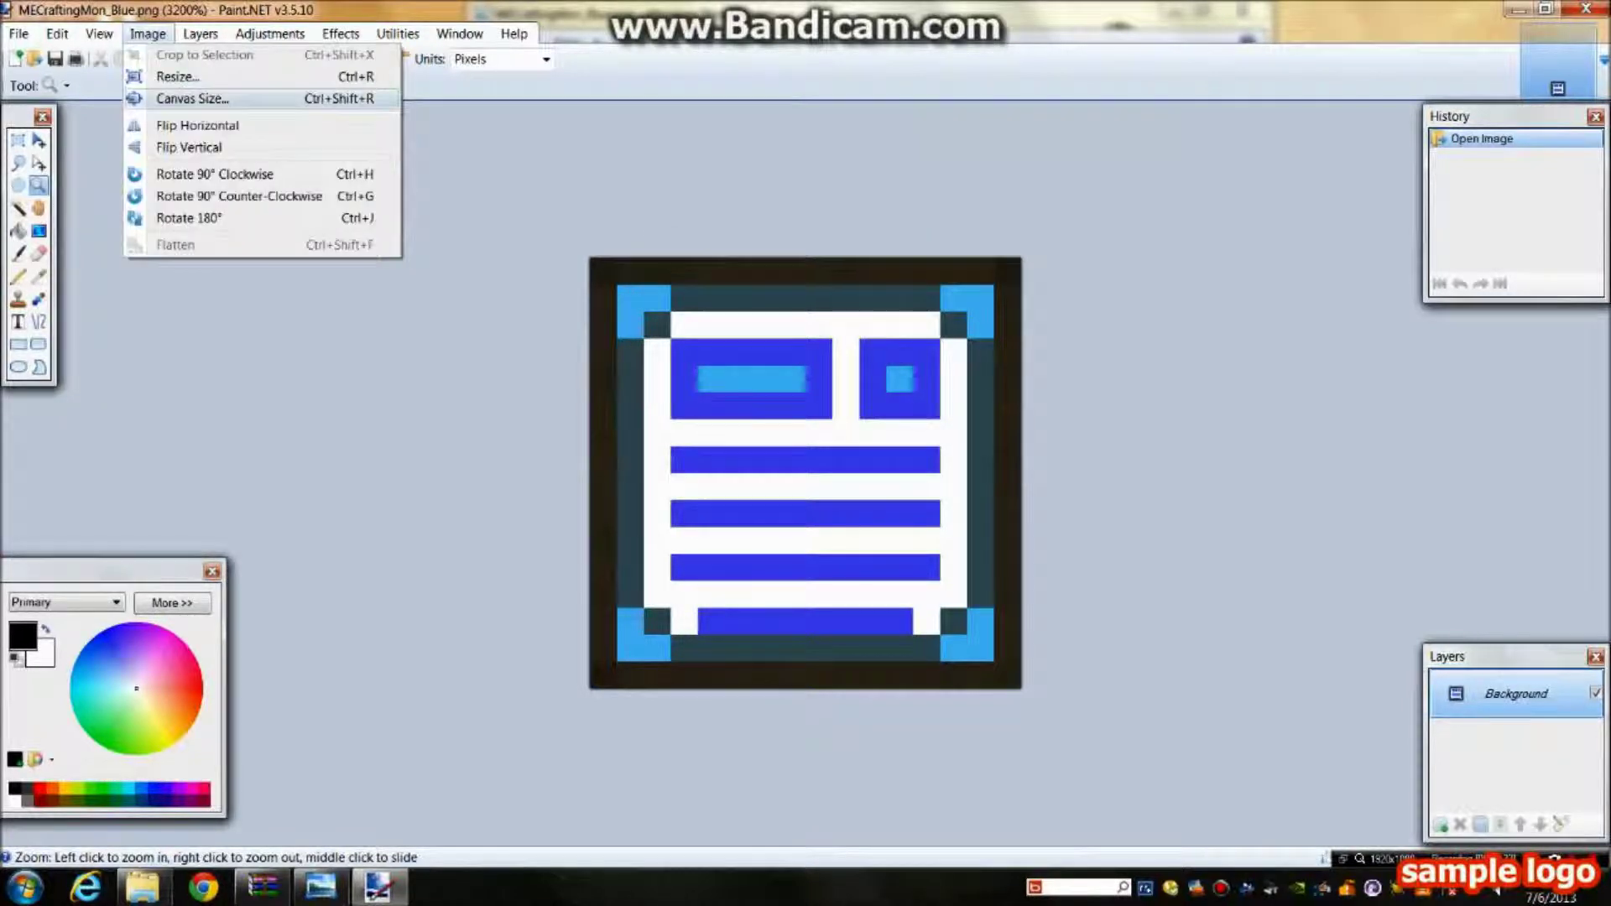
{"action": "key", "text": "Return"}
{"action": "type", "text": "32"}
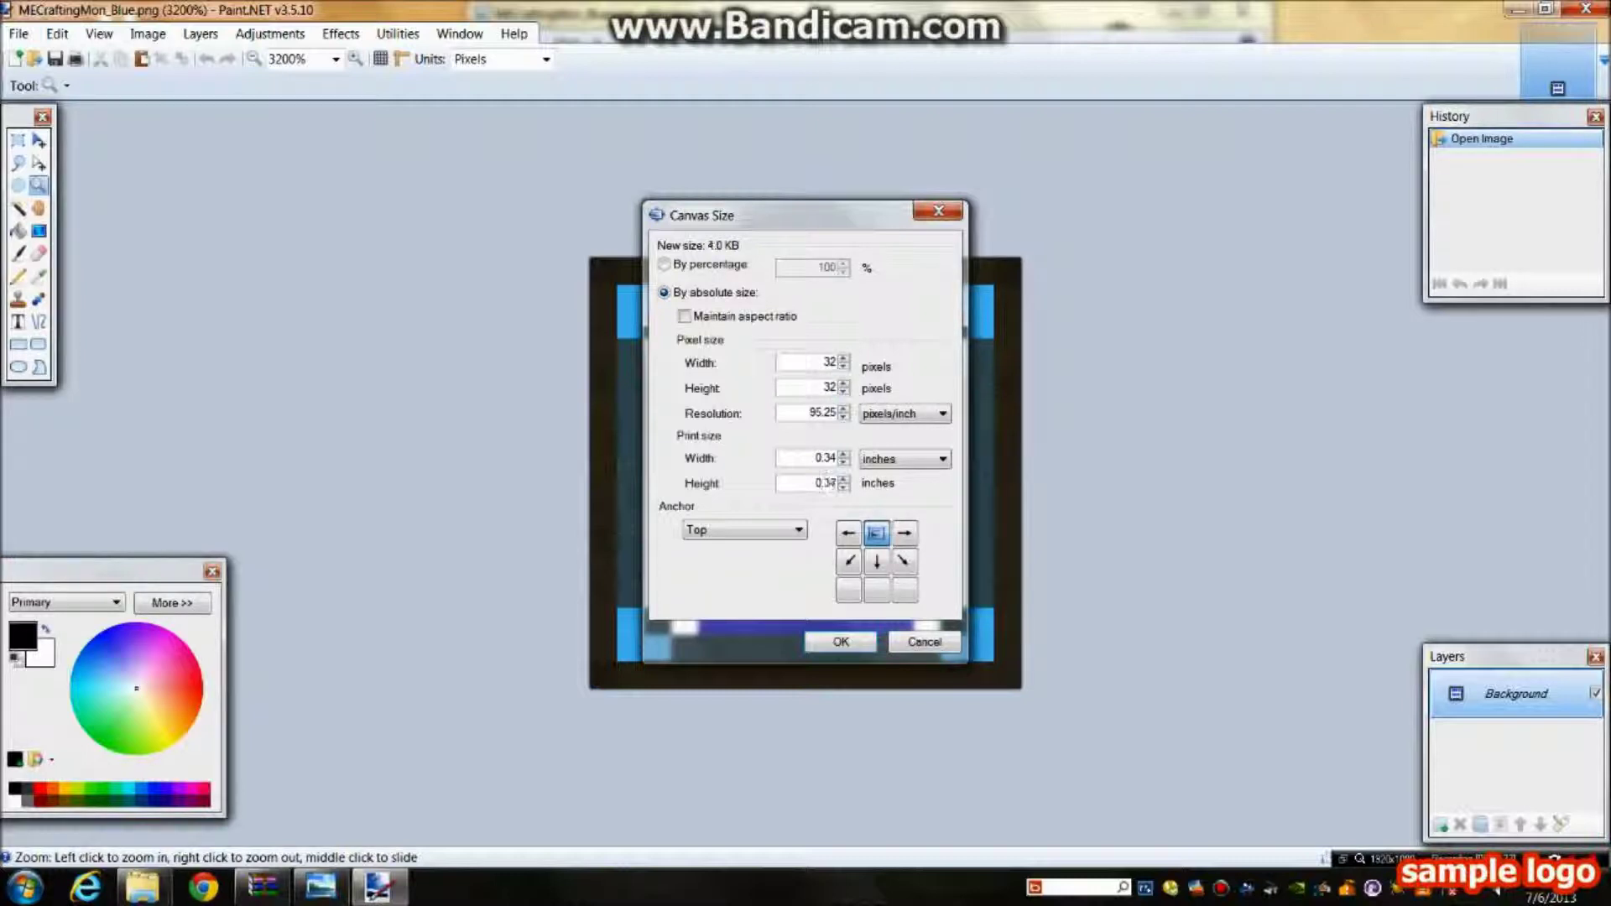
{"action": "left_click", "coordinate": [876, 561]}
{"action": "key", "text": "Return"}
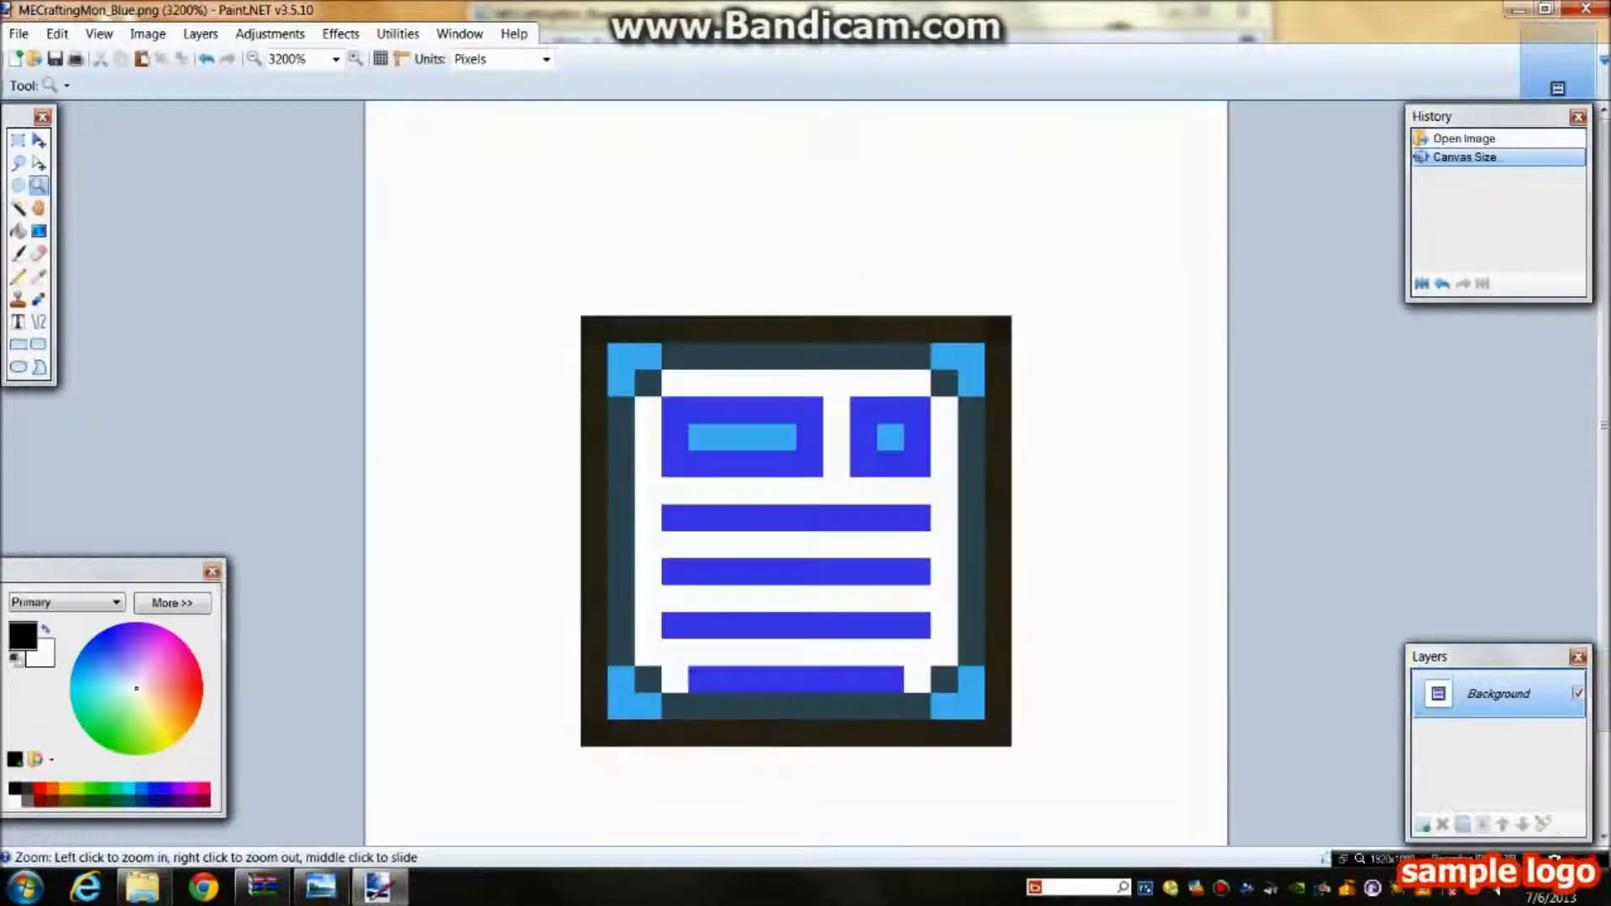
Step: Select the texture's upper-left corner, about 3 × 4 pixels, and pick the dark border colour as the primary colour
{"action": "key", "text": "s"}
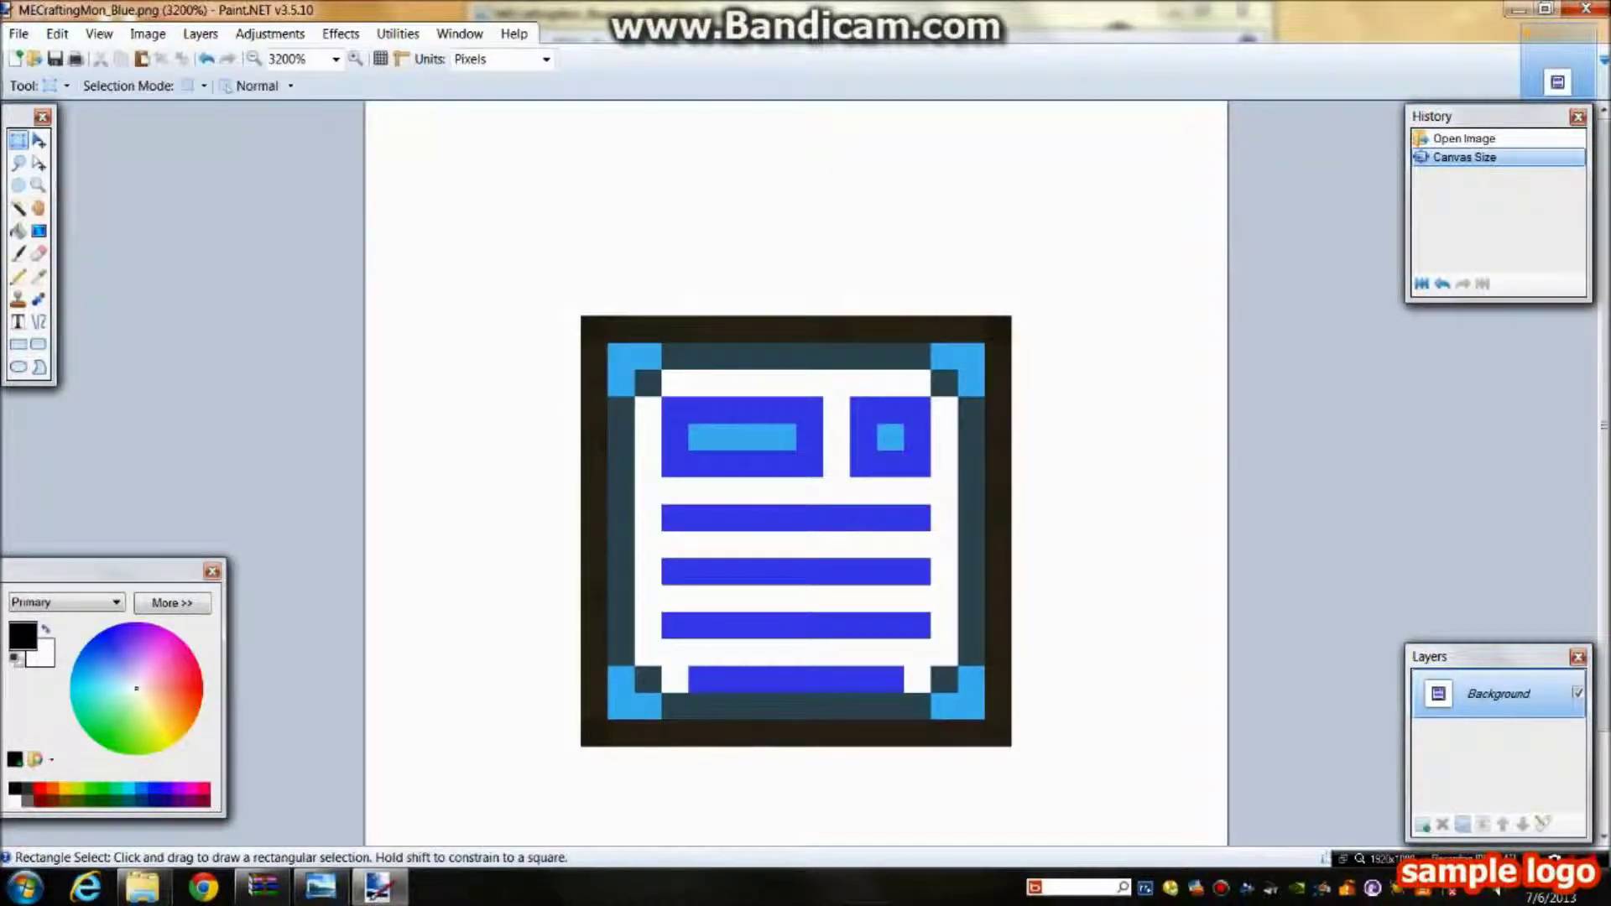
{"action": "left_click_drag", "start_coordinate": [586, 321], "coordinate": [652, 414]}
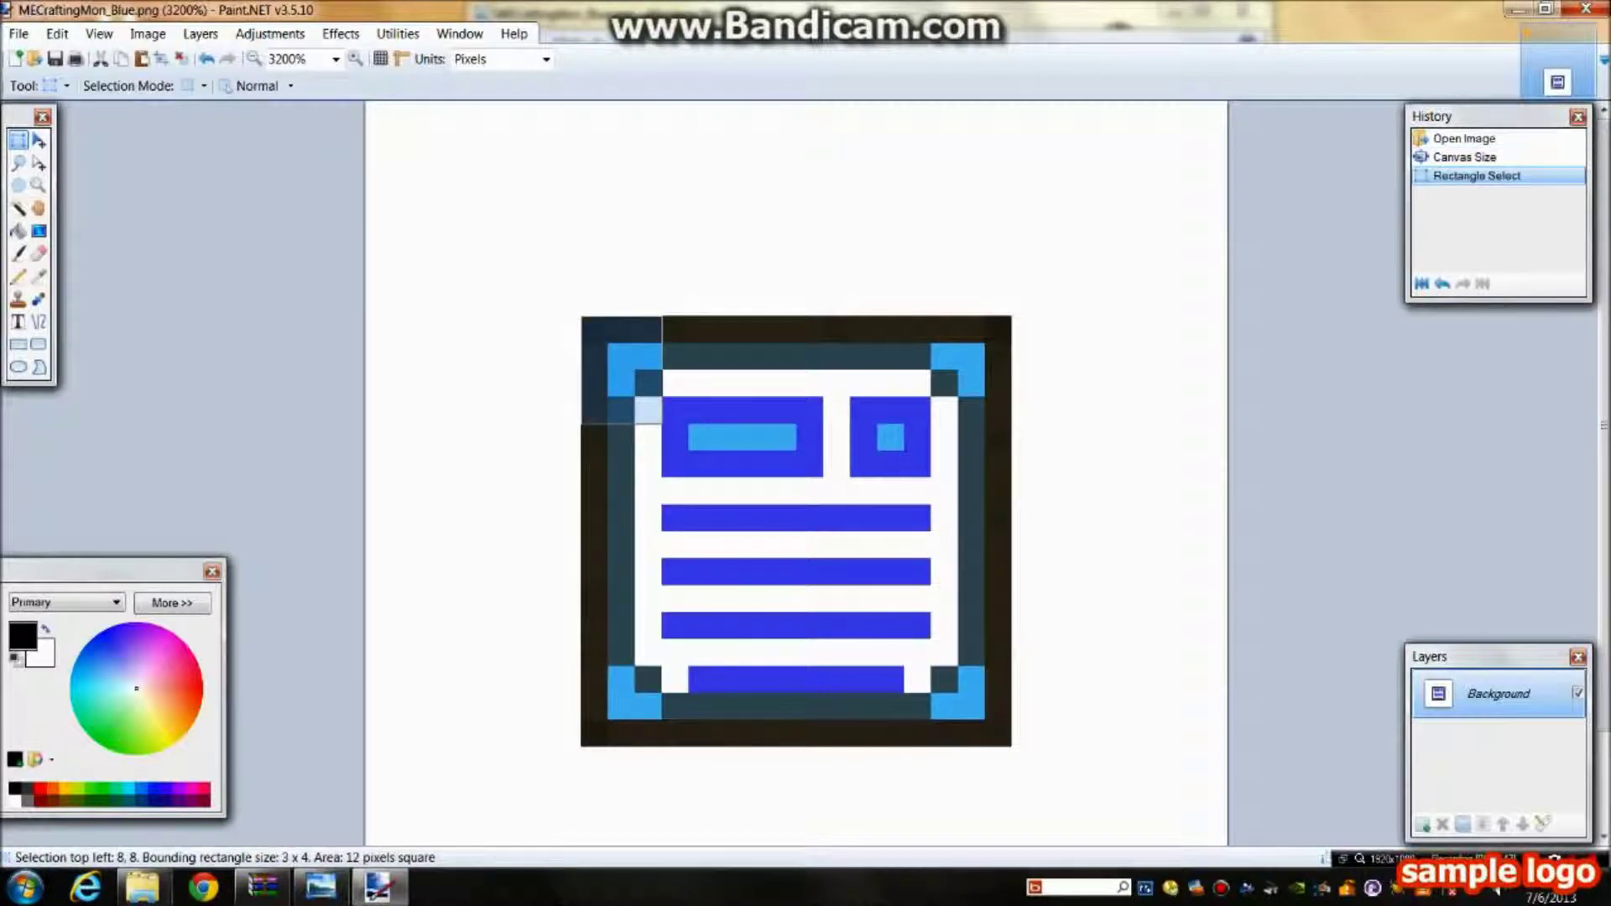
{"action": "left_click", "coordinate": [39, 277]}
{"action": "left_click", "coordinate": [596, 334]}
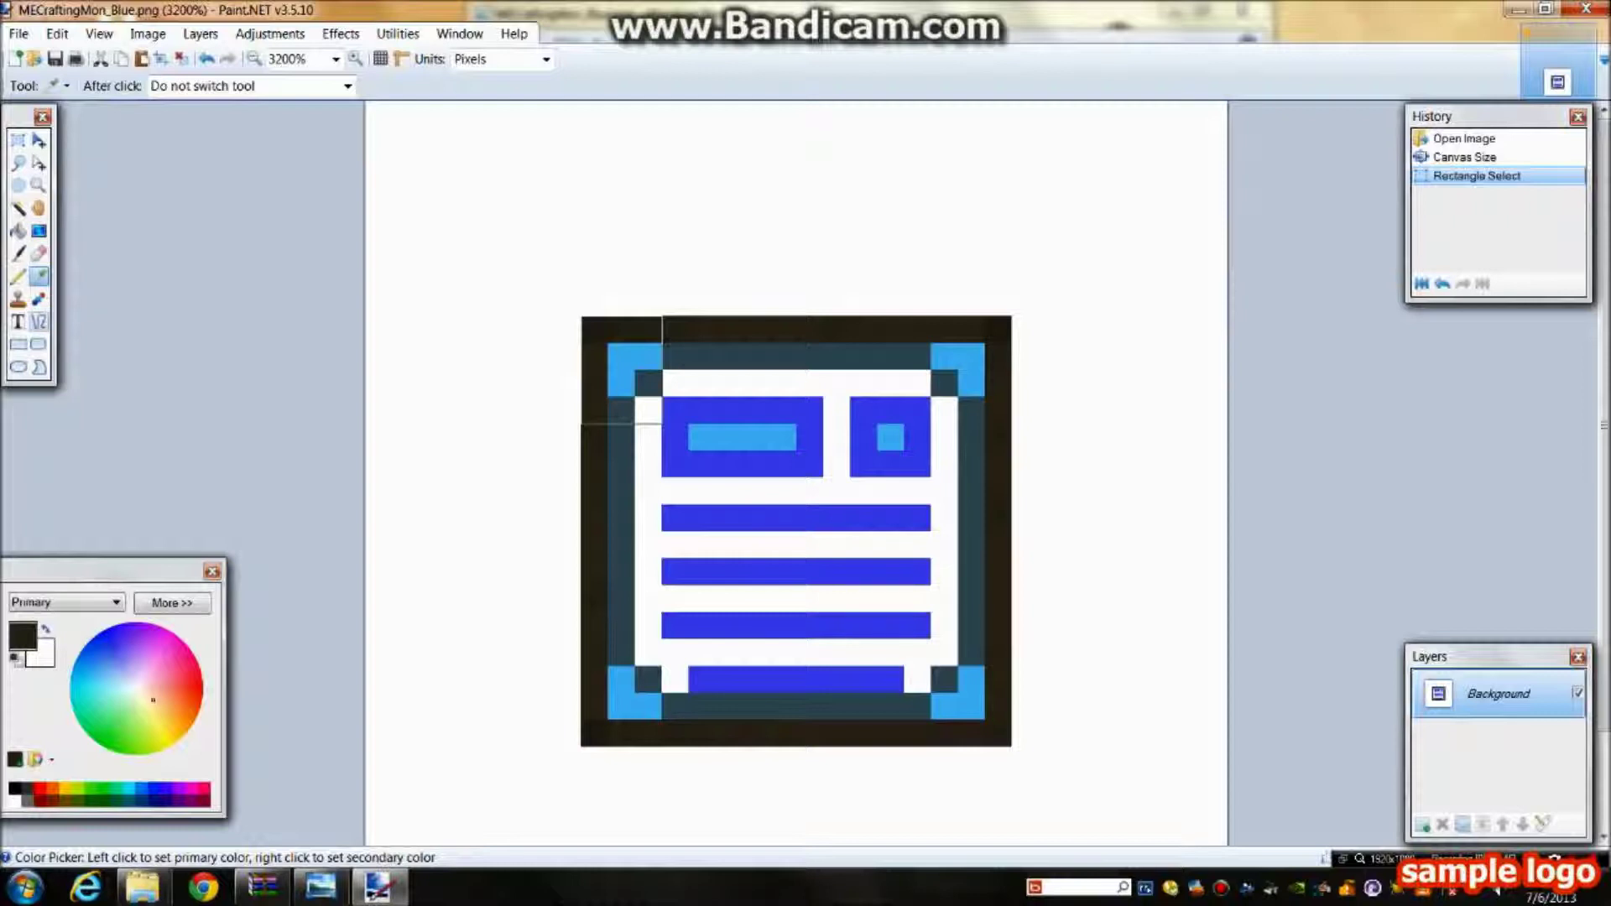
{"action": "left_click", "coordinate": [18, 344]}
{"action": "left_click", "coordinate": [38, 186]}
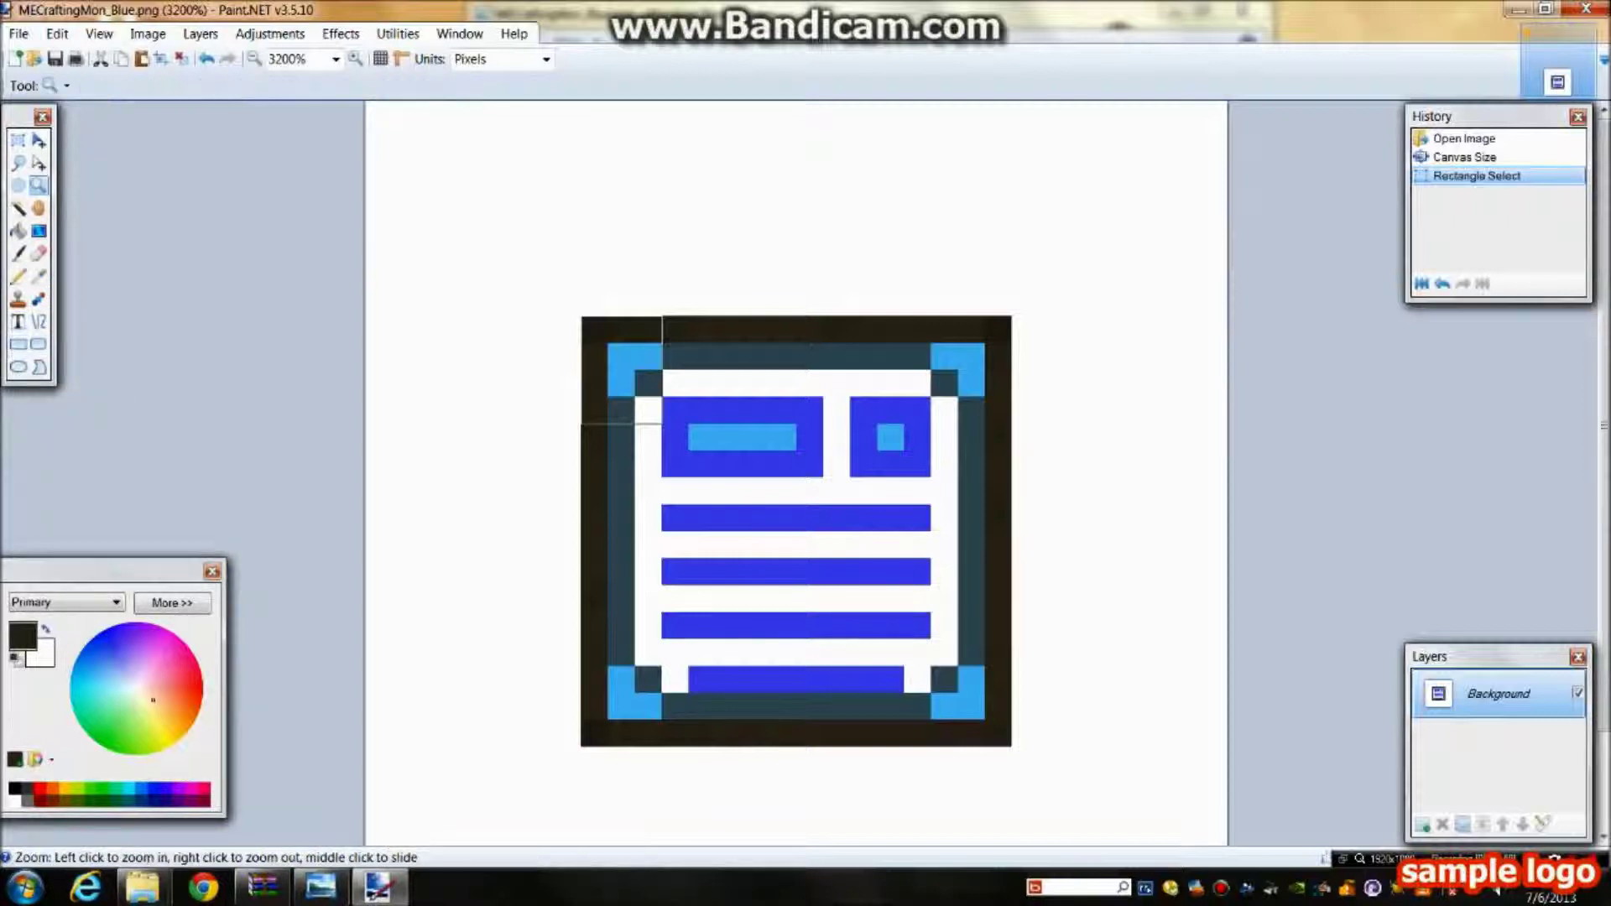
{"action": "right_click", "coordinate": [637, 378]}
{"action": "left_click", "coordinate": [18, 276]}
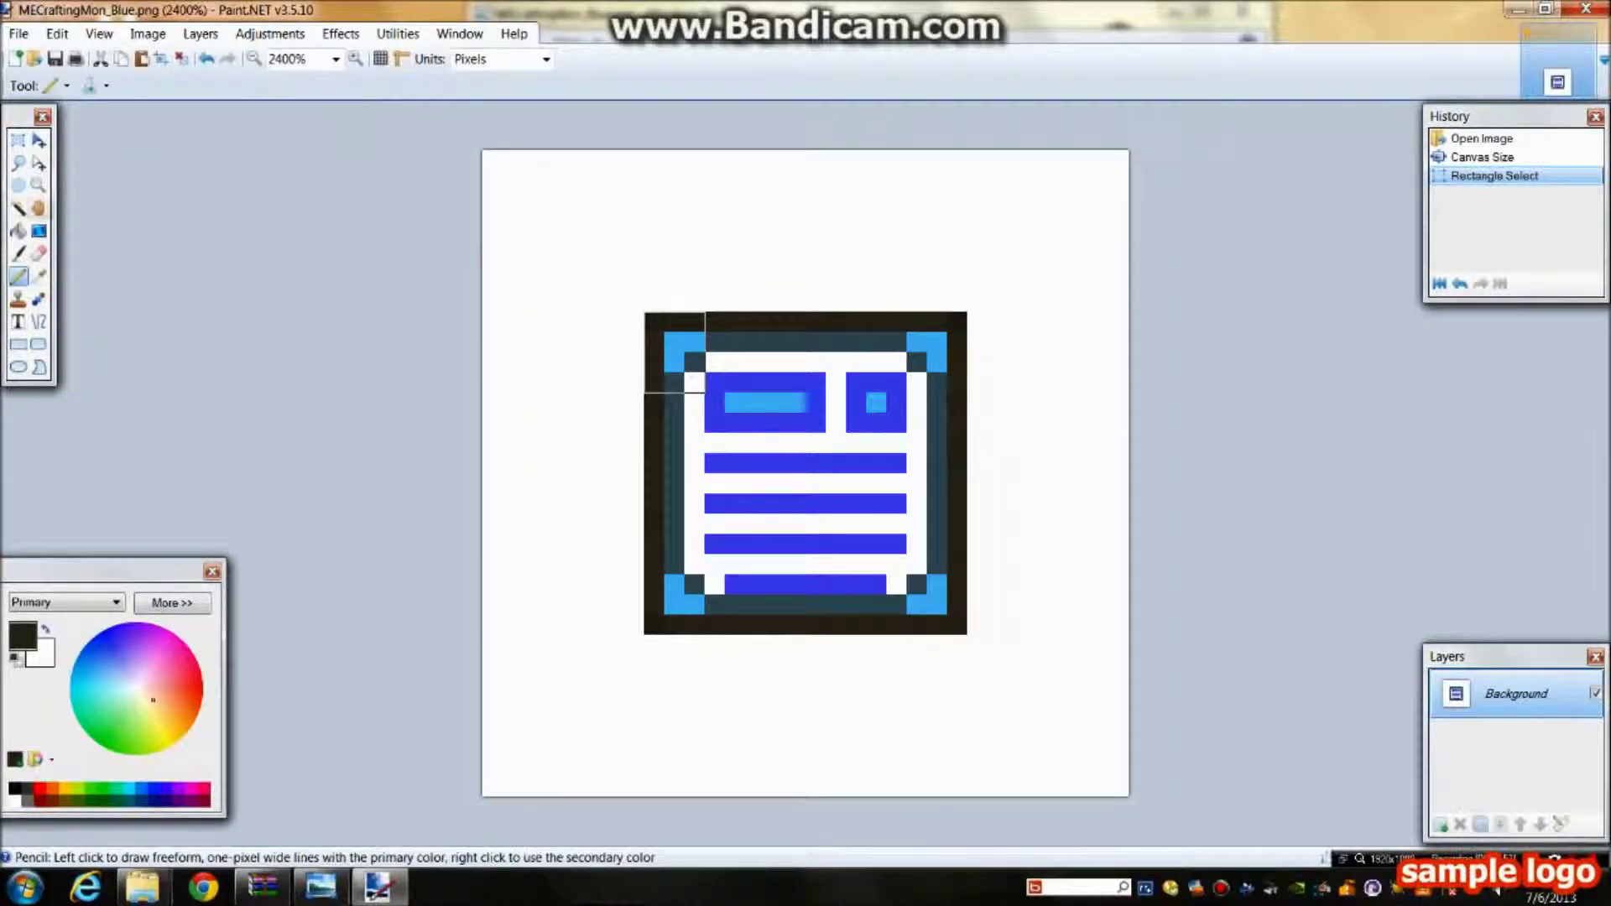
{"action": "left_click", "coordinate": [38, 276]}
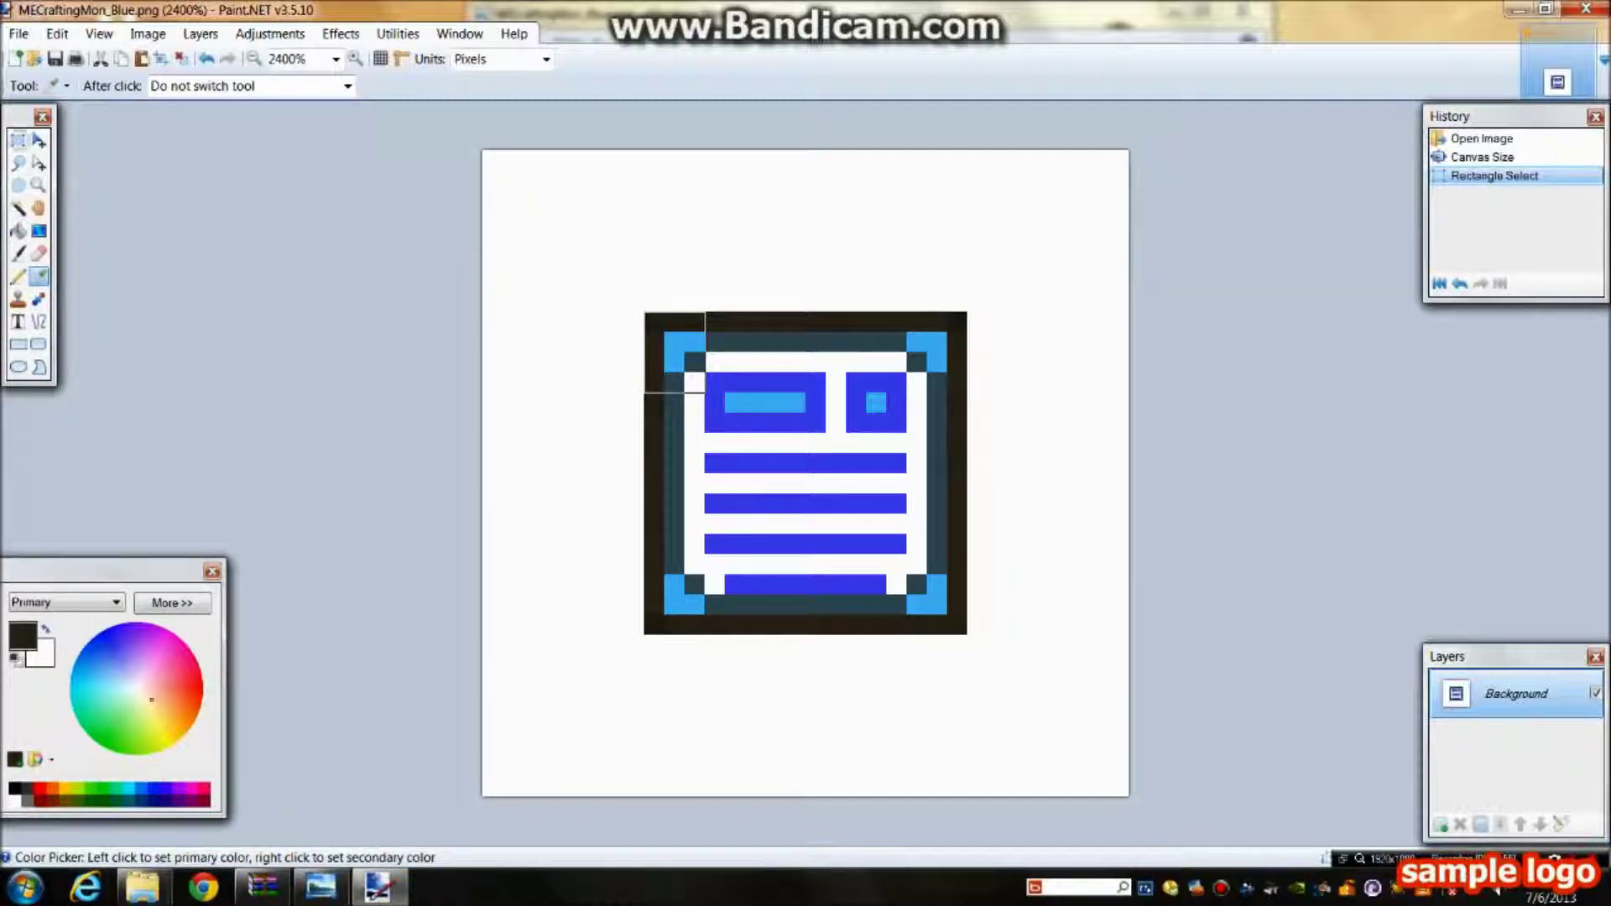
Step: Select an area of about 6 × 8 pixels in the upper-left corner of the canvas
{"action": "left_click", "coordinate": [18, 139]}
{"action": "left_click_drag", "start_coordinate": [484, 151], "coordinate": [604, 311]}
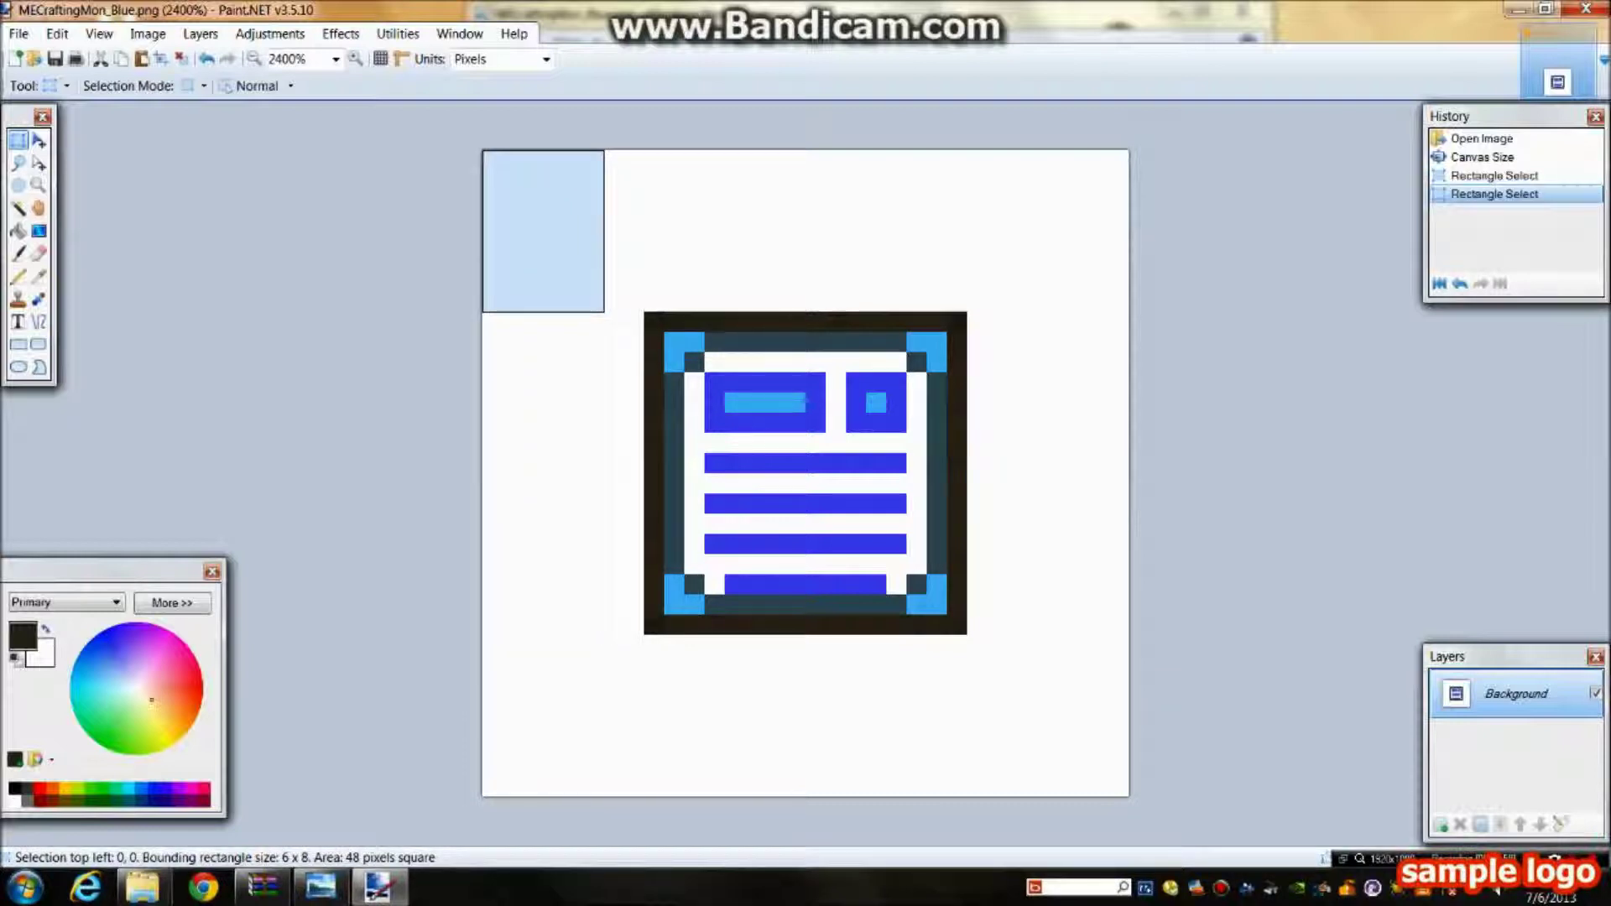
{"action": "key", "text": "k"}
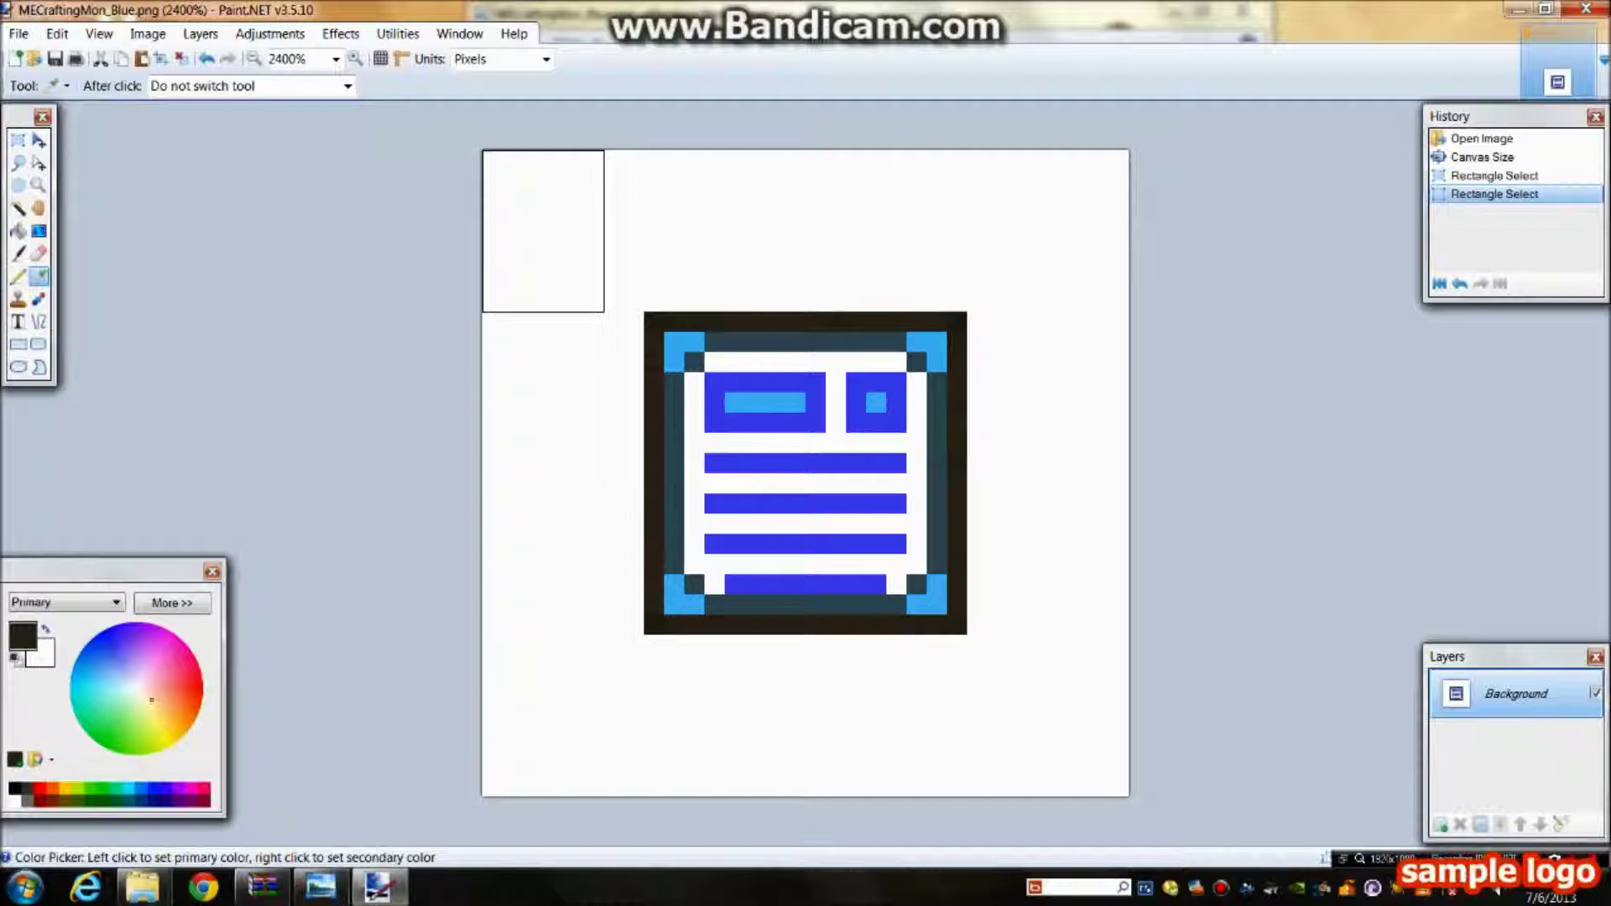
Step: Draw a dark rectangle outline with brush width 2 from the canvas's upper-left corner, clipped by the selection, and deselect
{"action": "left_click", "coordinate": [19, 345]}
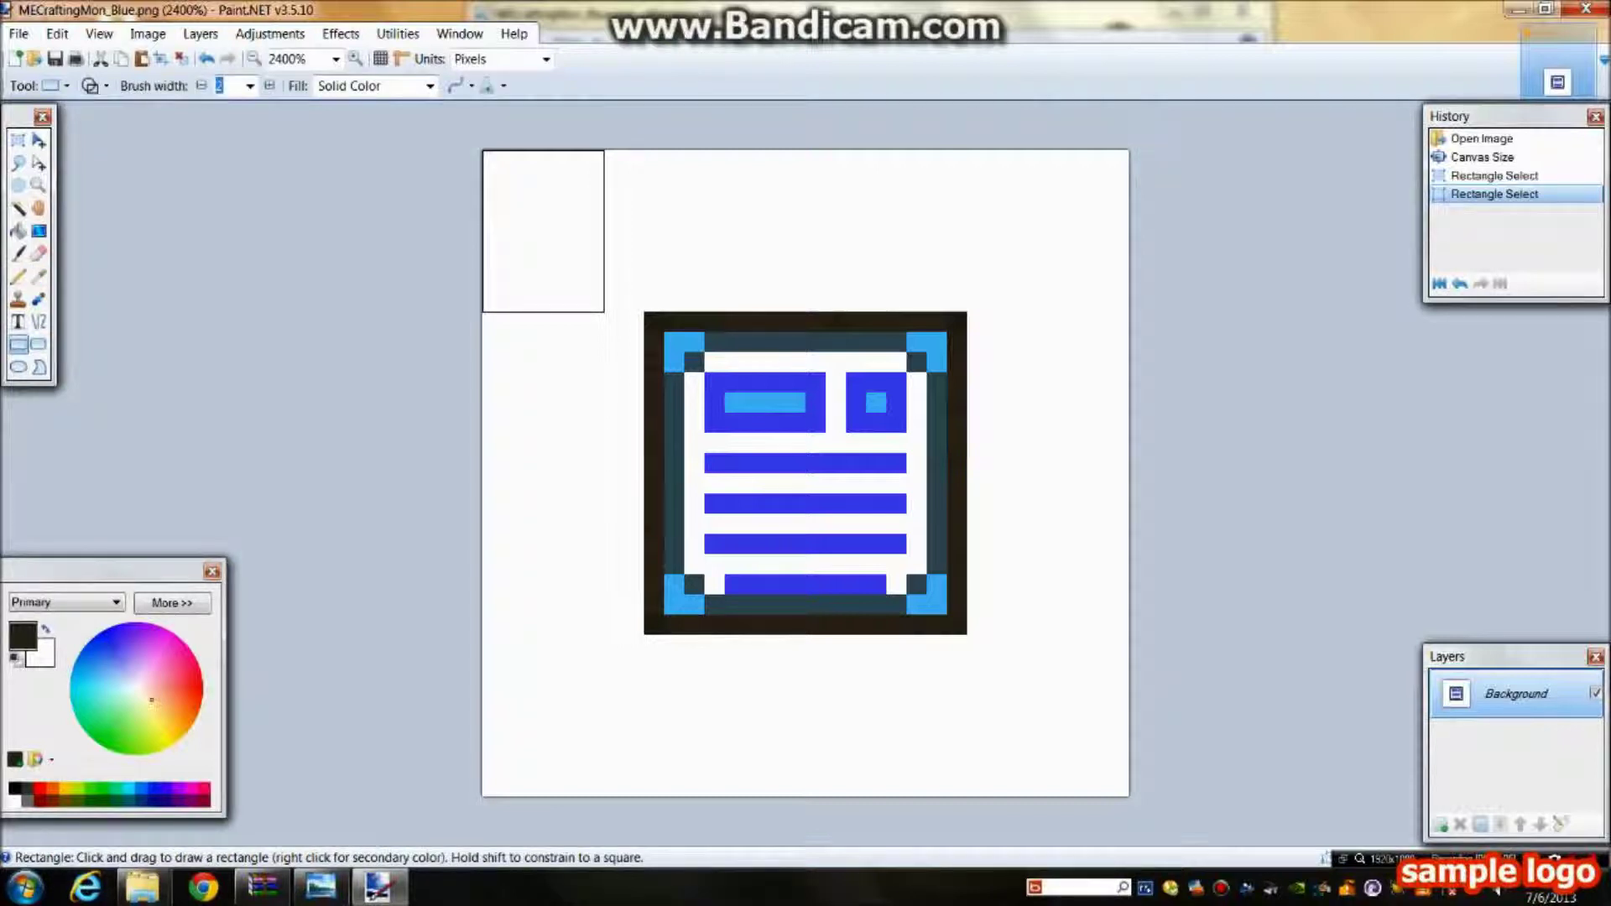
{"action": "mouse_move", "coordinate": [490, 159]}
{"action": "left_mouse_down"}
{"action": "mouse_move", "coordinate": [673, 281]}
{"action": "mouse_move", "coordinate": [873, 485]}
{"action": "mouse_move", "coordinate": [856, 584]}
{"action": "left_mouse_up"}
{"action": "key", "text": "s"}
{"action": "key", "text": "ctrl+d"}
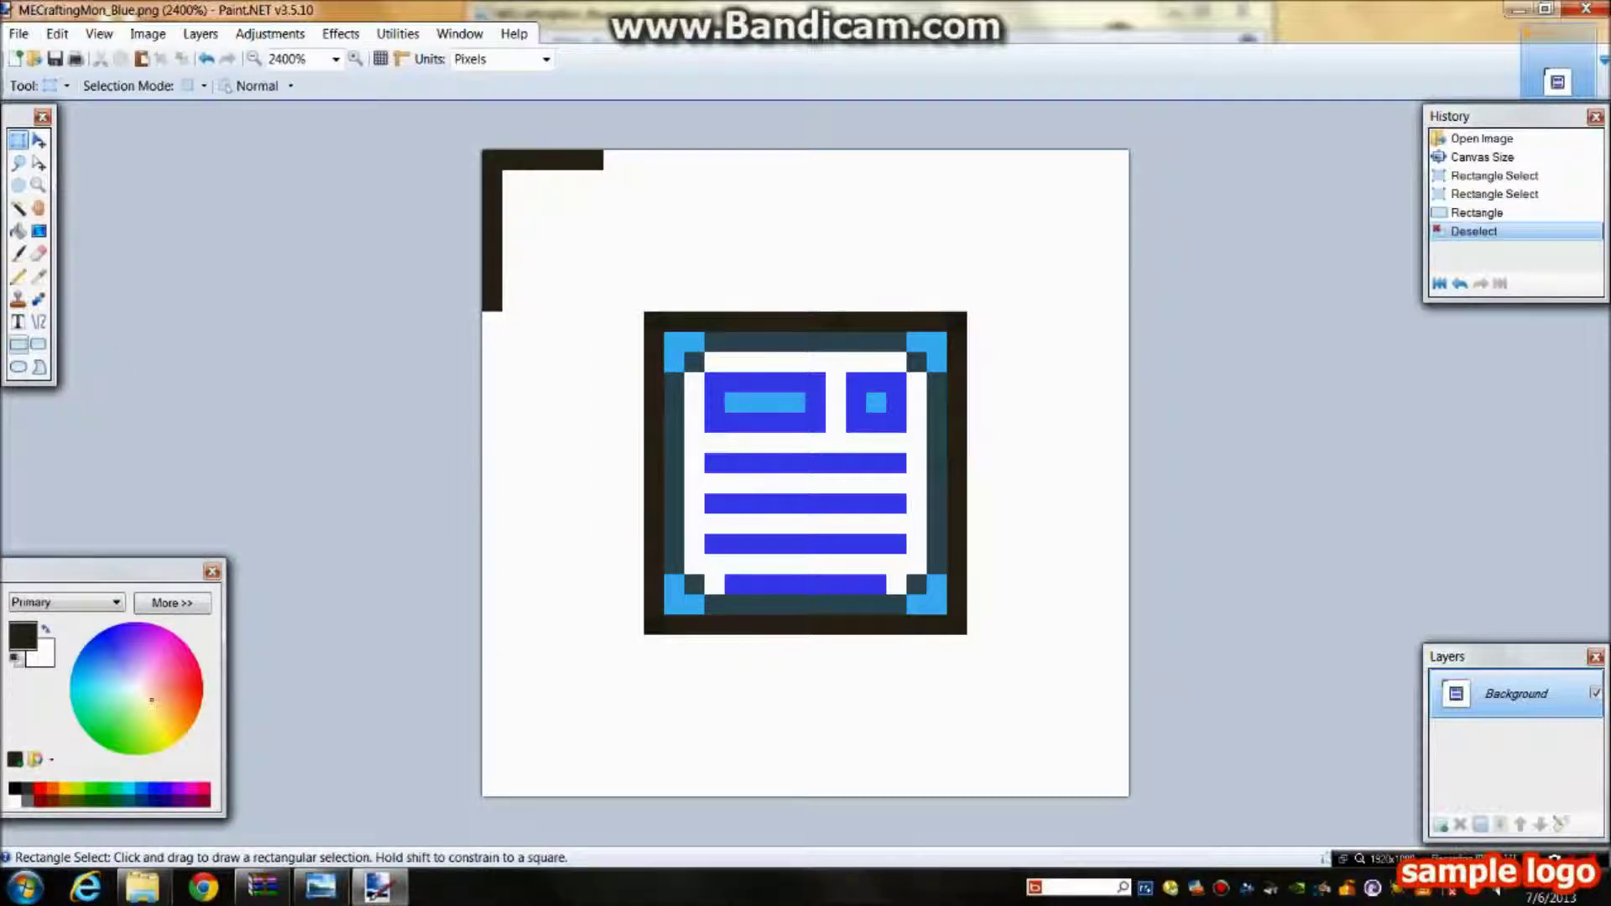
Step: Set the Rectangle tool's brush width to 1 and undo the deselection and the dark rectangle outline
{"action": "left_click", "coordinate": [18, 344]}
{"action": "left_click", "coordinate": [249, 86]}
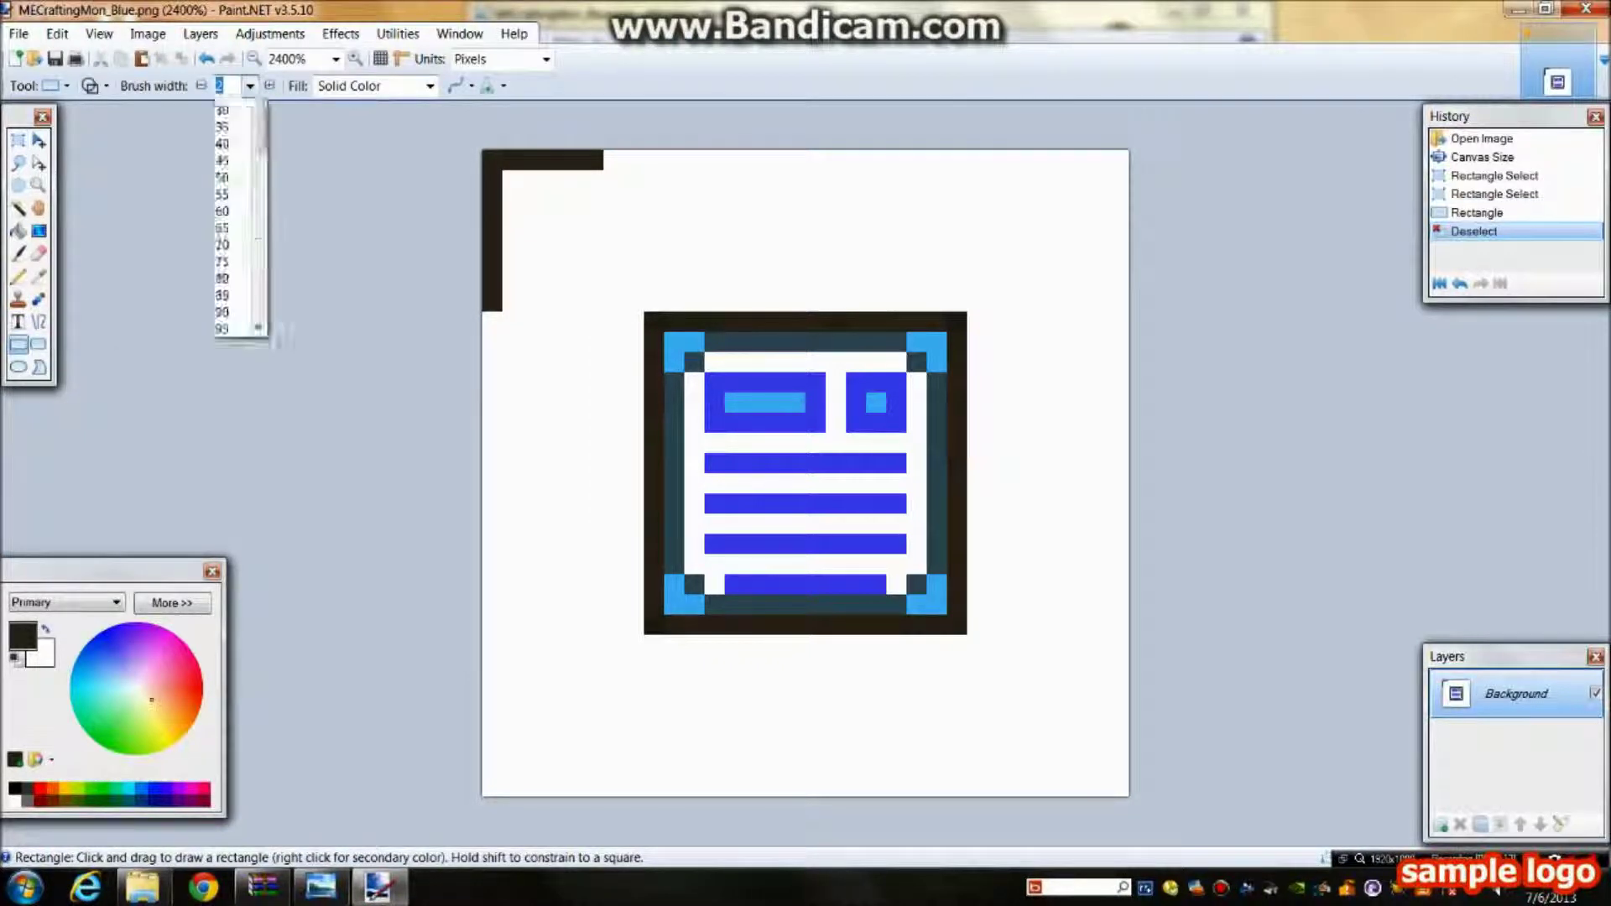
{"action": "left_click_drag", "start_coordinate": [260, 145], "coordinate": [259, 127]}
{"action": "left_click", "coordinate": [225, 108]}
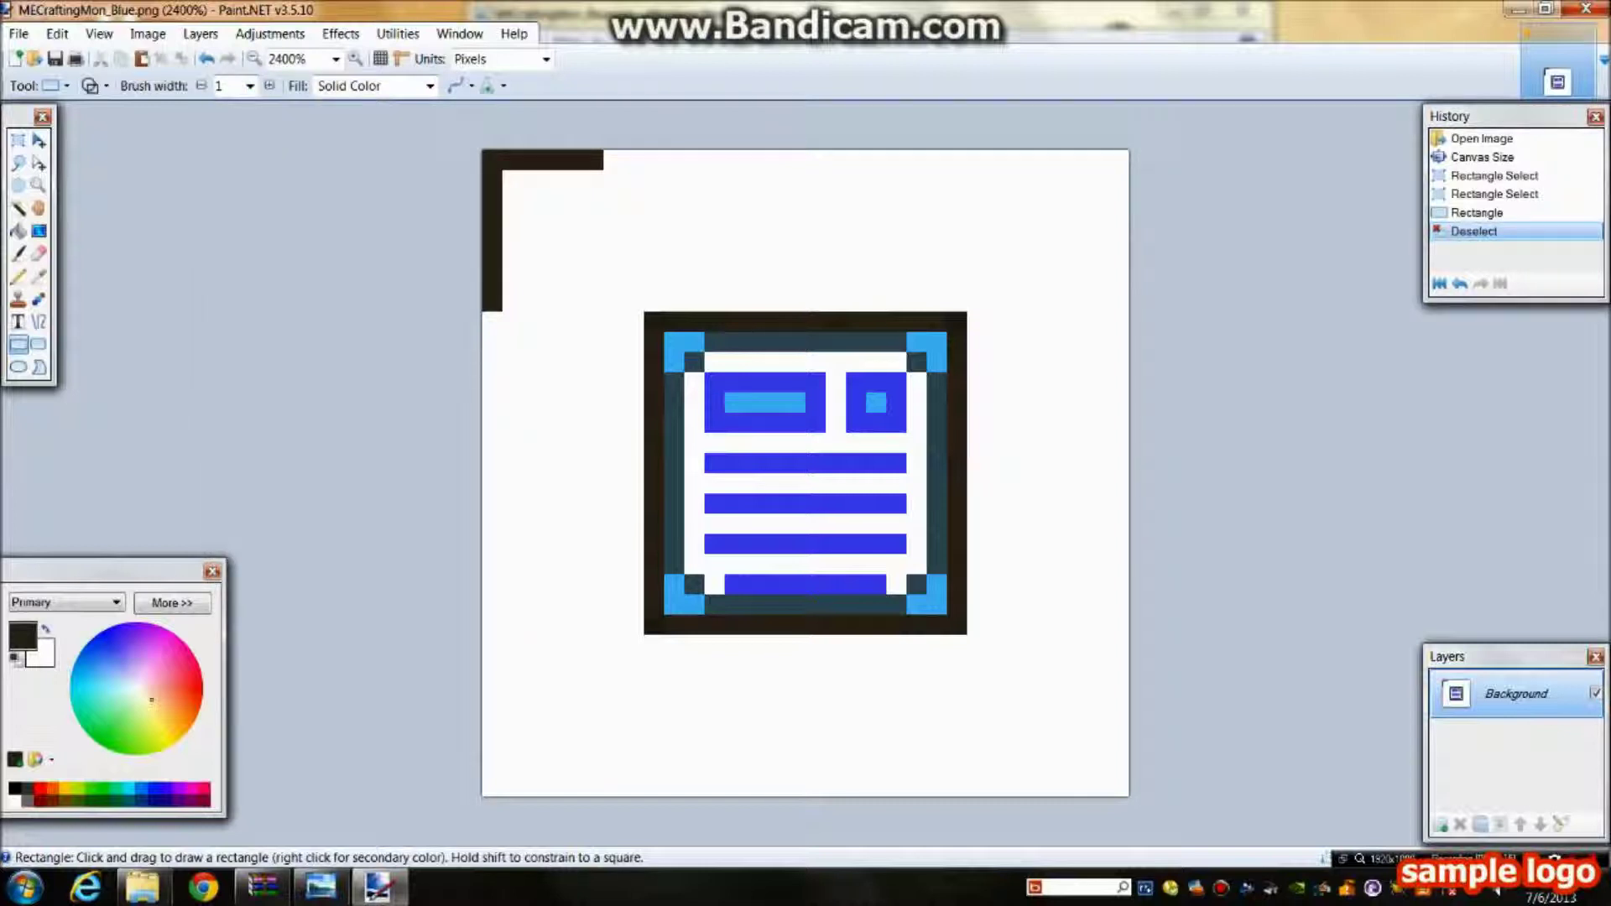
{"action": "key", "text": "ctrl+z"}
{"action": "key", "text": "ctrl+z"}
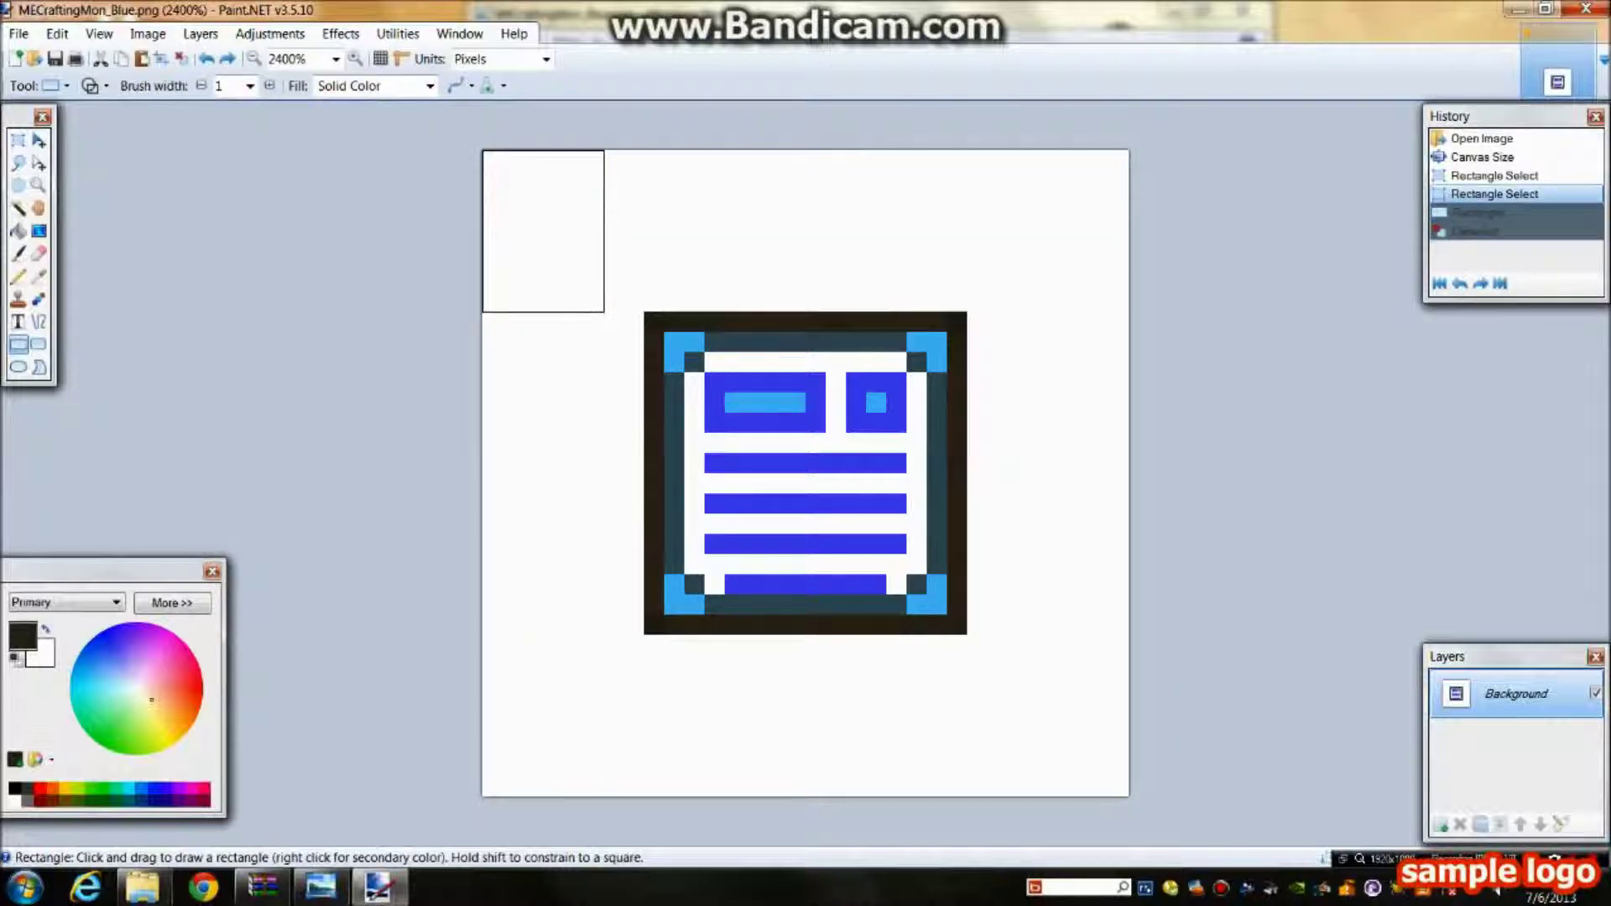
{"action": "left_click_drag", "start_coordinate": [493, 161], "coordinate": [552, 221]}
{"action": "key", "text": "ctrl+z"}
{"action": "left_click", "coordinate": [249, 86]}
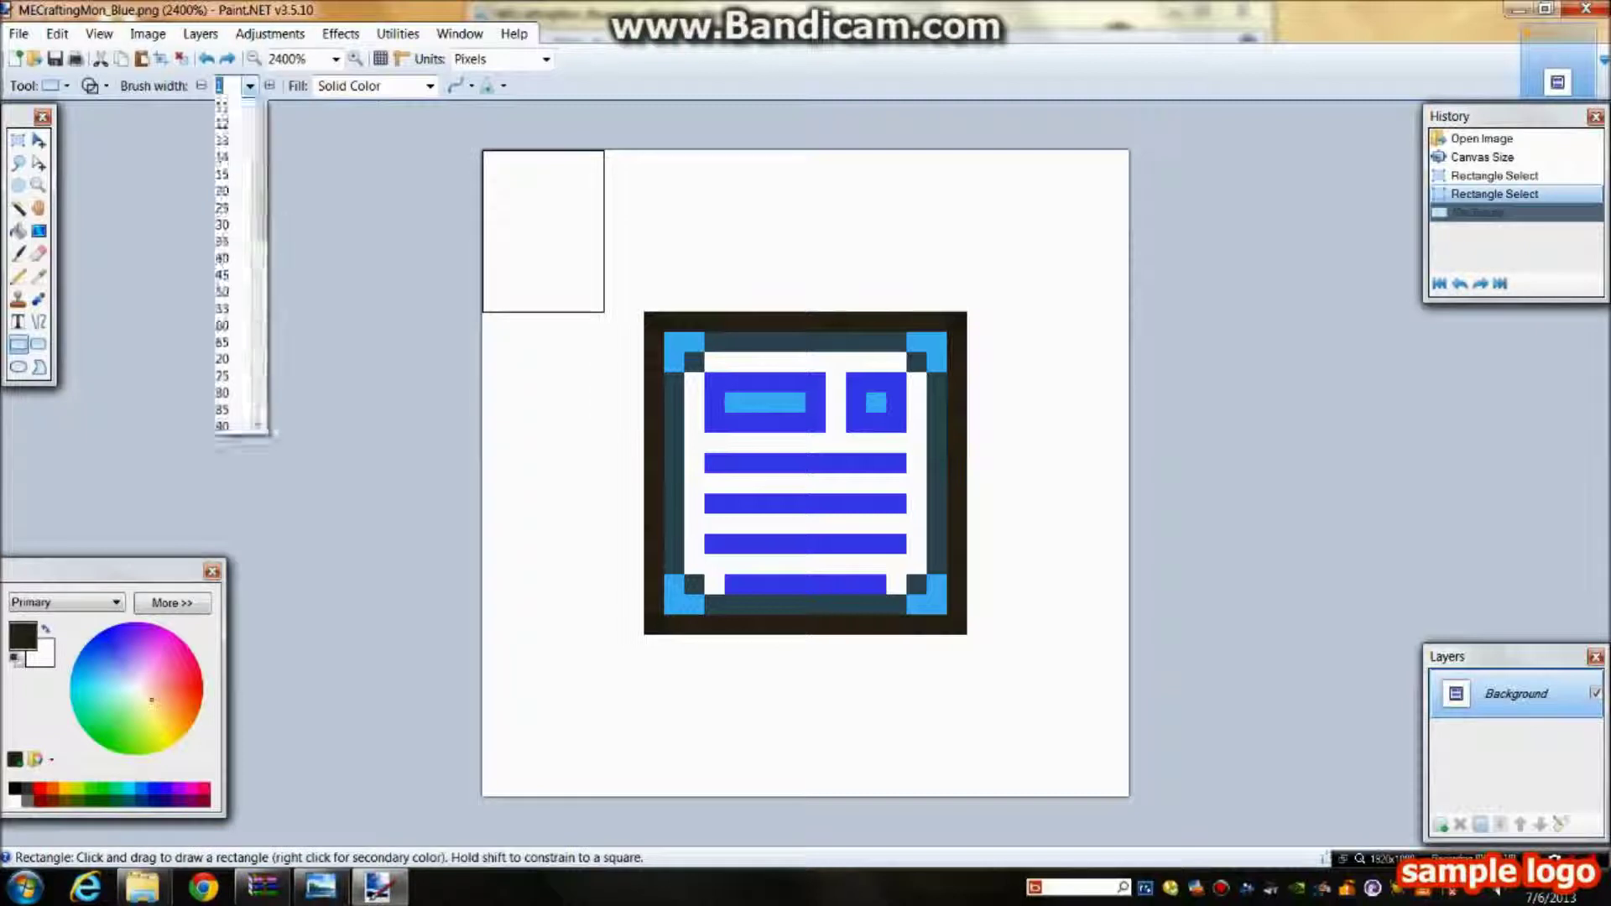
{"action": "left_click", "coordinate": [225, 141]}
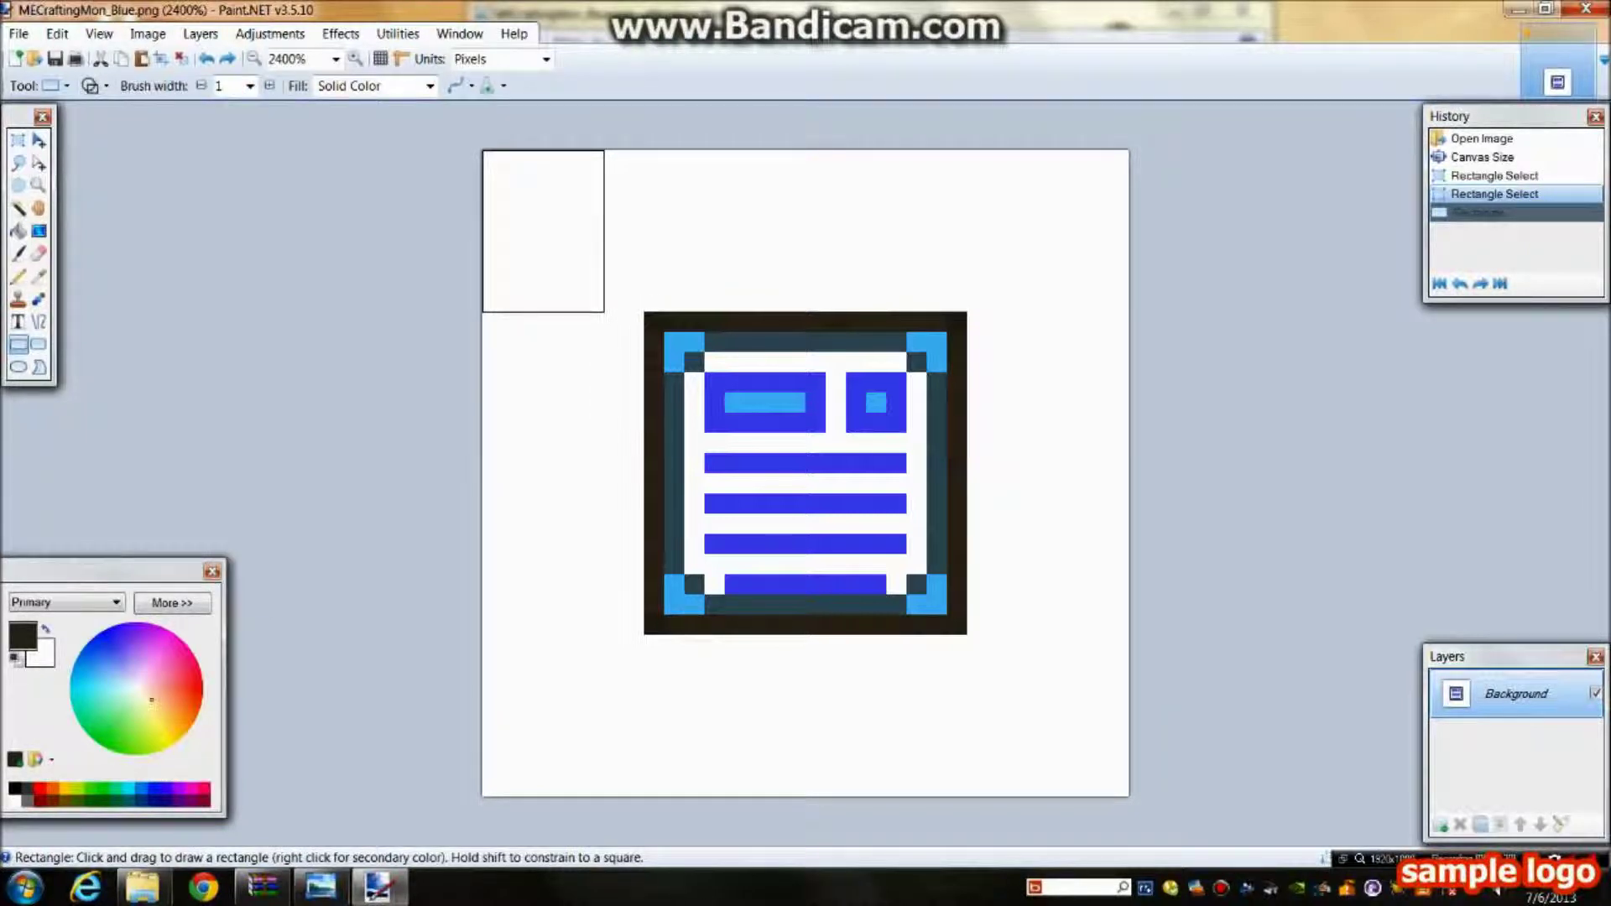
Step: Deselect and draw a dark one-pixel rectangle outline around the edge of the whole canvas, 31 x 31 pixels
{"action": "left_click", "coordinate": [19, 140]}
{"action": "key", "text": "ctrl+d"}
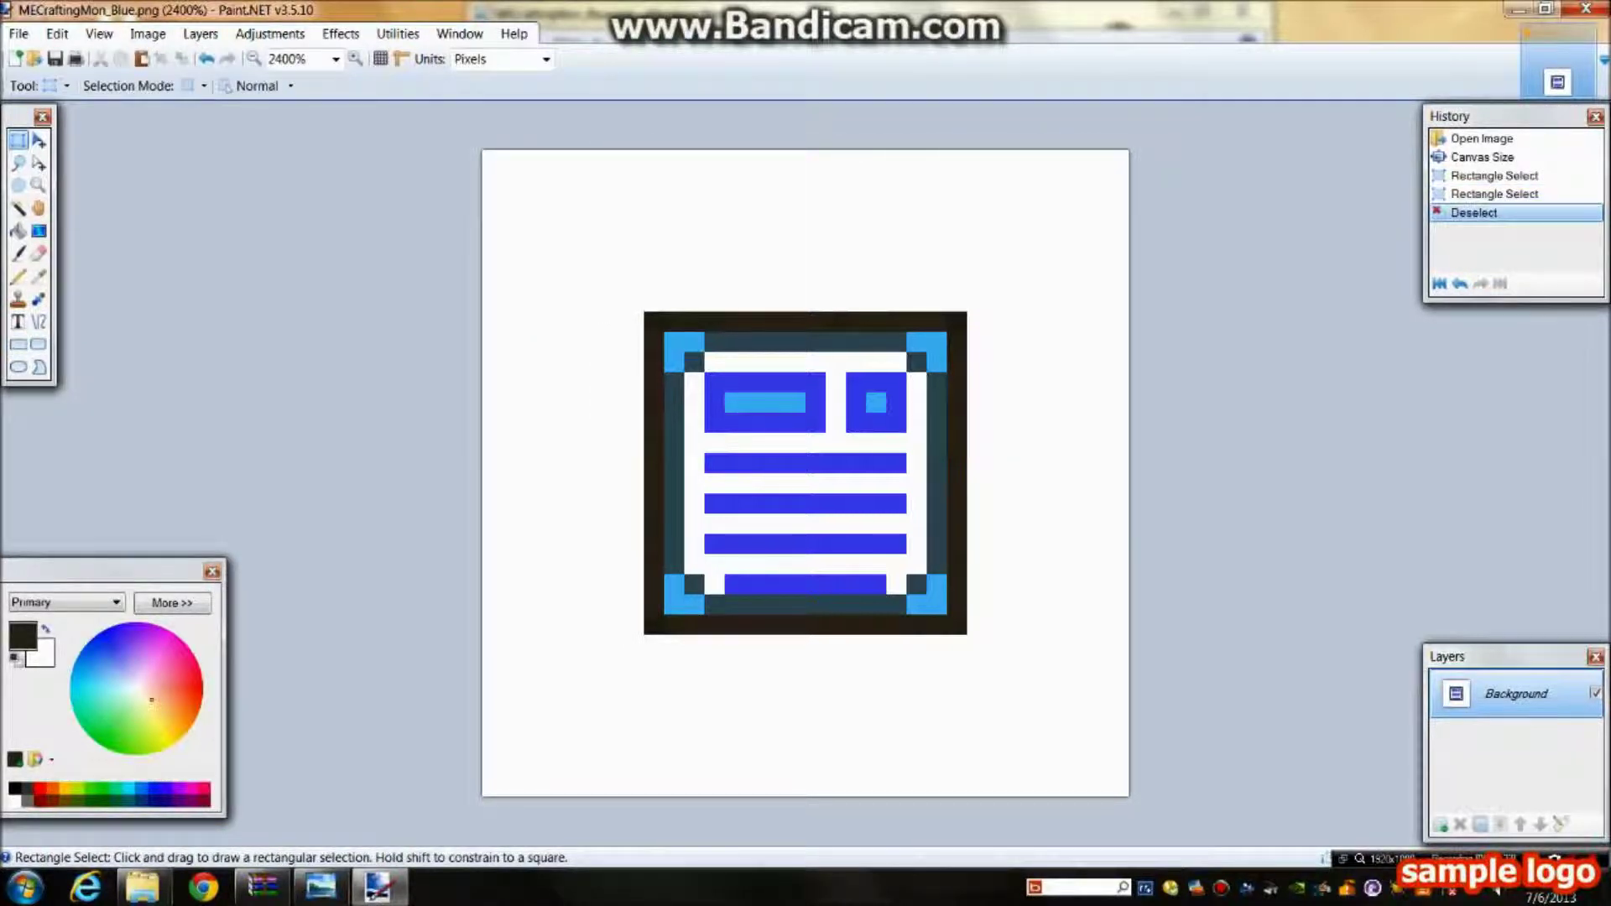
{"action": "left_click", "coordinate": [18, 277]}
{"action": "left_click", "coordinate": [18, 344]}
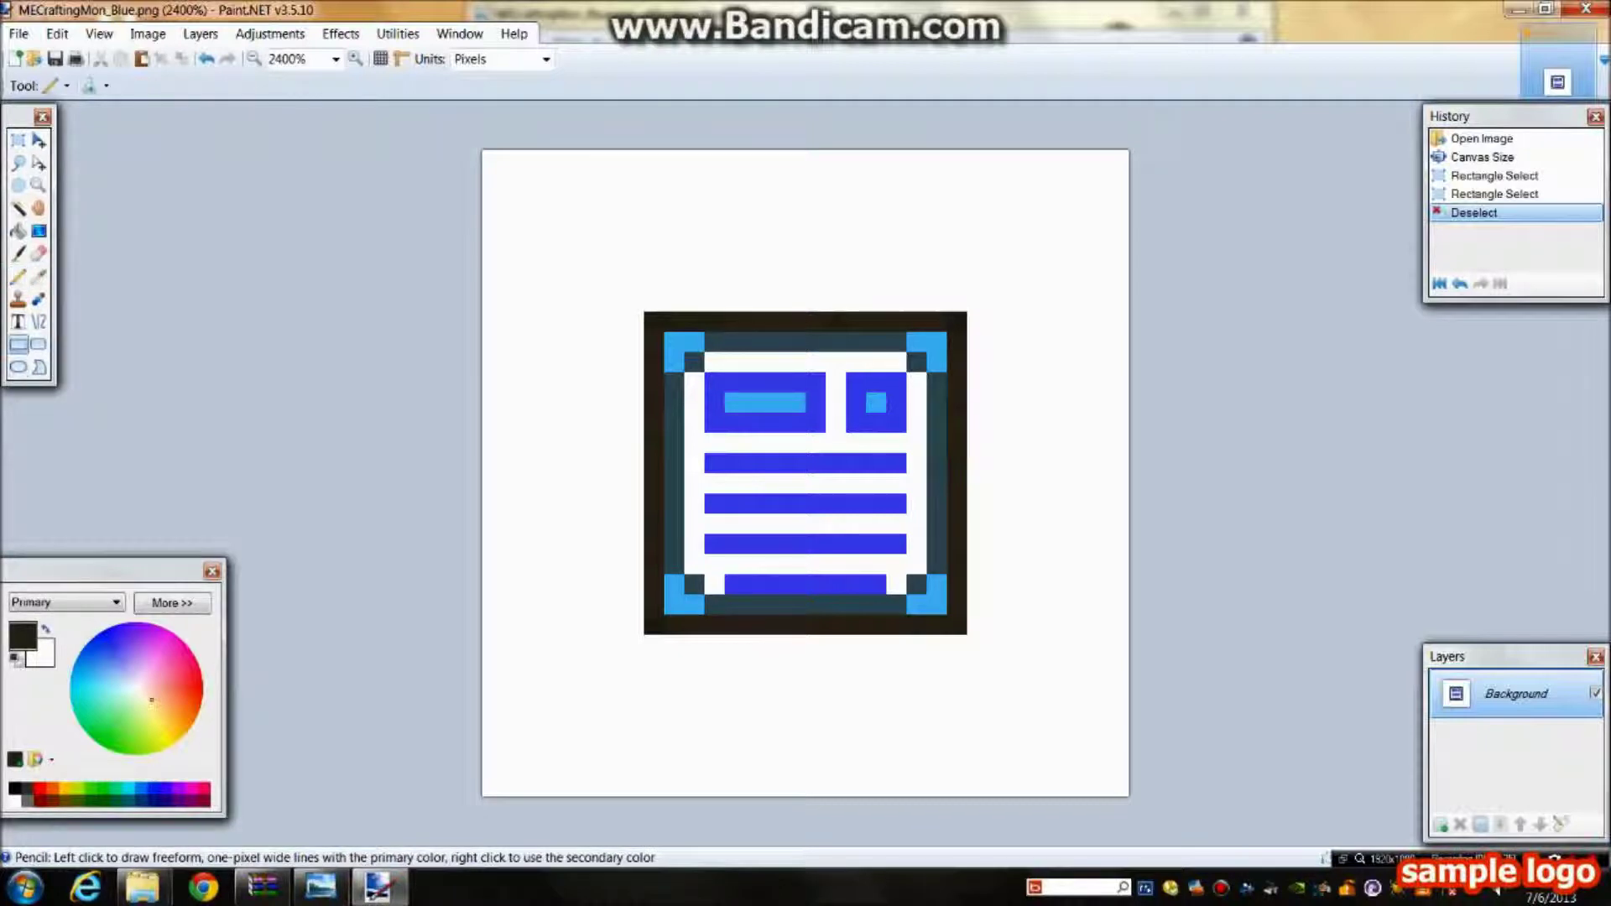
{"action": "left_click_drag", "start_coordinate": [675, 342], "coordinate": [1120, 787]}
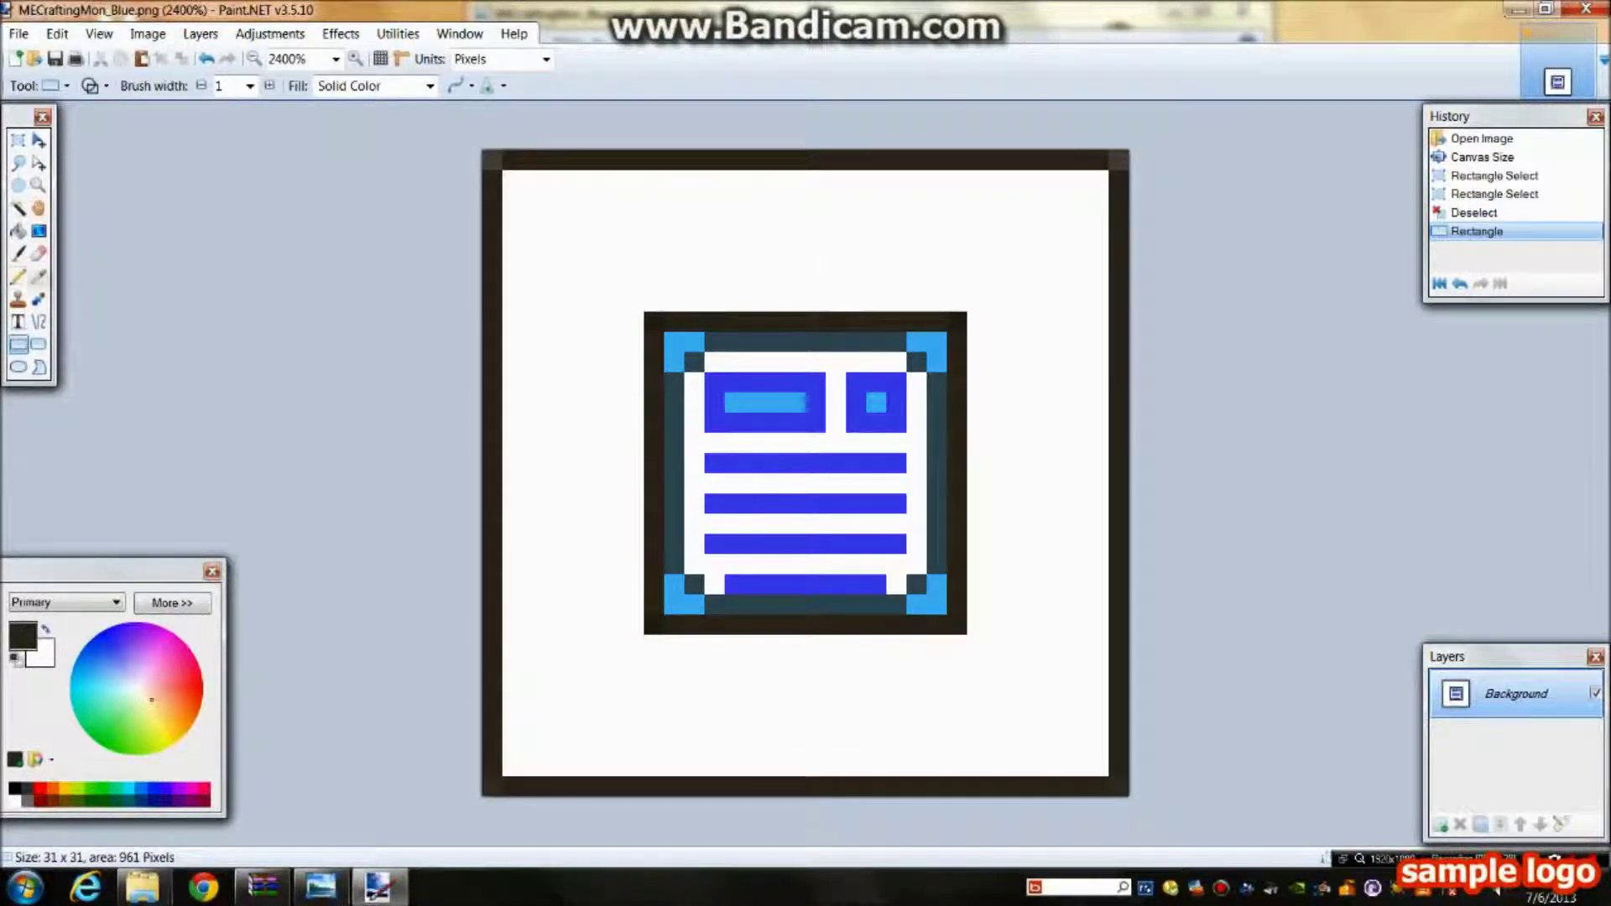
Step: Recolour the four paler corner pixels of the outer dark frame with the Pencil so they match the frame
{"action": "key", "text": "p"}
{"action": "left_click", "coordinate": [803, 402]}
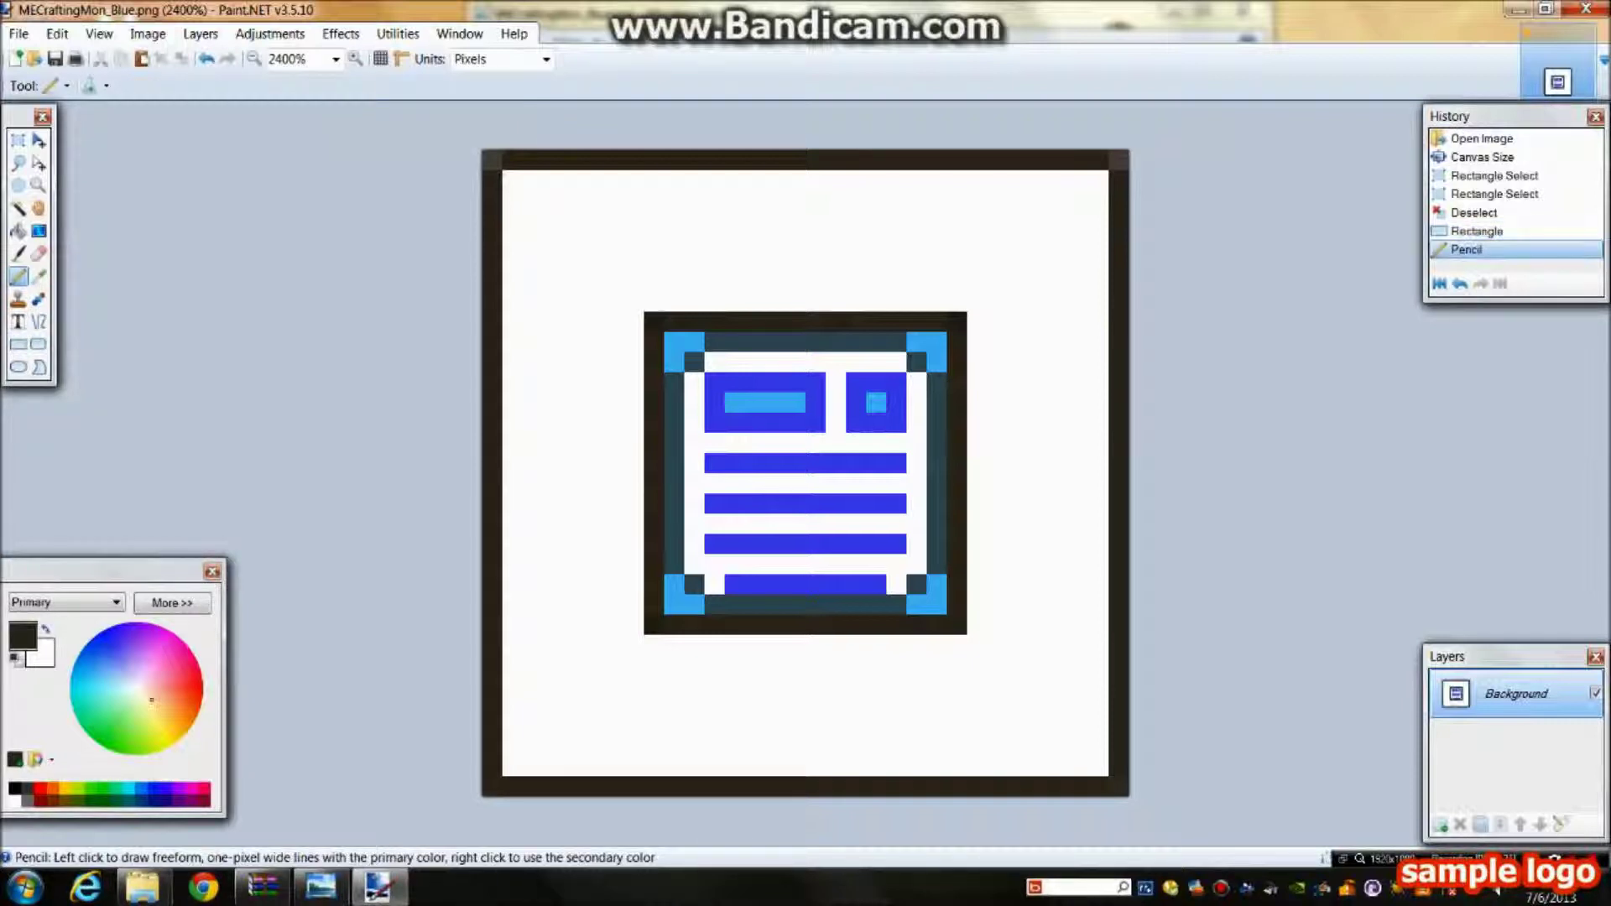
{"action": "left_click", "coordinate": [804, 403]}
{"action": "left_click", "coordinate": [804, 403]}
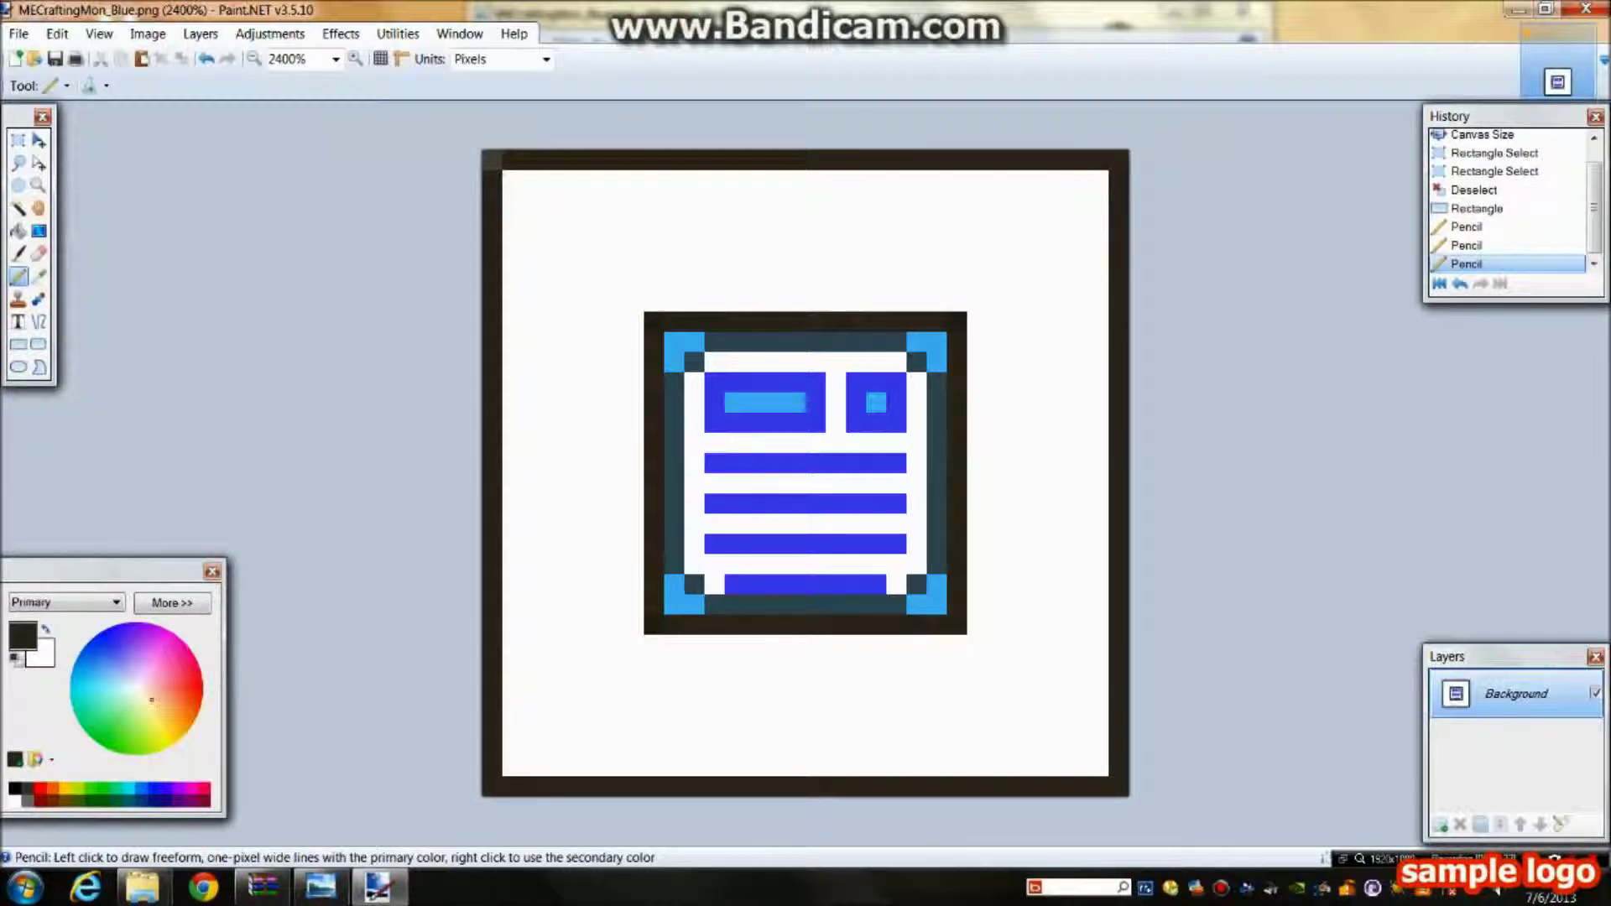
{"action": "left_click", "coordinate": [803, 403]}
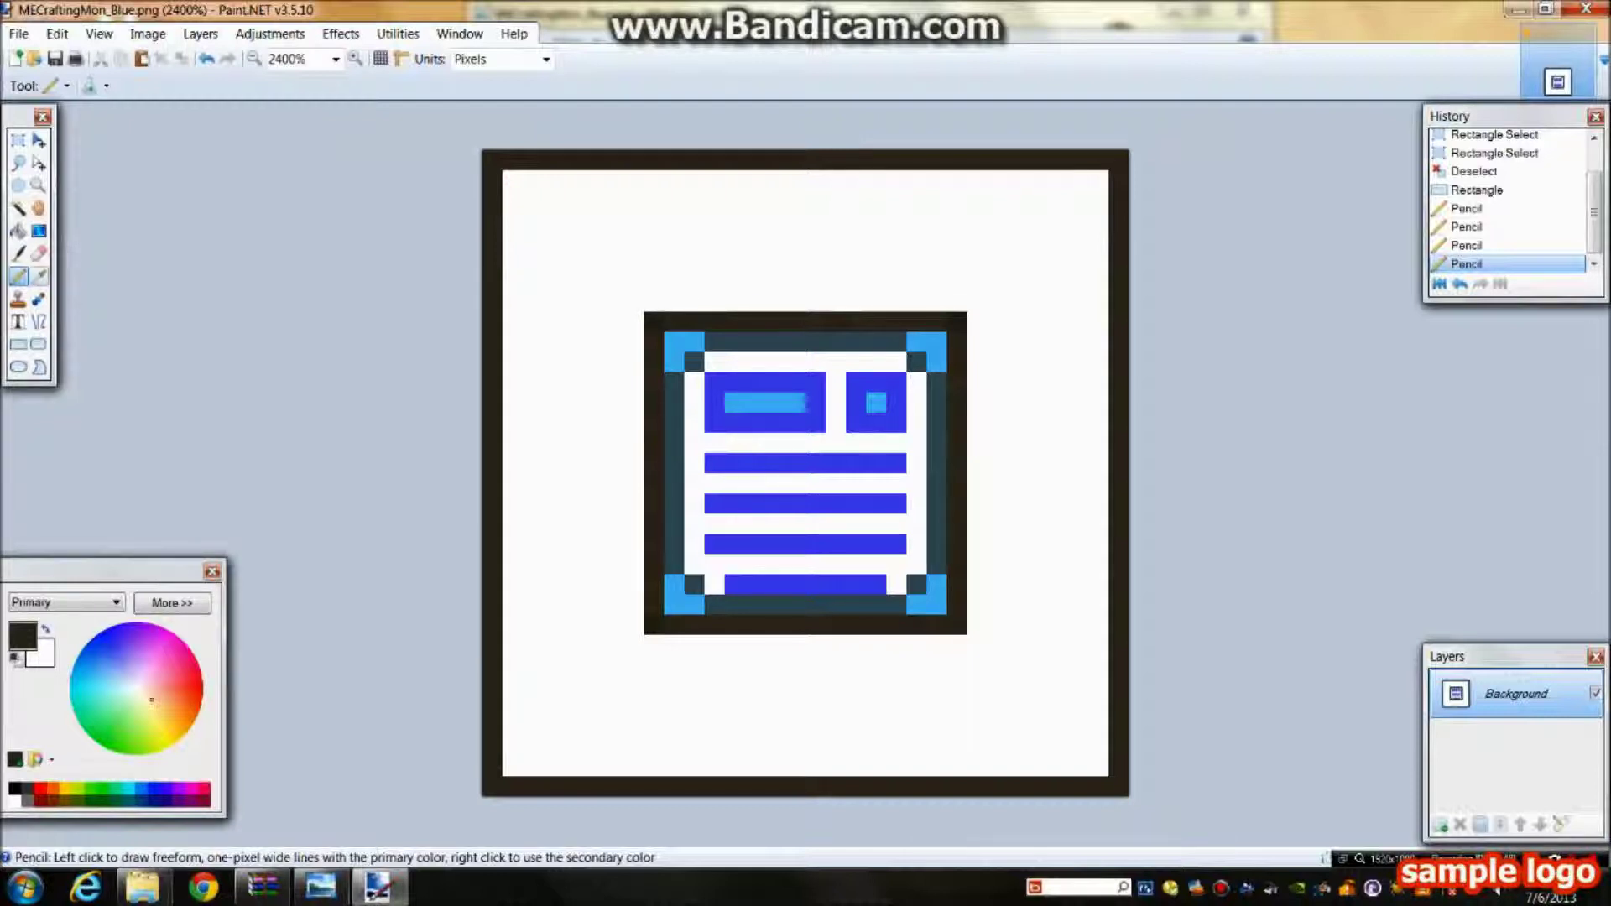
Step: Pick the texture's light blue as primary colour and draw a 29 x 29 pixel rectangle outline just inside the dark frame
{"action": "left_click", "coordinate": [38, 276]}
{"action": "left_click", "coordinate": [805, 403]}
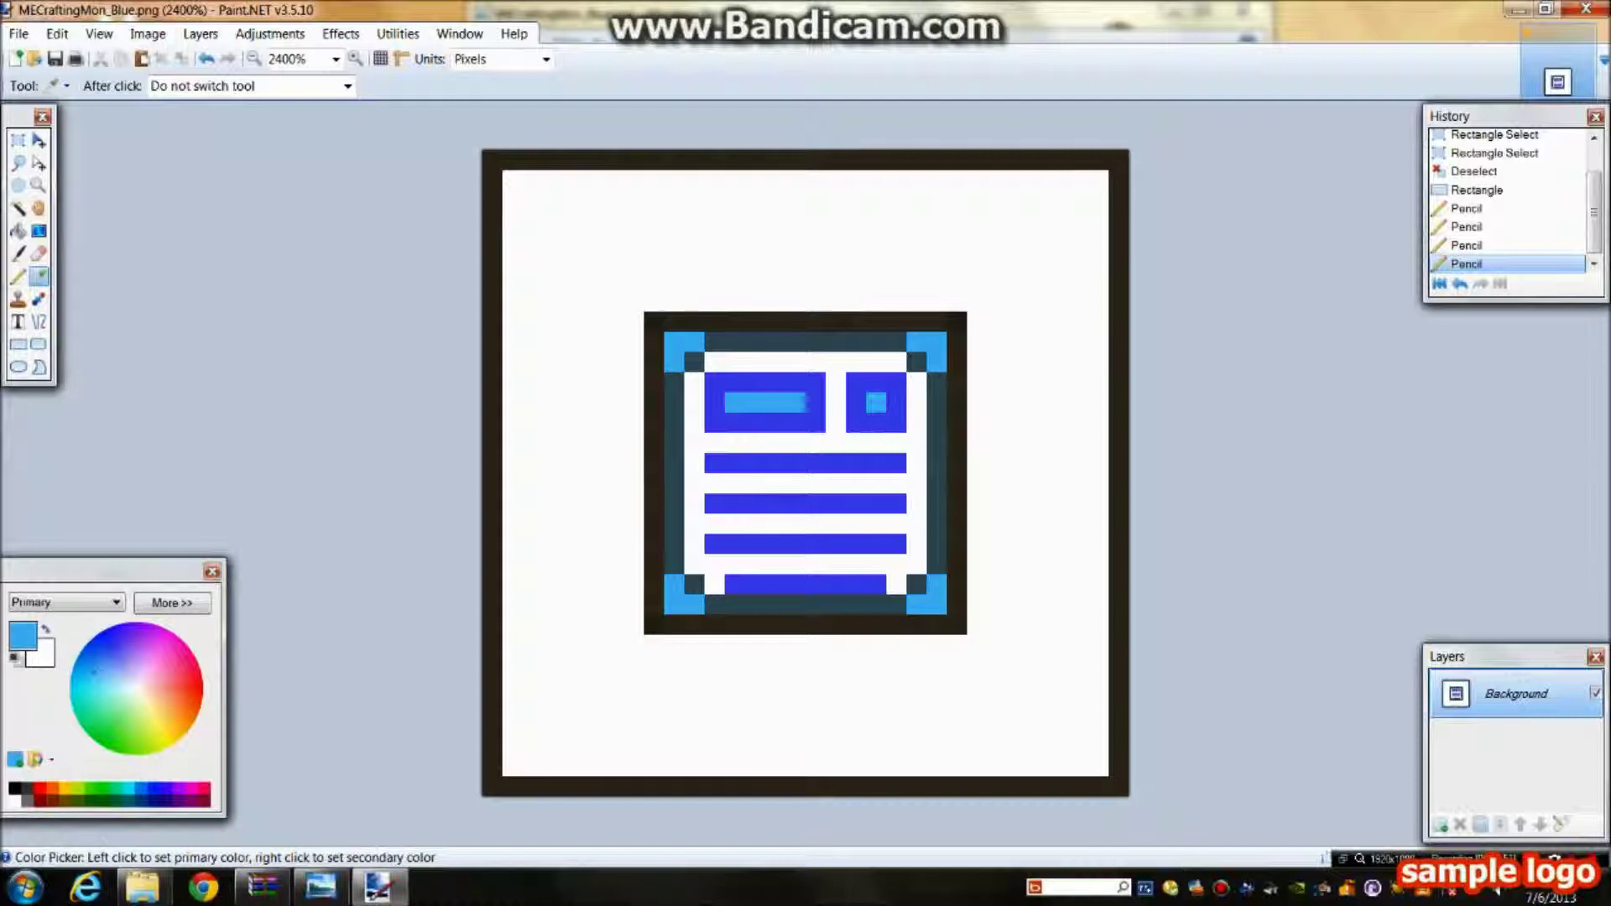
{"action": "left_click", "coordinate": [19, 344]}
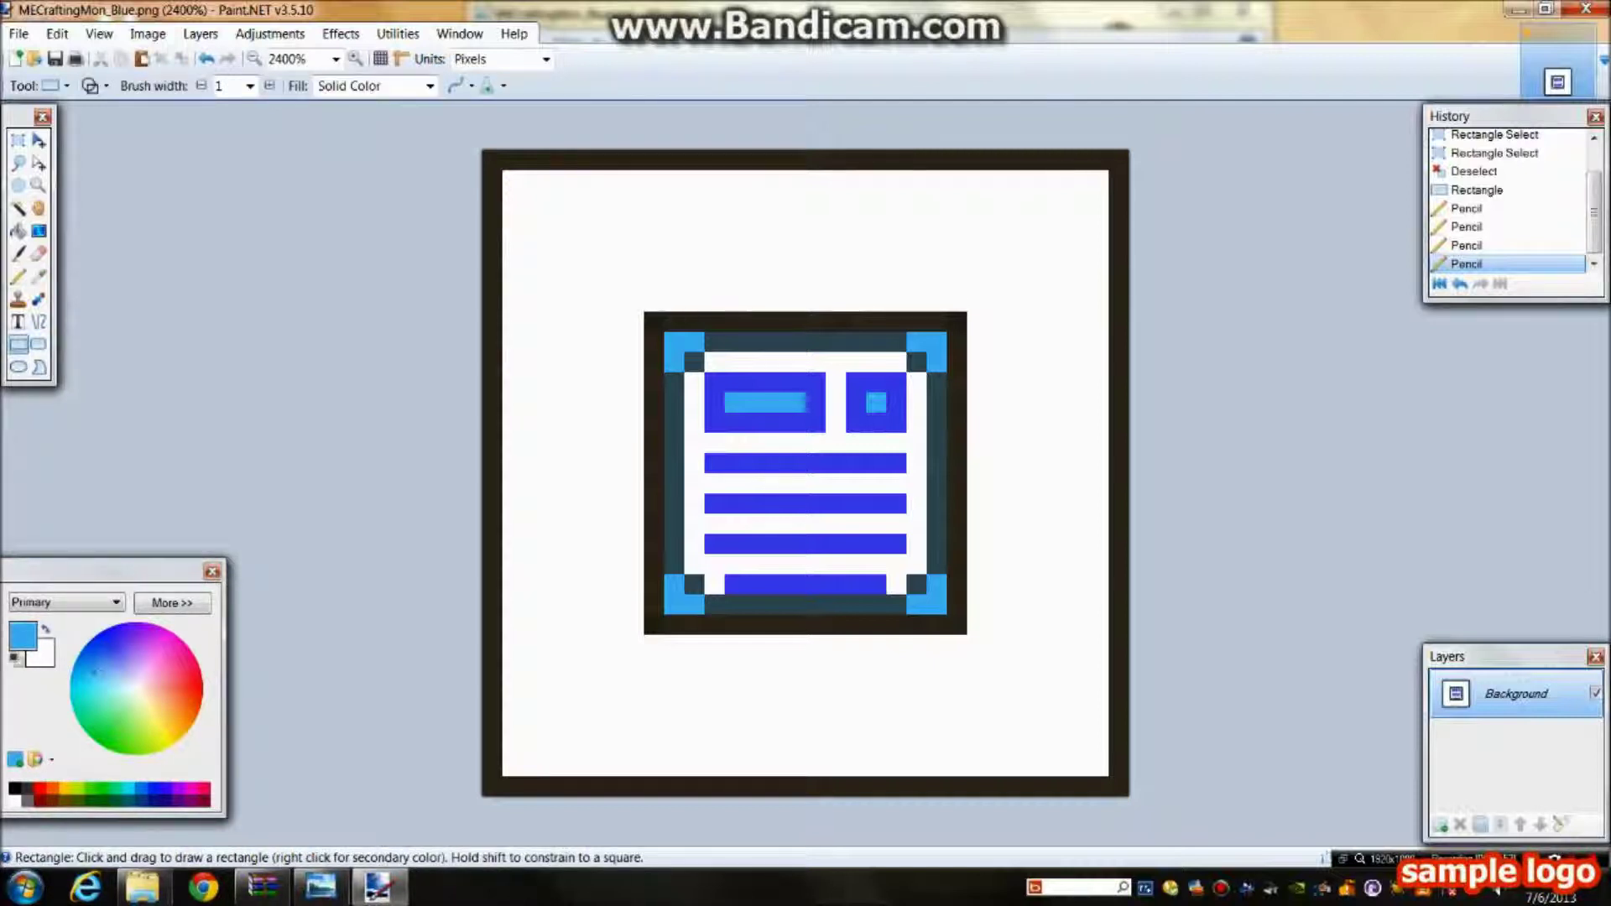
{"action": "left_click_drag", "start_coordinate": [513, 181], "coordinate": [1099, 766]}
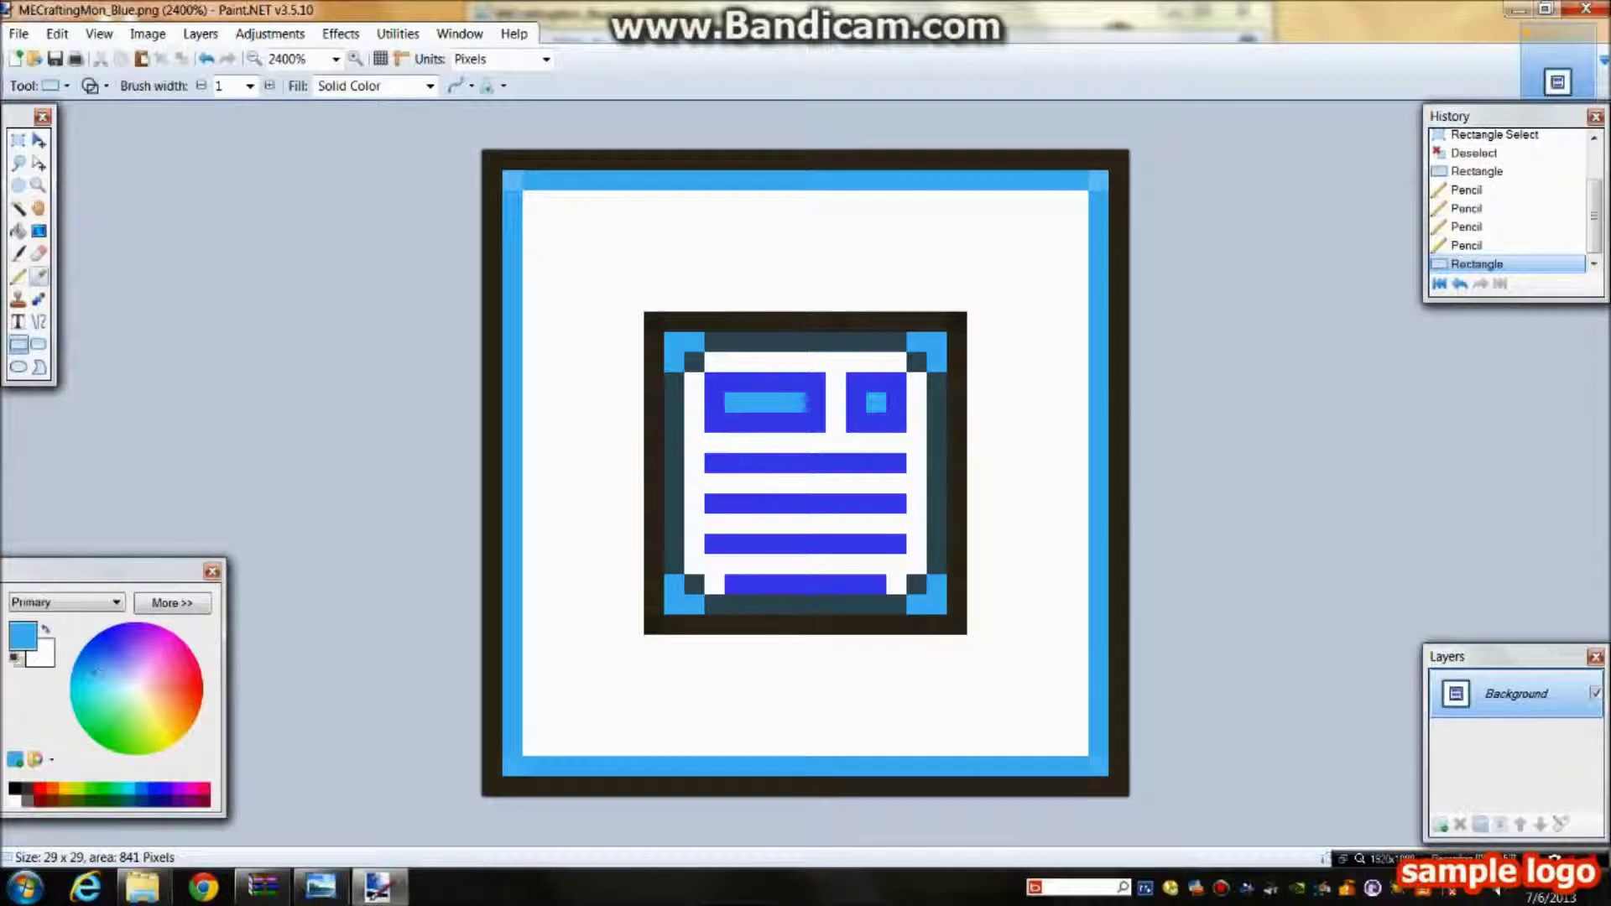
Step: Fill the paler corner pixels of the light blue frame with solid light blue using the Pencil
{"action": "left_click", "coordinate": [39, 276]}
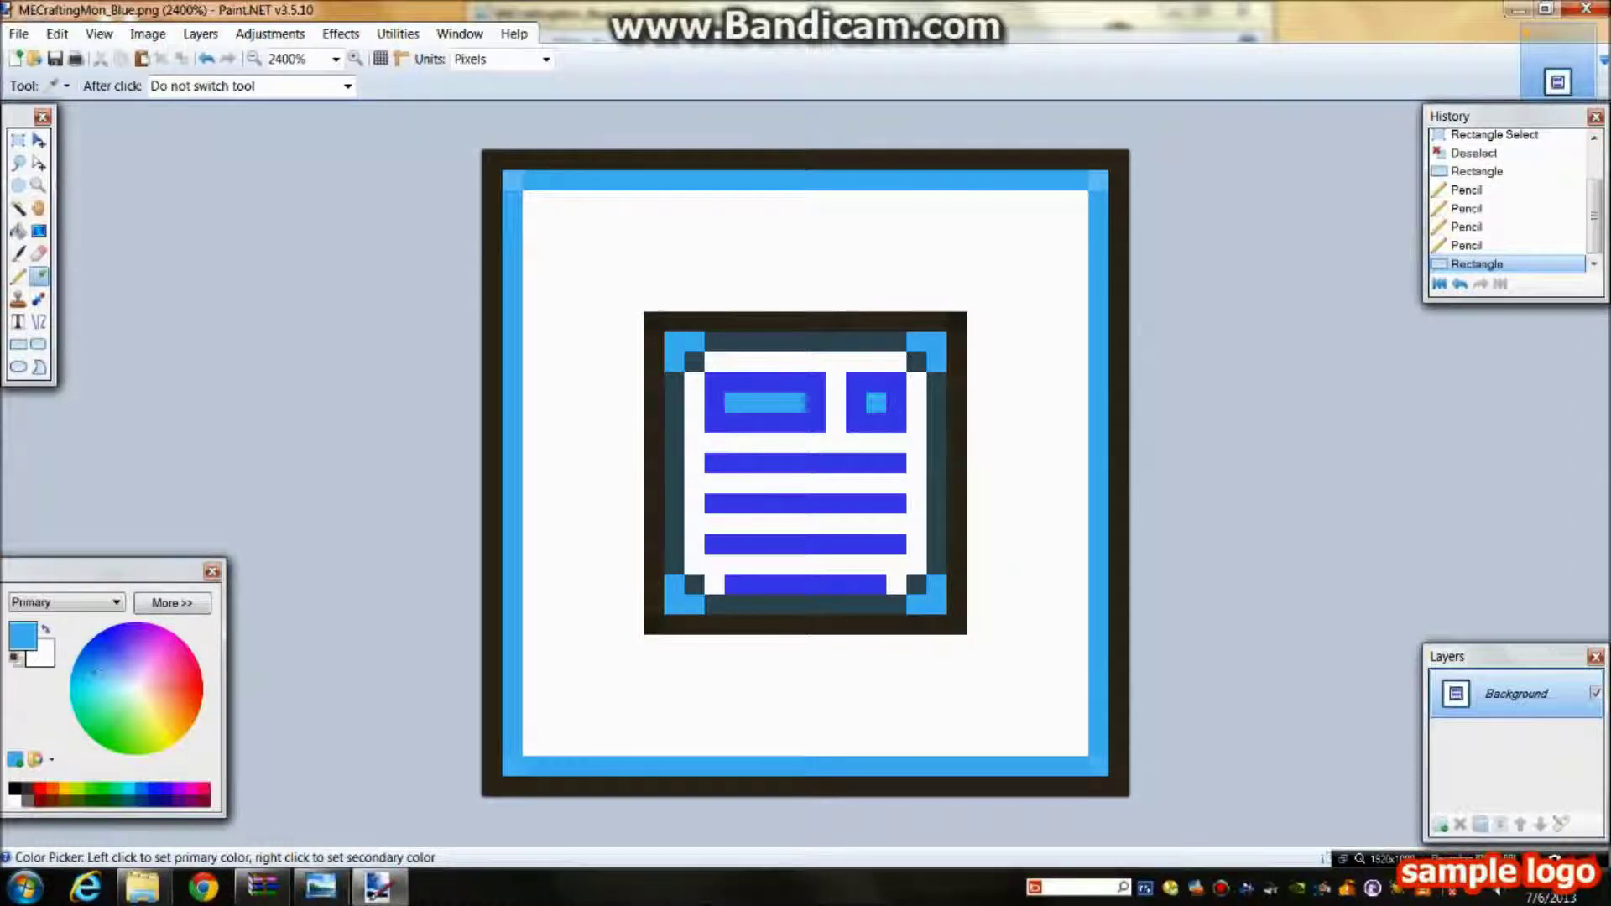
{"action": "left_click", "coordinate": [18, 277]}
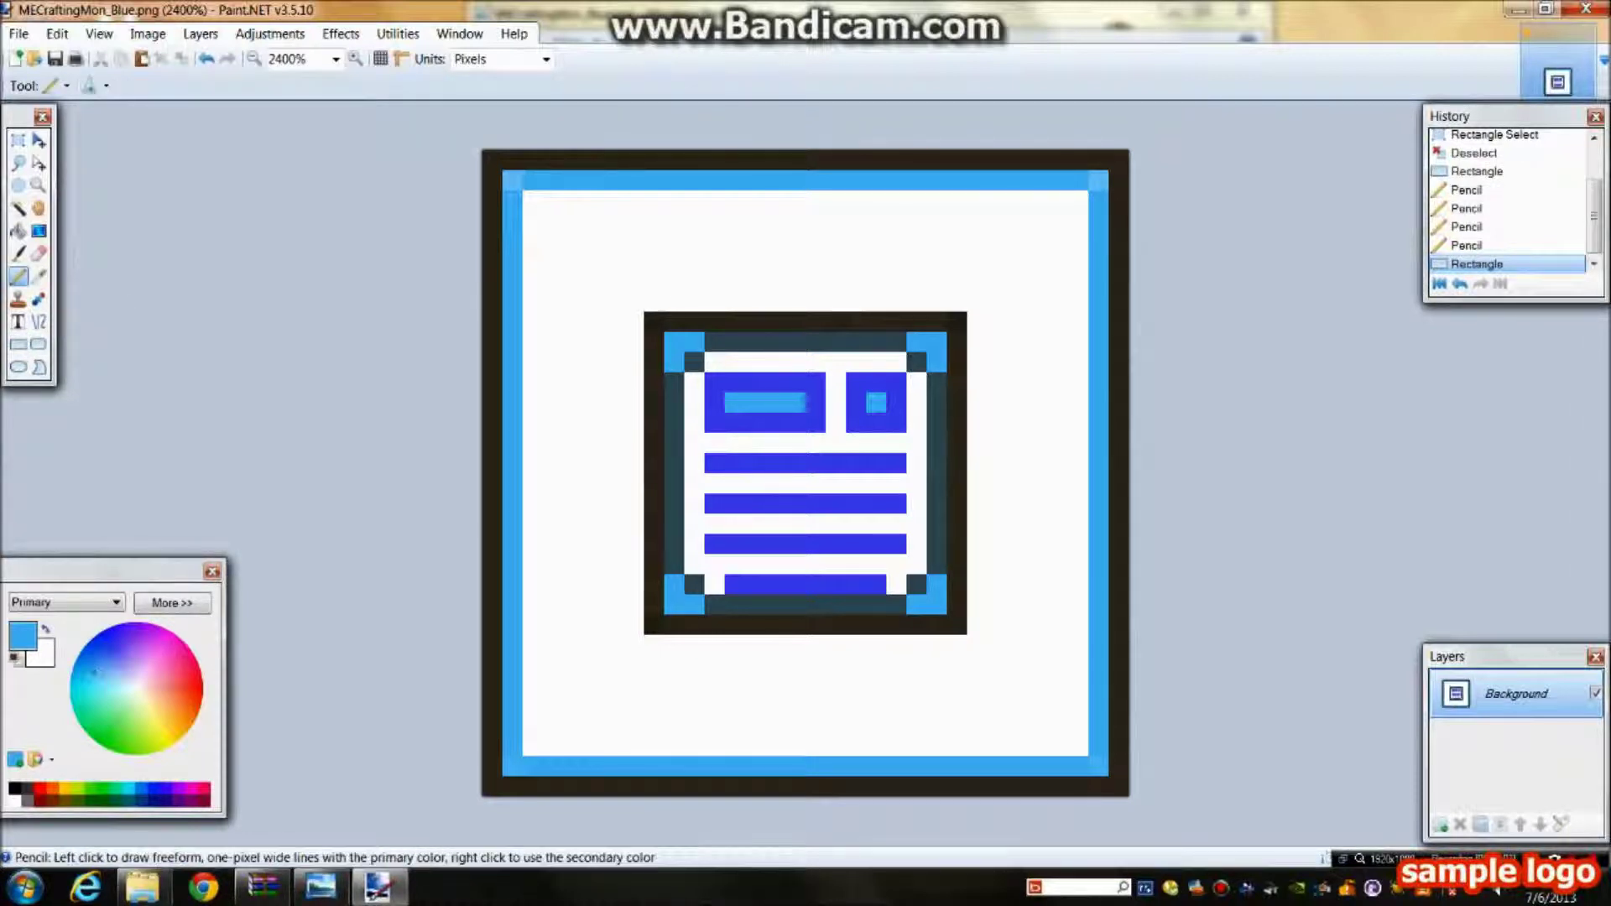
{"action": "left_click", "coordinate": [804, 402]}
{"action": "left_click", "coordinate": [805, 403]}
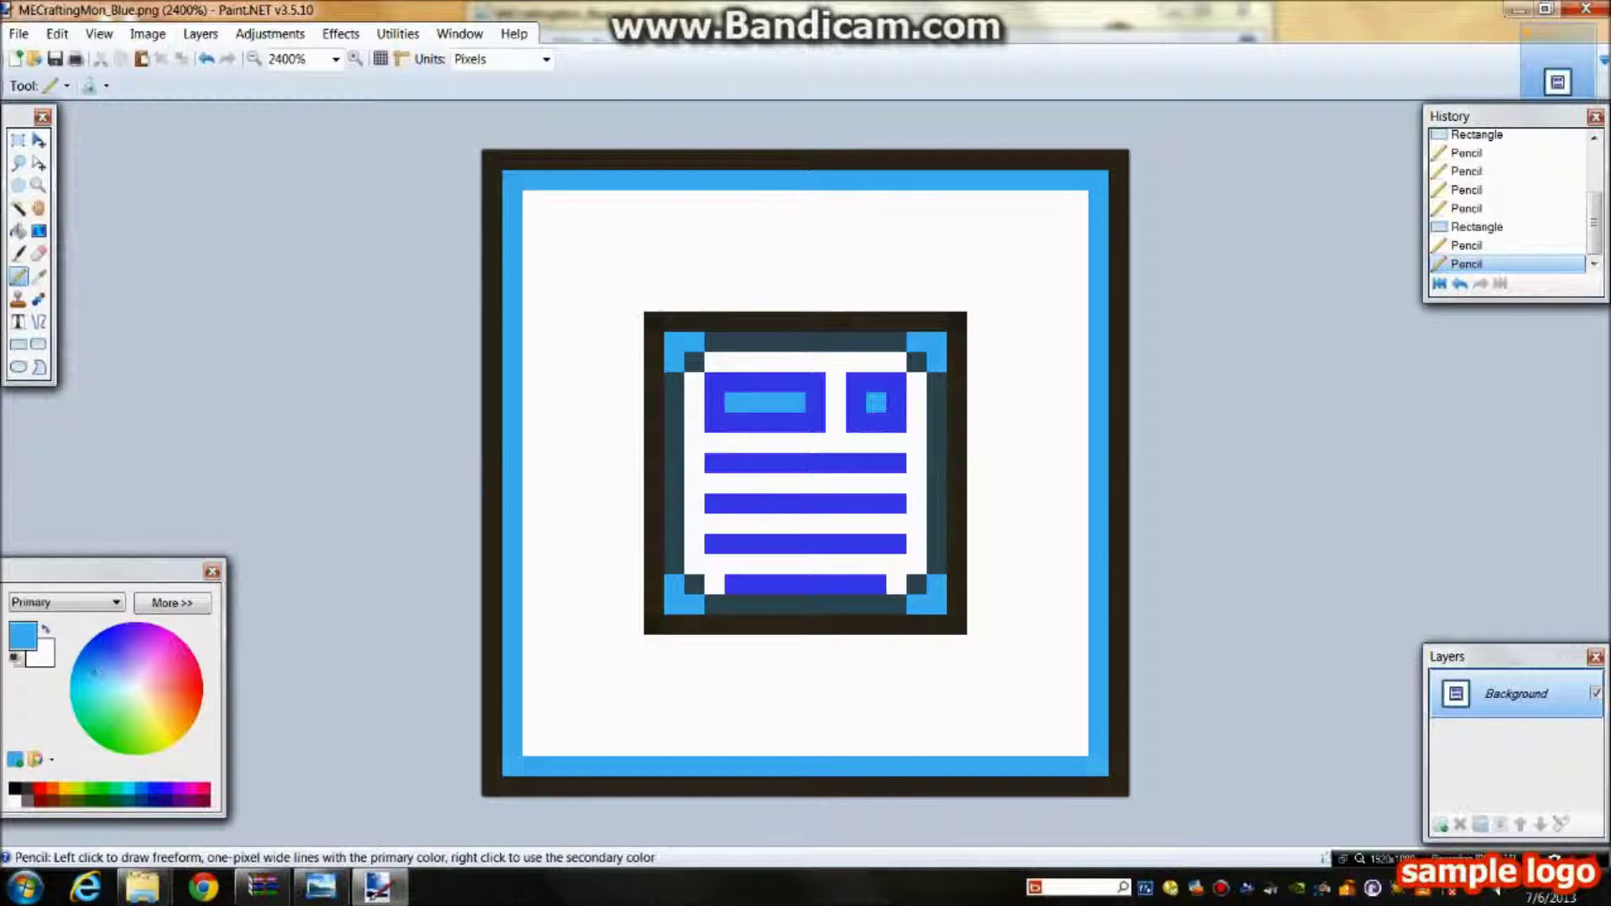
Step: Pick the dark teal of the original inner border and draw a 27 x 27 pixel rectangle outline inside the light blue frame
{"action": "key", "text": "k"}
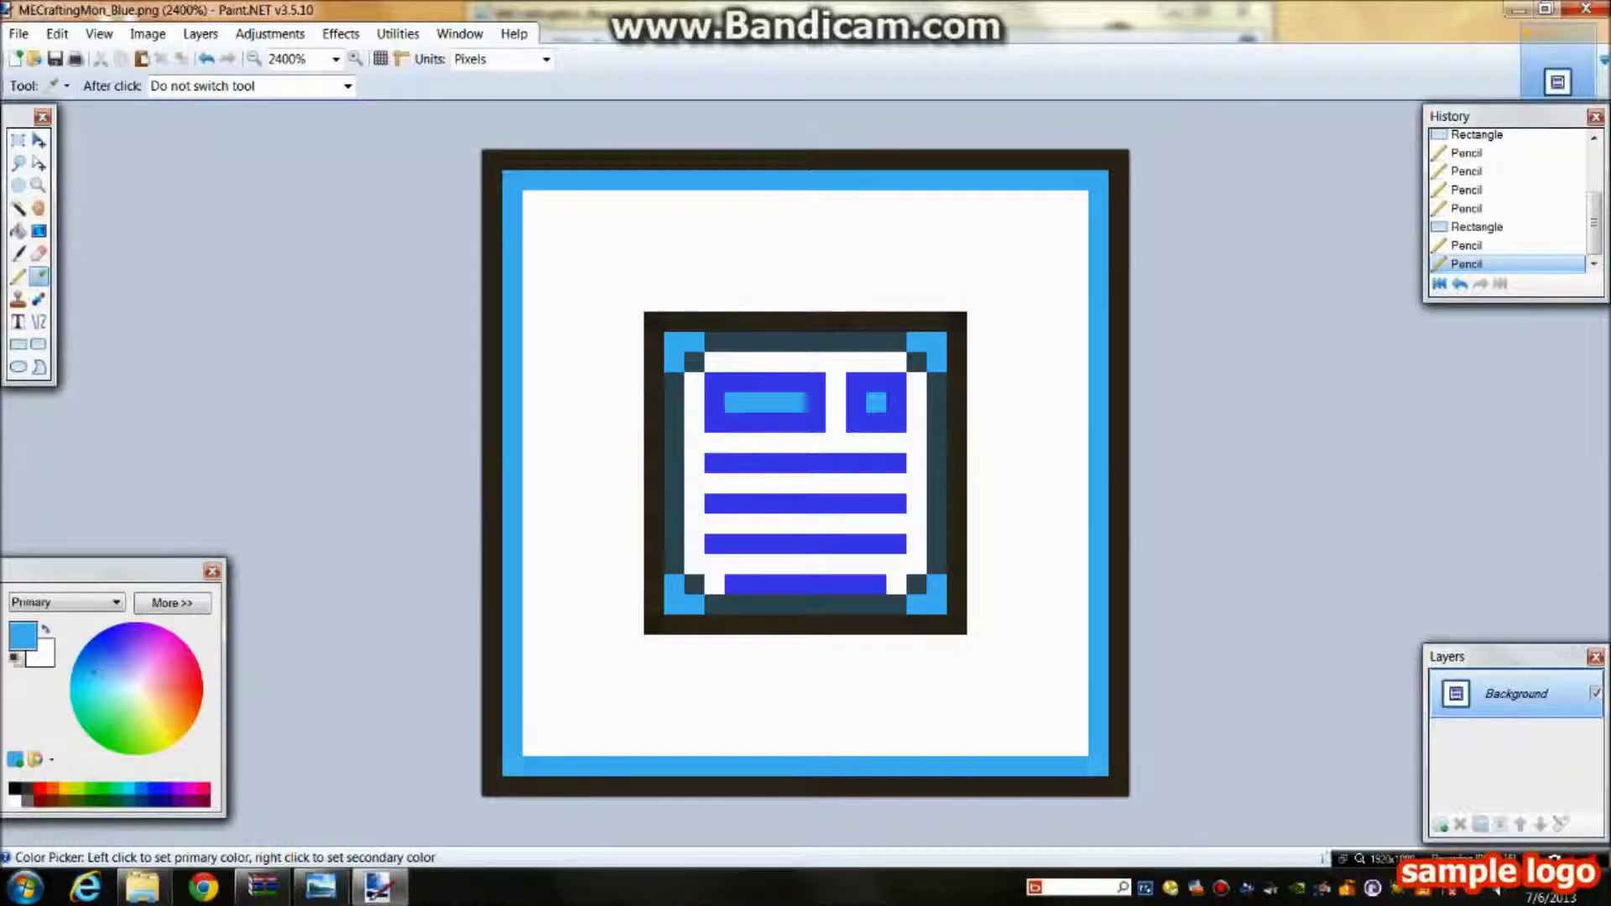
{"action": "left_click", "coordinate": [799, 342]}
{"action": "left_click", "coordinate": [17, 344]}
{"action": "left_click_drag", "start_coordinate": [533, 200], "coordinate": [1082, 750]}
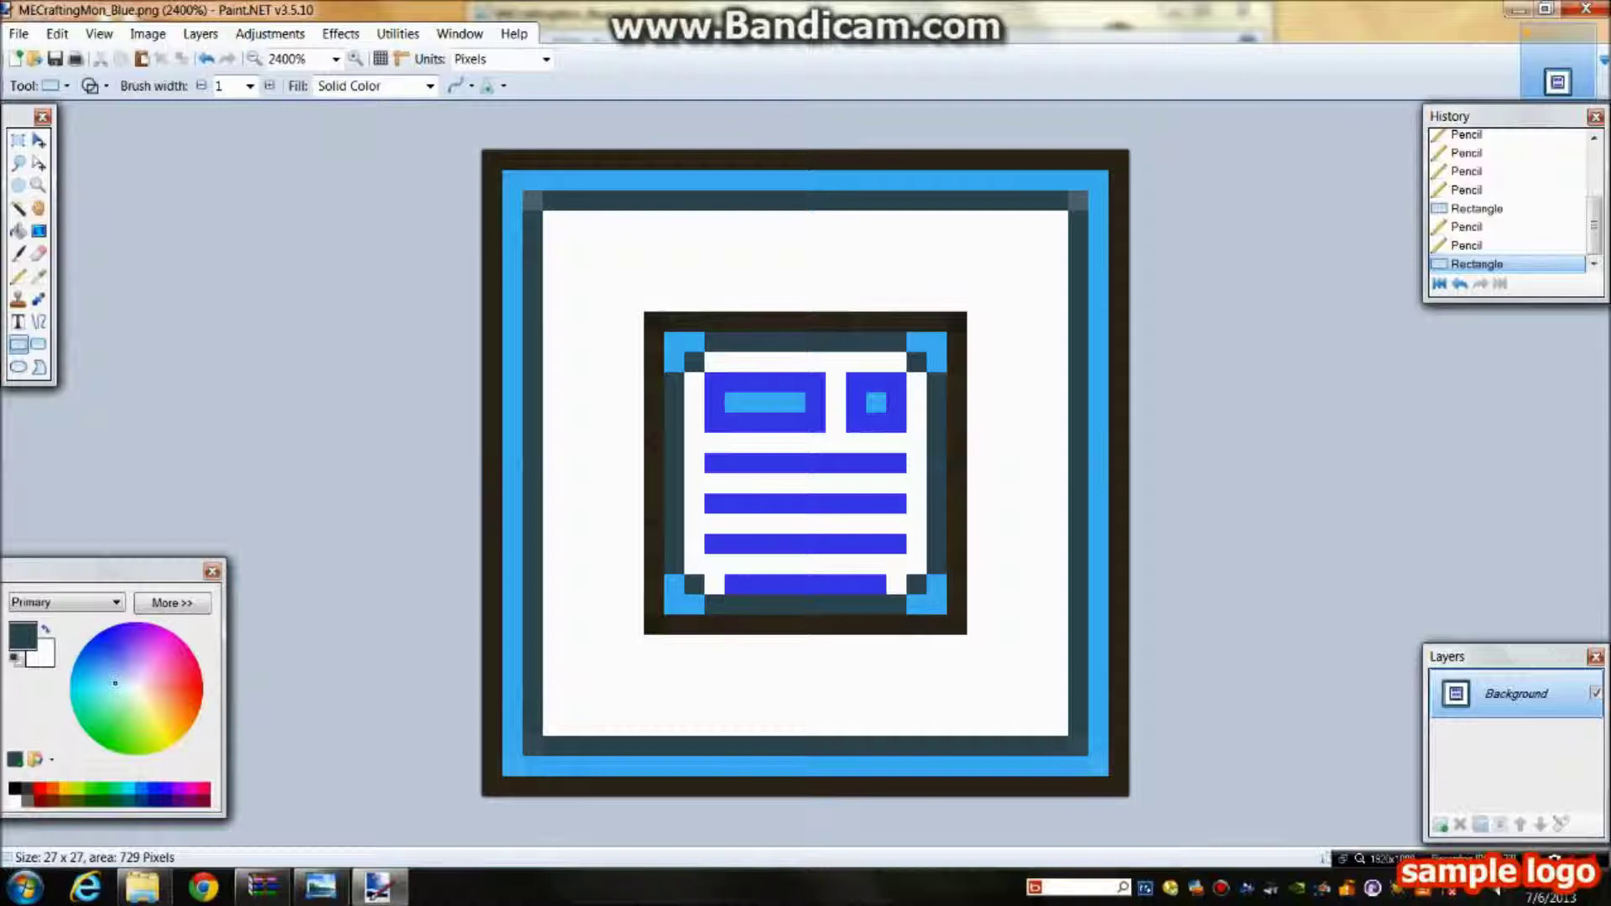
Step: Pick deep blue as primary and light blue as secondary, and pencil a long header box outline and a short light-blue-filled box above the old texture
{"action": "left_click", "coordinate": [38, 276]}
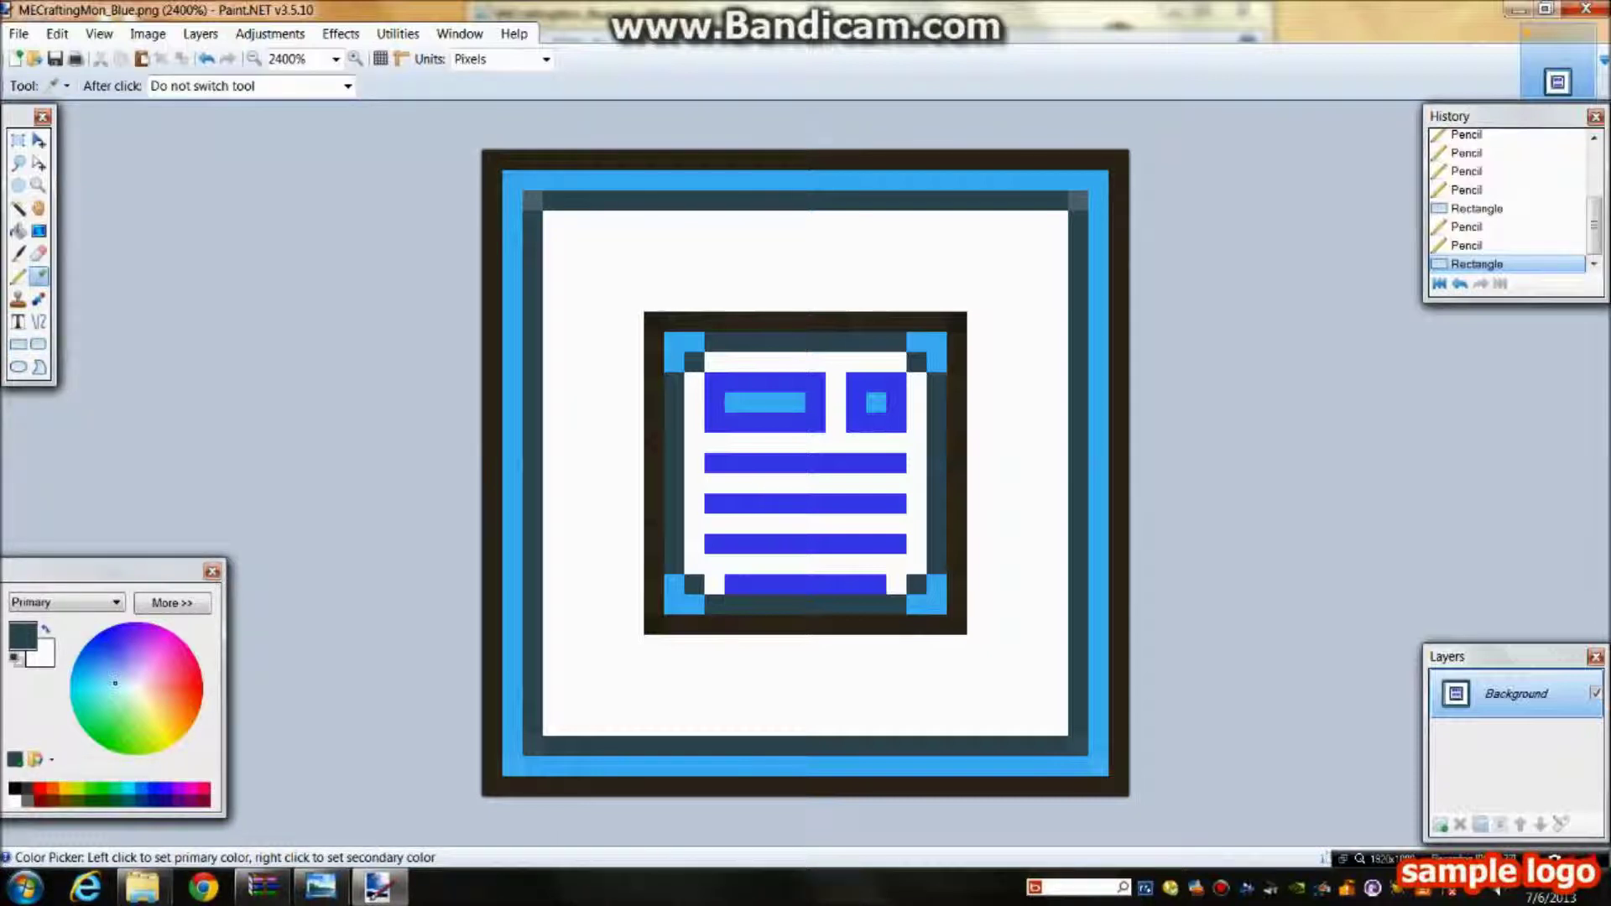
{"action": "left_click", "coordinate": [765, 383]}
{"action": "right_click", "coordinate": [766, 403]}
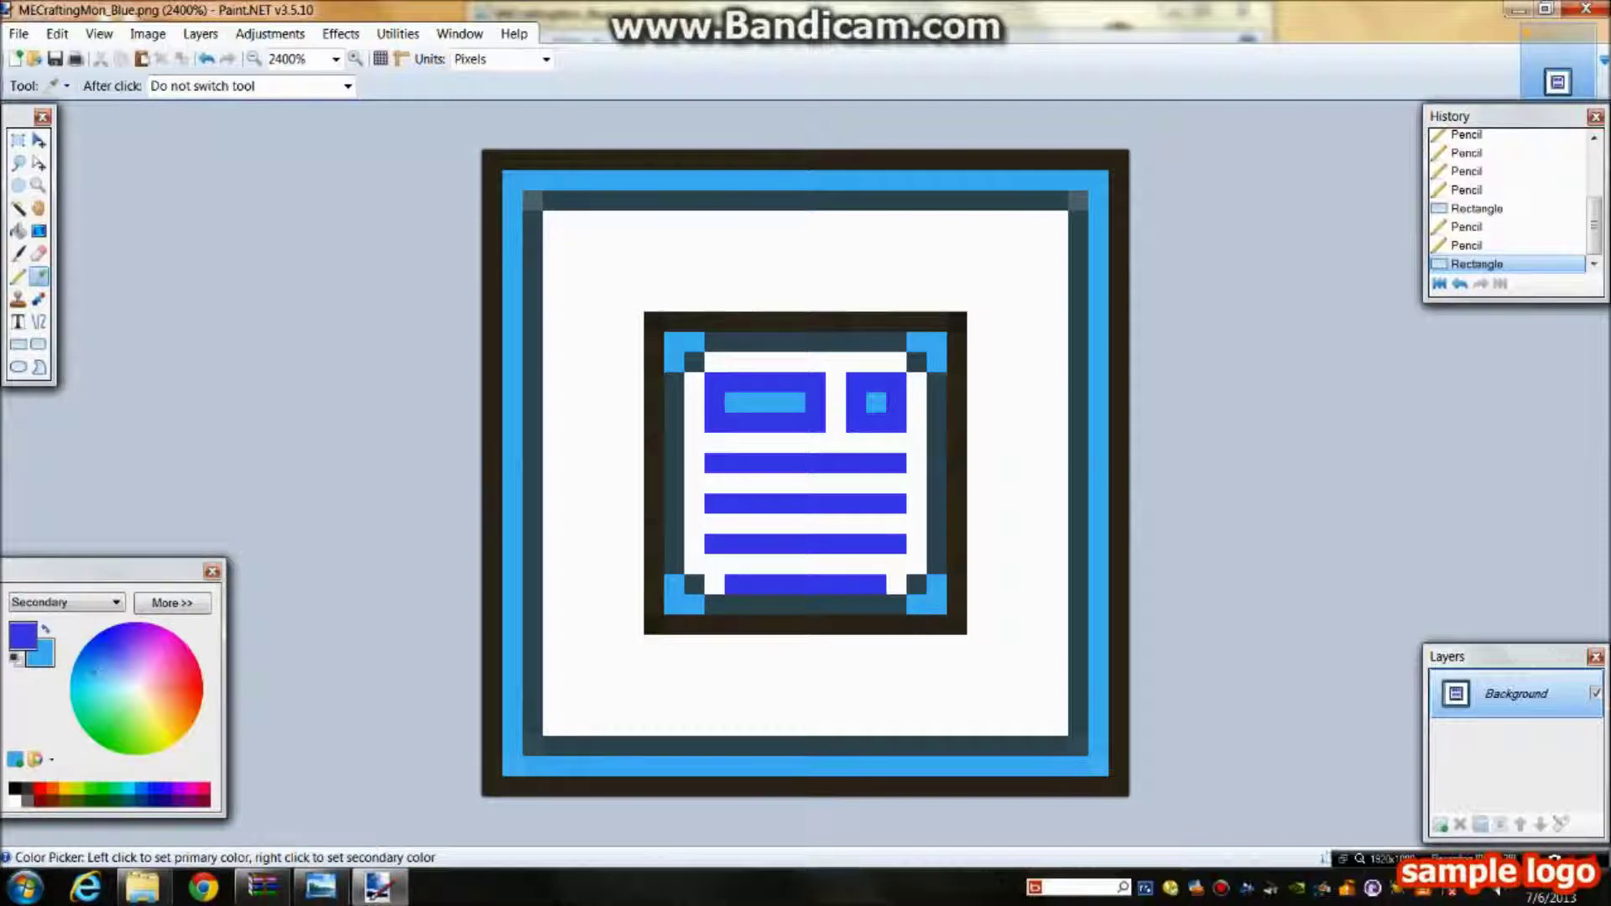
{"action": "left_click", "coordinate": [17, 276]}
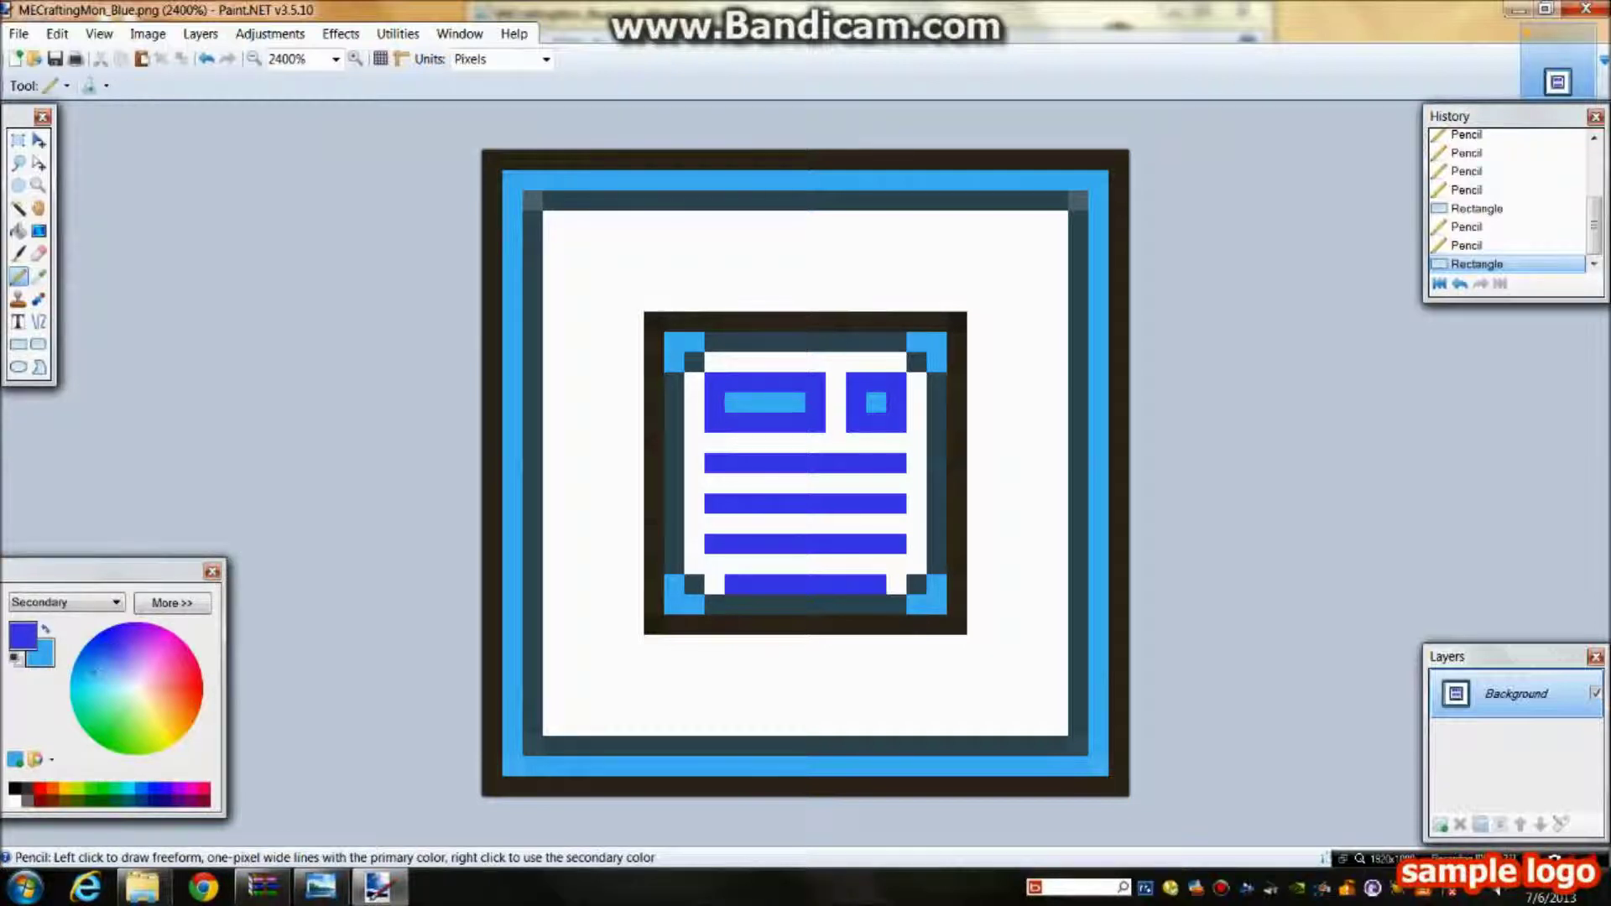
{"action": "left_click_drag", "start_coordinate": [567, 241], "coordinate": [826, 241]}
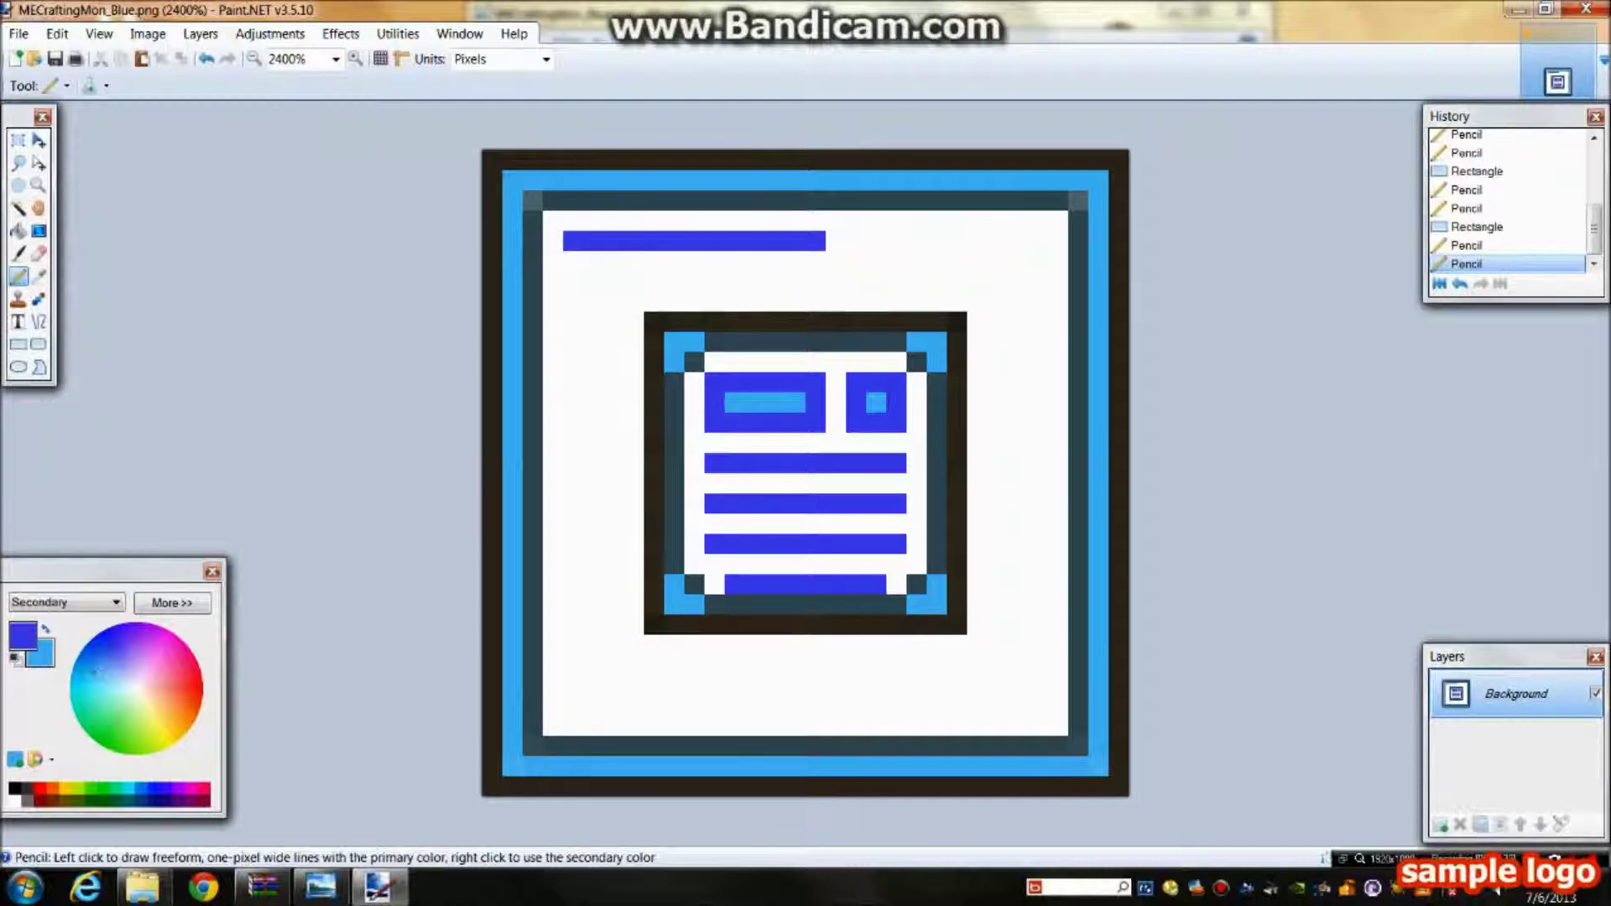
{"action": "mouse_move", "coordinate": [1038, 241]}
{"action": "left_mouse_down"}
{"action": "mouse_move", "coordinate": [956, 241]}
{"action": "mouse_move", "coordinate": [1038, 261]}
{"action": "mouse_move", "coordinate": [1038, 281]}
{"action": "mouse_move", "coordinate": [956, 281]}
{"action": "mouse_move", "coordinate": [957, 261]}
{"action": "mouse_move", "coordinate": [1017, 261]}
{"action": "left_mouse_up"}
{"action": "mouse_move", "coordinate": [835, 241]}
{"action": "left_mouse_down"}
{"action": "mouse_move", "coordinate": [896, 241]}
{"action": "mouse_move", "coordinate": [896, 261]}
{"action": "mouse_move", "coordinate": [876, 281]}
{"action": "mouse_move", "coordinate": [775, 281]}
{"action": "left_mouse_up"}
{"action": "mouse_move", "coordinate": [573, 261]}
{"action": "left_mouse_down"}
{"action": "mouse_move", "coordinate": [573, 281]}
{"action": "mouse_move", "coordinate": [755, 281]}
{"action": "left_mouse_up"}
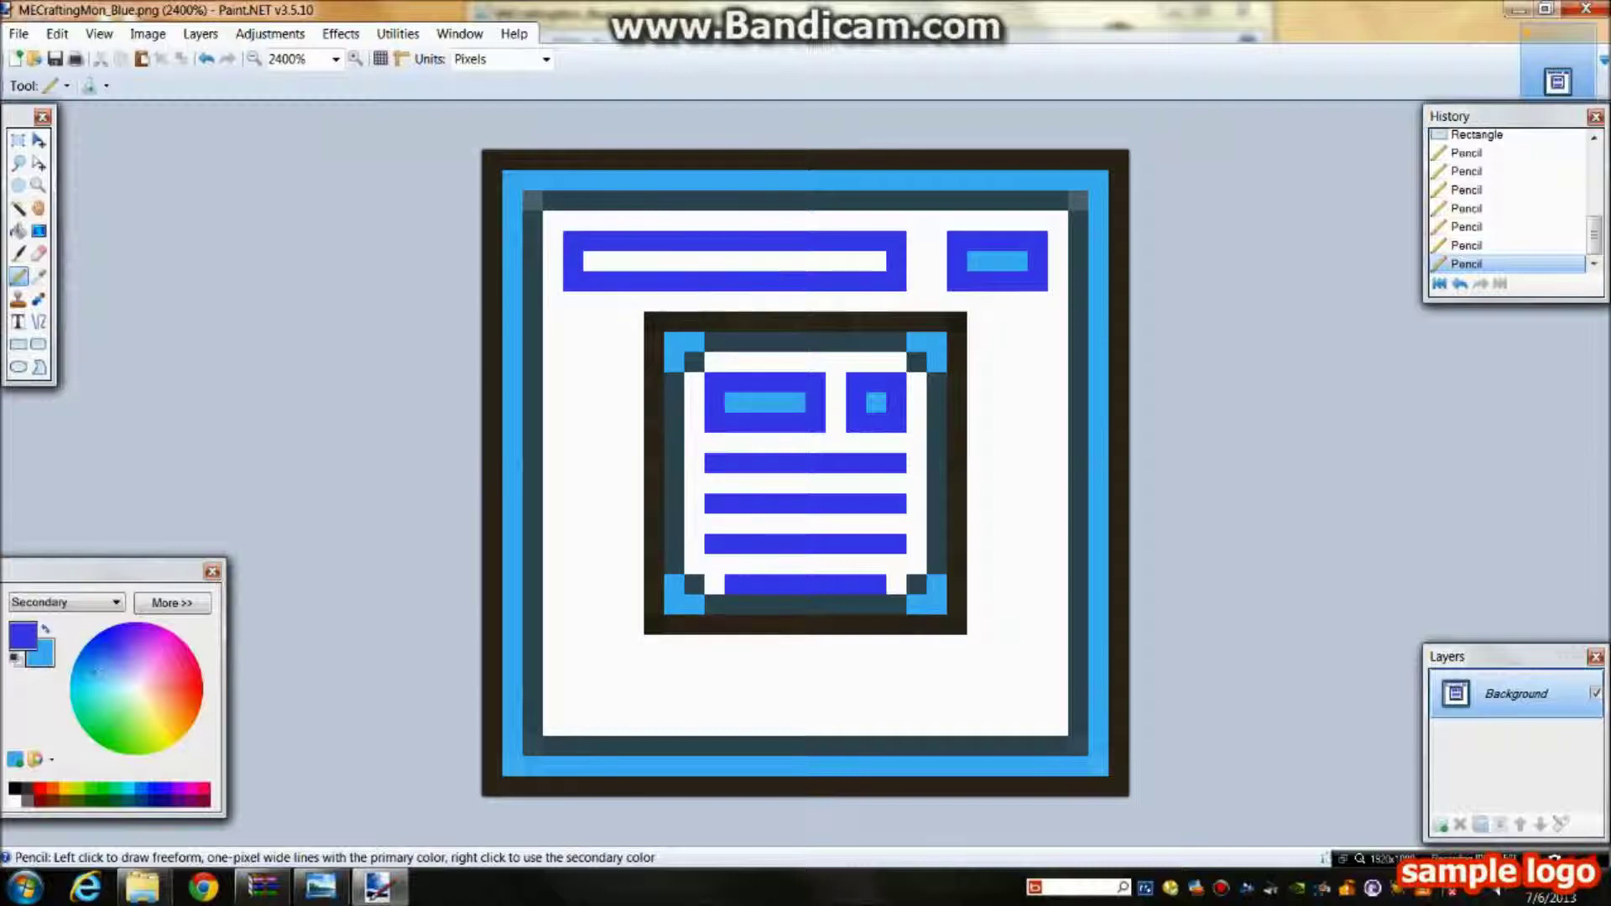
Step: Fill the long header box with light blue and extend its right end by one pixel
{"action": "left_click_drag", "start_coordinate": [594, 261], "coordinate": [886, 260]}
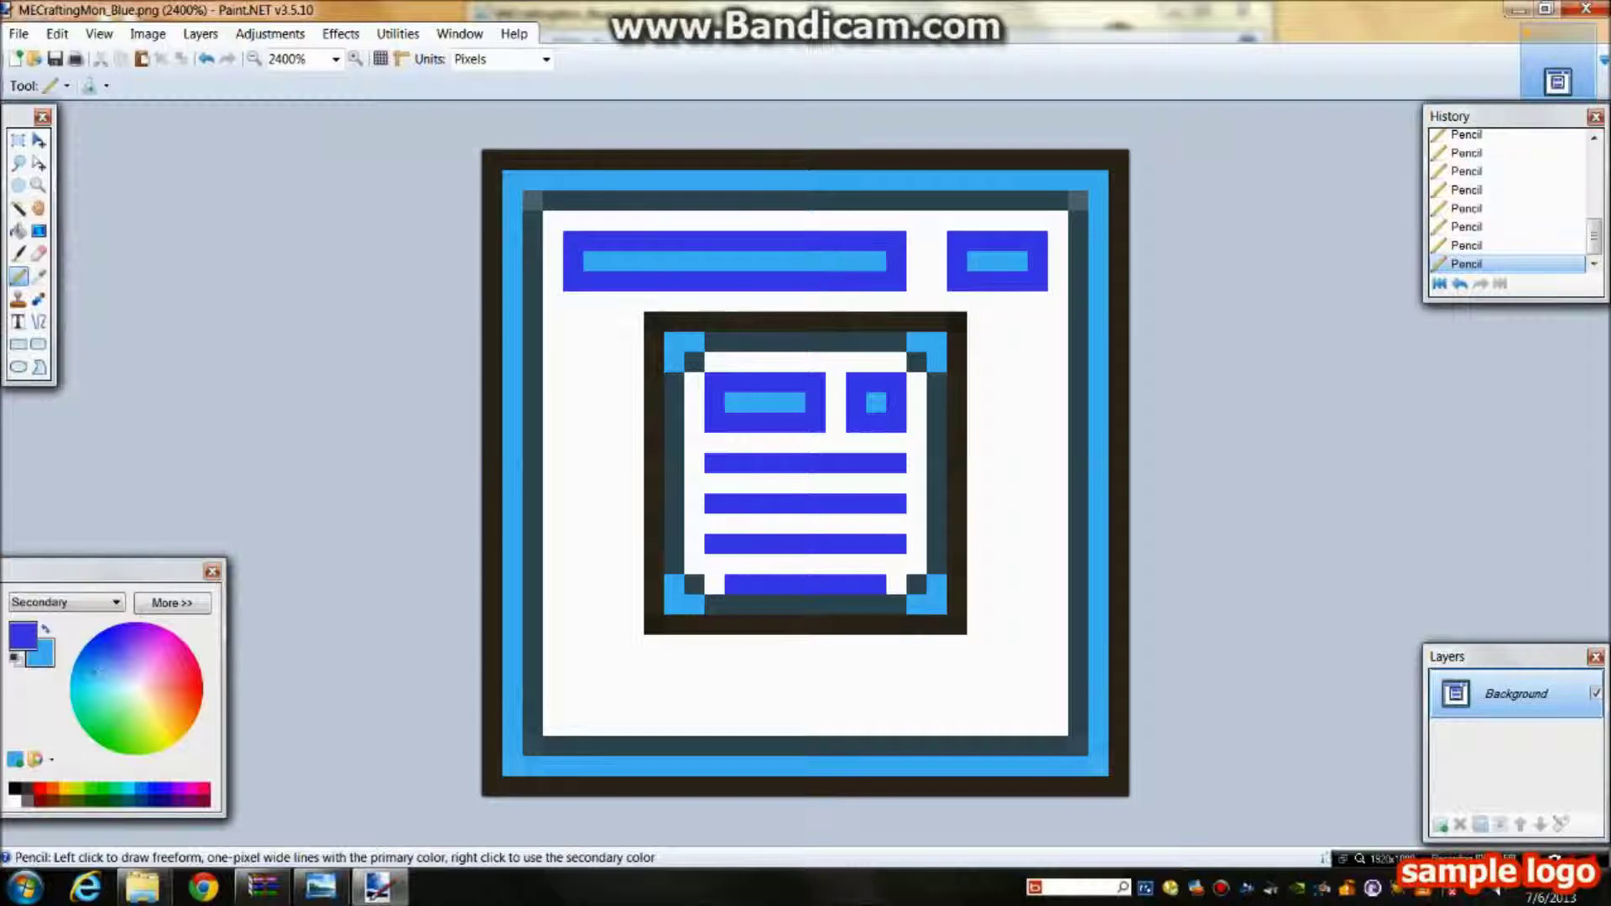
{"action": "left_click_drag", "start_coordinate": [916, 239], "coordinate": [916, 281]}
{"action": "left_click", "coordinate": [896, 261]}
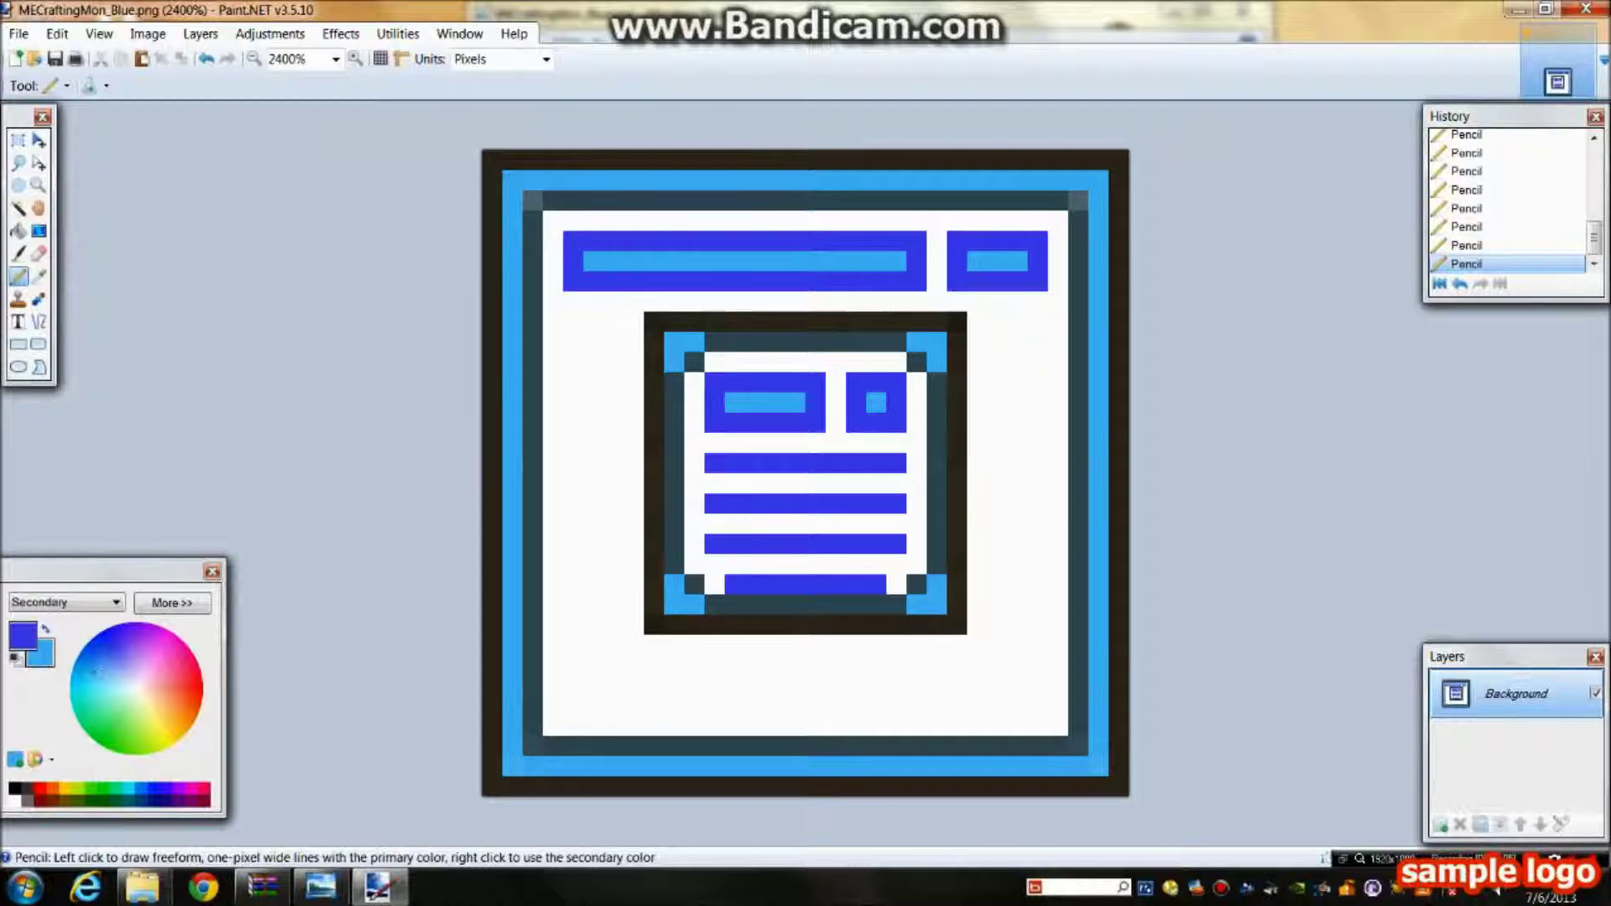
{"action": "mouse_move", "coordinate": [573, 322]}
{"action": "left_mouse_down"}
{"action": "mouse_move", "coordinate": [634, 342]}
{"action": "mouse_move", "coordinate": [695, 322]}
{"action": "left_mouse_up"}
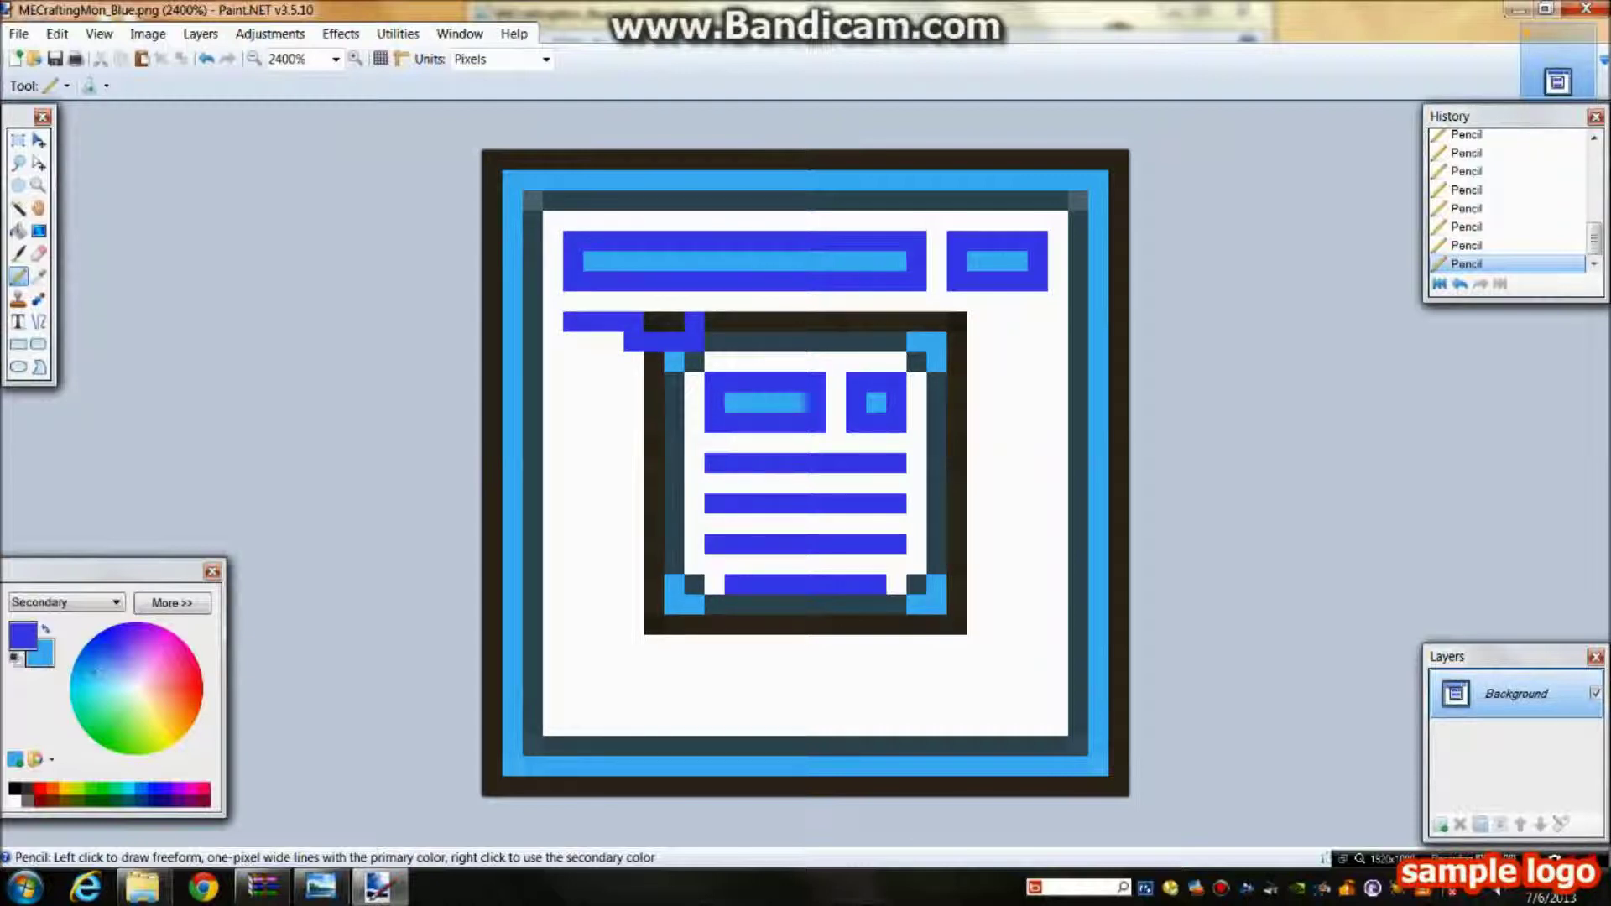
{"action": "key", "text": "ctrl+z"}
{"action": "left_click_drag", "start_coordinate": [573, 322], "coordinate": [714, 322]}
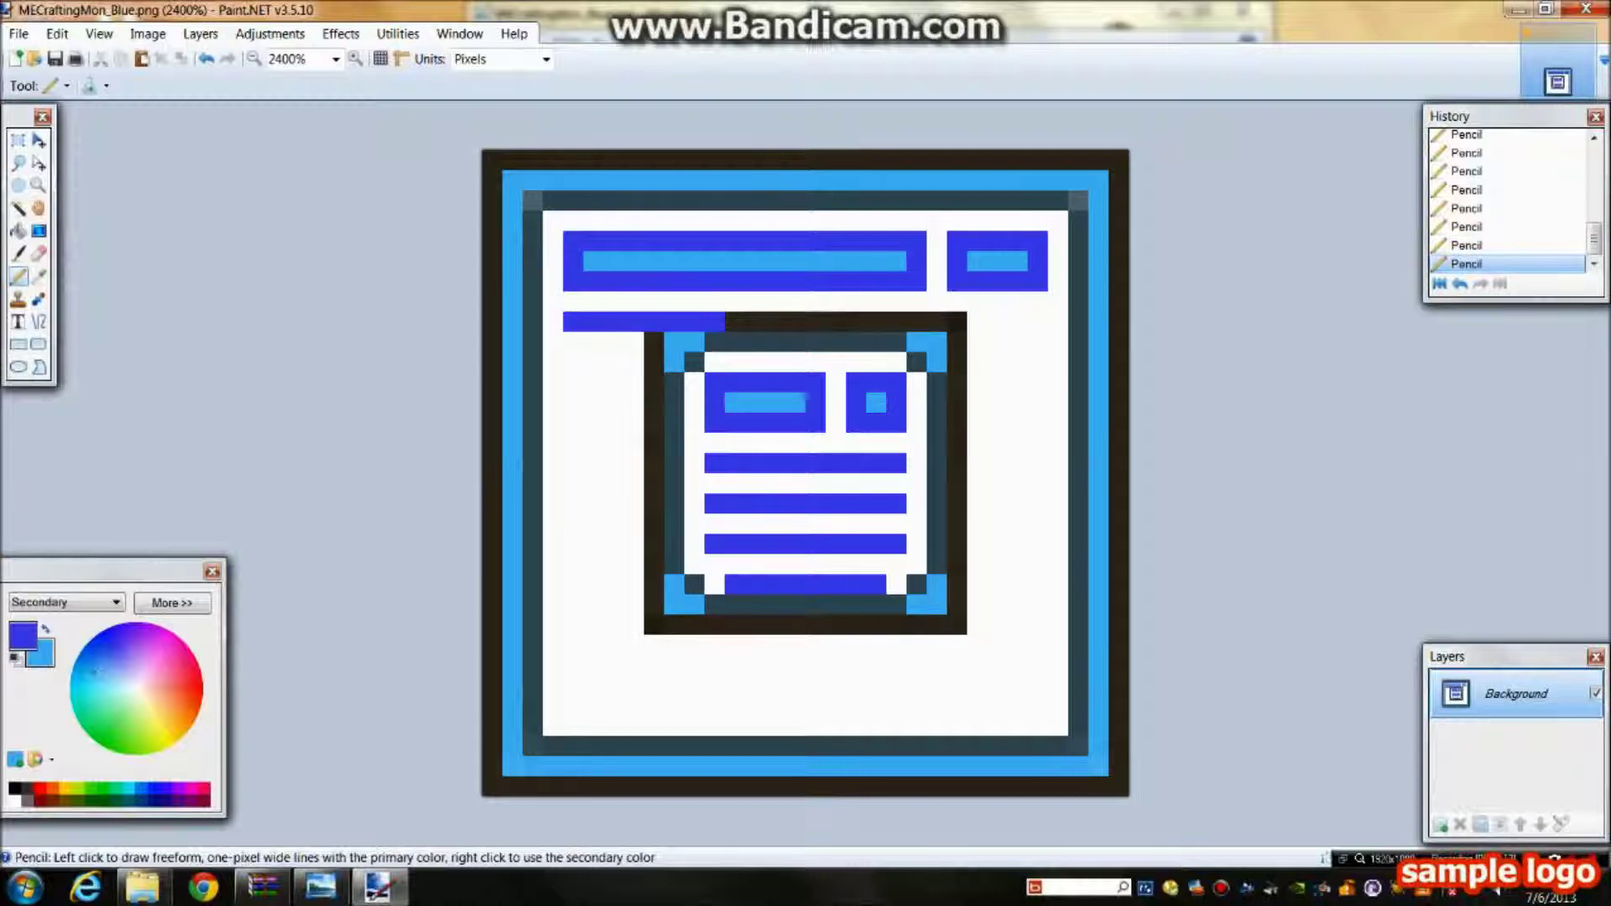
Step: Try two lines with the Line / Curve tool, undo them, and draw a 24-pixel-wide blue line one row below the header boxes
{"action": "left_click", "coordinate": [38, 322]}
{"action": "left_click_drag", "start_coordinate": [563, 341], "coordinate": [602, 341]}
{"action": "mouse_move", "coordinate": [916, 362]}
{"action": "left_mouse_down"}
{"action": "mouse_move", "coordinate": [1043, 557]}
{"action": "mouse_move", "coordinate": [928, 802]}
{"action": "mouse_move", "coordinate": [916, 787]}
{"action": "left_mouse_up"}
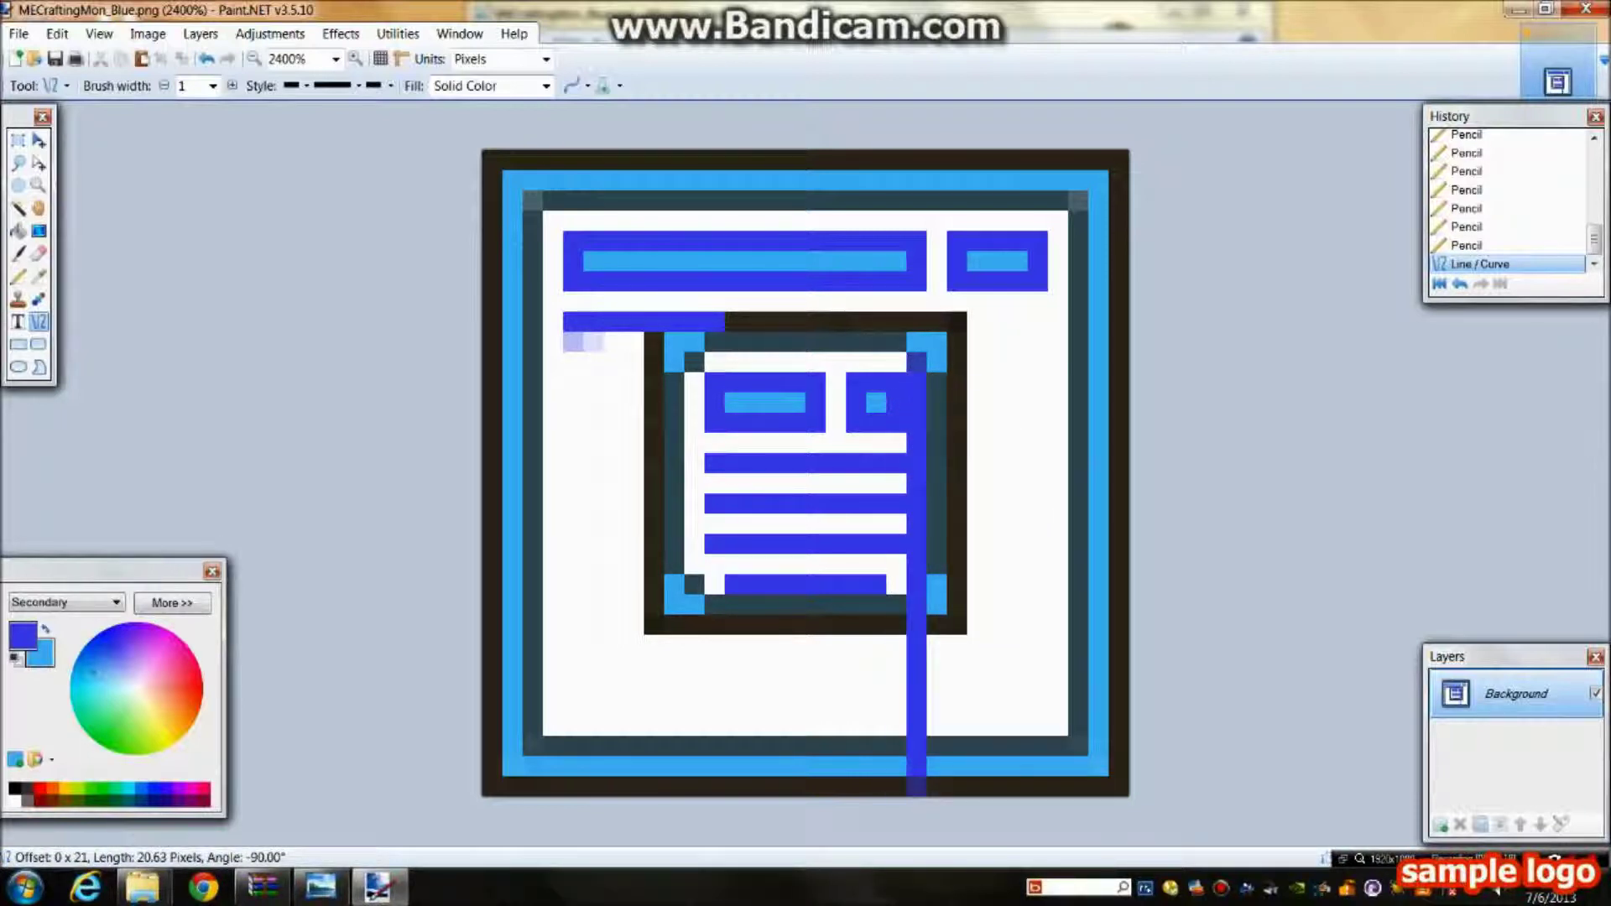
{"action": "key", "text": "ctrl+z"}
{"action": "key", "text": "ctrl+z"}
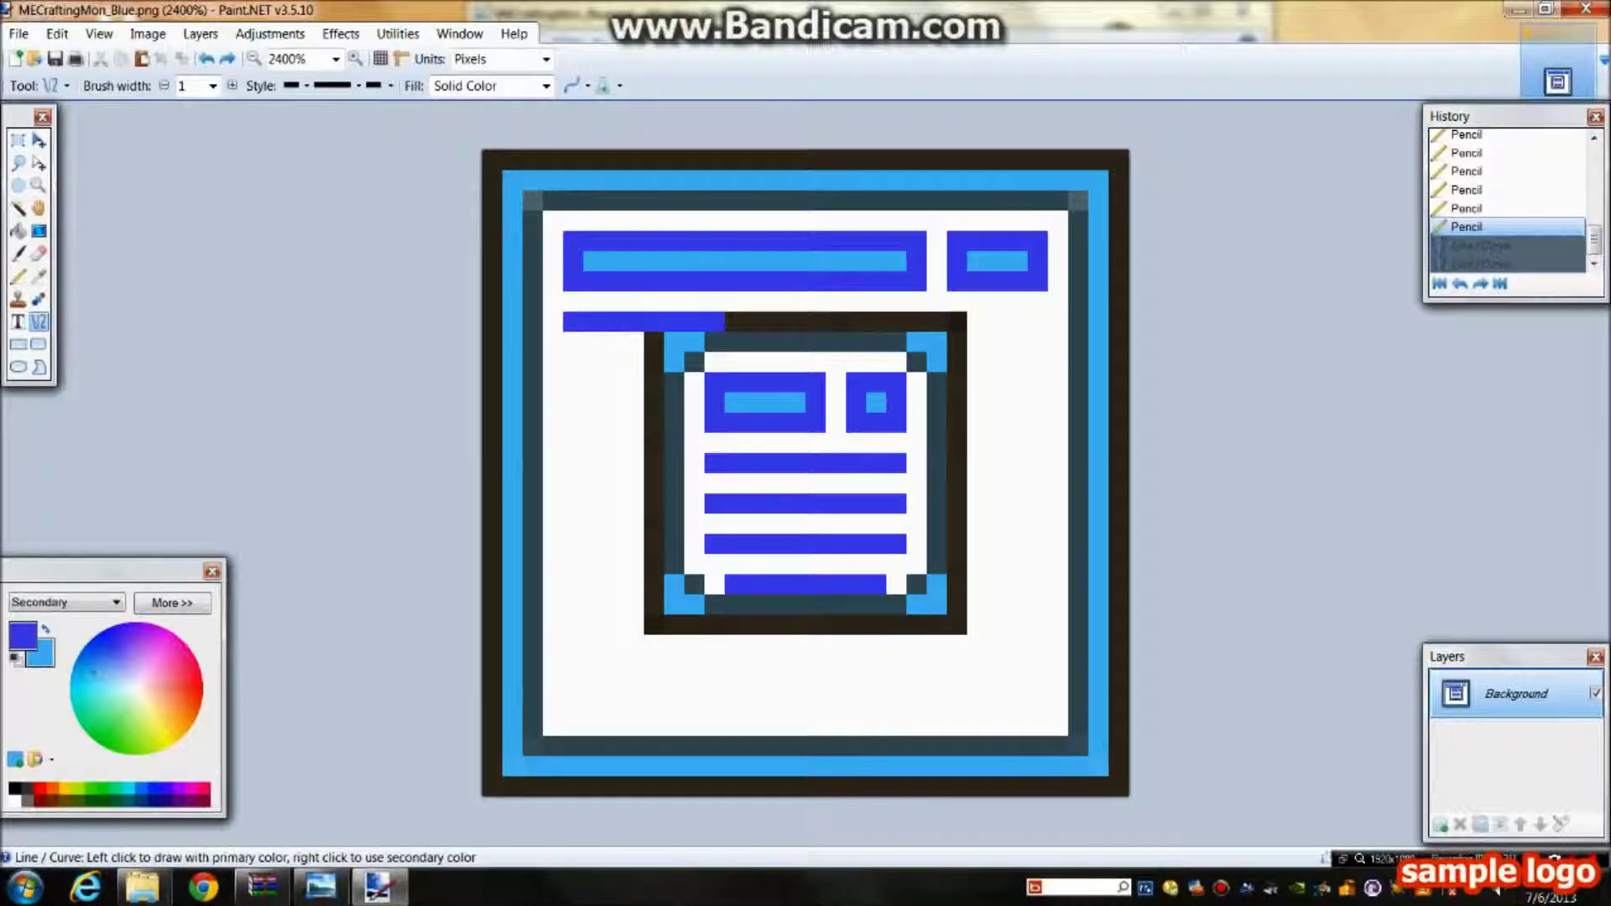
{"action": "mouse_move", "coordinate": [573, 321]}
{"action": "left_mouse_down"}
{"action": "mouse_move", "coordinate": [936, 319]}
{"action": "mouse_move", "coordinate": [1056, 342]}
{"action": "mouse_move", "coordinate": [1037, 322]}
{"action": "mouse_move", "coordinate": [999, 325]}
{"action": "mouse_move", "coordinate": [1042, 323]}
{"action": "left_mouse_up"}
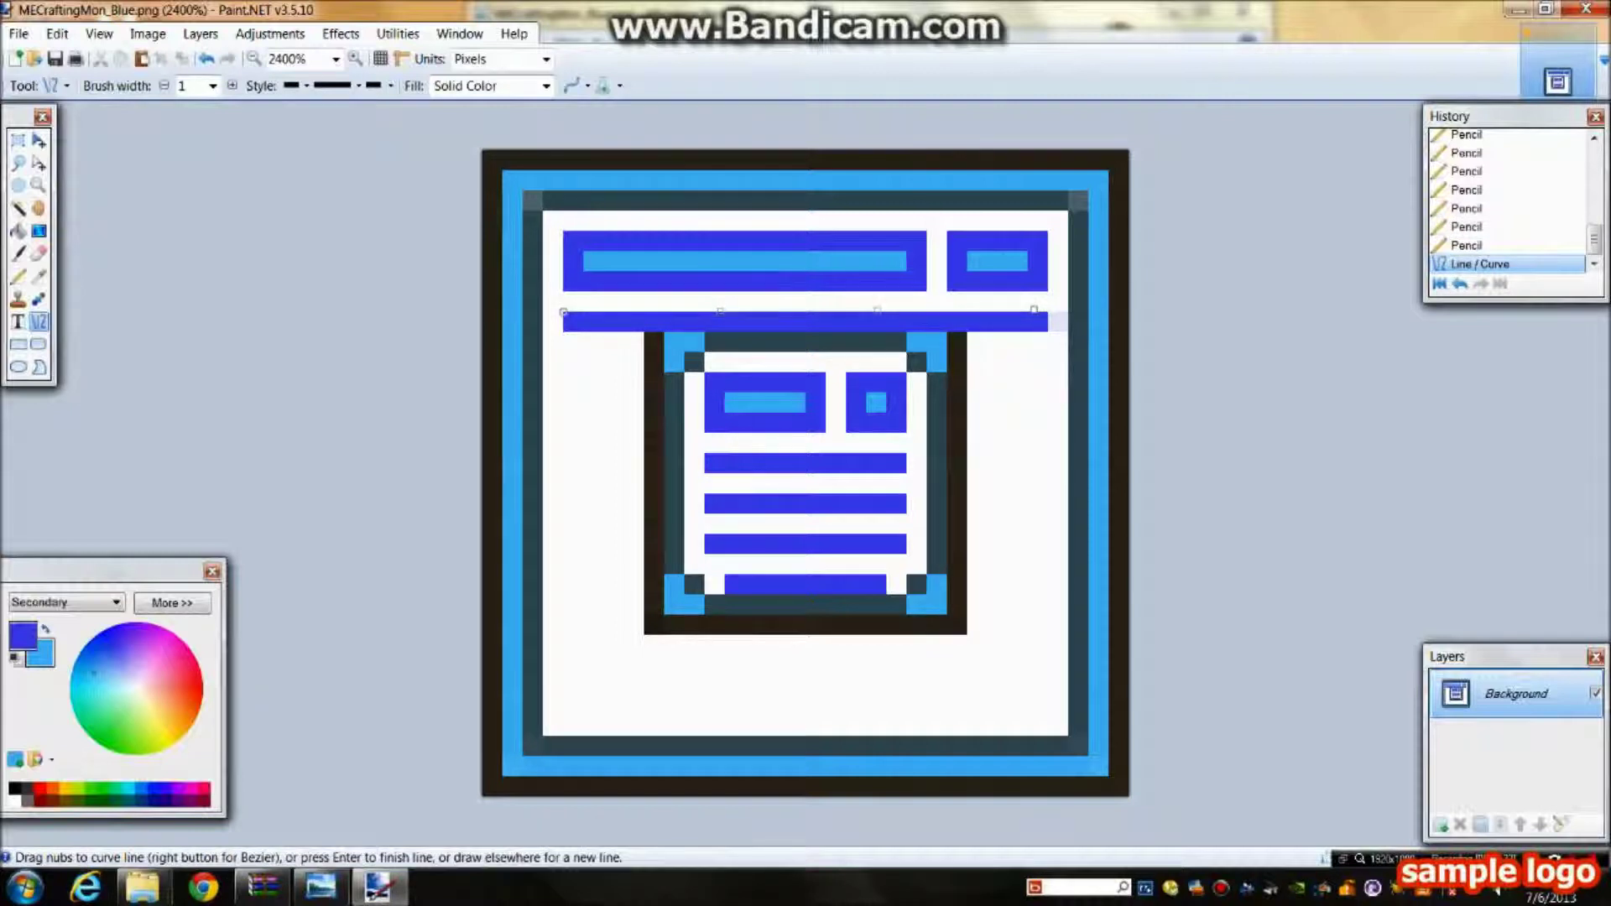
Step: Pencil a second 24-pixel-wide blue line one row below the first, and undo the stray stroke beneath its right end
{"action": "left_click", "coordinate": [18, 276]}
{"action": "mouse_move", "coordinate": [573, 362]}
{"action": "left_mouse_down"}
{"action": "mouse_move", "coordinate": [1038, 363]}
{"action": "mouse_move", "coordinate": [1038, 402]}
{"action": "mouse_move", "coordinate": [997, 424]}
{"action": "left_mouse_up"}
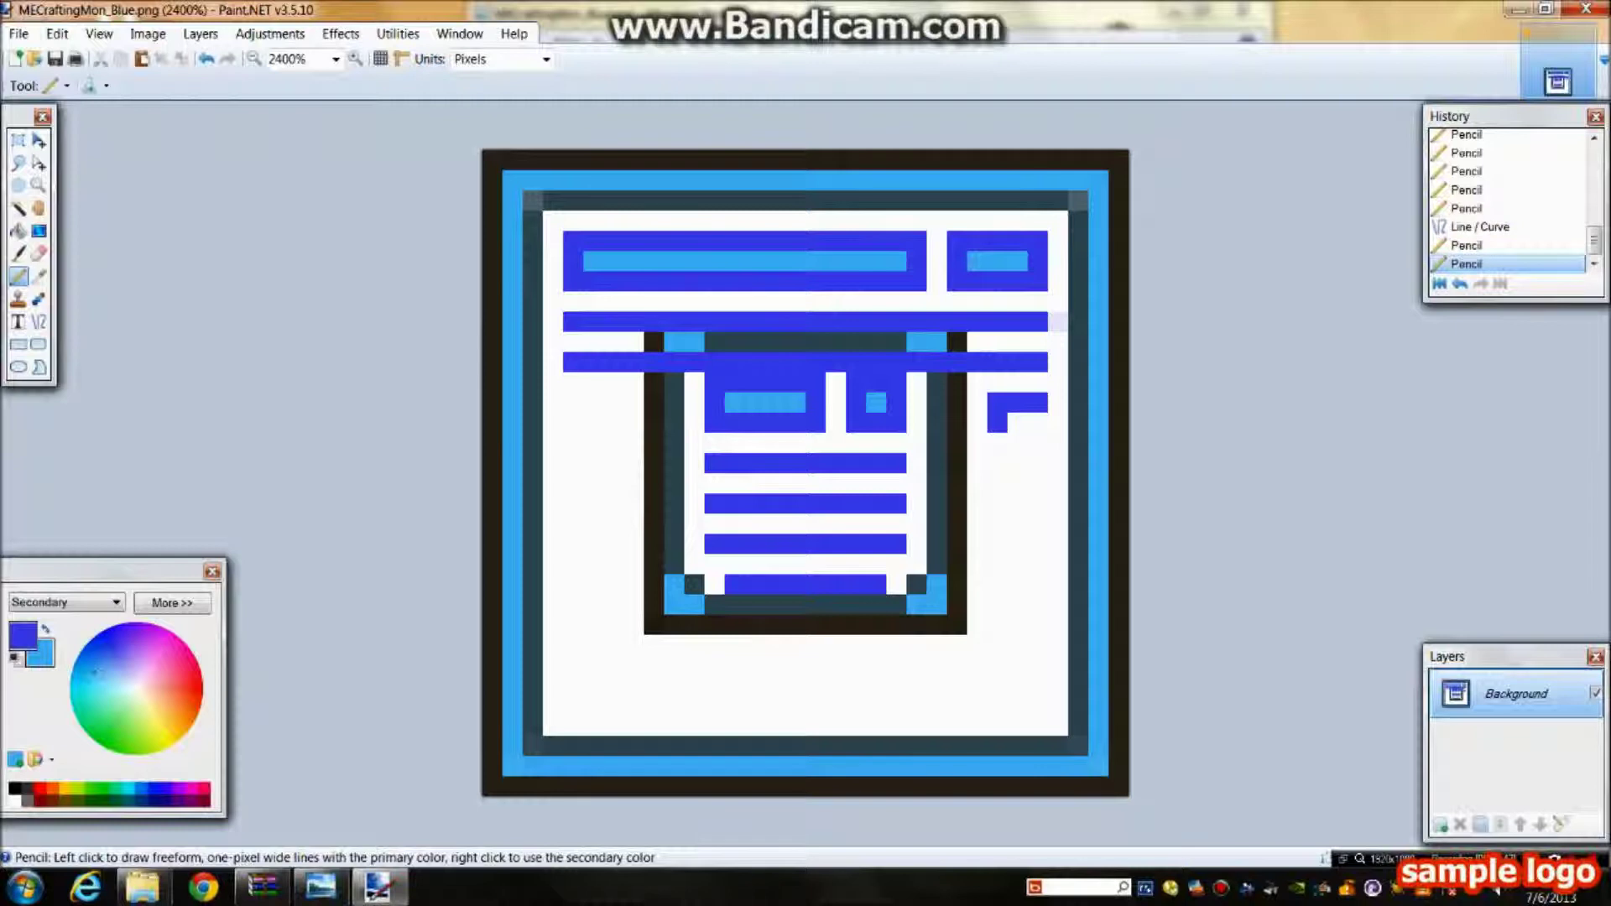
{"action": "key", "text": "ctrl+z"}
Step: Place seven blue marker pixels on every second row beneath the right end of the second blue line
{"action": "left_click", "coordinate": [1037, 402]}
{"action": "left_click", "coordinate": [1037, 442]}
{"action": "left_click", "coordinate": [1037, 482]}
{"action": "left_click", "coordinate": [1037, 523]}
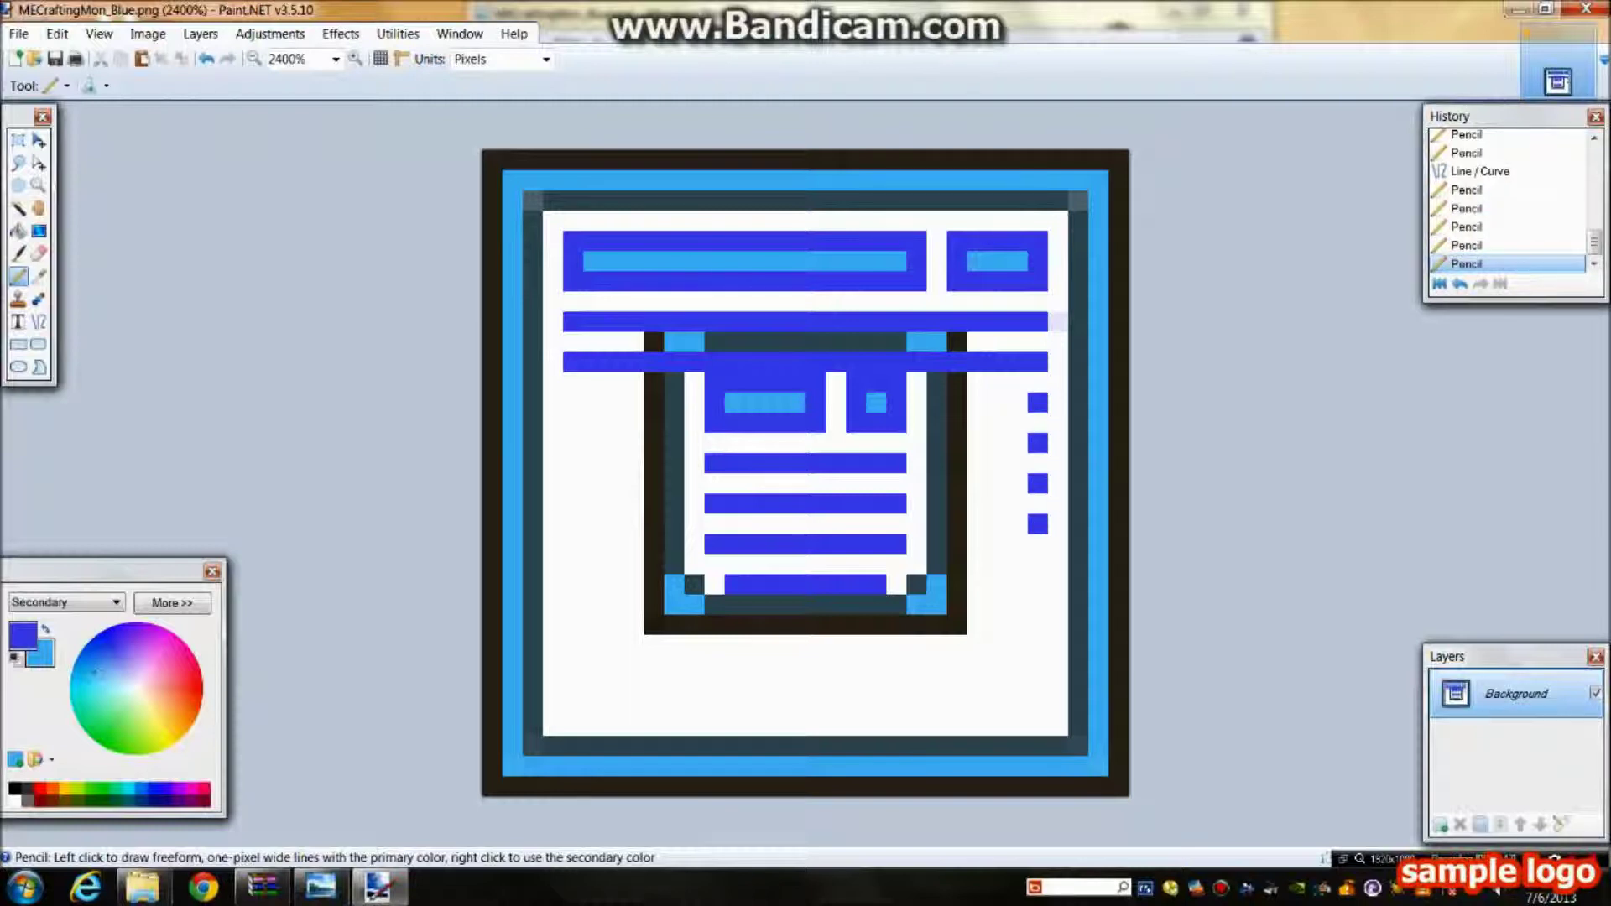
{"action": "left_click", "coordinate": [1037, 564]}
{"action": "left_click", "coordinate": [1037, 604]}
{"action": "left_click", "coordinate": [1037, 645]}
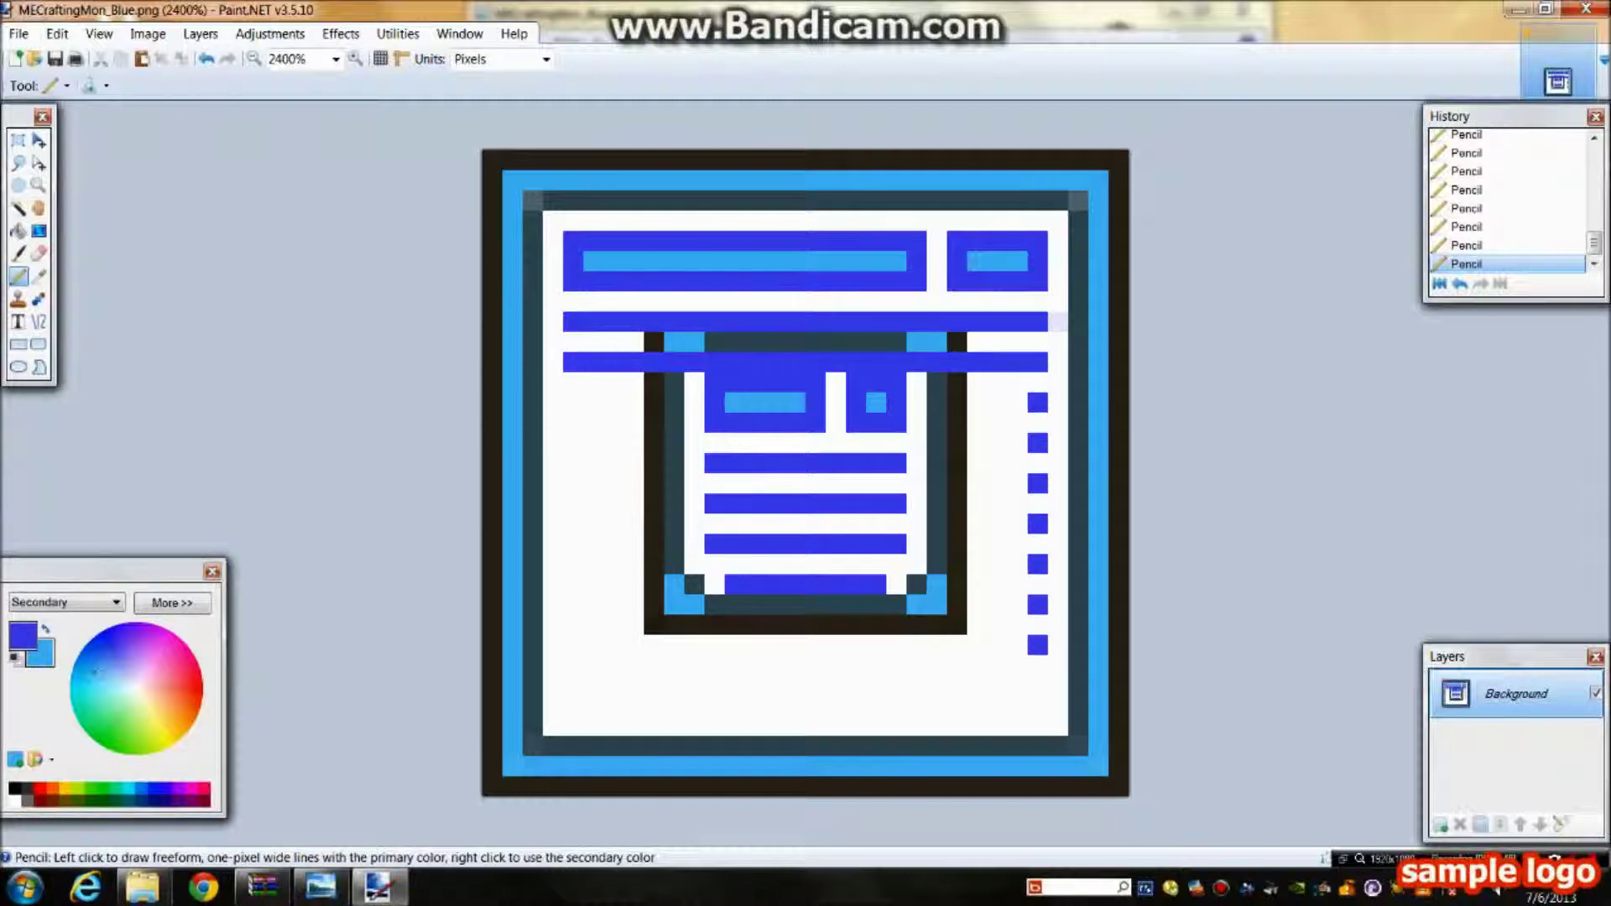
Step: Continue the column of blue marker pixels with two more, down to the row just above the teal frame
{"action": "left_click", "coordinate": [1037, 664]}
{"action": "key", "text": "ctrl+z"}
{"action": "key", "text": "ctrl+y"}
{"action": "key", "text": "ctrl+z"}
{"action": "left_click", "coordinate": [1037, 685]}
{"action": "left_click", "coordinate": [1037, 706]}
{"action": "key", "text": "ctrl+z"}
{"action": "left_click", "coordinate": [1037, 726]}
{"action": "key", "text": "ctrl+y"}
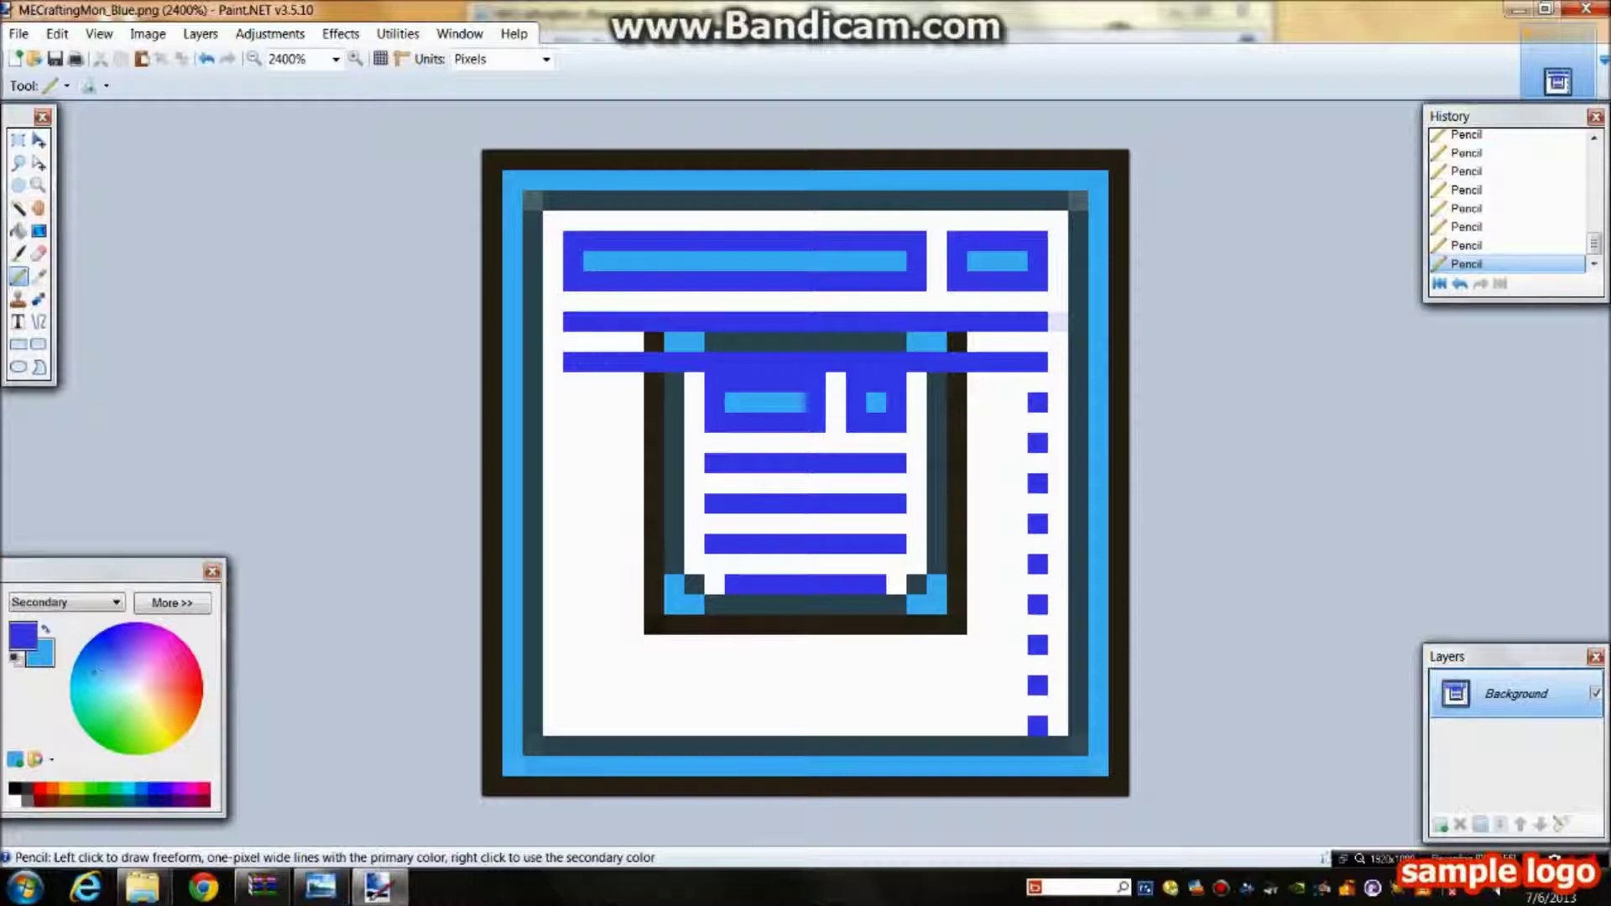
Step: Pencil blue lines, 24 pixels wide, from the three lowest marker pixels across to the left end of the upper lines
{"action": "left_click", "coordinate": [1017, 725]}
{"action": "mouse_move", "coordinate": [1017, 725]}
{"action": "left_mouse_down"}
{"action": "mouse_move", "coordinate": [612, 725]}
{"action": "mouse_move", "coordinate": [593, 704]}
{"action": "mouse_move", "coordinate": [593, 725]}
{"action": "left_mouse_up"}
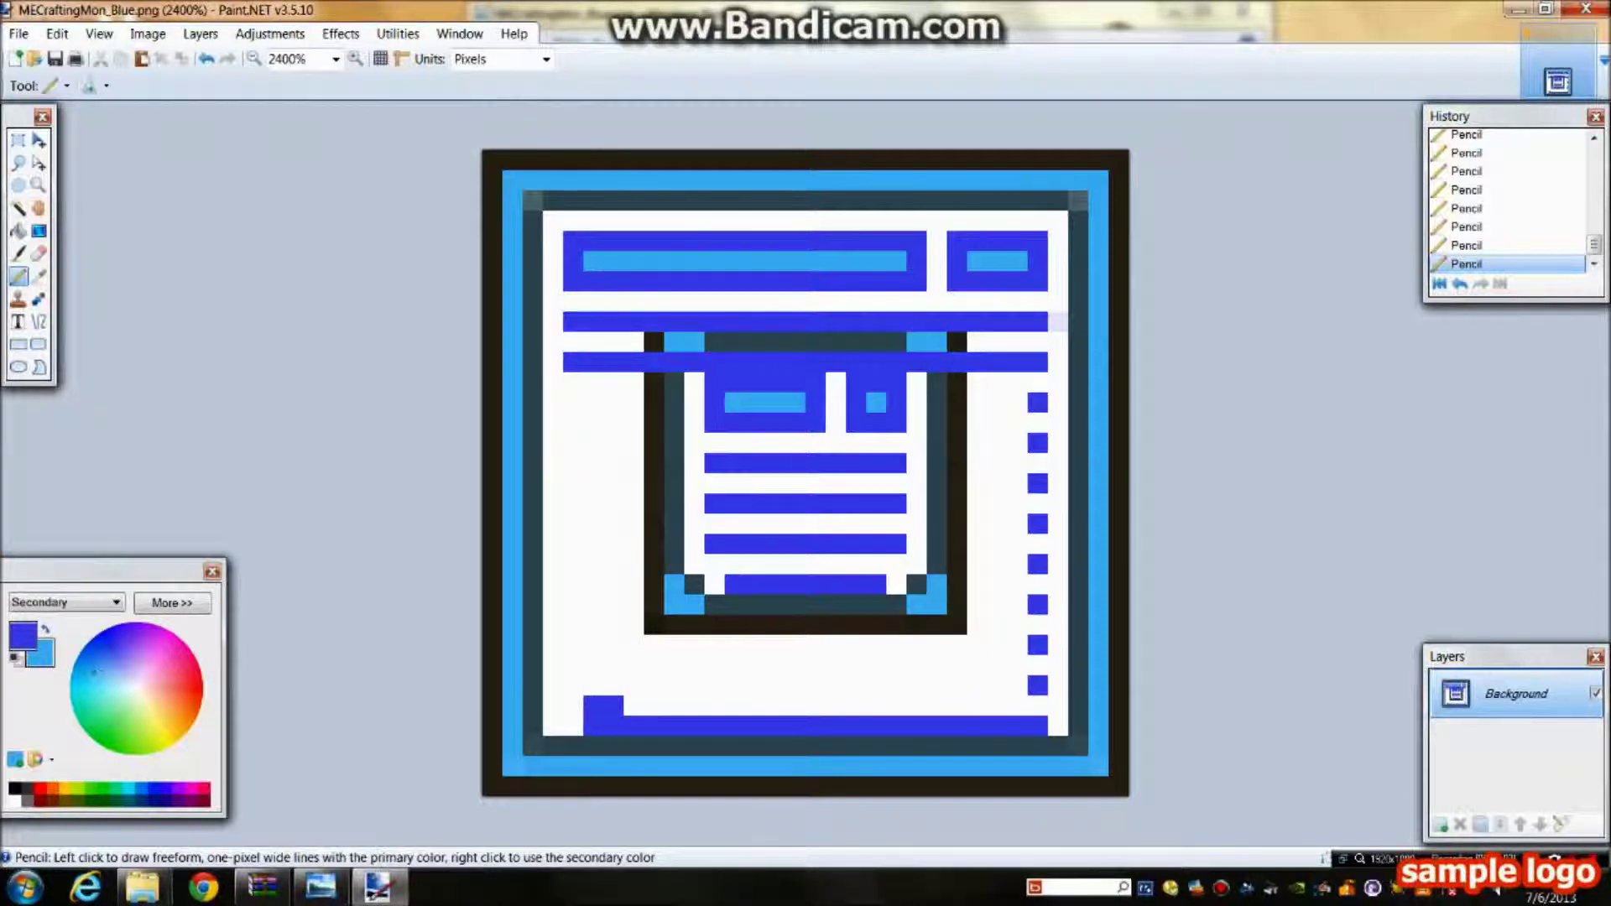
{"action": "left_click", "coordinate": [573, 725]}
{"action": "mouse_move", "coordinate": [573, 685]}
{"action": "left_mouse_down"}
{"action": "mouse_move", "coordinate": [1037, 685]}
{"action": "mouse_move", "coordinate": [997, 644]}
{"action": "mouse_move", "coordinate": [755, 644]}
{"action": "mouse_move", "coordinate": [764, 664]}
{"action": "mouse_move", "coordinate": [755, 644]}
{"action": "mouse_move", "coordinate": [674, 624]}
{"action": "mouse_move", "coordinate": [655, 645]}
{"action": "mouse_move", "coordinate": [695, 644]}
{"action": "mouse_move", "coordinate": [567, 646]}
{"action": "left_mouse_up"}
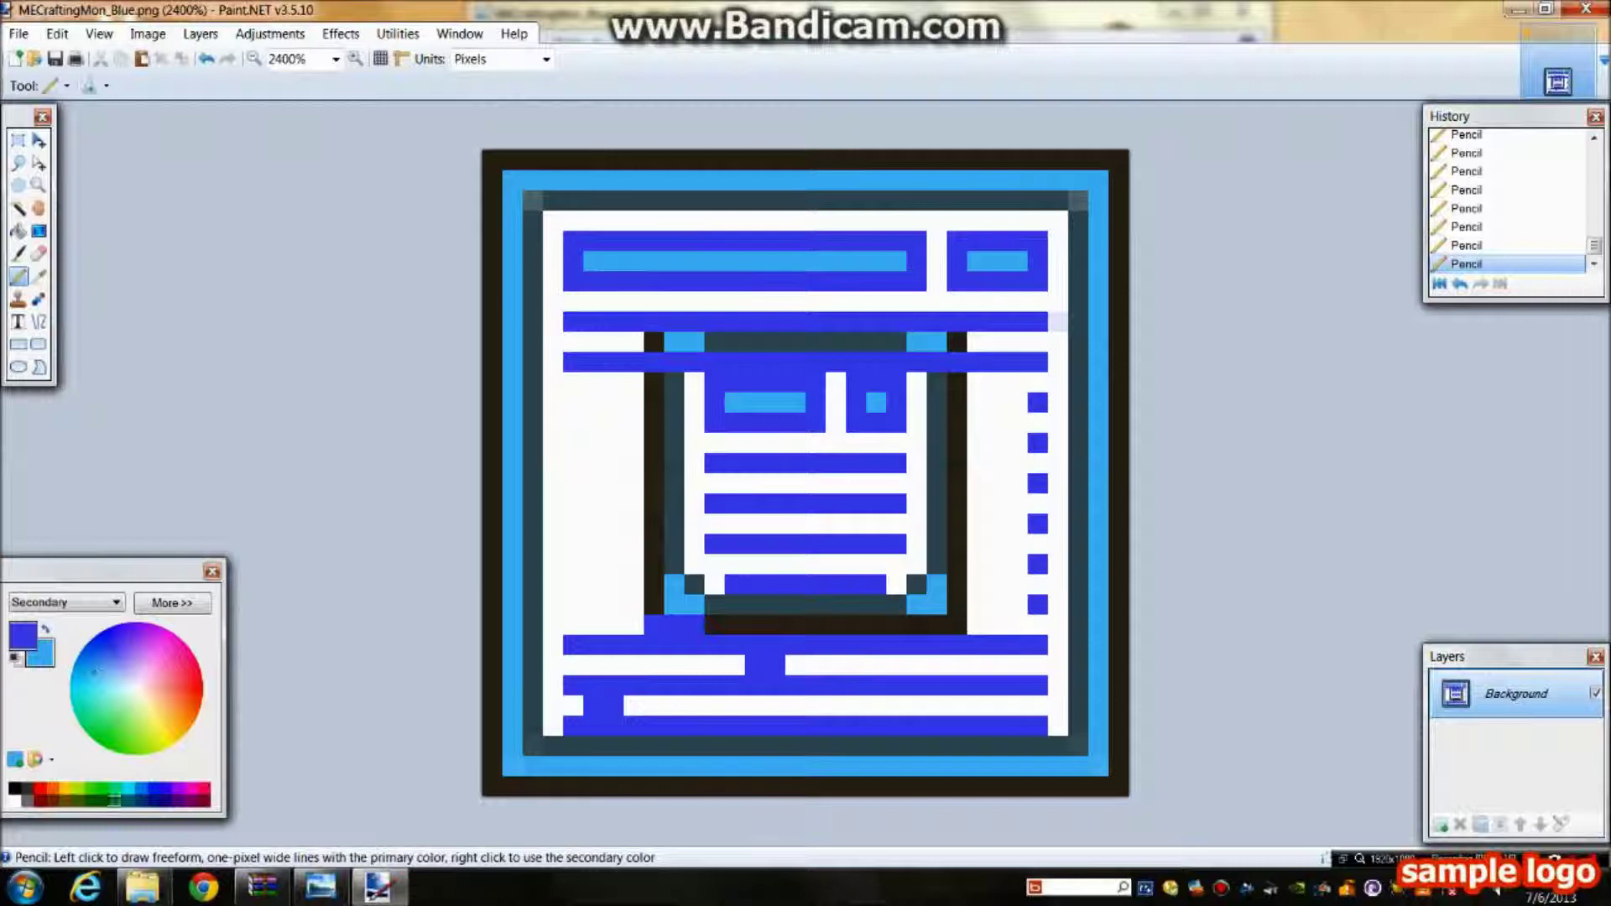
Step: Set the secondary colour to white and erase the stray blue pixels in the gaps between the three lowest lines
{"action": "right_click", "coordinate": [15, 801]}
{"action": "right_click", "coordinate": [593, 706]}
{"action": "right_click", "coordinate": [613, 706]}
{"action": "right_click", "coordinate": [753, 665]}
{"action": "right_click", "coordinate": [773, 665]}
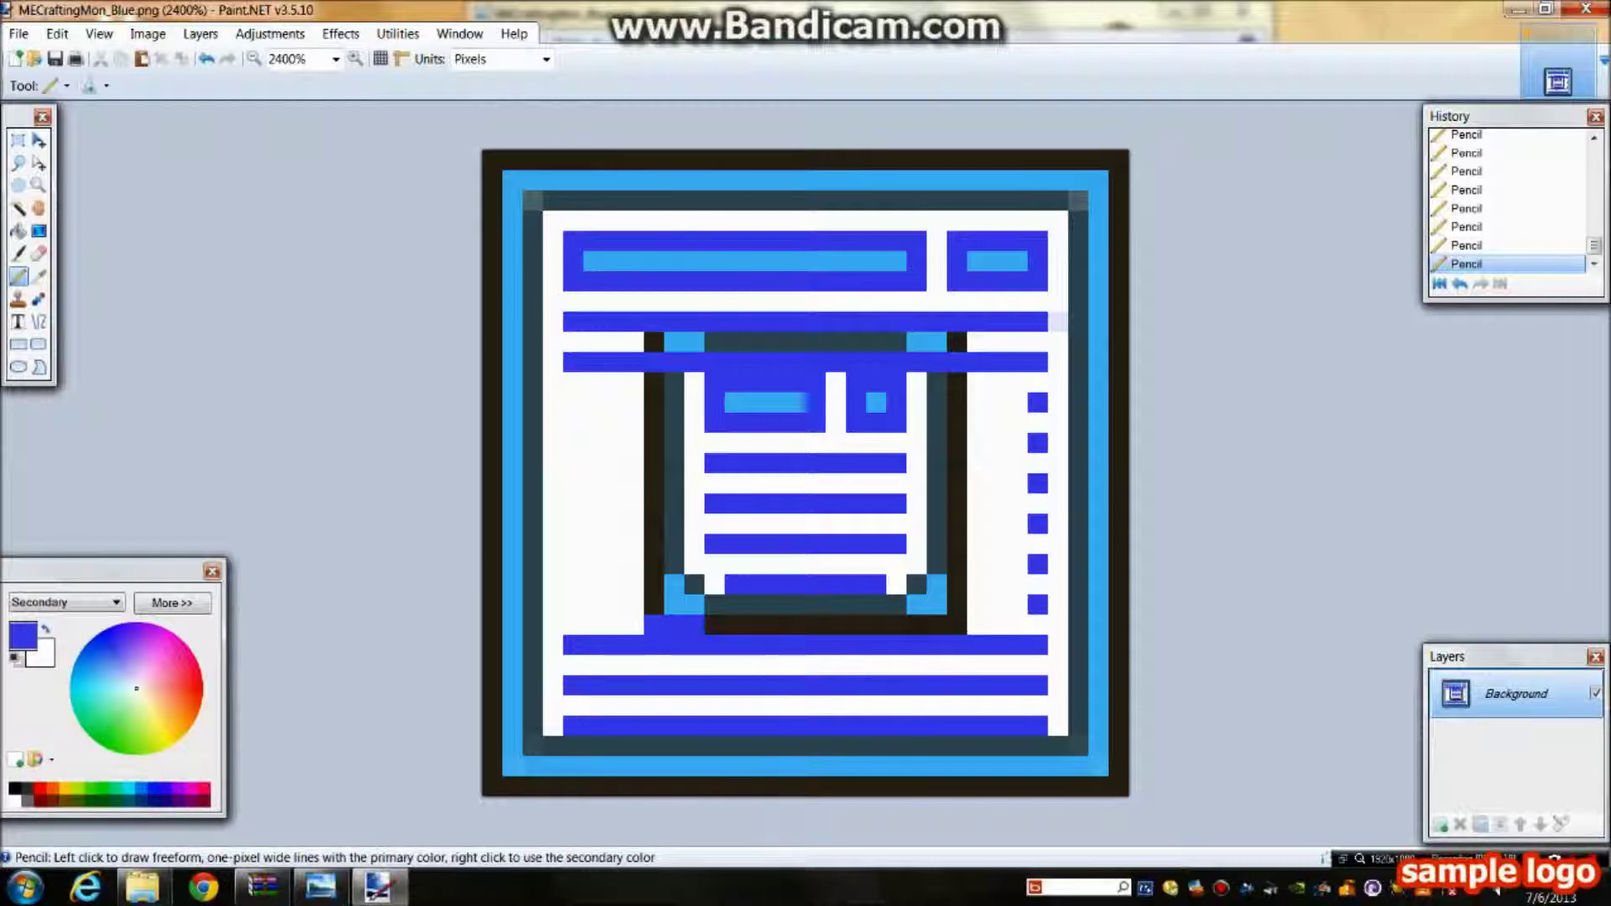
Step: Copy the 24 × 4 pixel strip with the two lowest blue lines and paste it four pixels higher, at 4, 21
{"action": "key", "text": "s"}
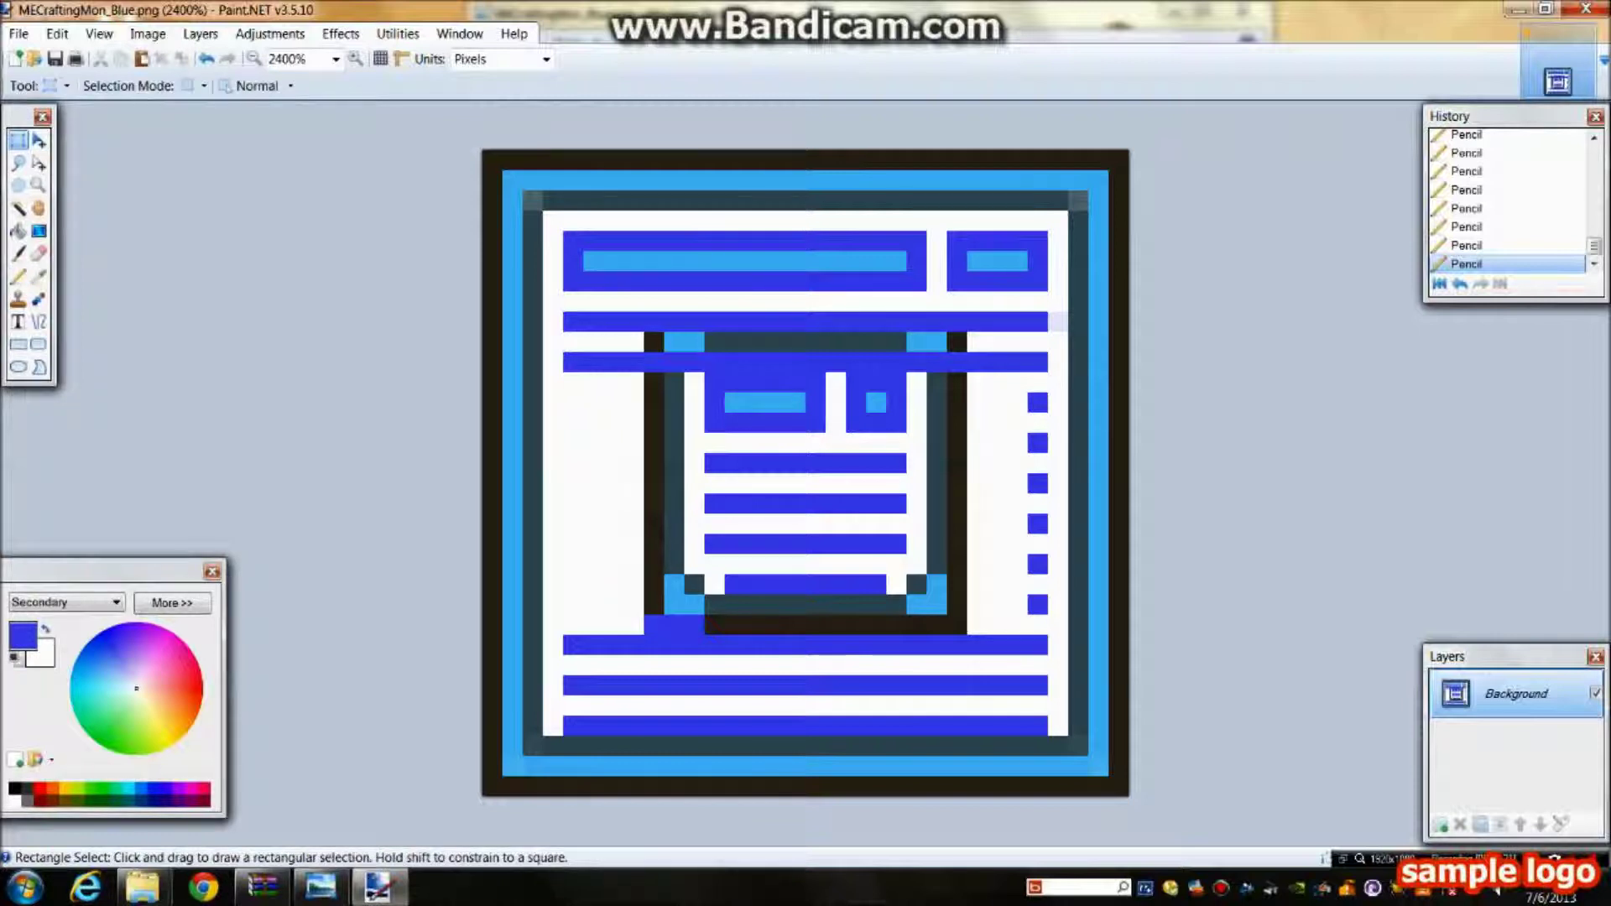
{"action": "left_click_drag", "start_coordinate": [563, 655], "coordinate": [1049, 736]}
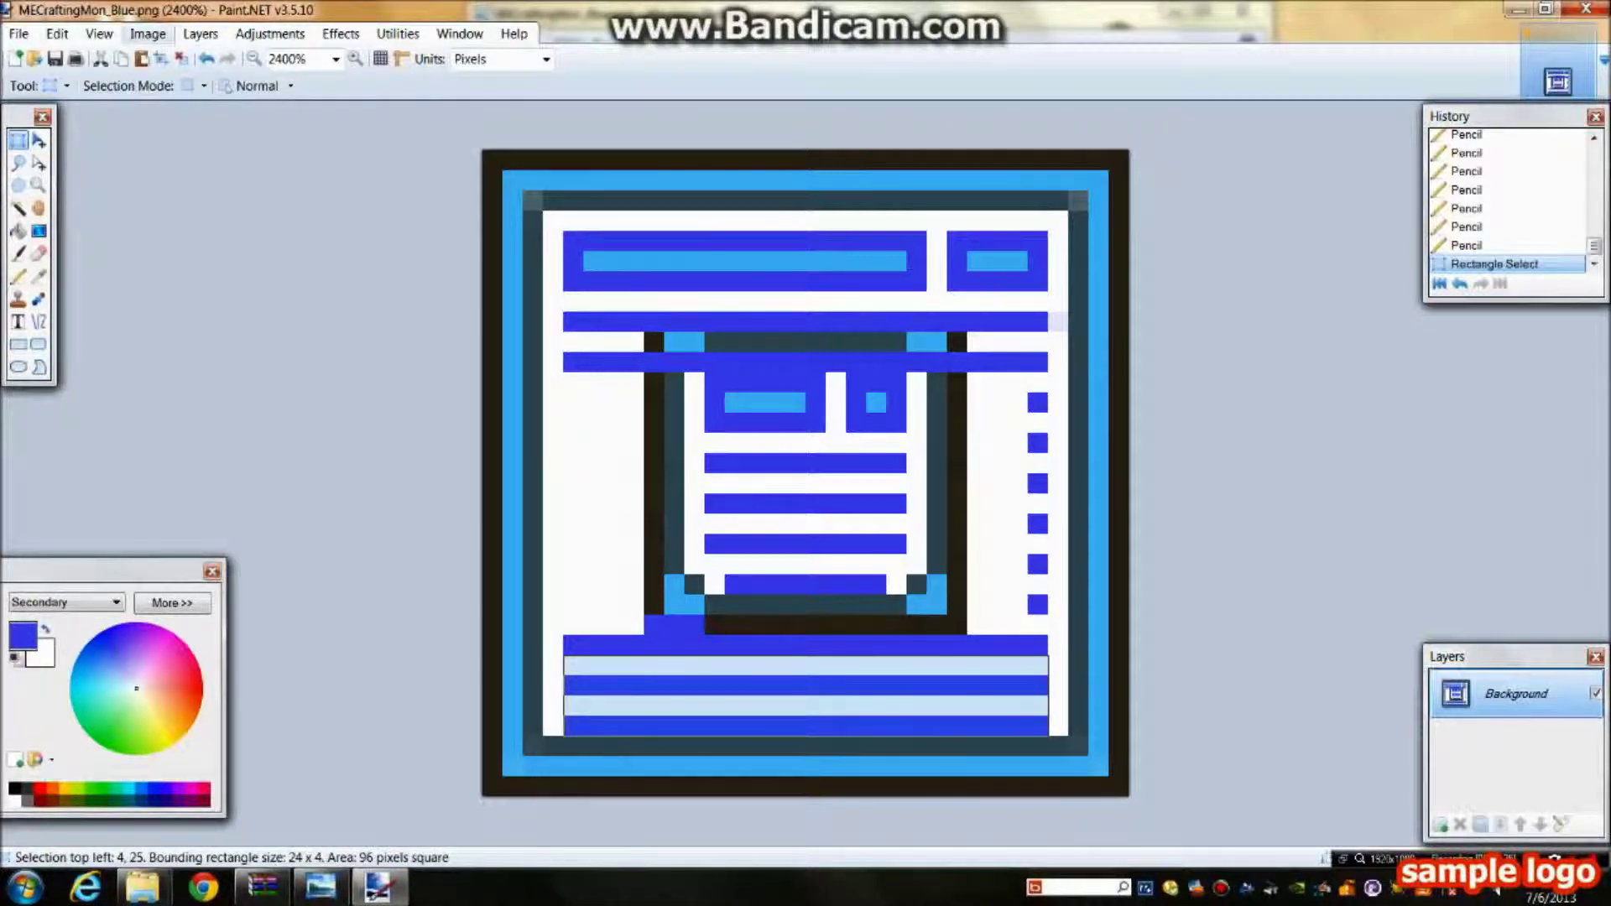
{"action": "left_click", "coordinate": [121, 58]}
{"action": "left_click", "coordinate": [142, 58]}
{"action": "left_click_drag", "start_coordinate": [805, 696], "coordinate": [805, 615]}
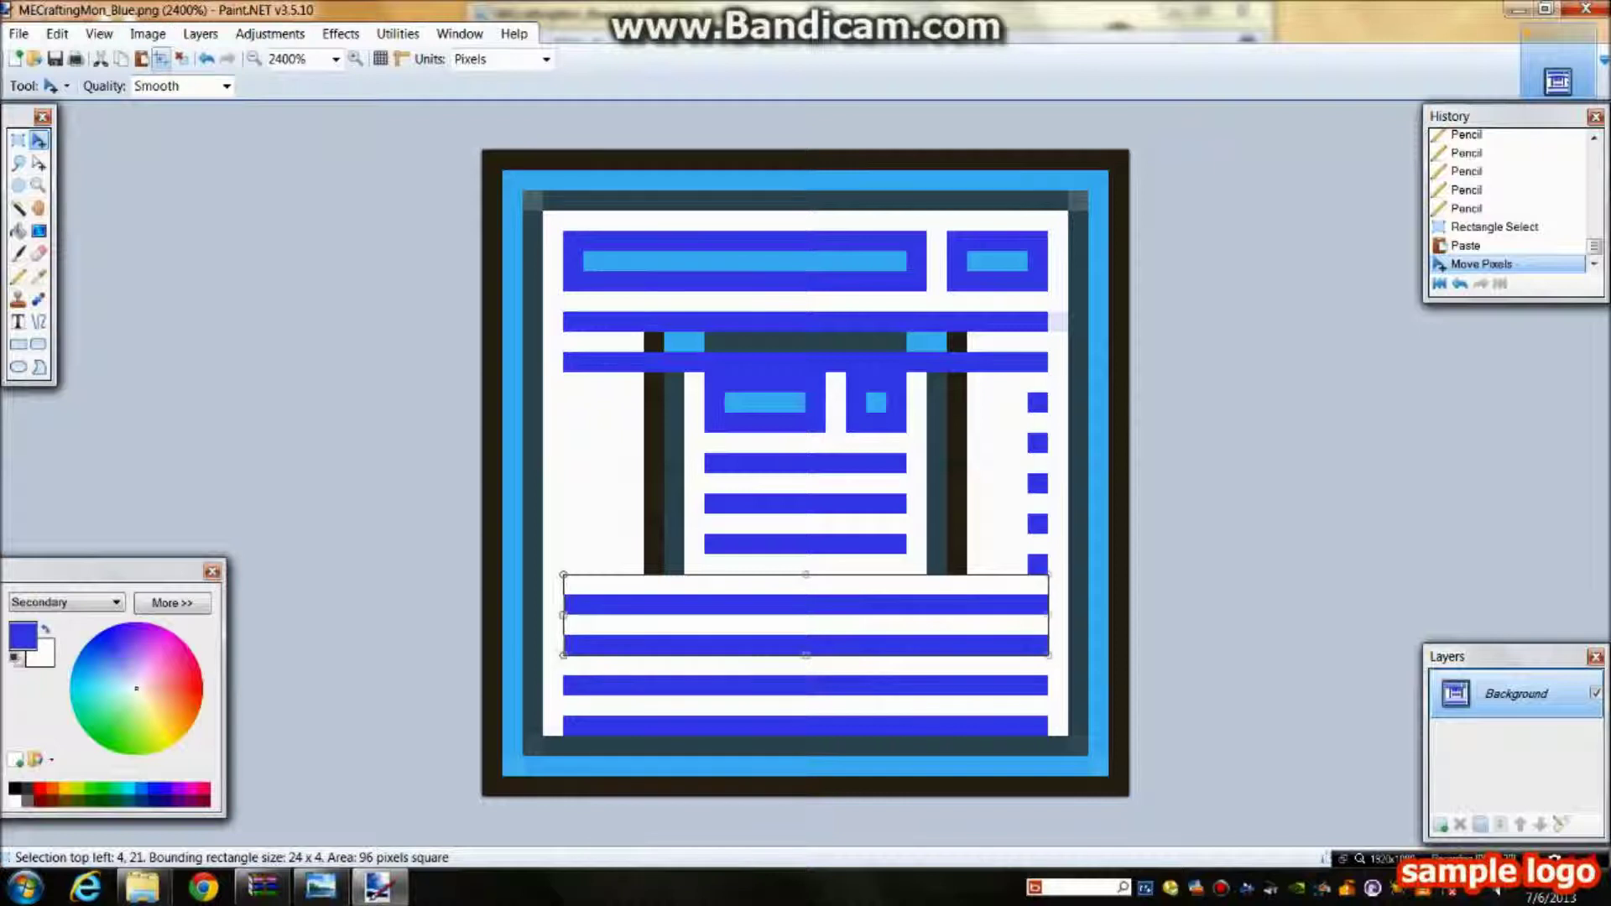
Step: Paste three more copies of the two-line strip, stacked upward at 4, 17, then 4, 13 and 4, 9, covering the old inner drawing
{"action": "left_click", "coordinate": [141, 58]}
{"action": "left_click_drag", "start_coordinate": [805, 695], "coordinate": [806, 534]}
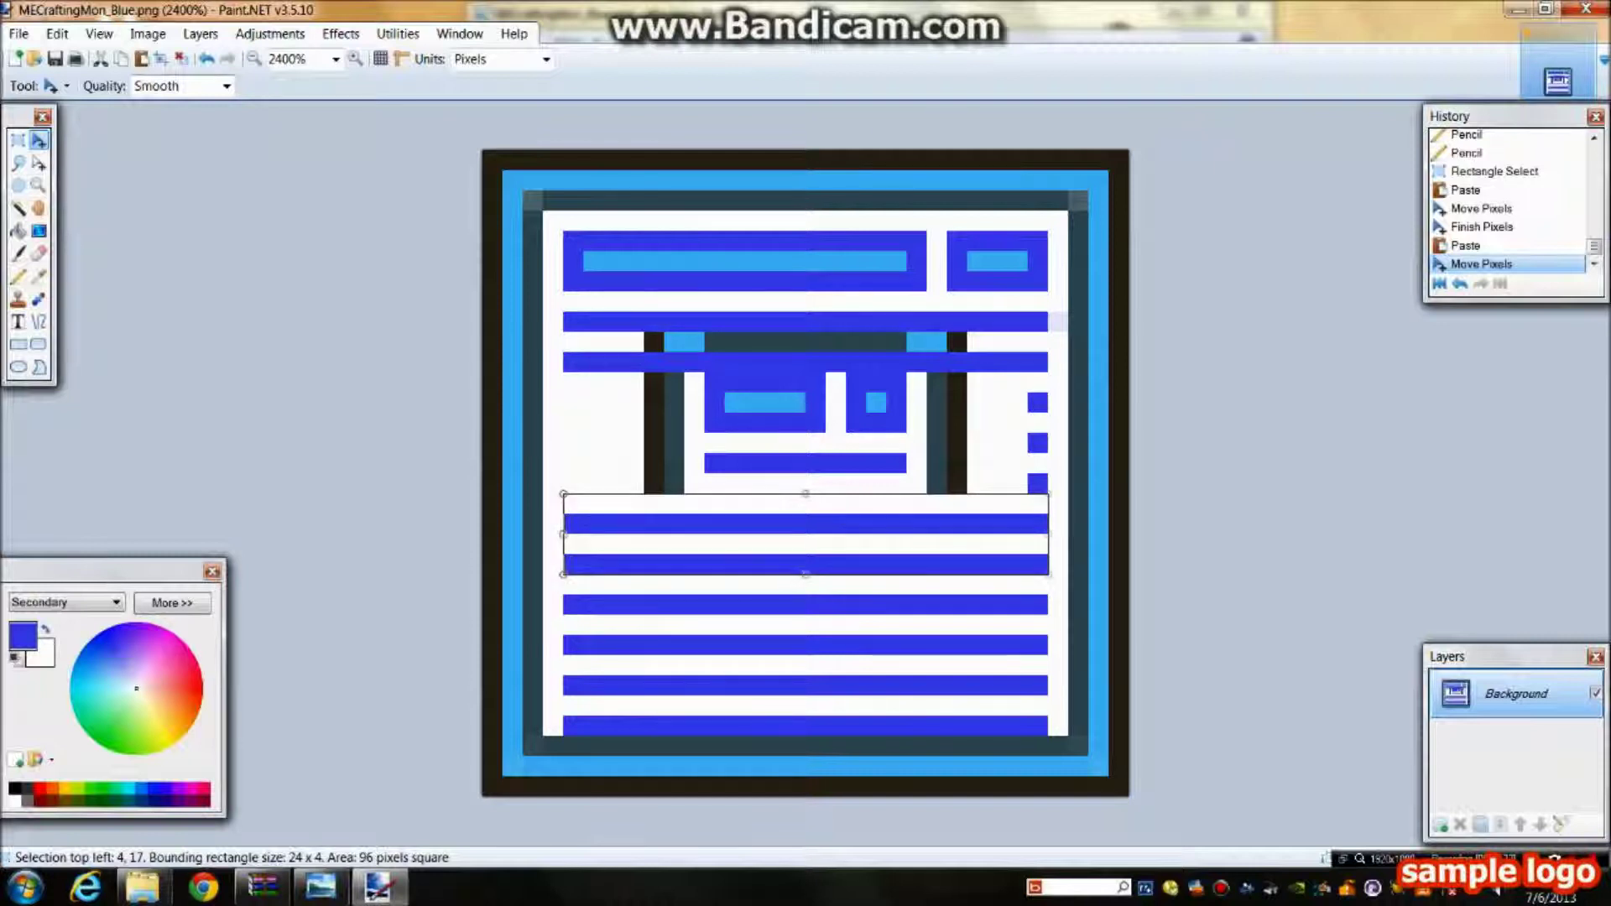
{"action": "key", "text": "ctrl+v"}
{"action": "left_click_drag", "start_coordinate": [806, 695], "coordinate": [806, 454]}
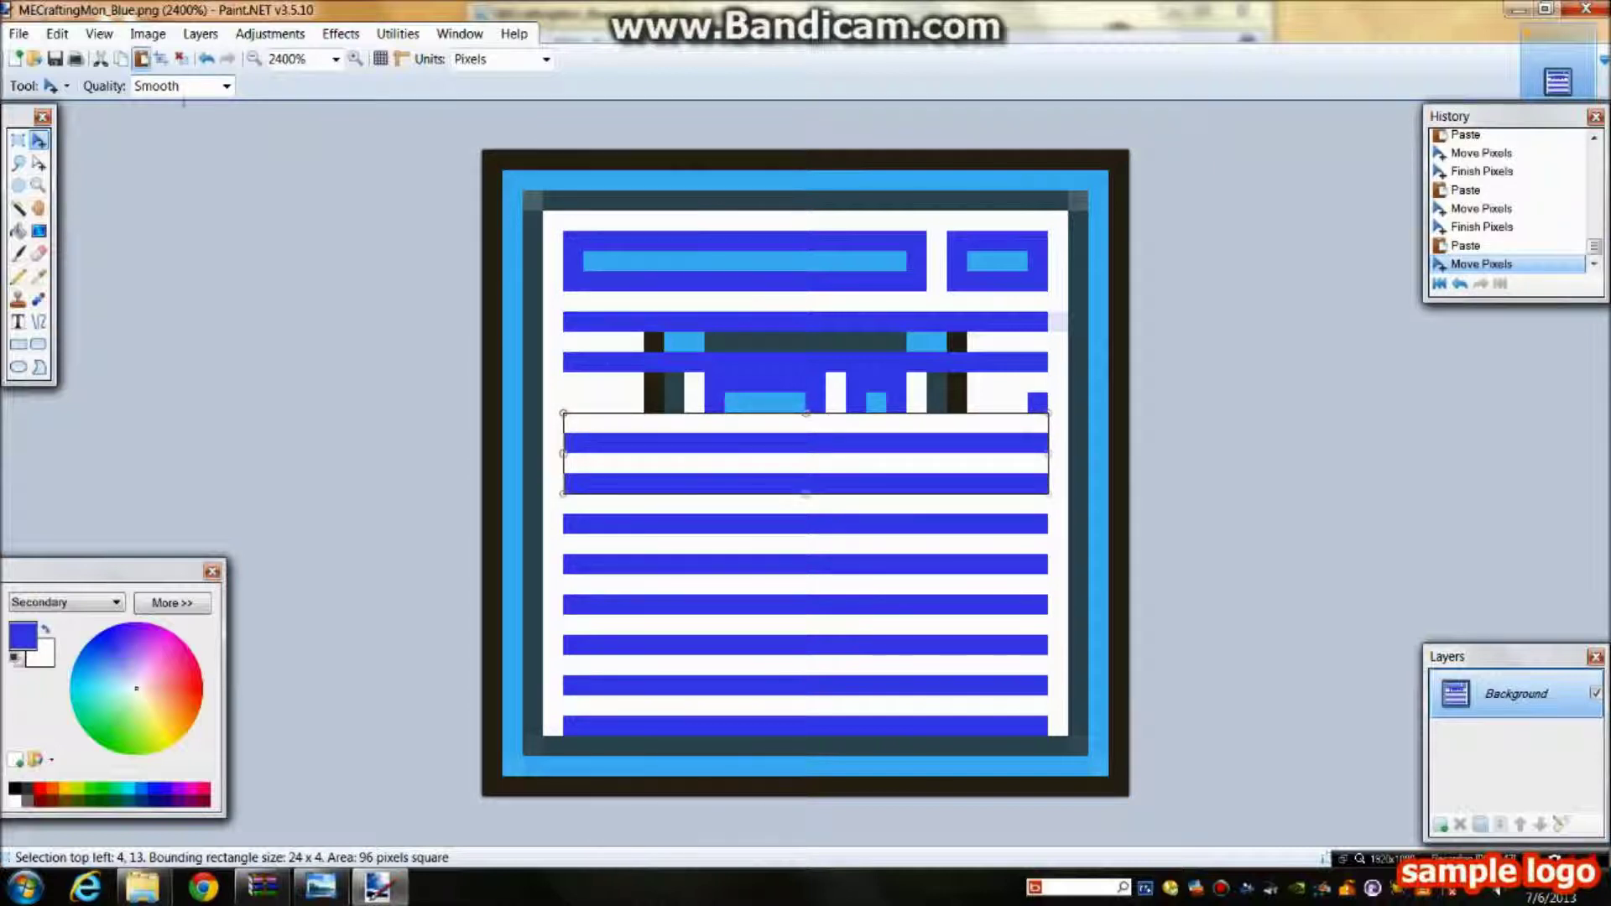
{"action": "key", "text": "ctrl+v"}
{"action": "left_click_drag", "start_coordinate": [806, 695], "coordinate": [806, 374]}
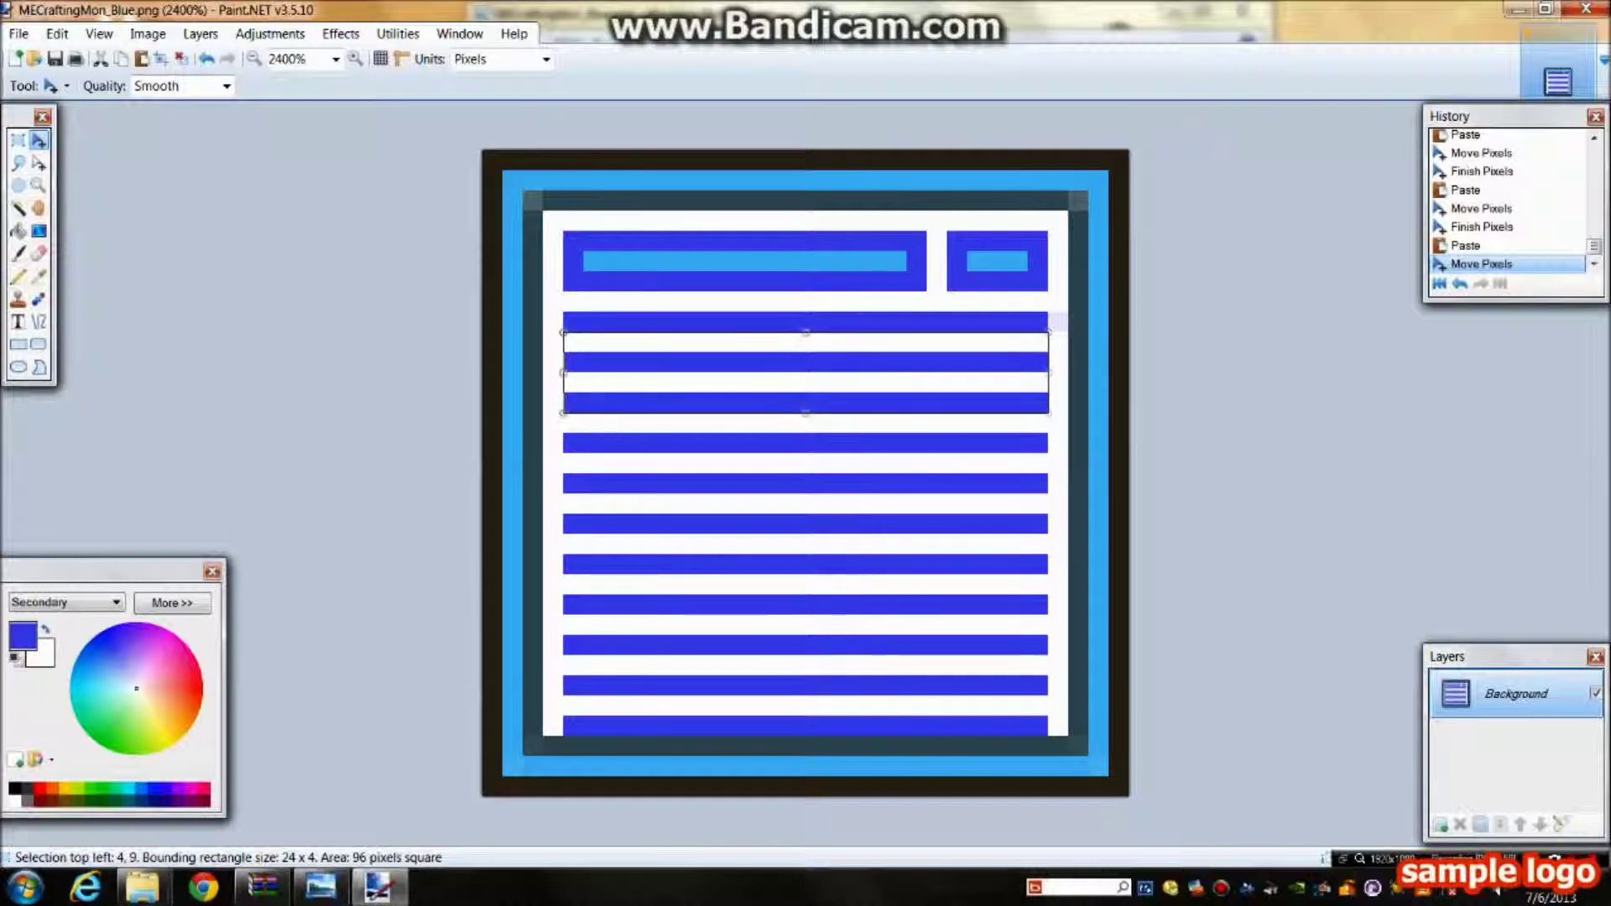
Step: Clear the selection and pencil the pale stray pixel beside the right end of the first blue line white
{"action": "left_click", "coordinate": [18, 276]}
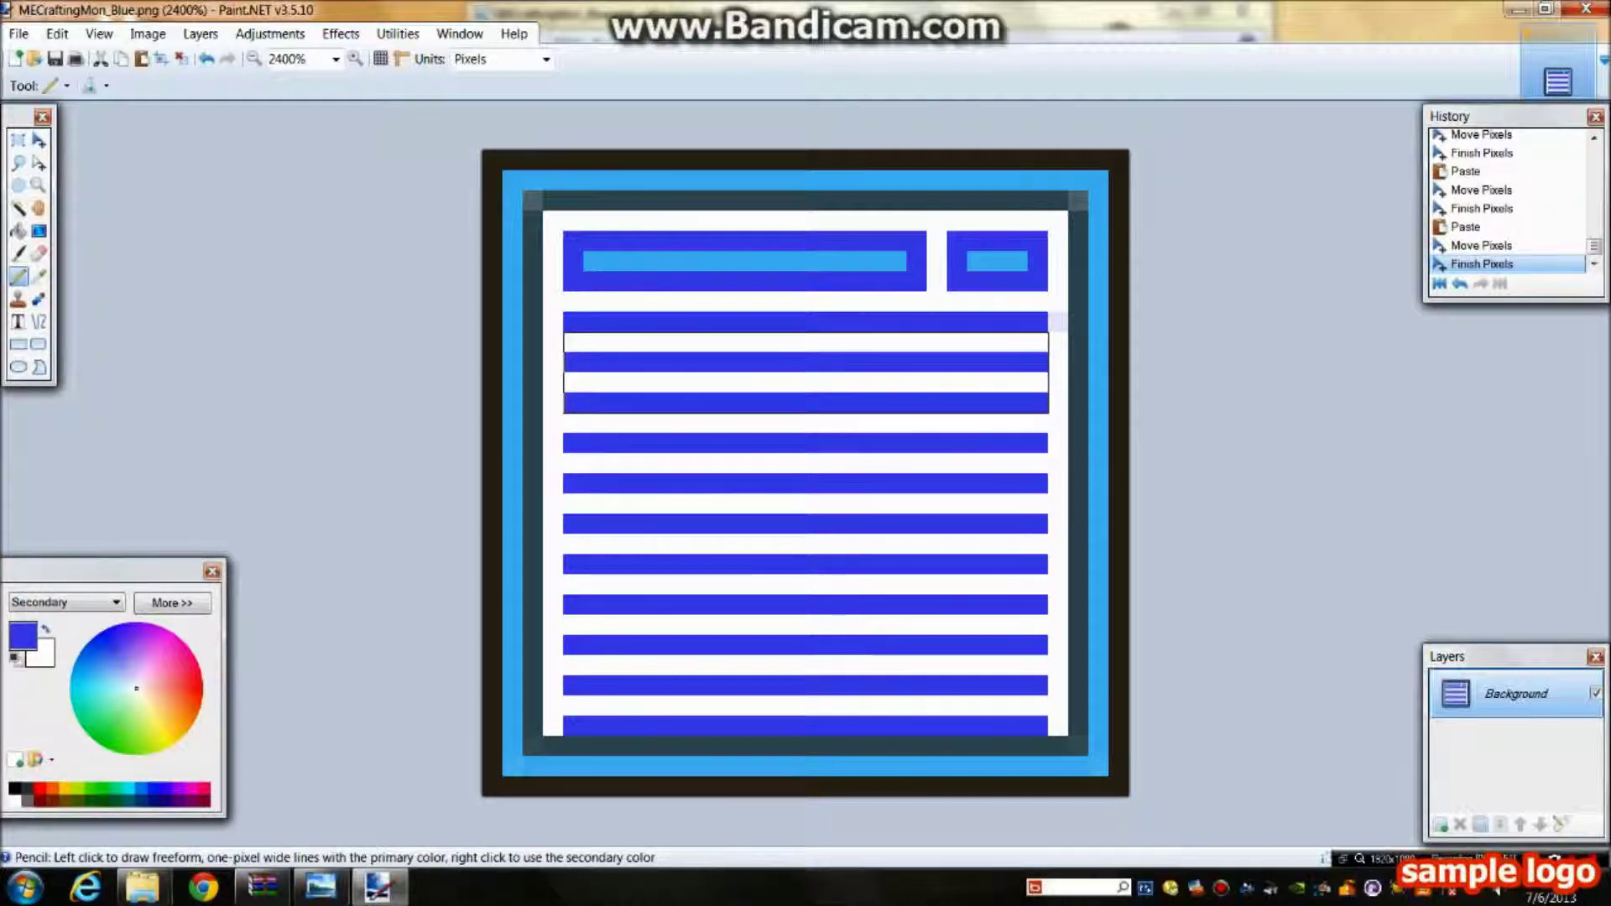
{"action": "right_click", "coordinate": [1057, 322]}
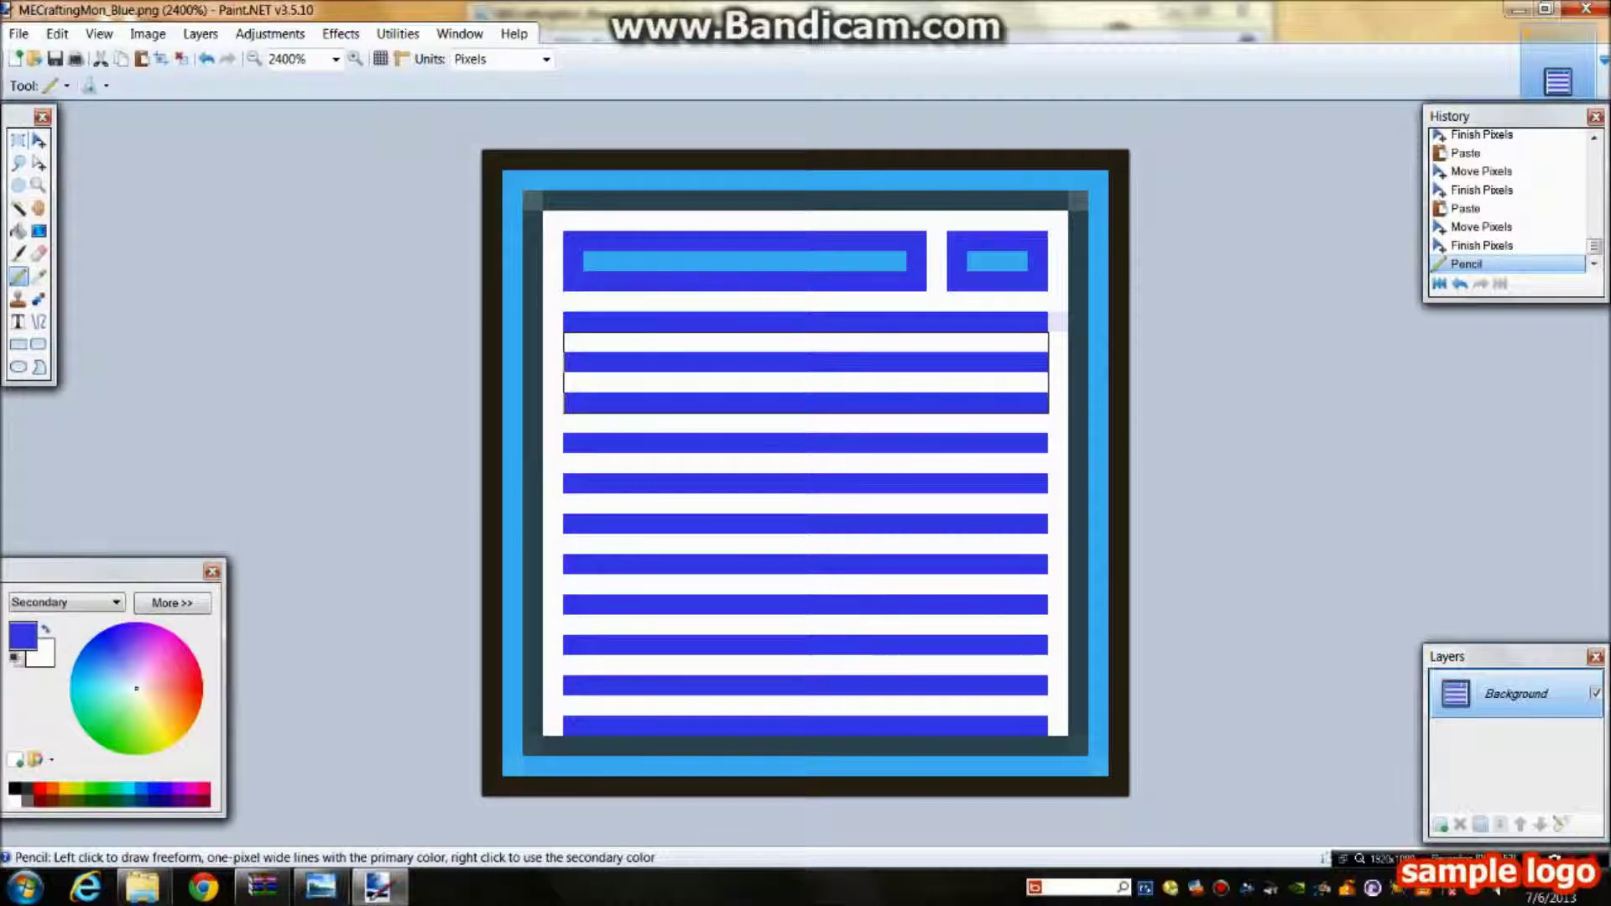
{"action": "left_click", "coordinate": [19, 140]}
{"action": "key", "text": "ctrl+d"}
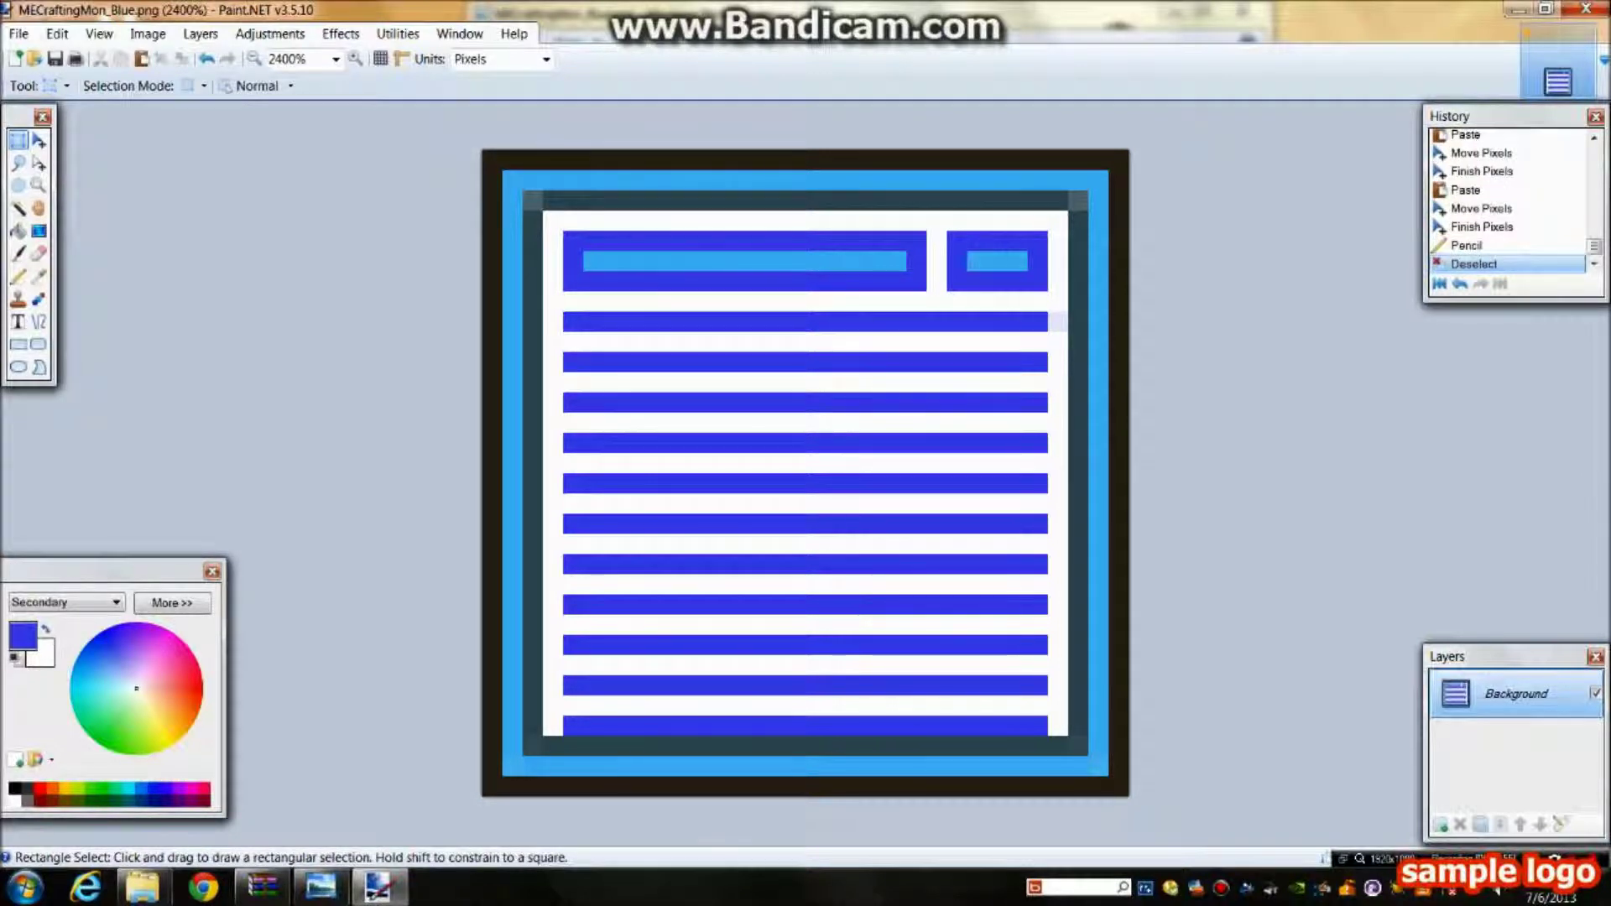
{"action": "left_click", "coordinate": [18, 276]}
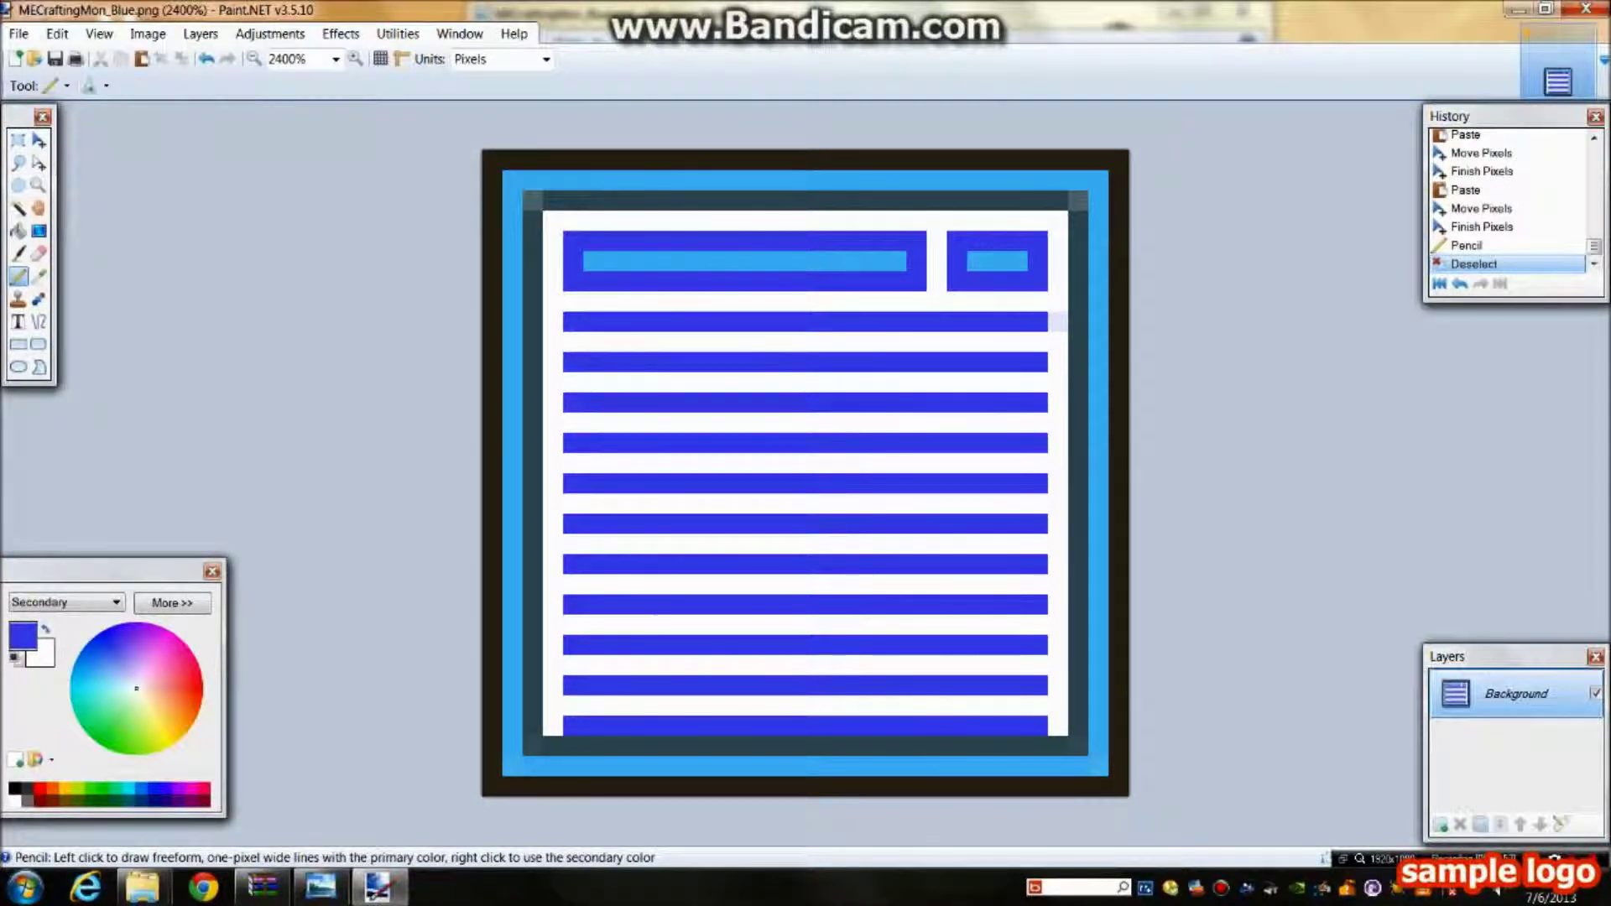
{"action": "right_click", "coordinate": [1058, 322]}
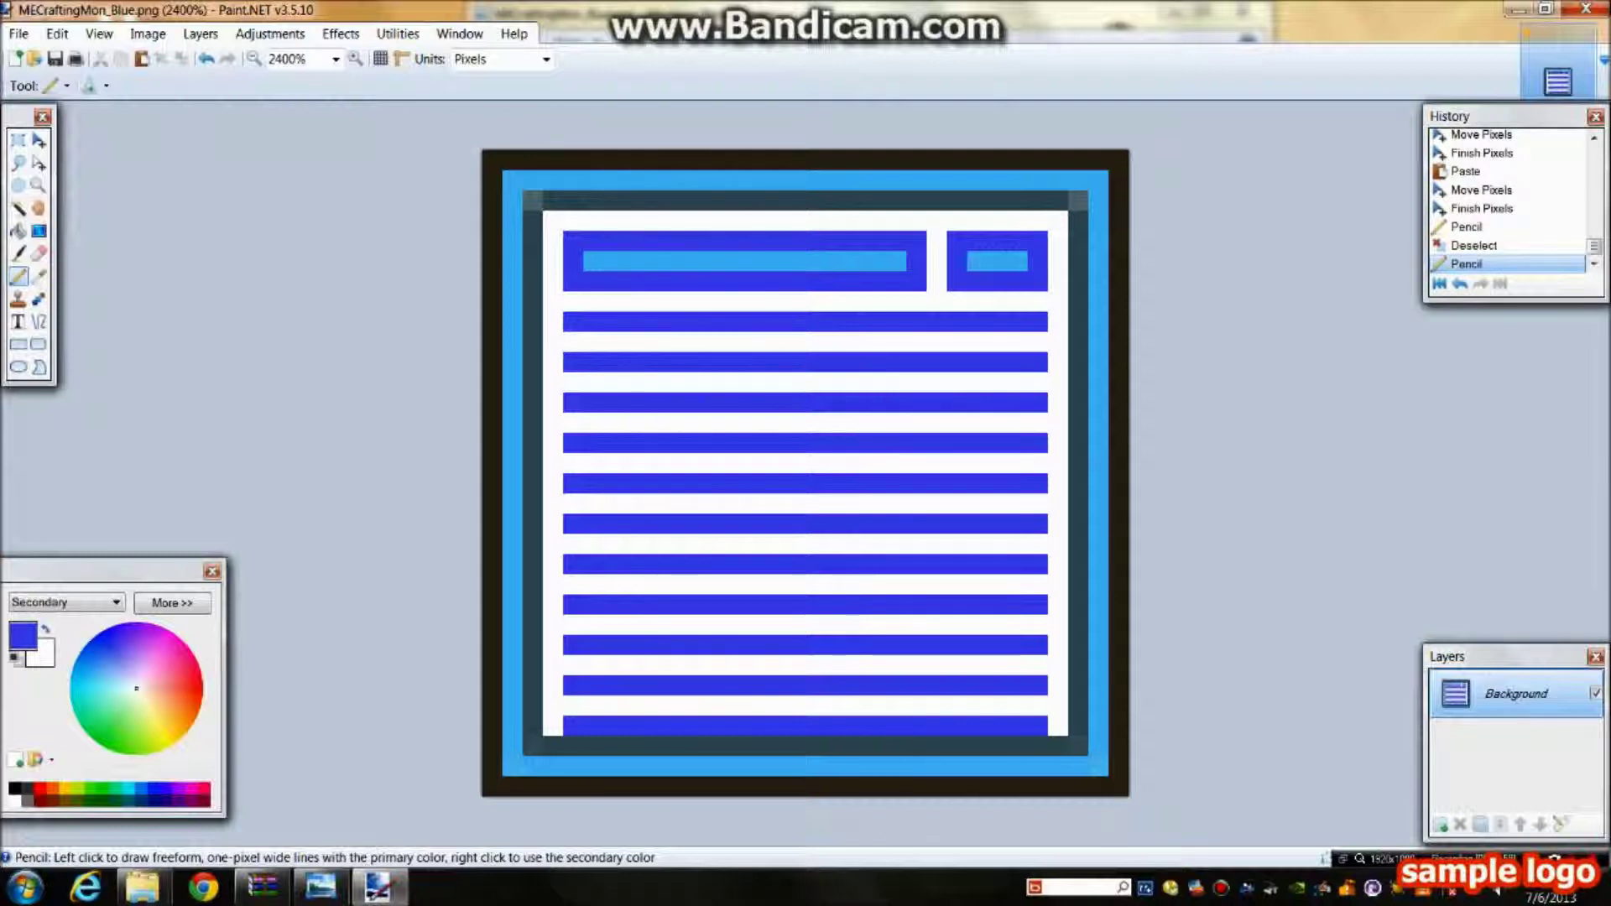
Step: Sample the dark teal of the inner frame and pencil over the frame's off-colour corner pixels
{"action": "left_click", "coordinate": [38, 276]}
{"action": "left_click", "coordinate": [533, 336]}
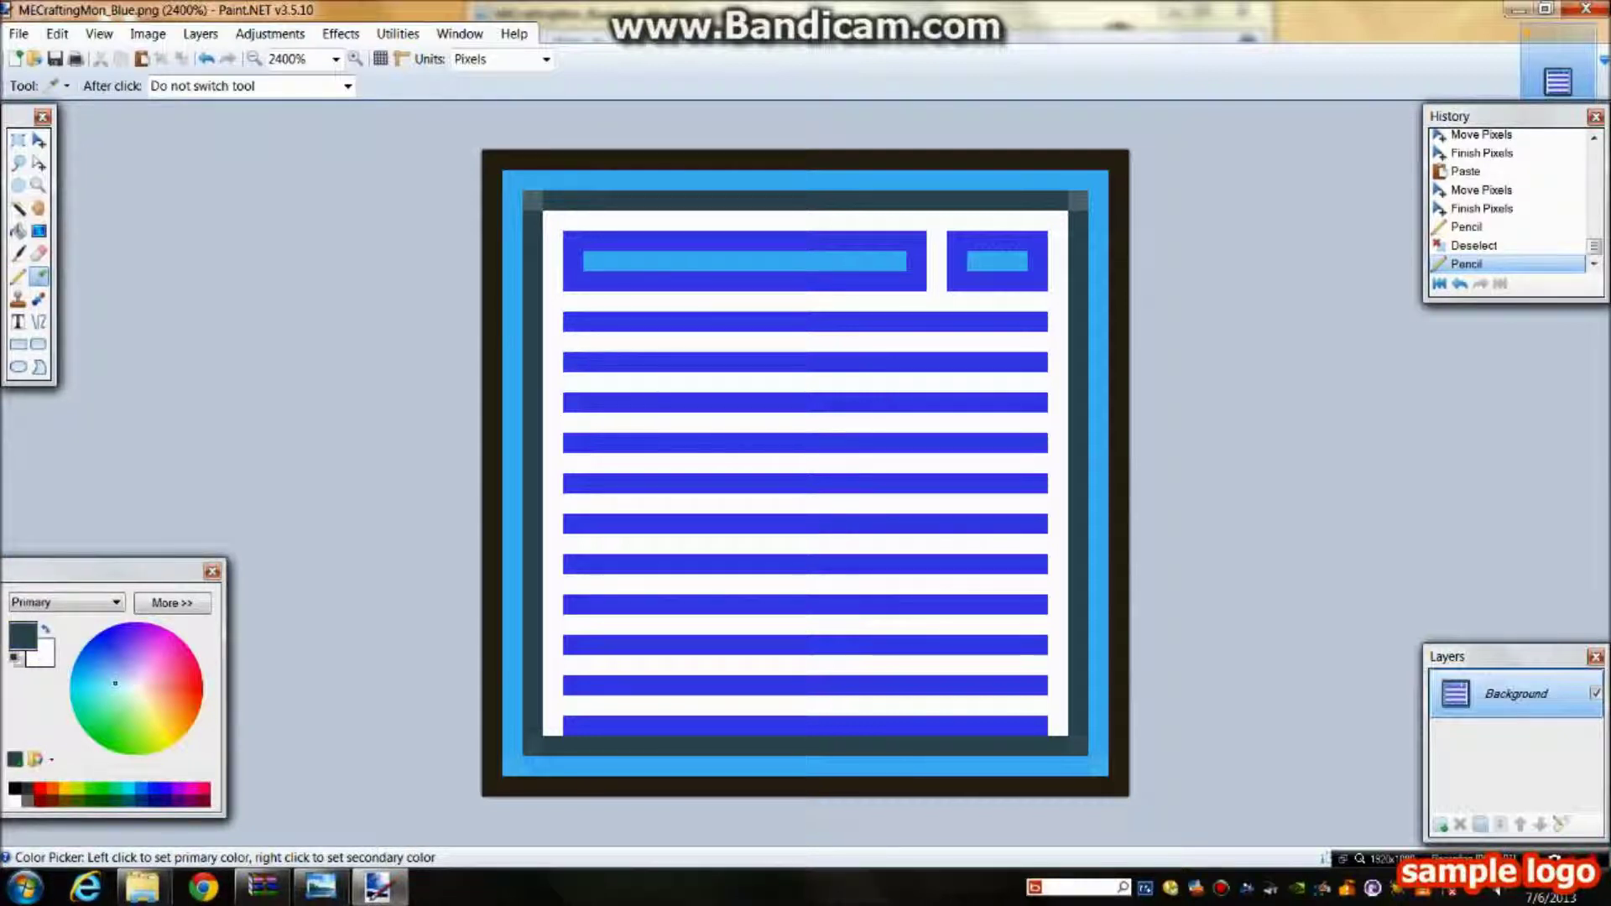
{"action": "left_click", "coordinate": [18, 276]}
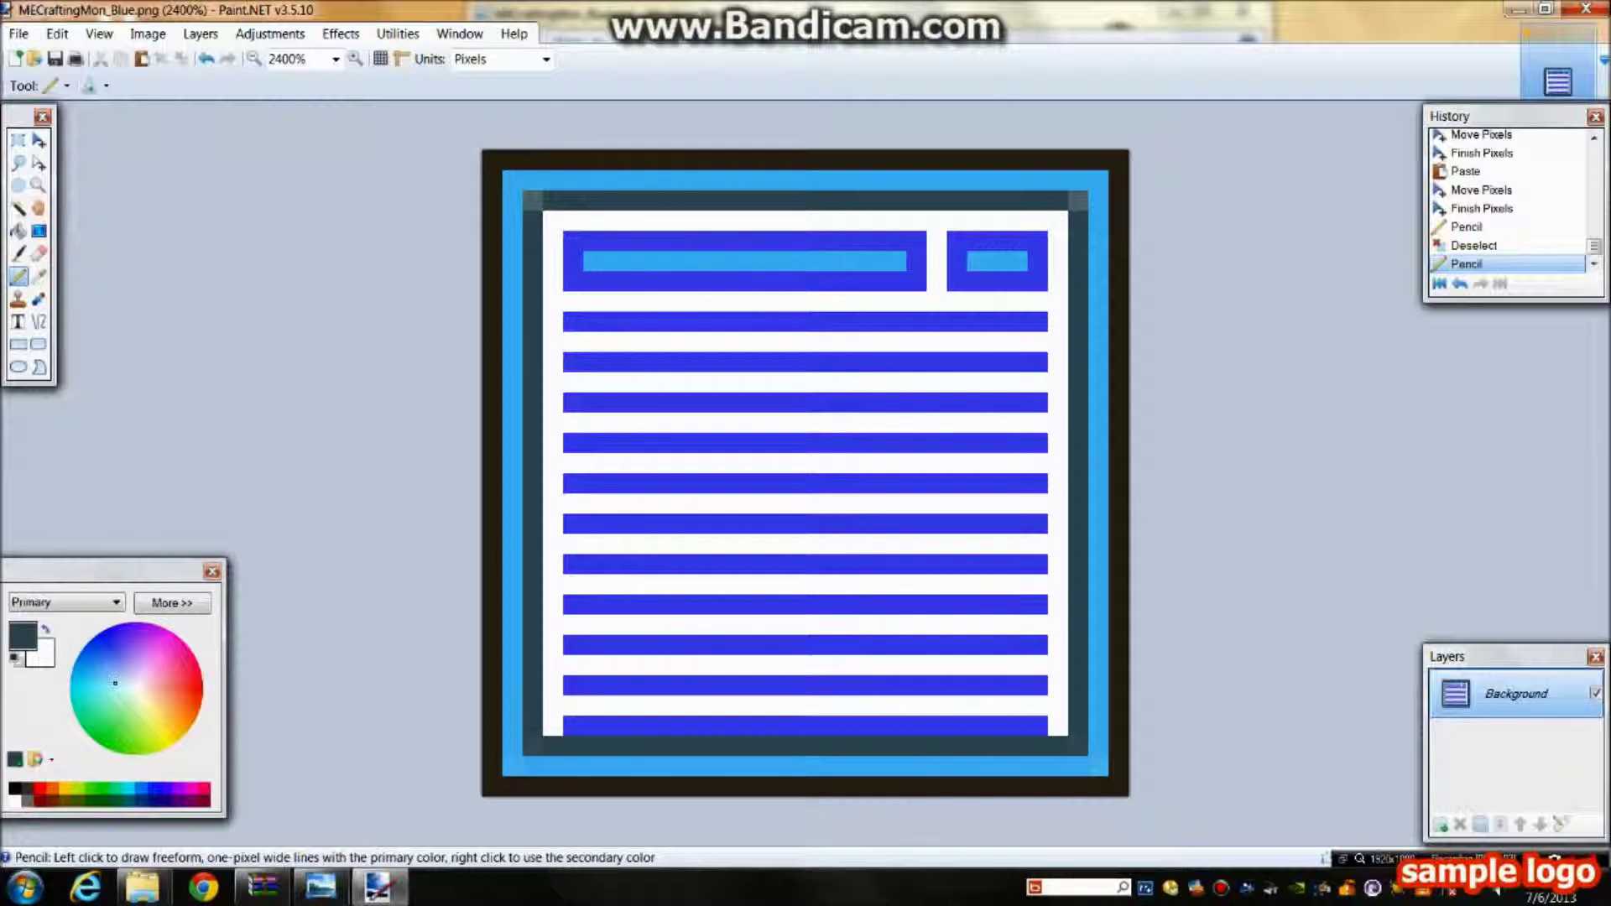
{"action": "left_click", "coordinate": [533, 746]}
{"action": "left_click", "coordinate": [533, 746]}
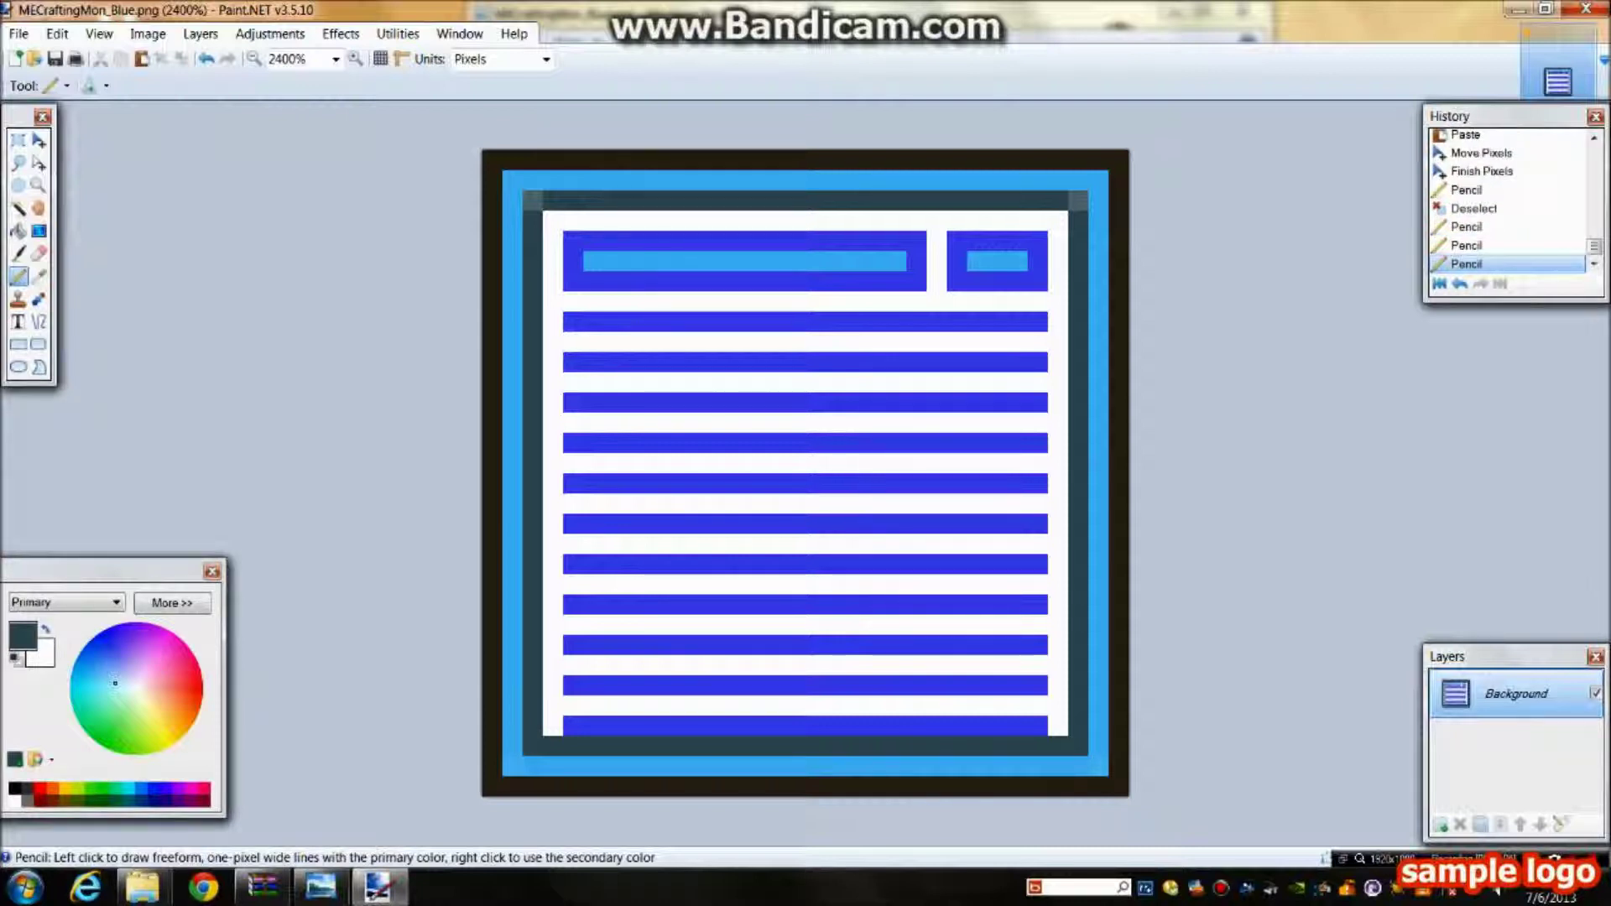
{"action": "left_click", "coordinate": [1078, 200]}
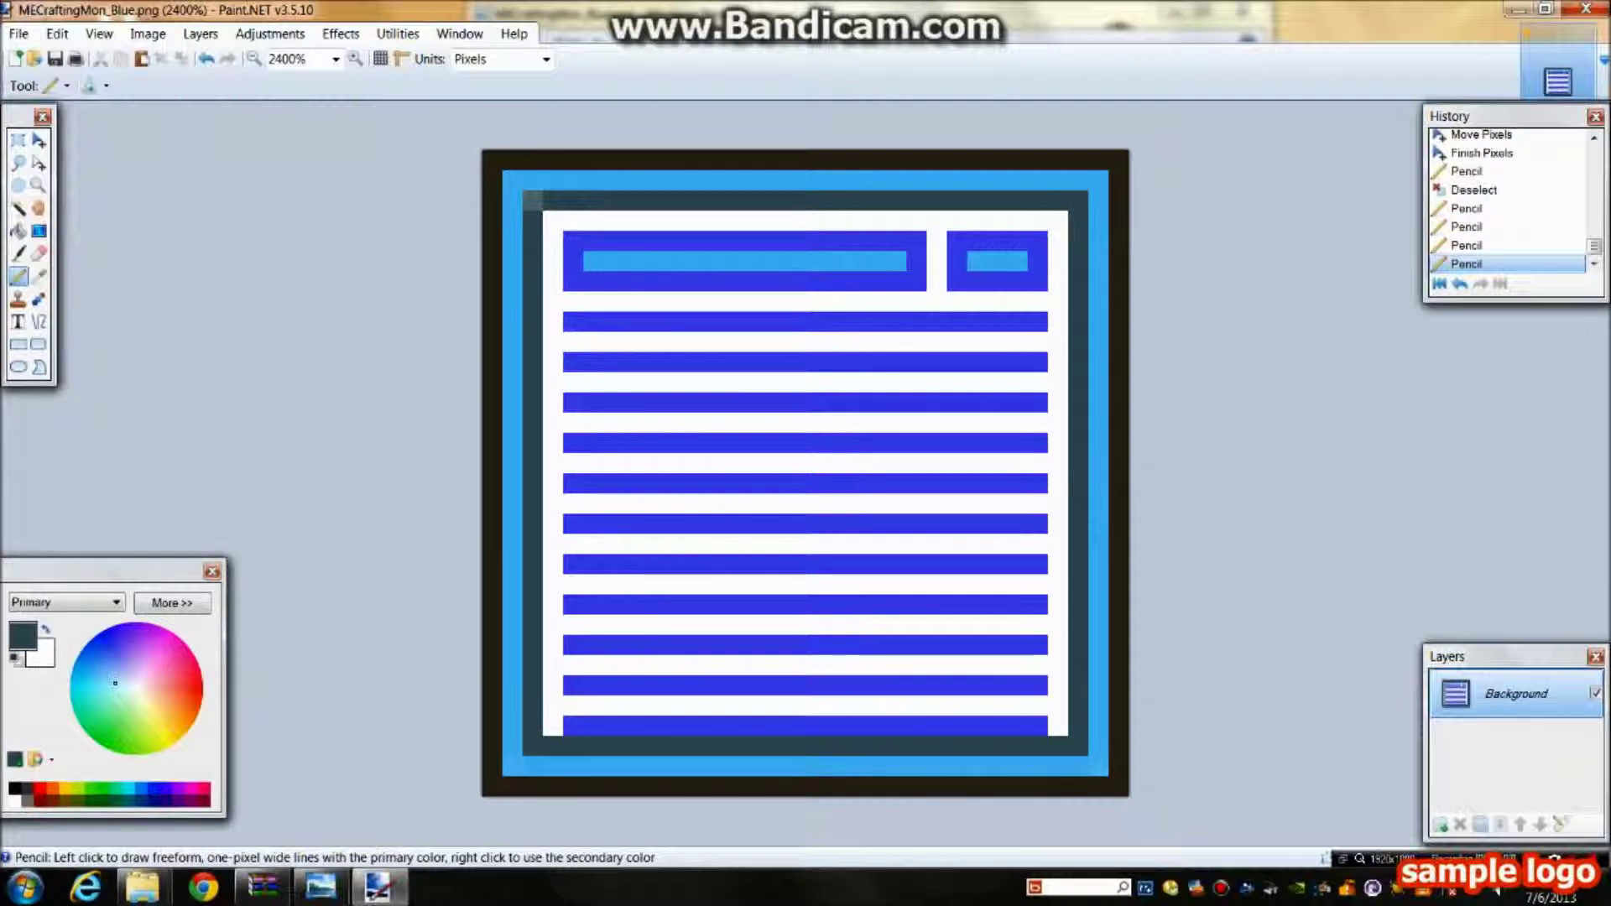
{"action": "left_click", "coordinate": [532, 201]}
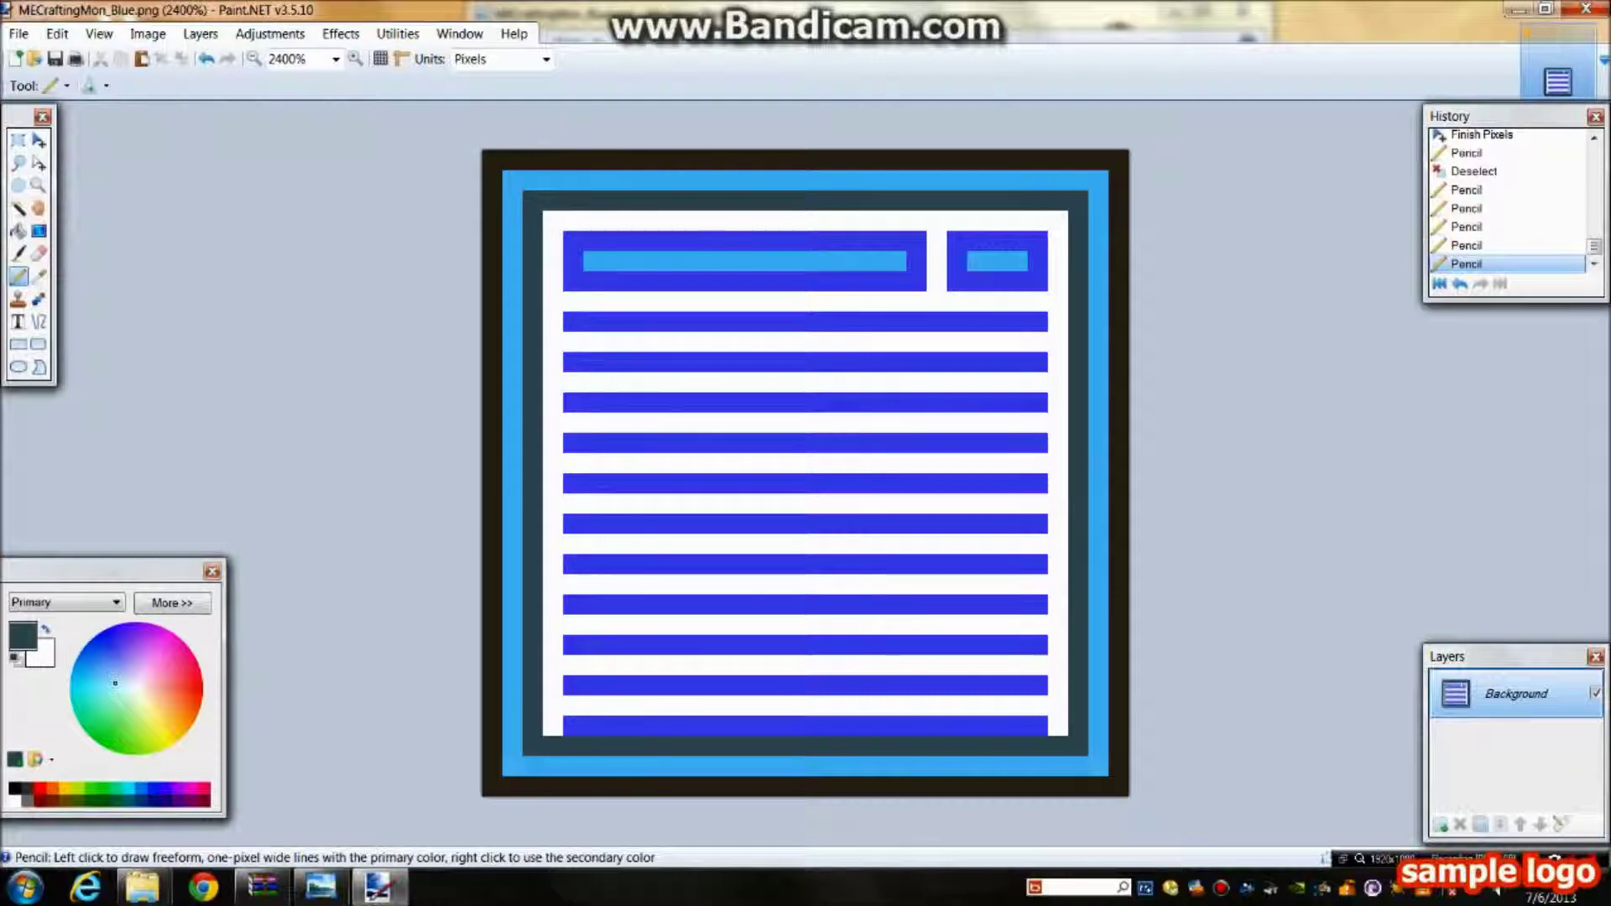
Step: Save the texture as PNG with auto-detected bit depth and update MECraftingMon_Blue.png in the appeng-rv10-n.zip archive
{"action": "left_click", "coordinate": [55, 59]}
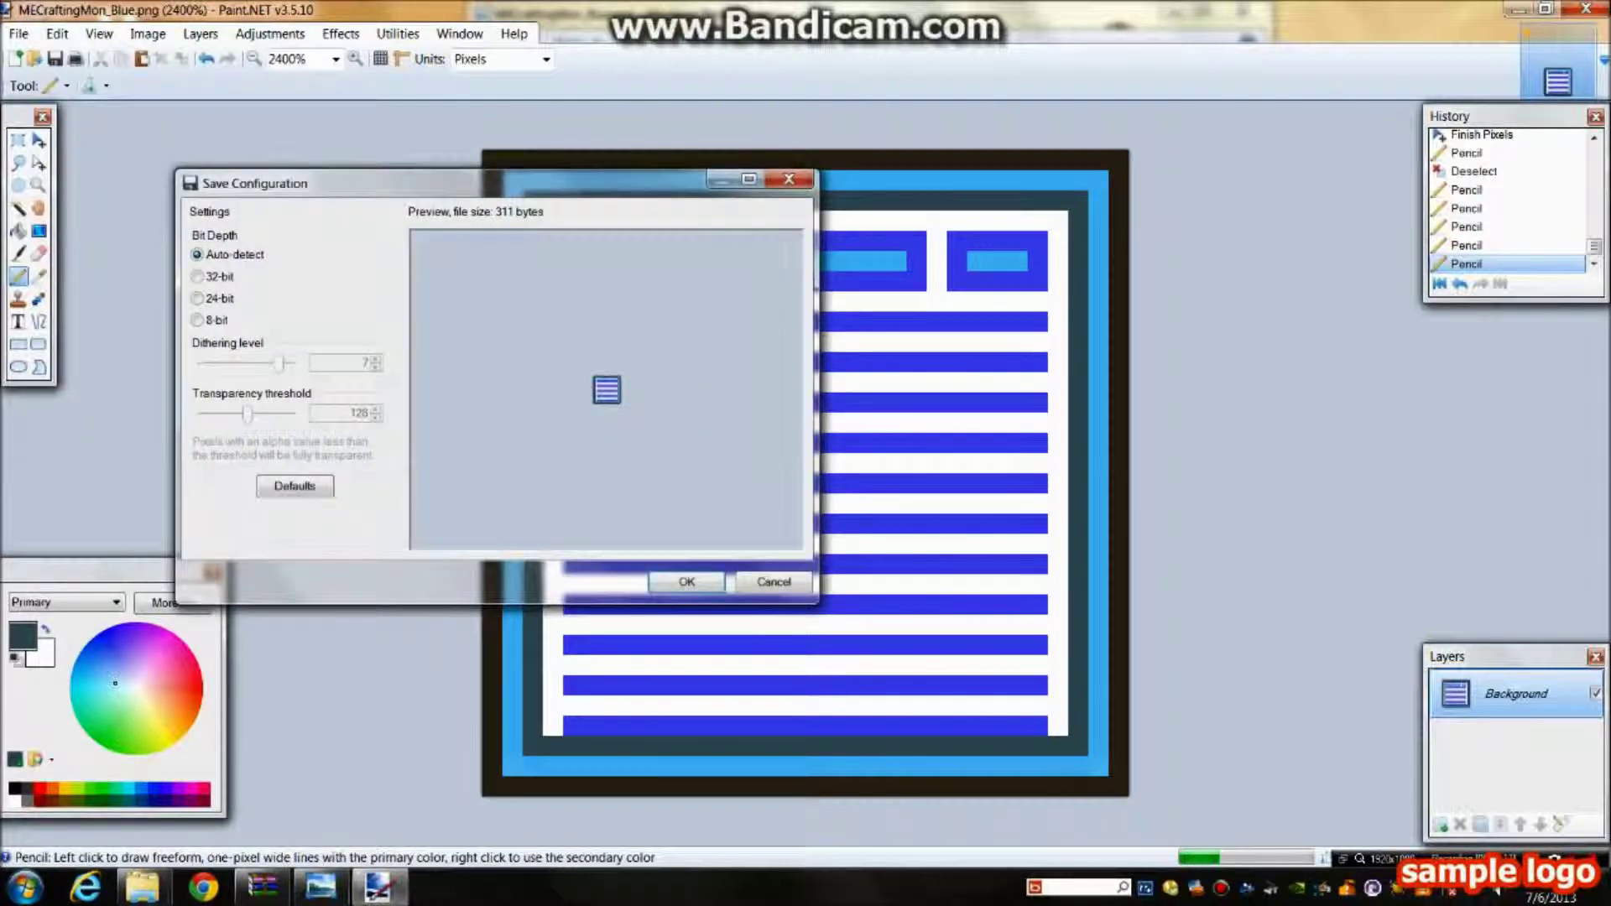
{"action": "key", "text": "Return"}
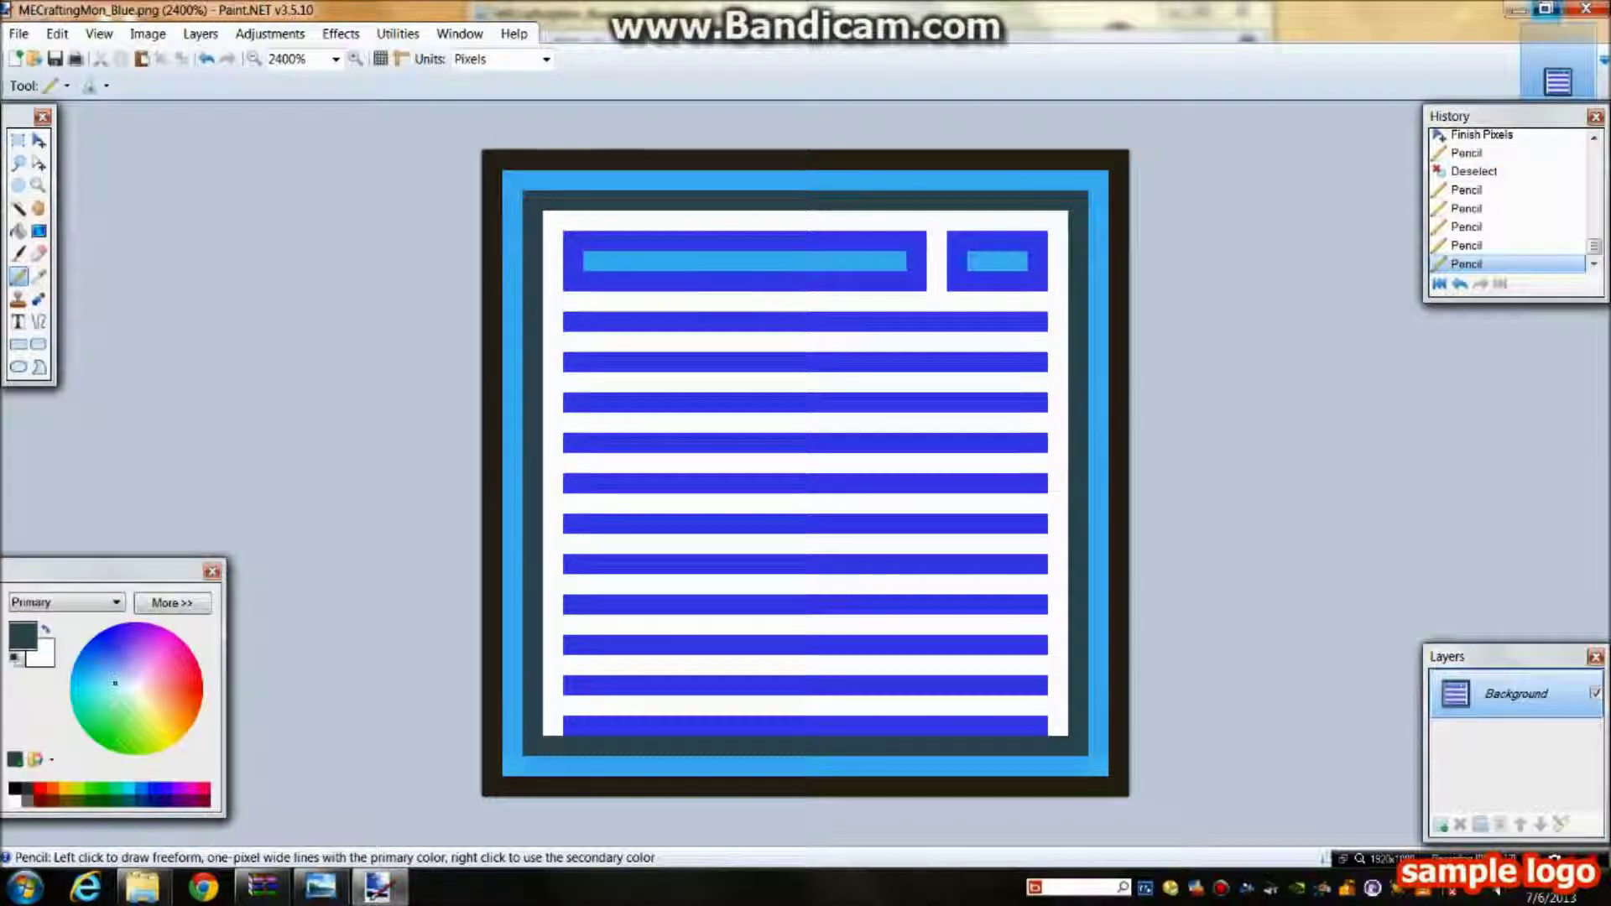
{"action": "left_click", "coordinate": [1545, 10]}
{"action": "left_click", "coordinate": [1175, 201]}
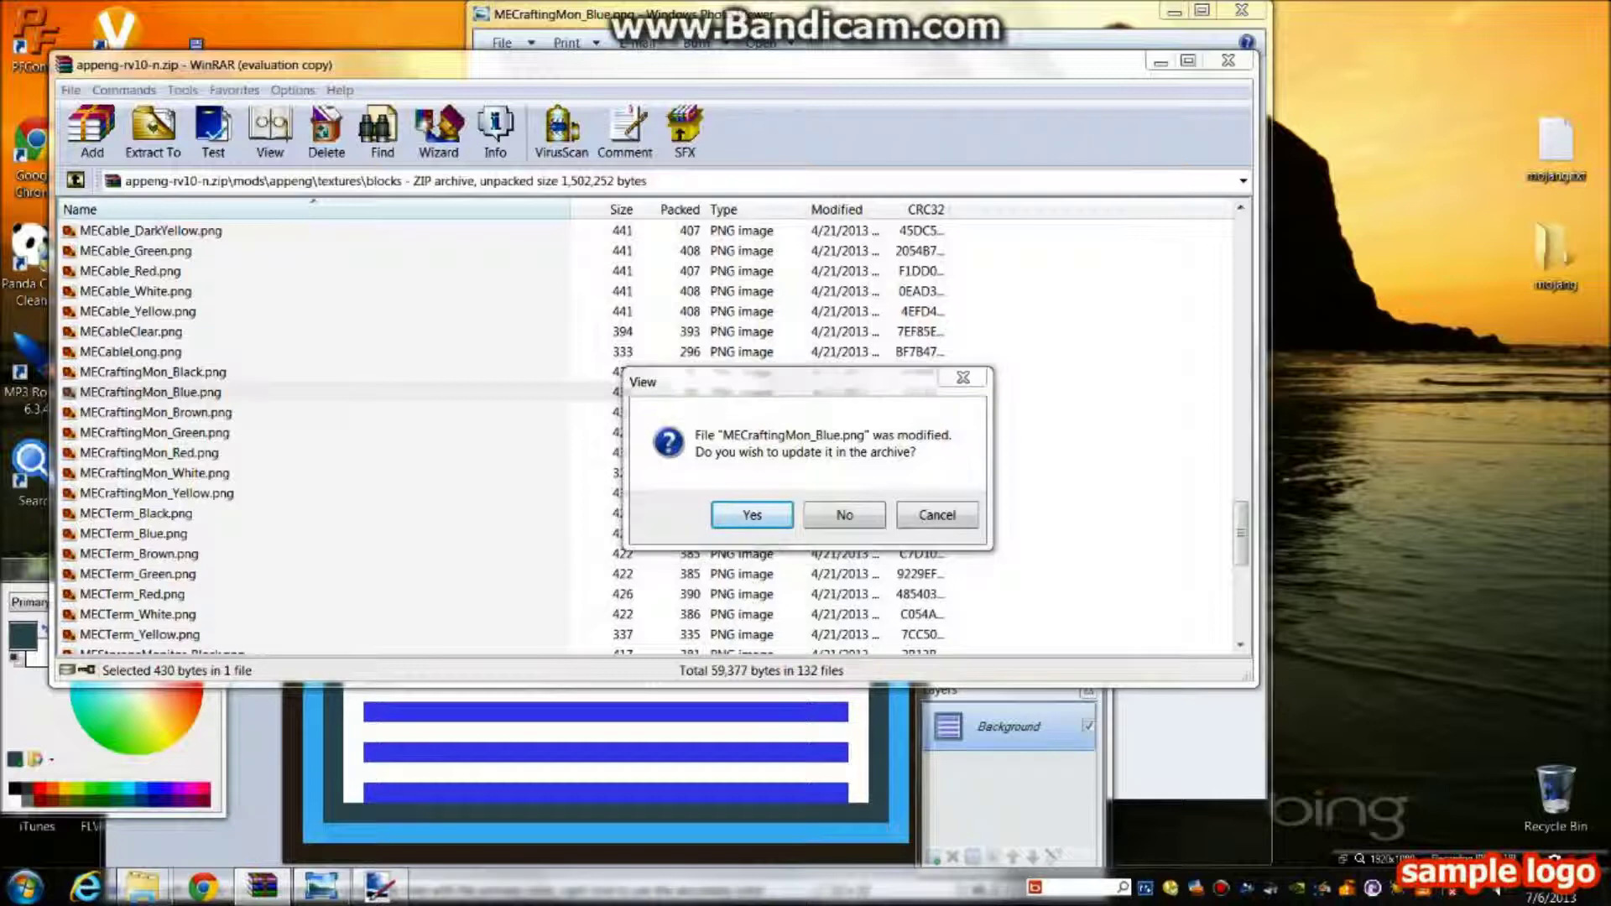
{"action": "left_click", "coordinate": [751, 516]}
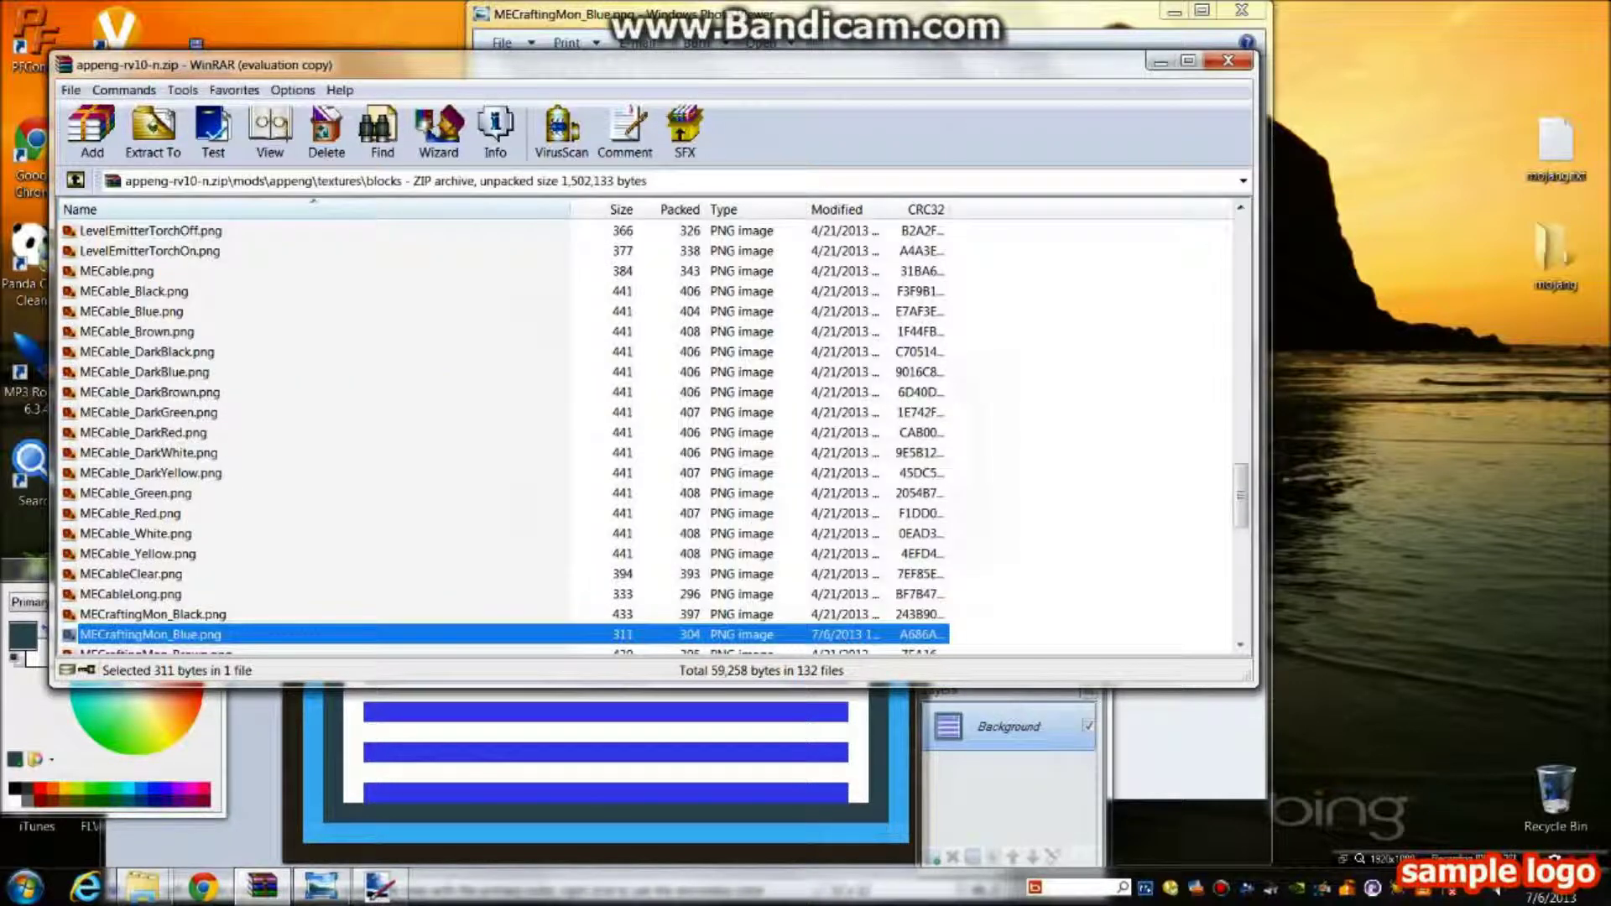
Step: Open MECraftingMon_Blue.png from the archive to check the updated texture, and close the image viewer
{"action": "double_click", "coordinate": [151, 635]}
{"action": "scroll", "coordinate": [869, 429], "scroll_direction": "up", "scroll_amount": 4}
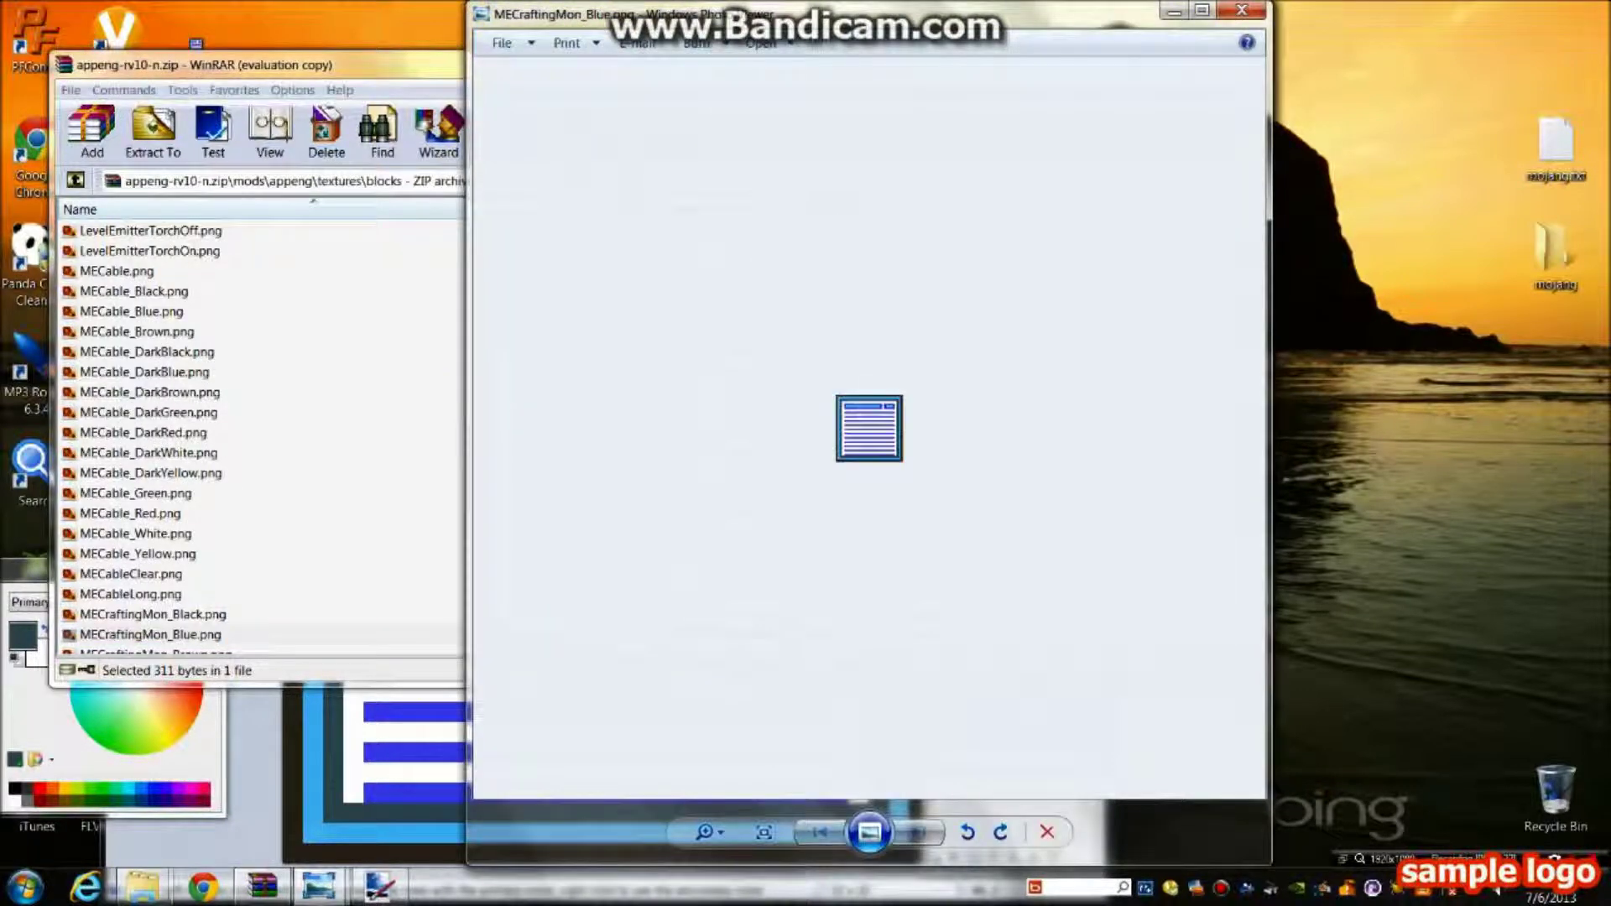
{"action": "left_click", "coordinate": [1242, 10]}
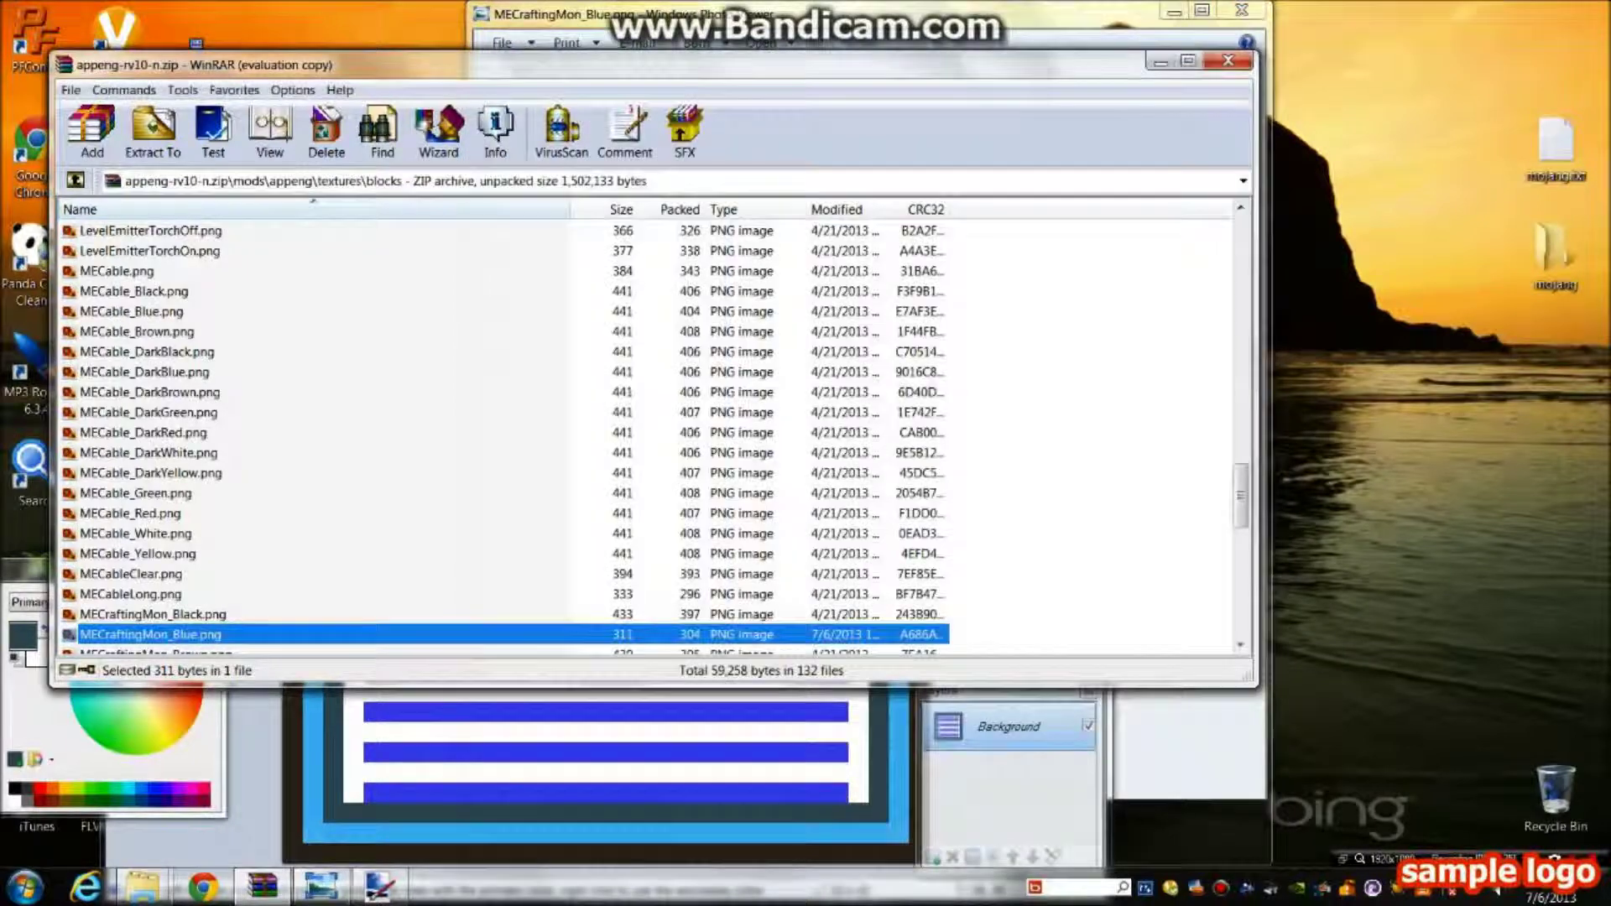
{"action": "left_click", "coordinate": [798, 753]}
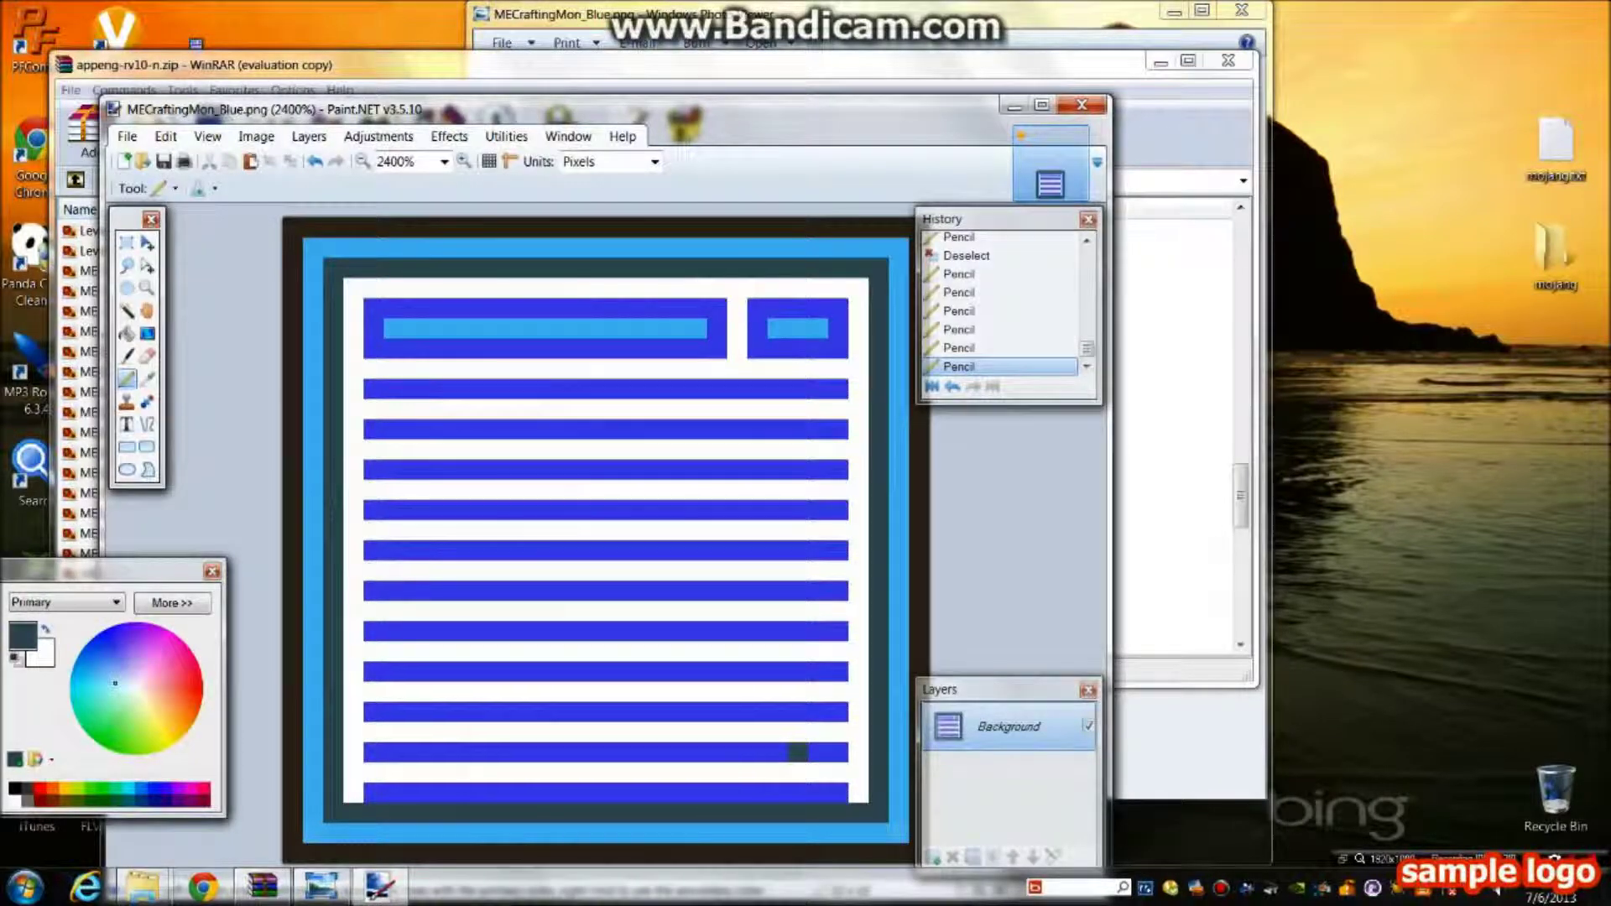
{"action": "left_click", "coordinate": [1082, 104]}
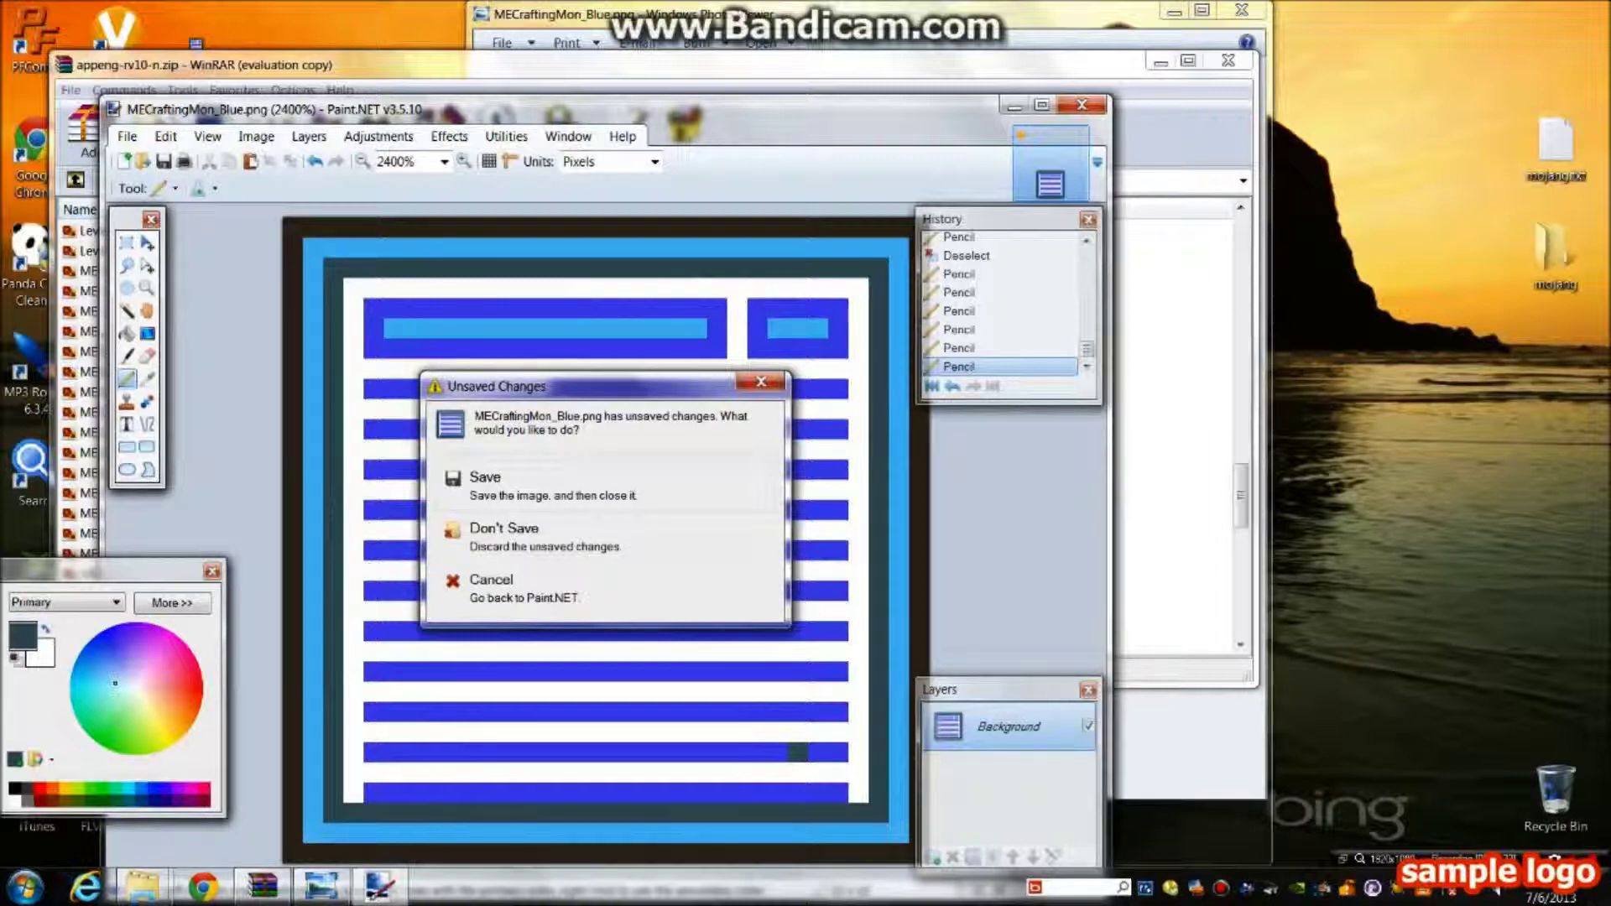
{"action": "left_click", "coordinate": [537, 589]}
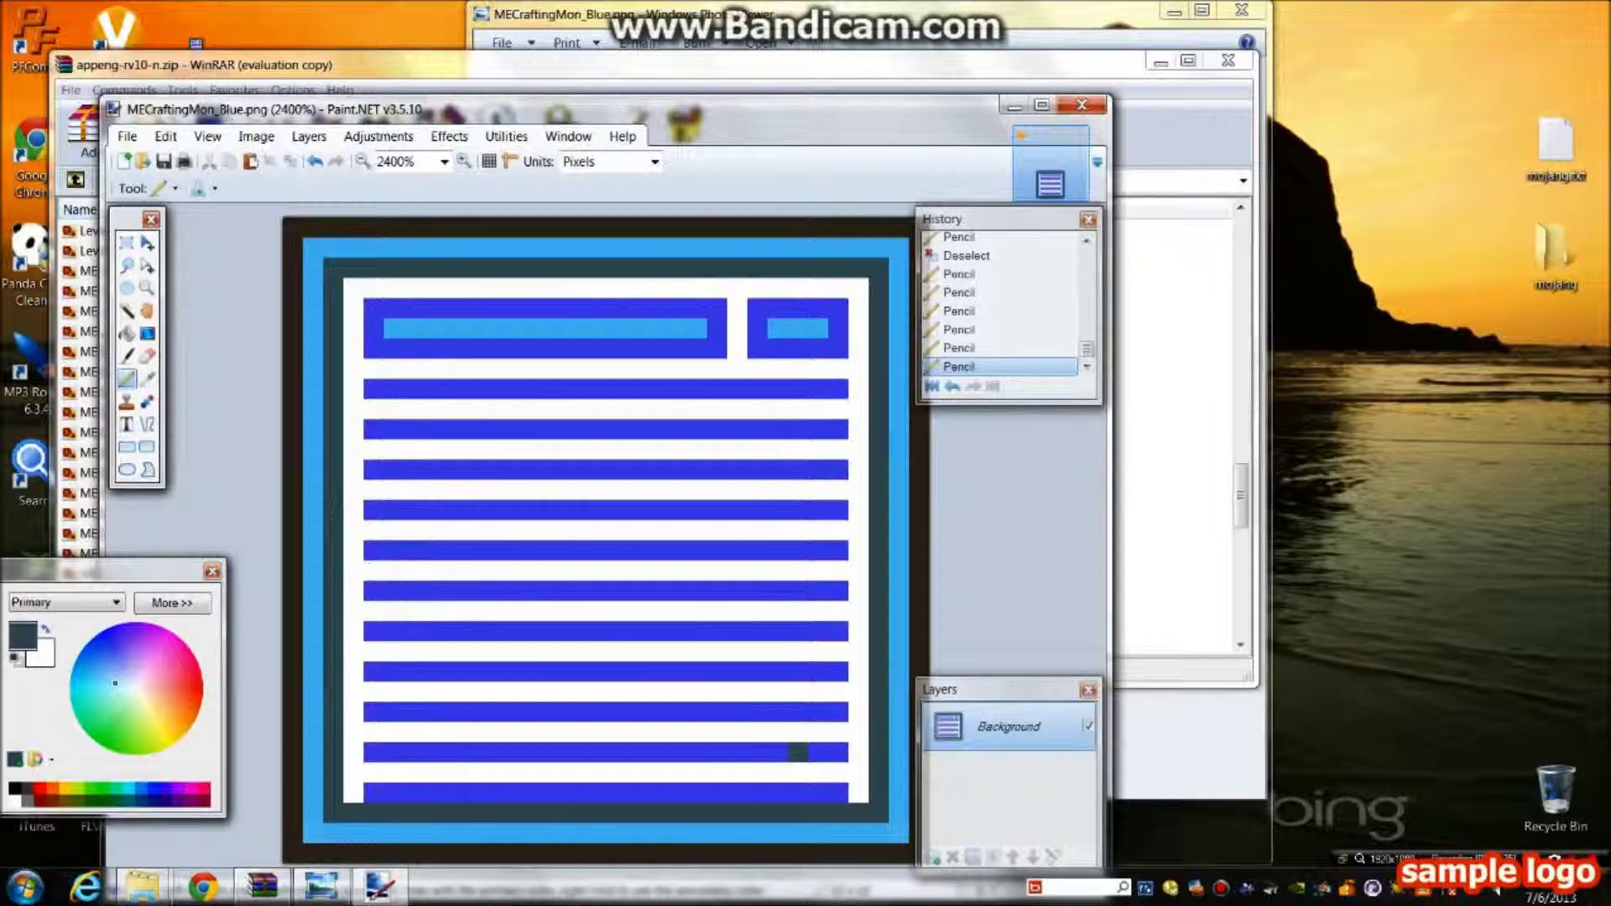
Step: Repaint the stray teal pixel in the second-lowest line with the sampled line blue, and save and close the image
{"action": "left_click", "coordinate": [147, 379]}
{"action": "left_click", "coordinate": [394, 430]}
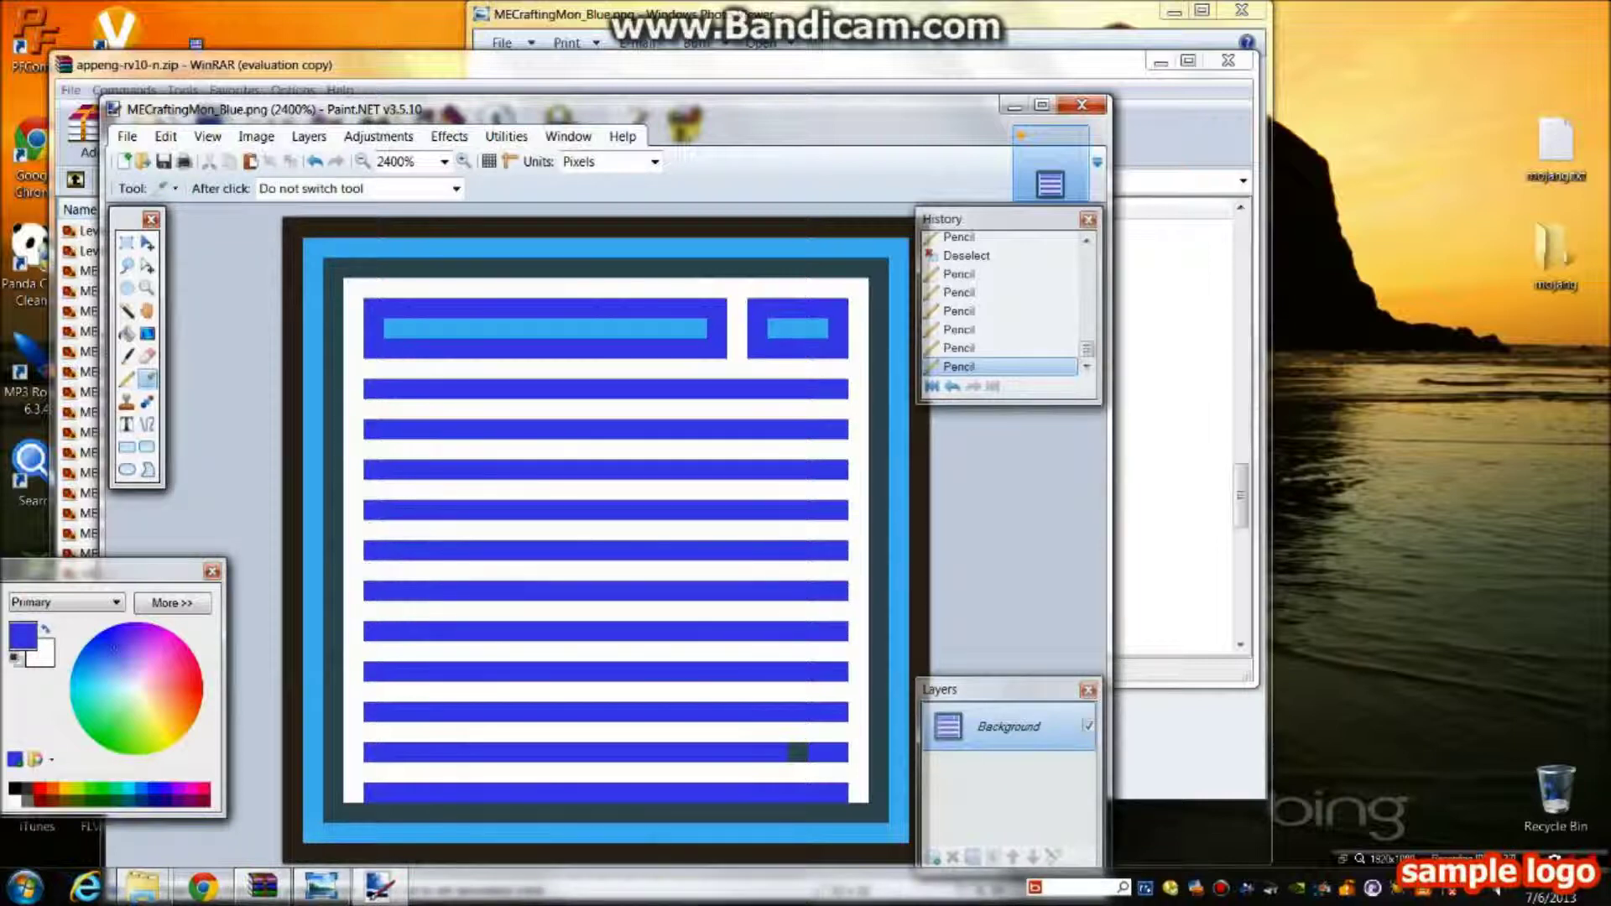
{"action": "key", "text": "p"}
{"action": "left_click", "coordinate": [797, 751]}
{"action": "left_click", "coordinate": [164, 161]}
{"action": "left_click", "coordinate": [1082, 105]}
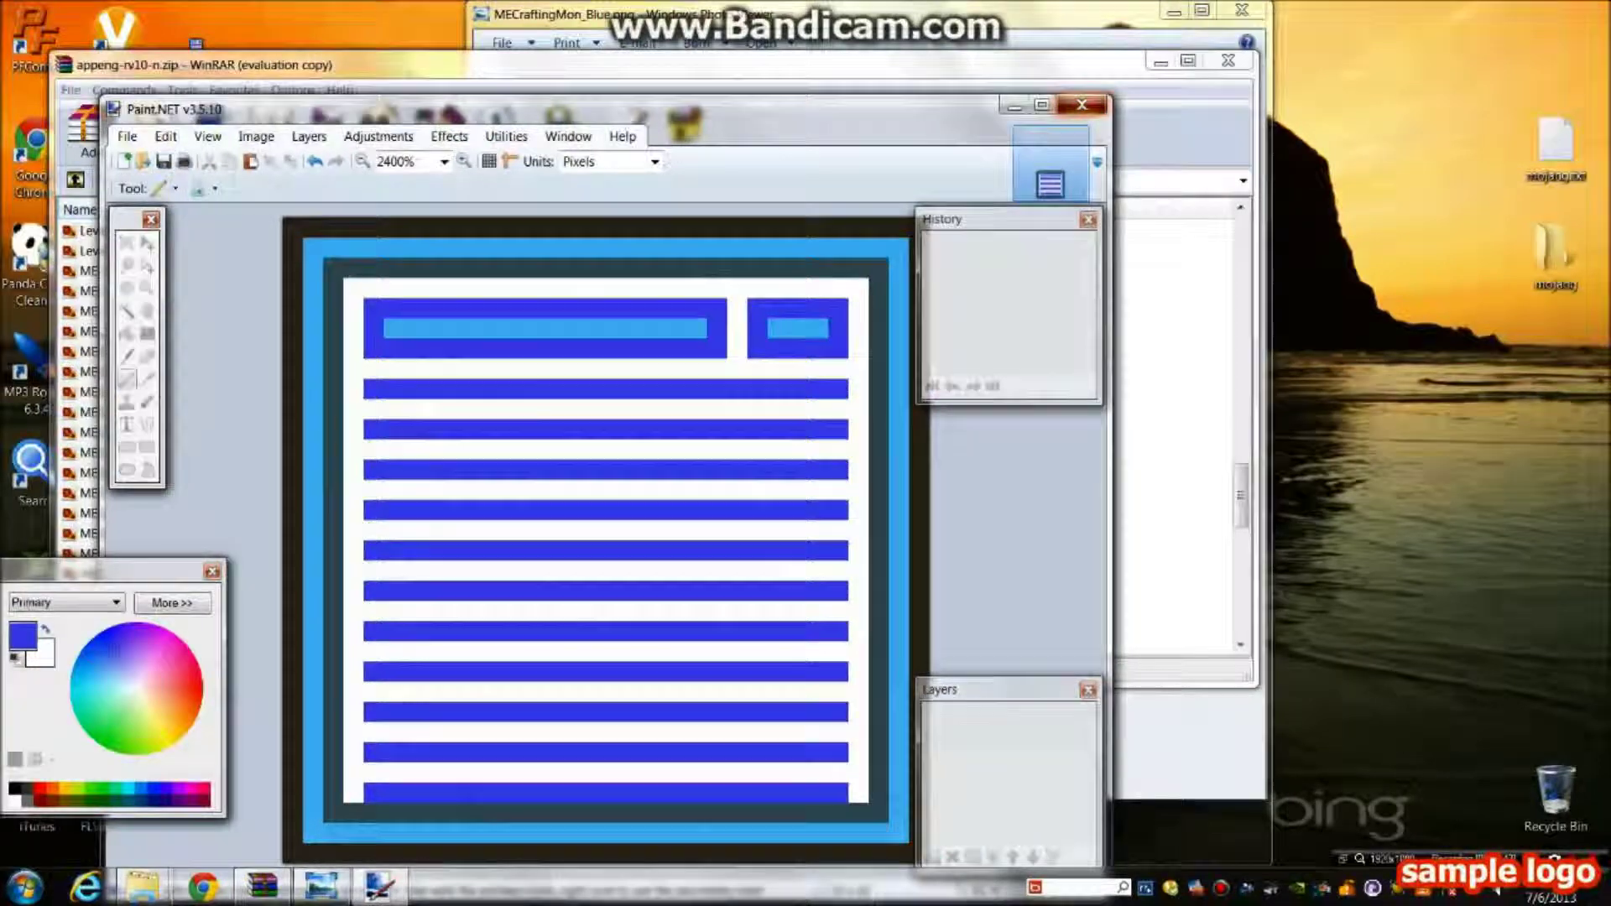
{"action": "key", "text": "Return"}
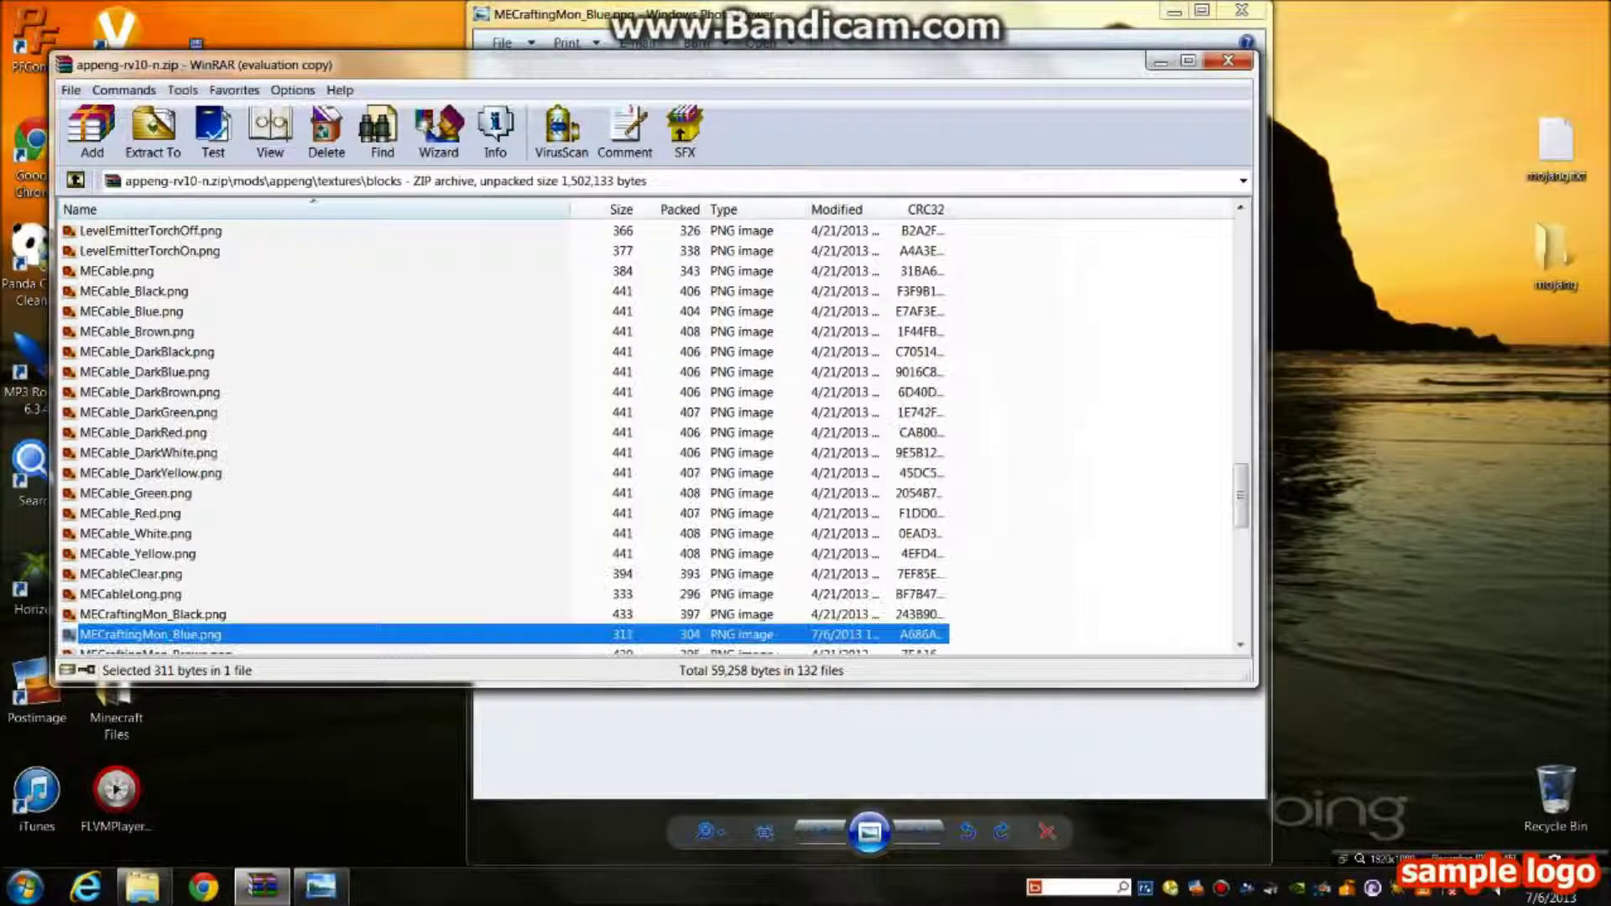
Step: Close the WinRAR archive and the remaining image viewer window, and minimise the mods folder
{"action": "left_click", "coordinate": [1227, 60]}
{"action": "left_click", "coordinate": [1242, 10]}
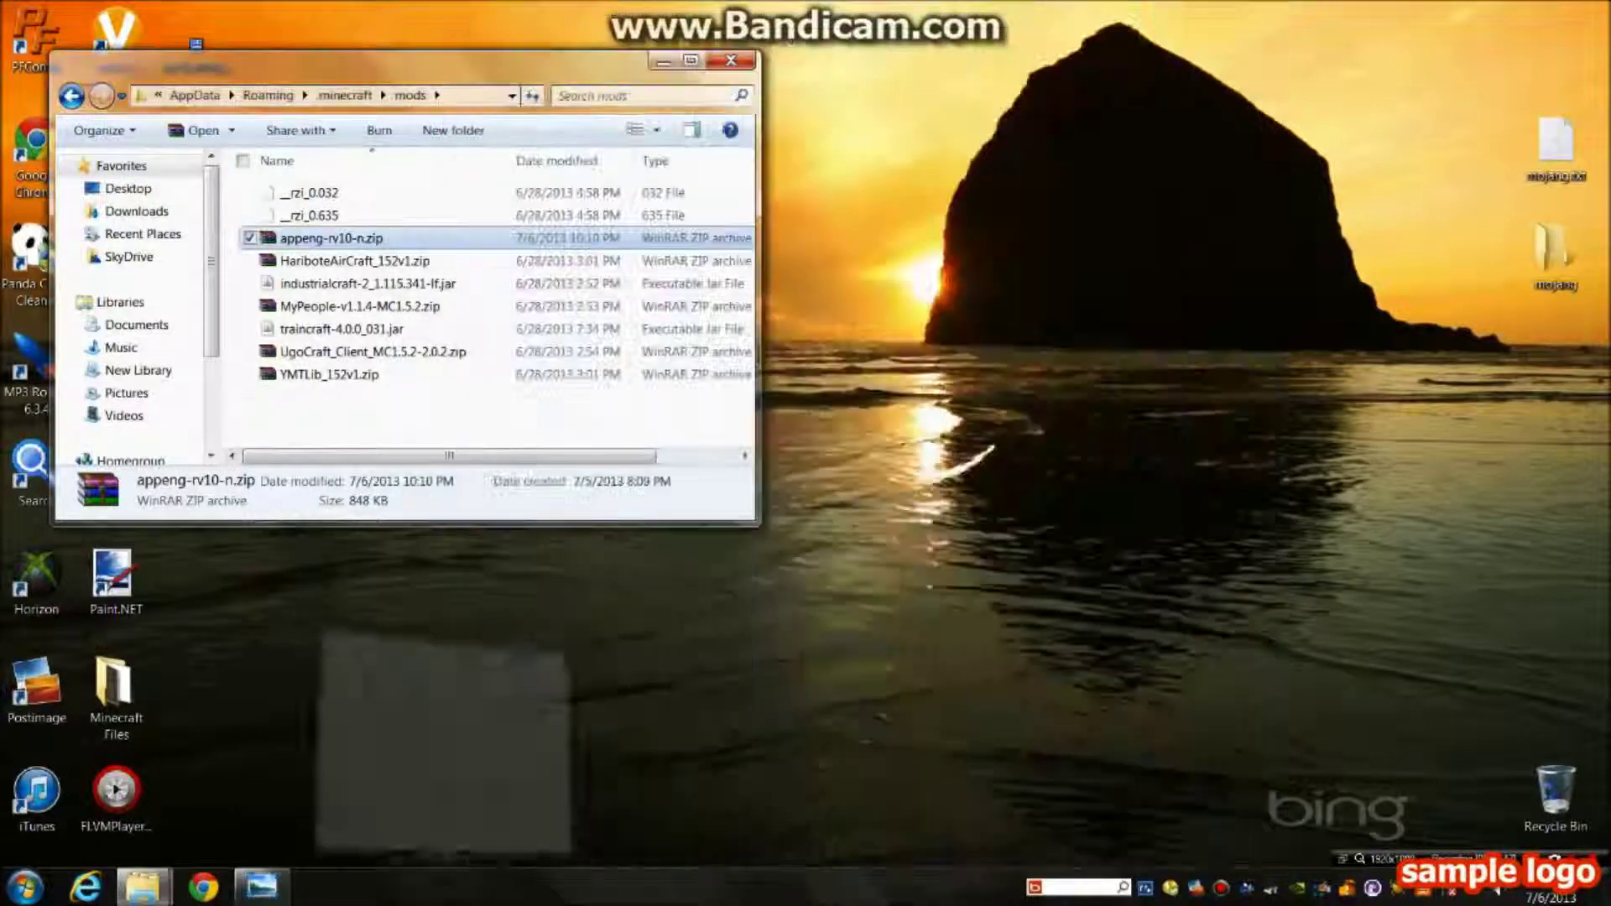
{"action": "left_click", "coordinate": [663, 61]}
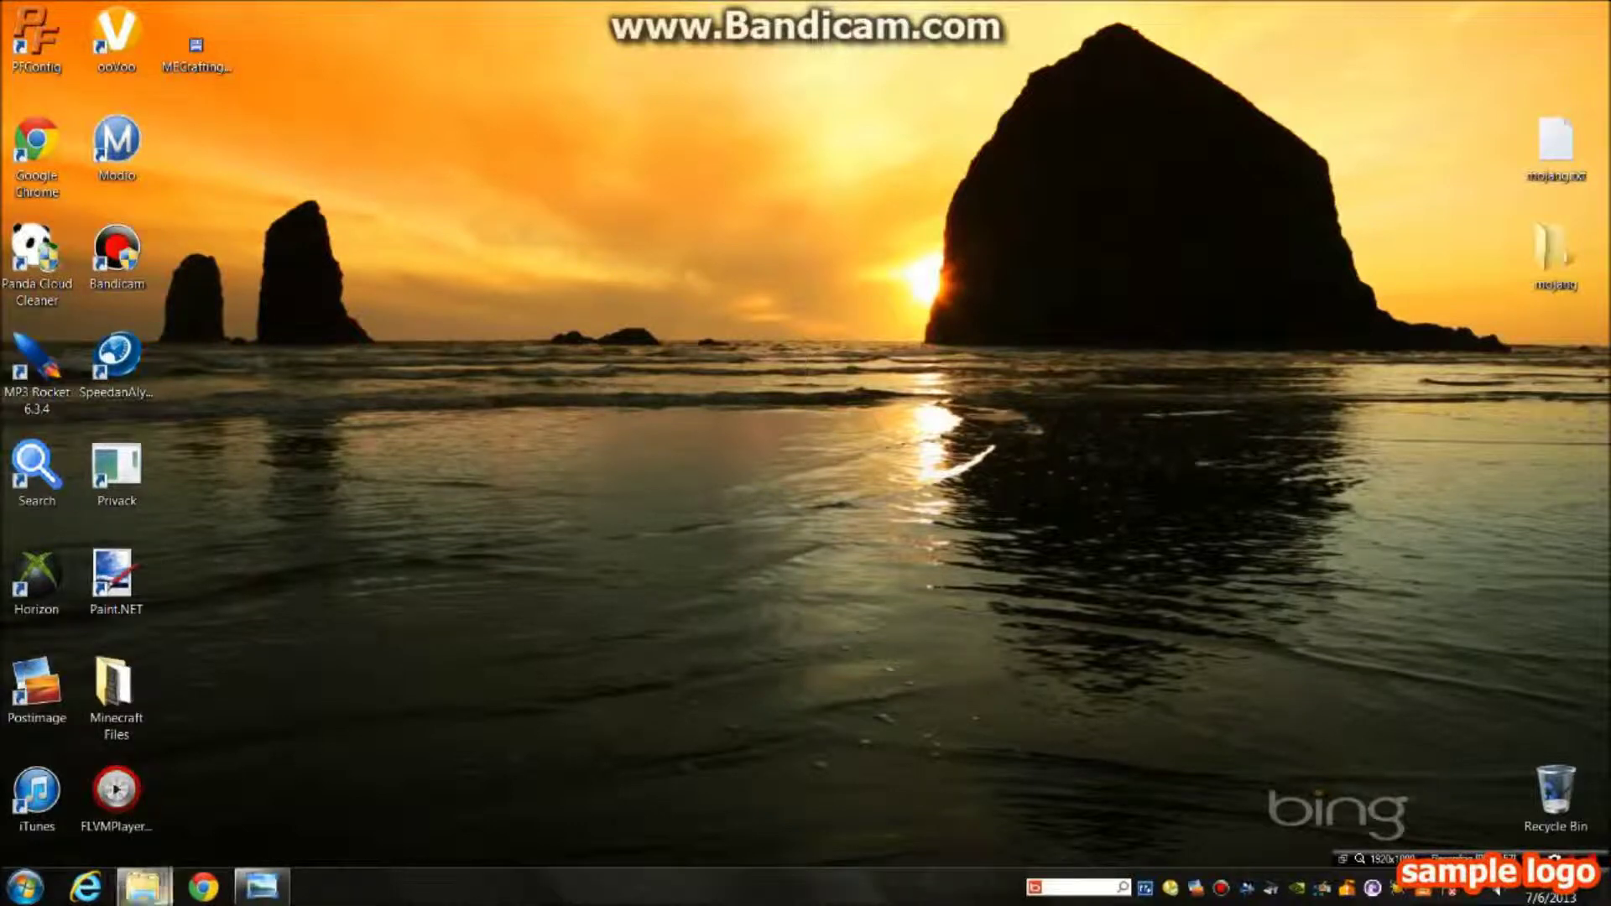
{"action": "key", "text": "super"}
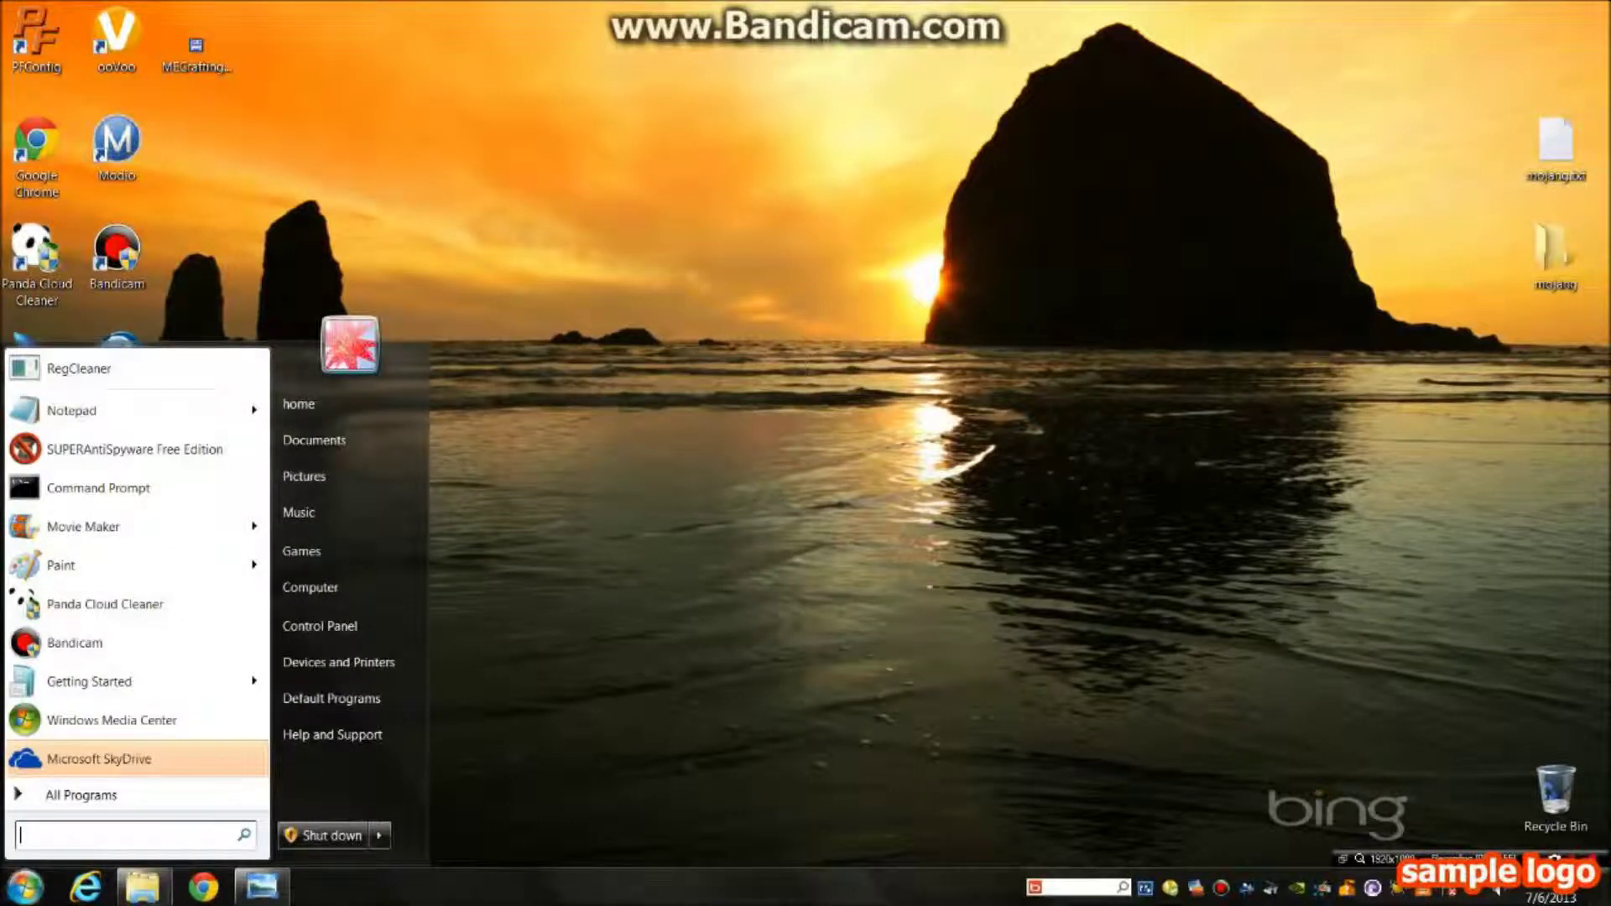
{"action": "key", "text": "super"}
Step: Launch Minecraft.exe from the Minecraft 1.5.2 (Don't Delete) folder in Minecraft Files, log in and minimise the folder window
{"action": "double_click", "coordinate": [116, 697]}
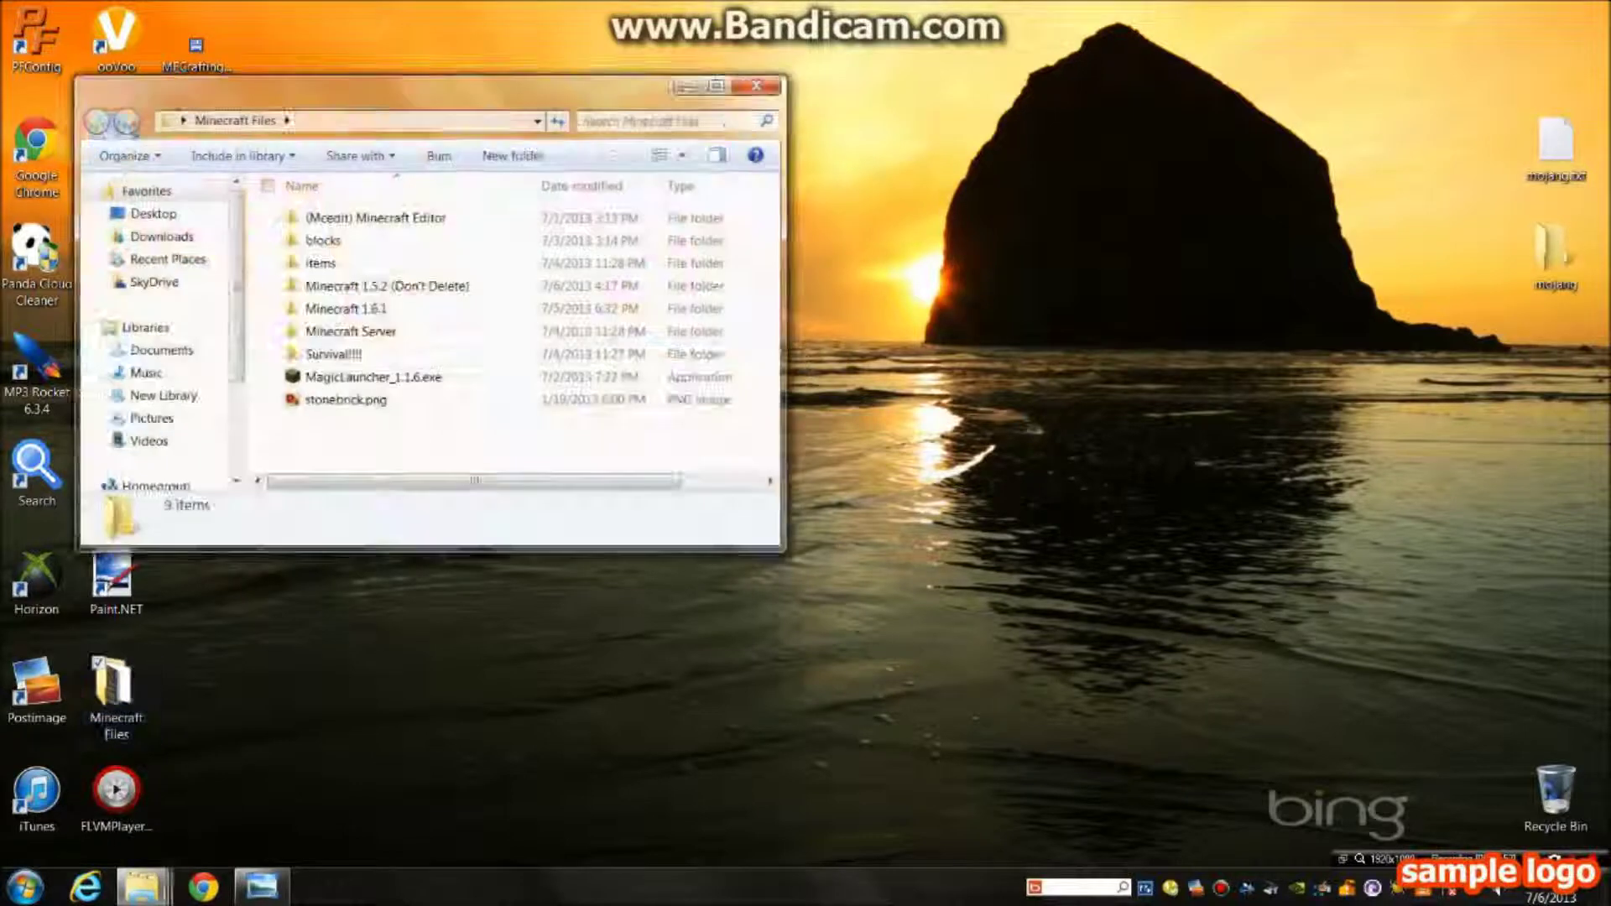
{"action": "left_click", "coordinate": [386, 287]}
{"action": "double_click", "coordinate": [386, 286]}
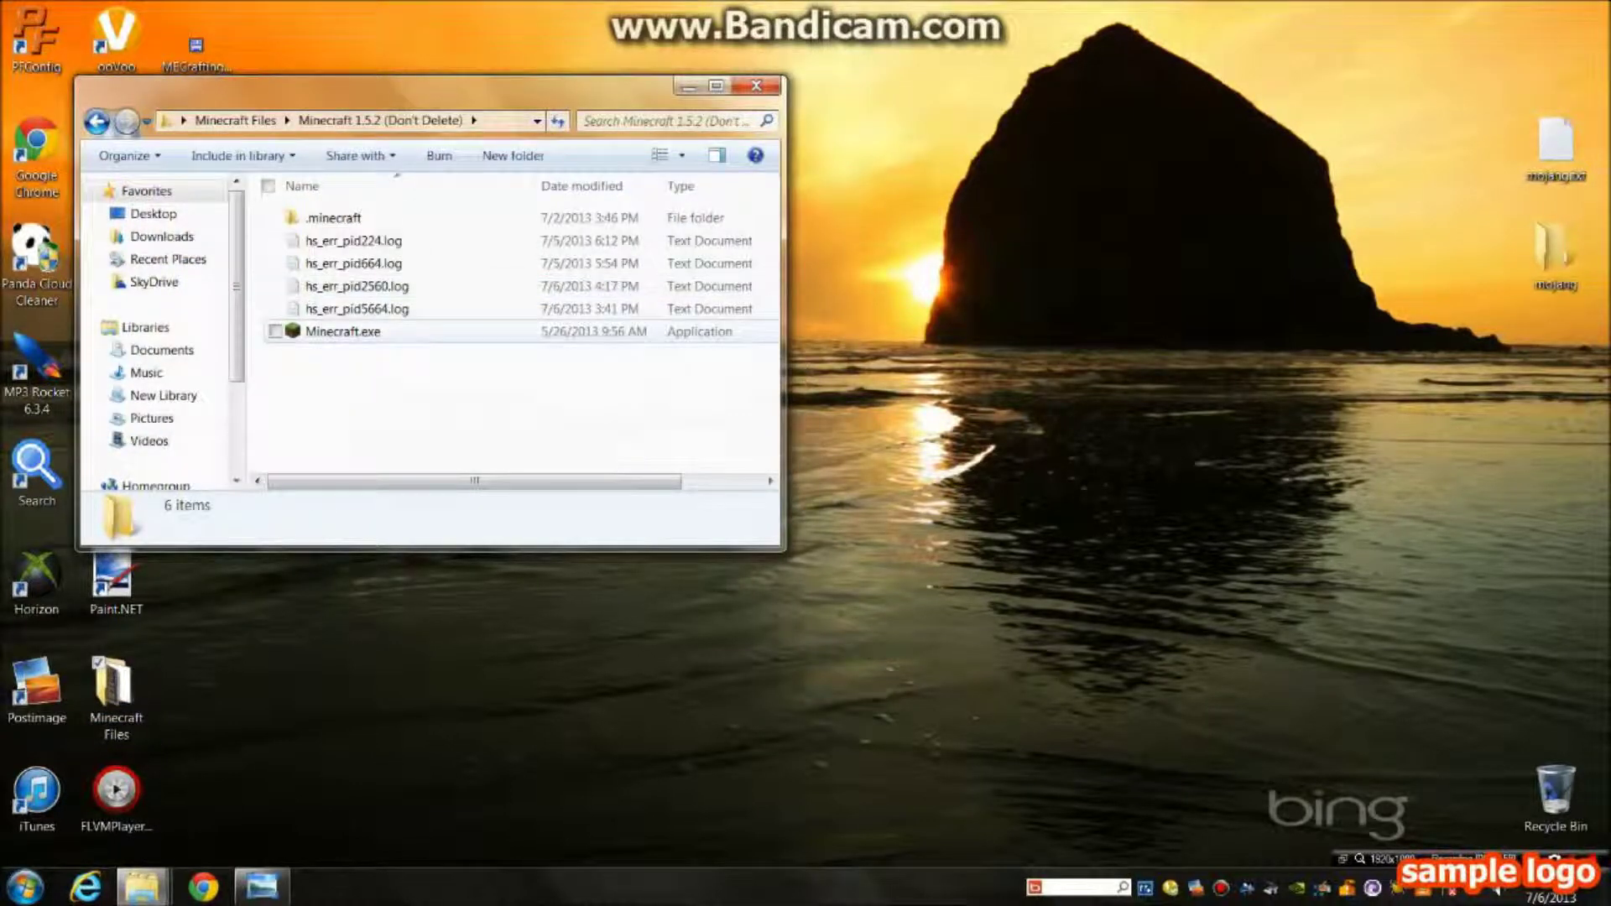
{"action": "left_click", "coordinate": [378, 332]}
{"action": "left_click", "coordinate": [1119, 607]}
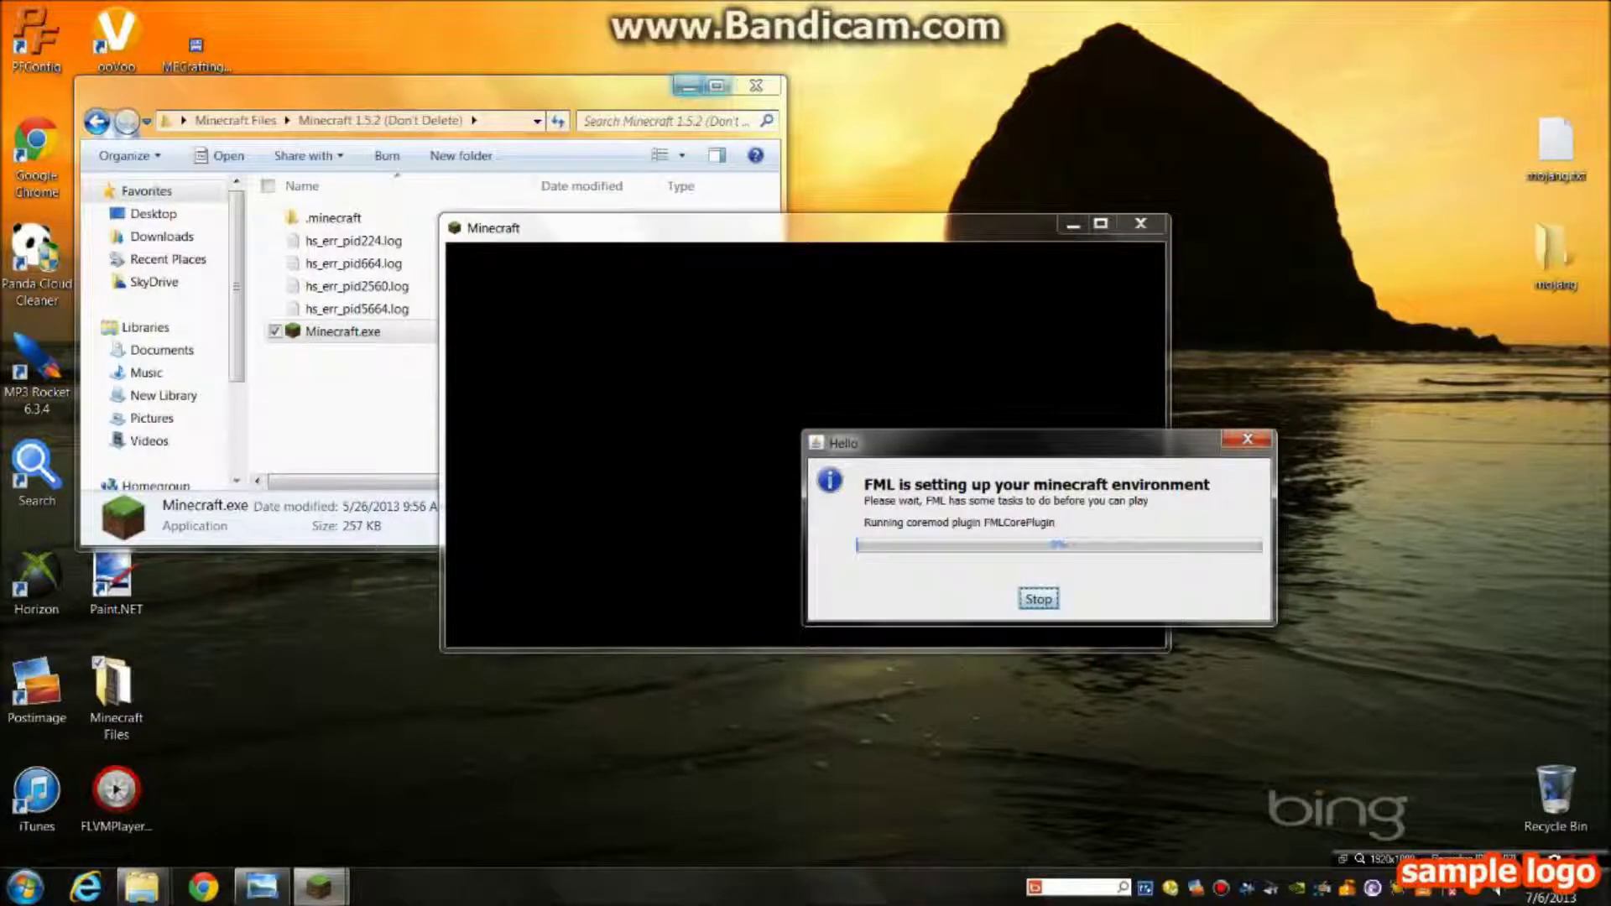
{"action": "left_click", "coordinate": [688, 86]}
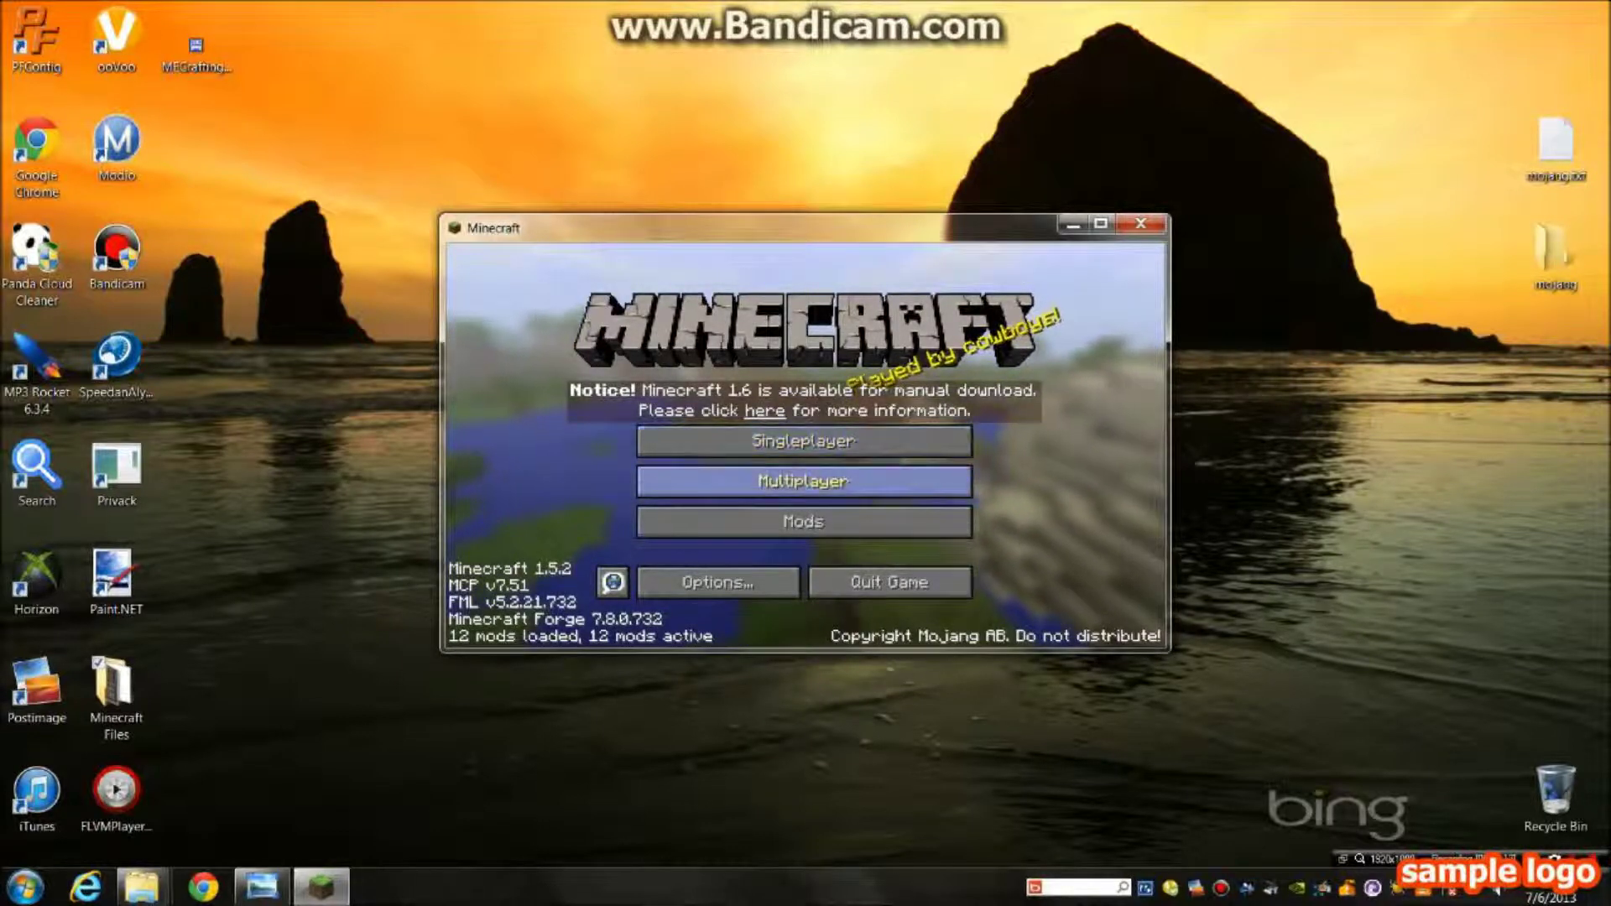
Step: Load the singleplayer world The Awsome World
{"action": "left_click", "coordinate": [804, 445]}
{"action": "left_click", "coordinate": [804, 331]}
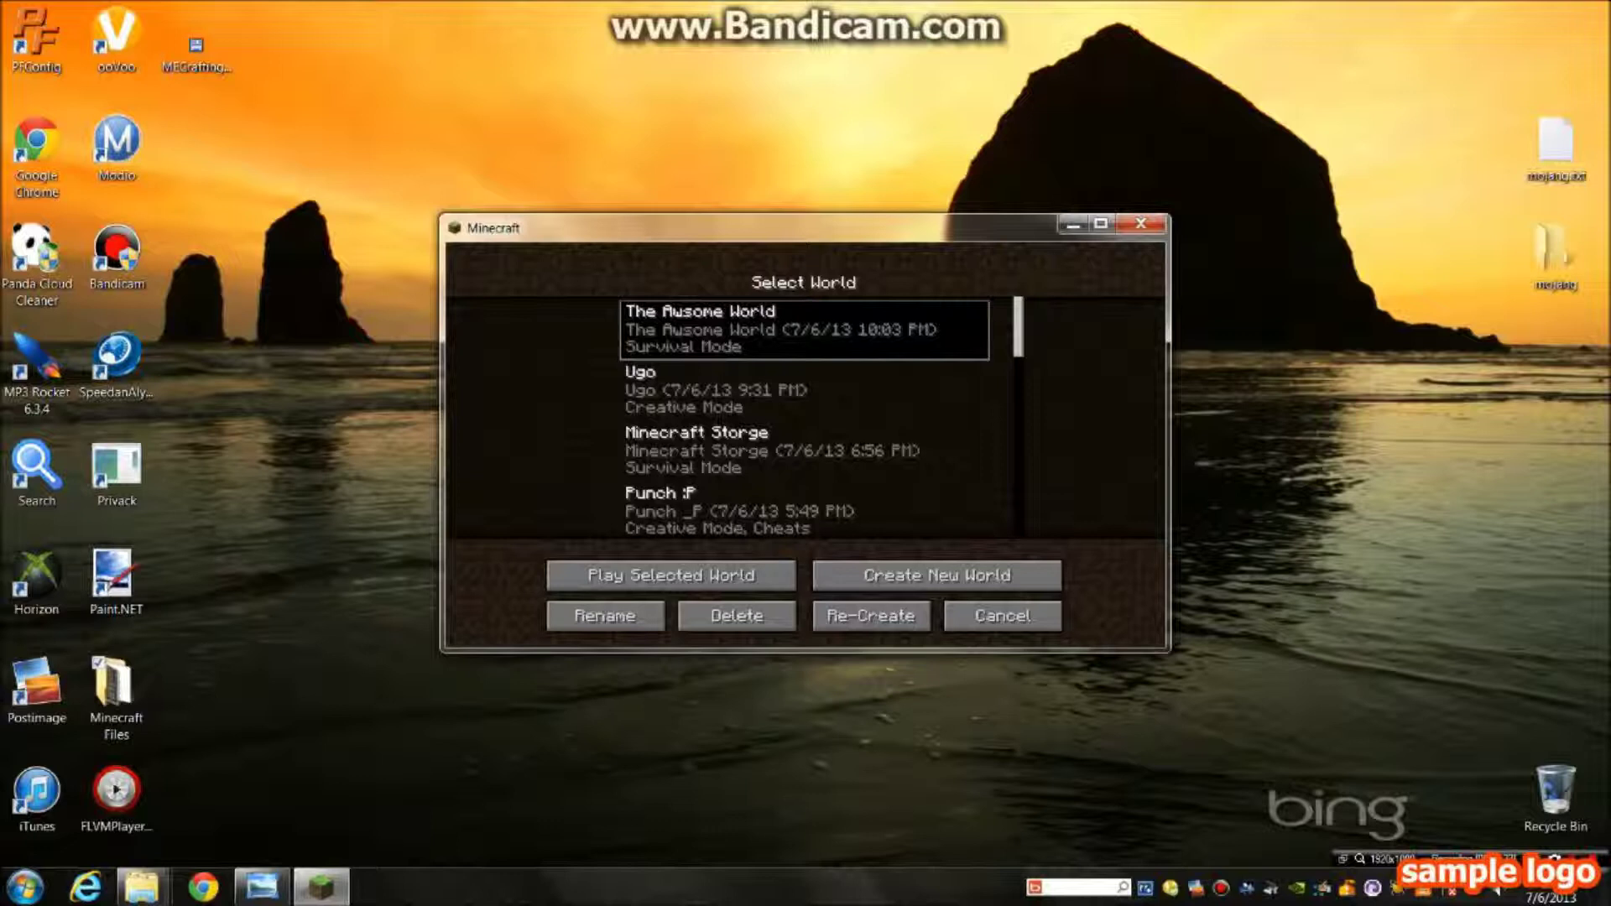
{"action": "left_click", "coordinate": [671, 575]}
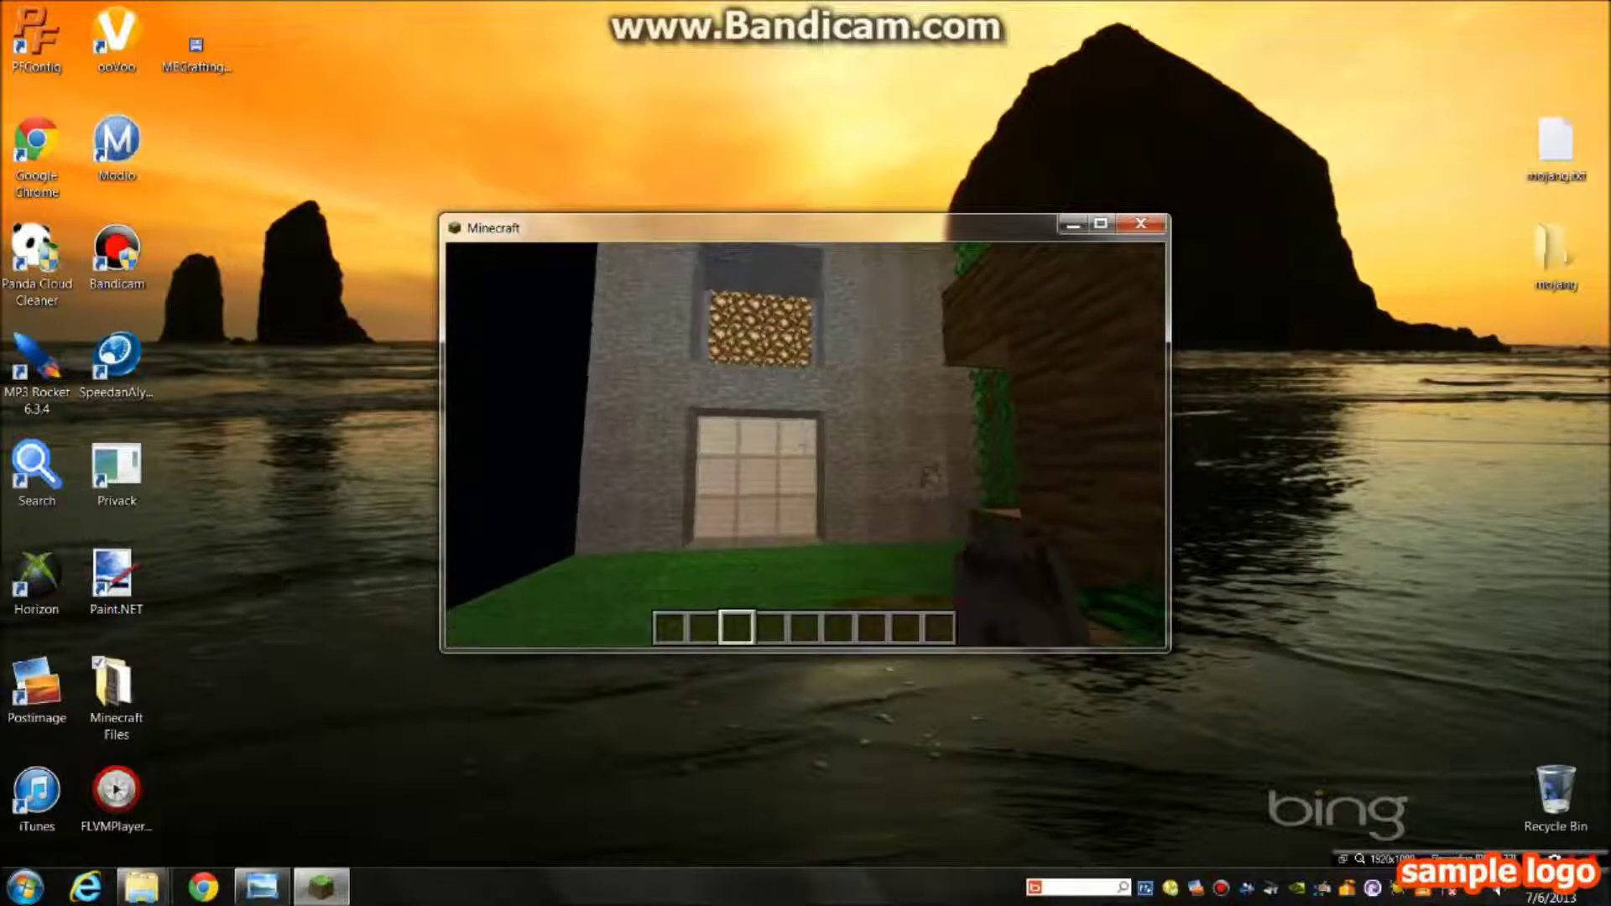
Step: Walk past the stone building's glass front and along its side wall towards the vines to examine the area
{"action": "key", "text": "w"}
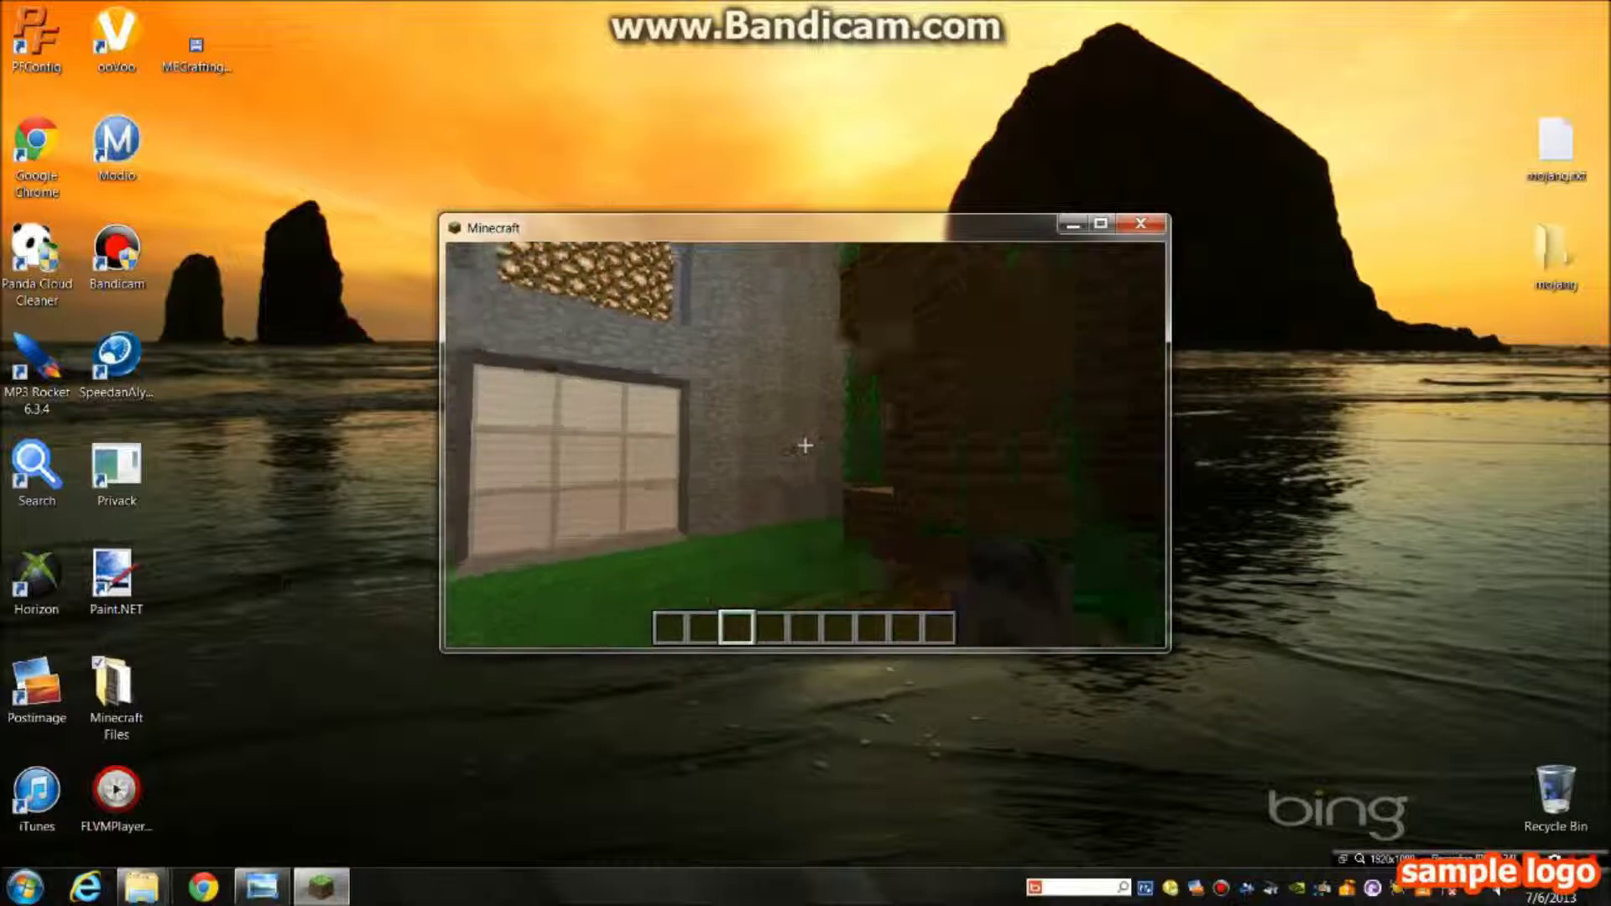
{"action": "key", "text": "w"}
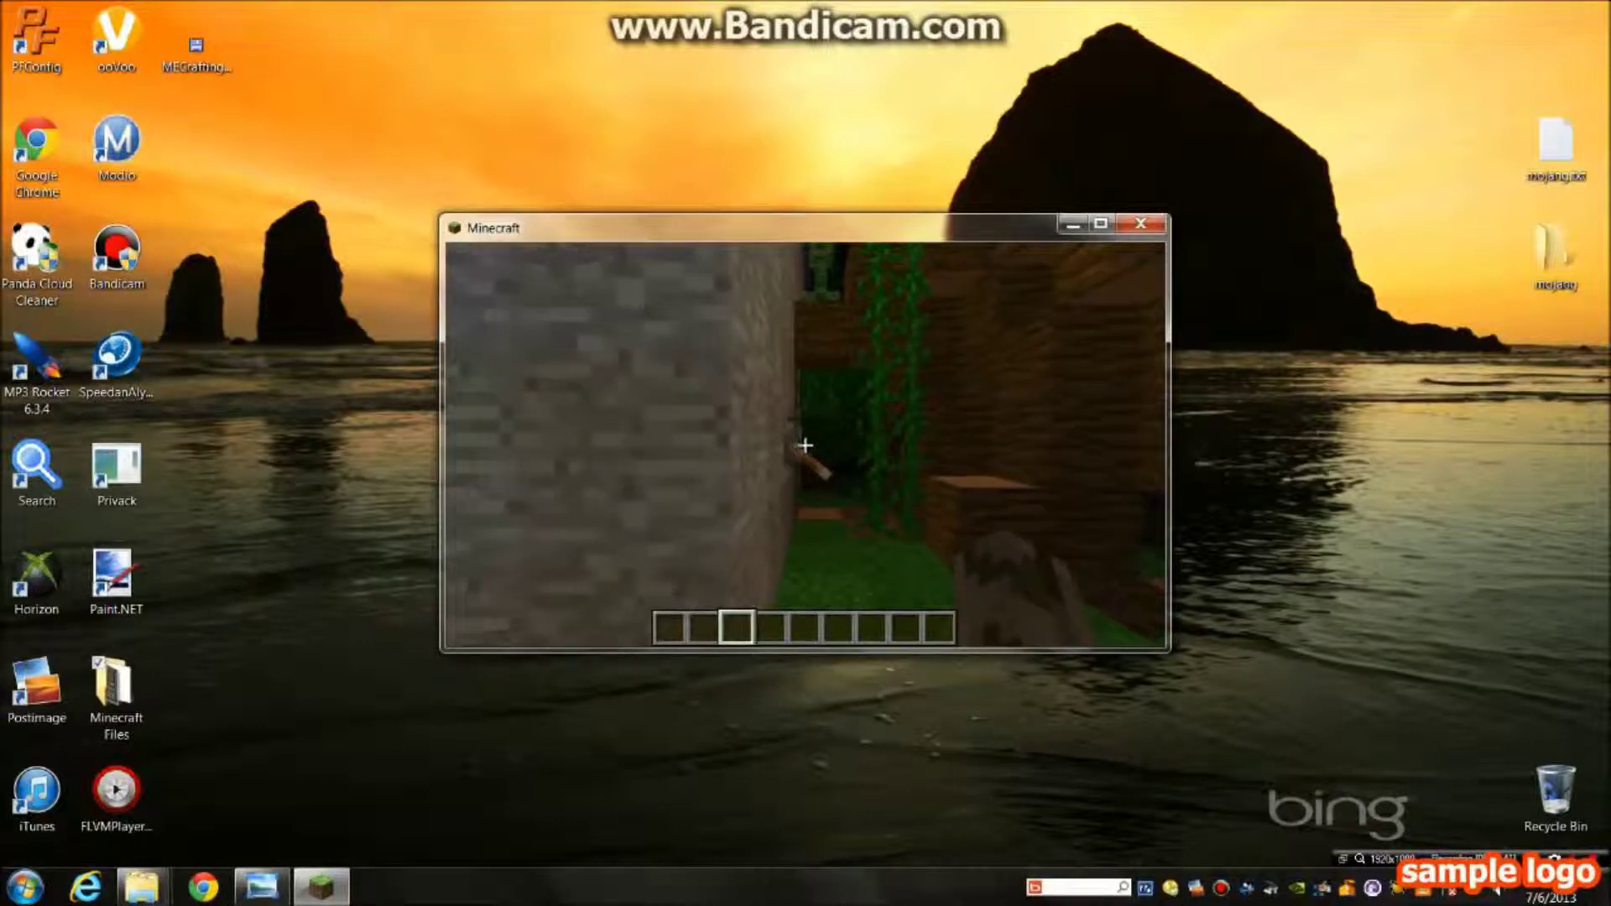
{"action": "key", "text": "w"}
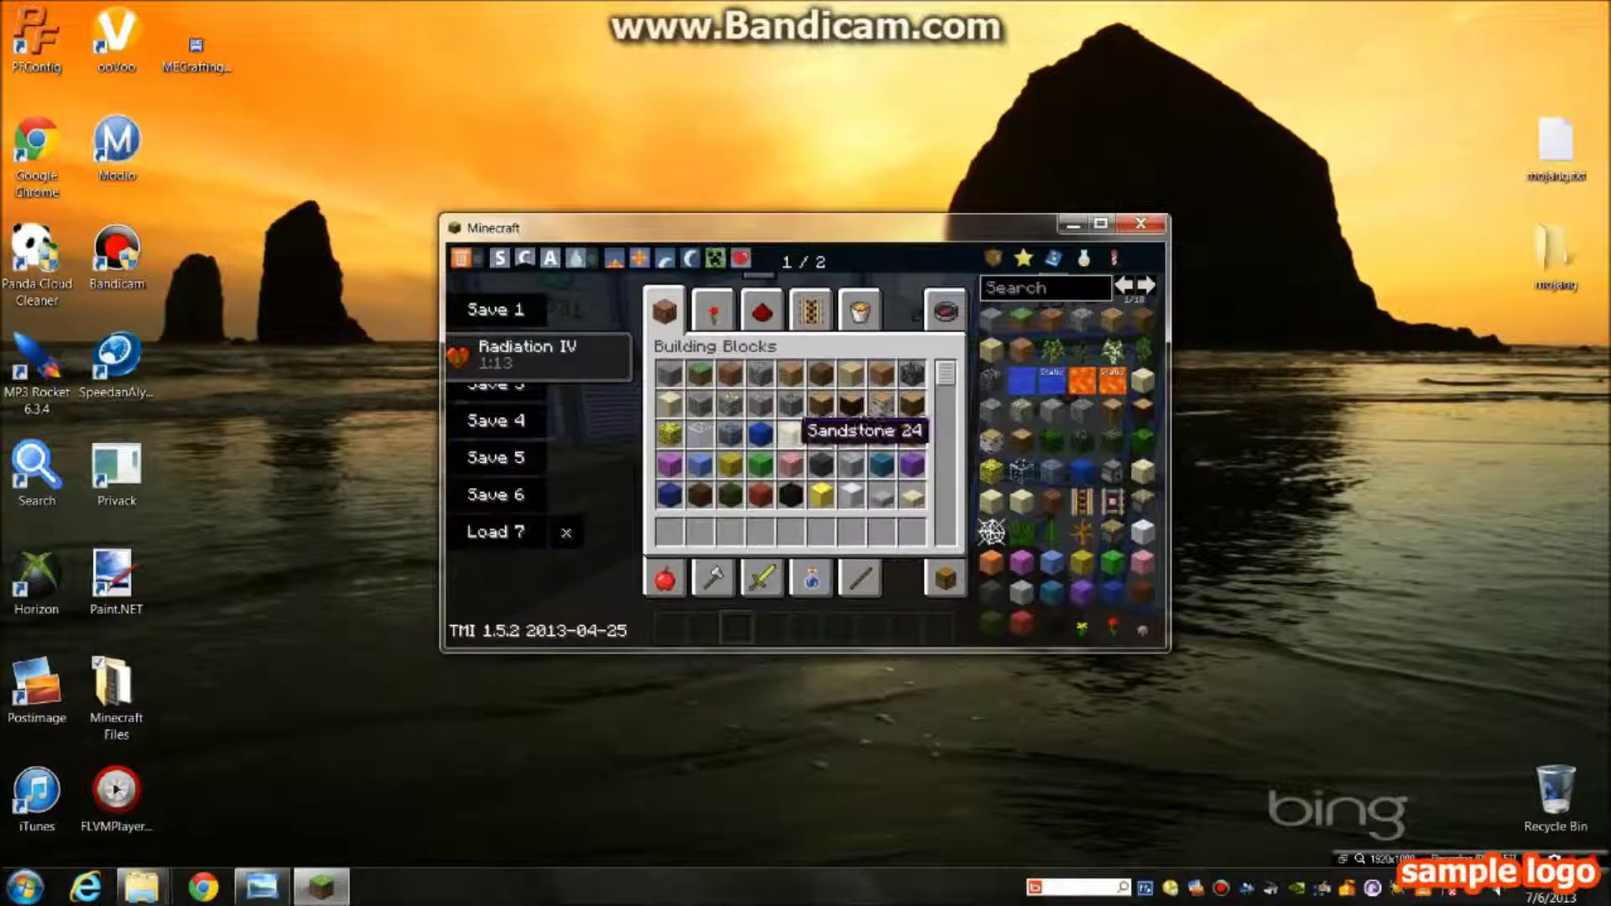
Step: Save and leave the world, and quit the game
{"action": "left_click", "coordinate": [804, 535]}
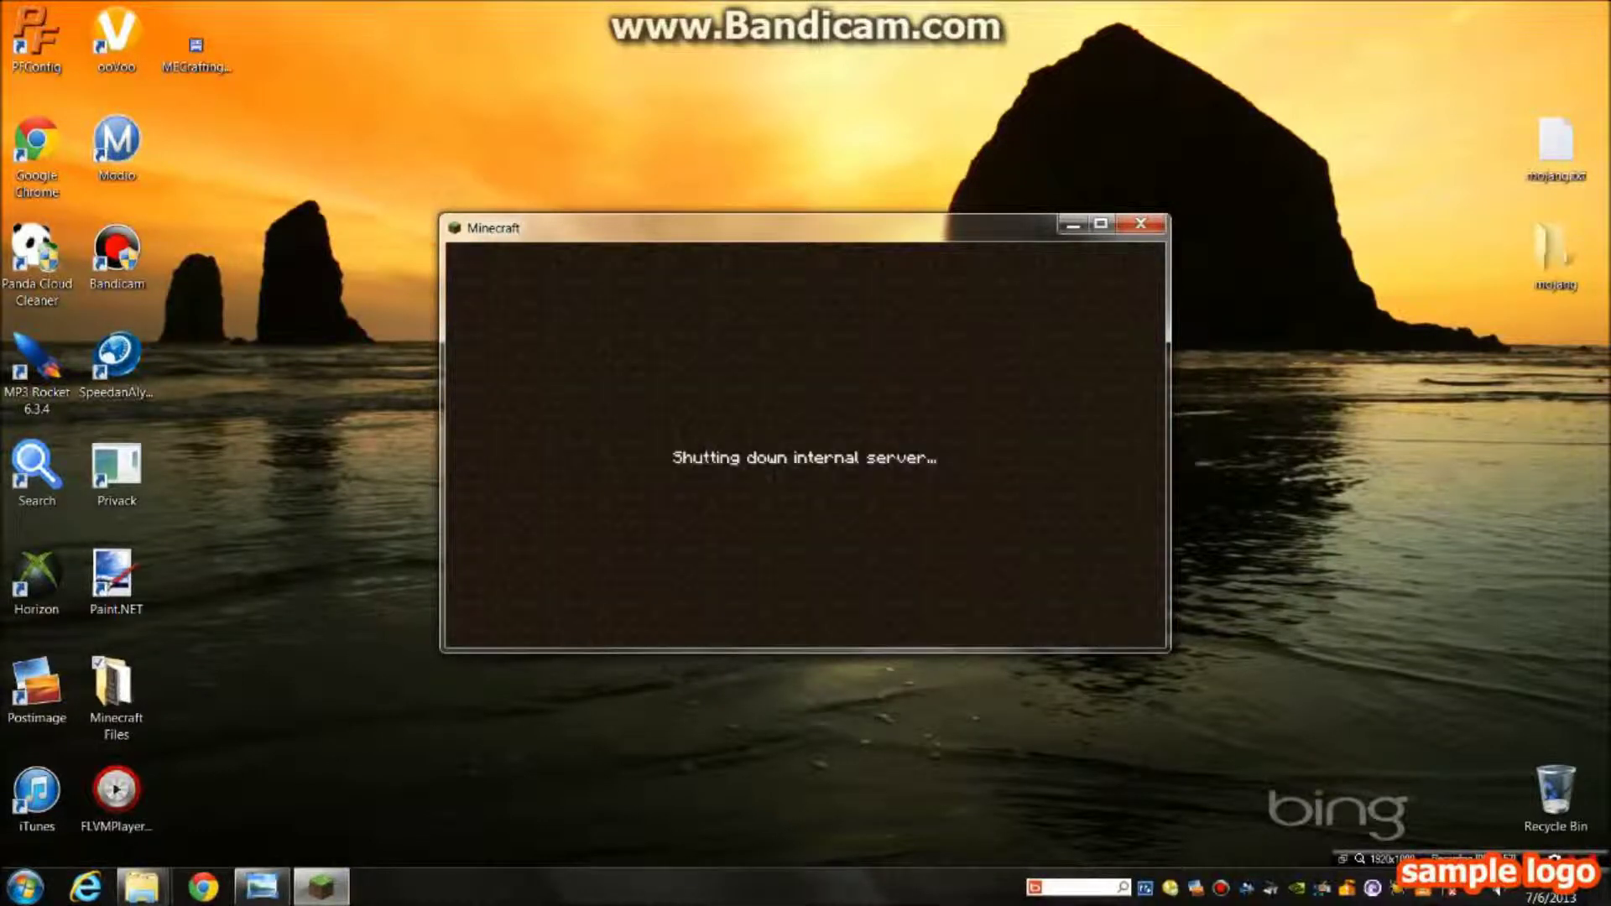
{"action": "left_click", "coordinate": [889, 583]}
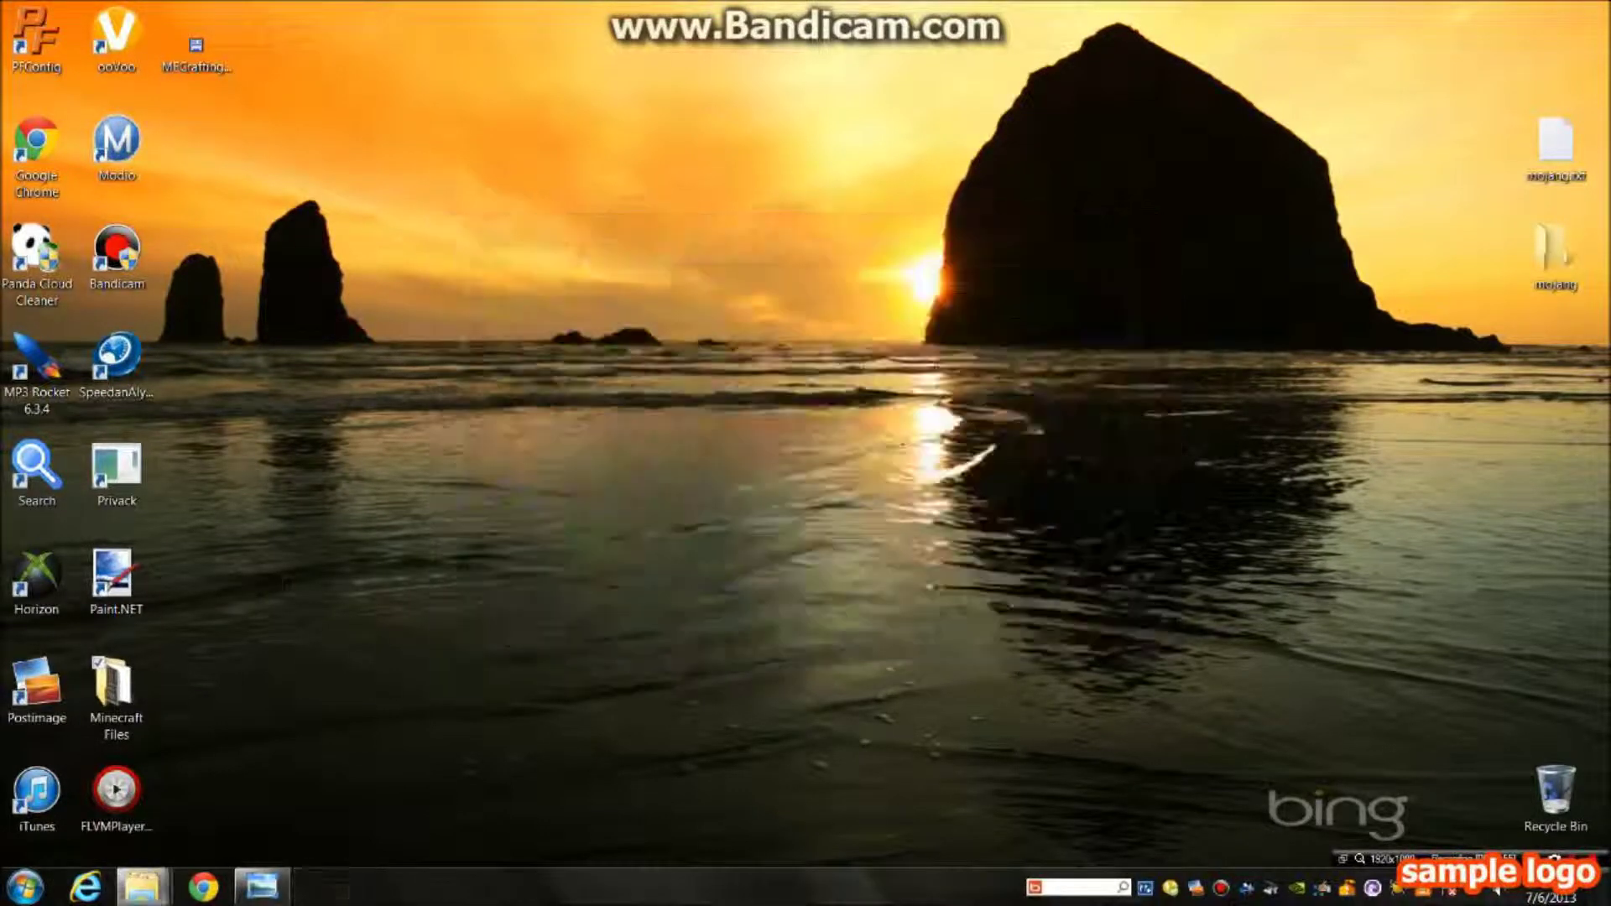